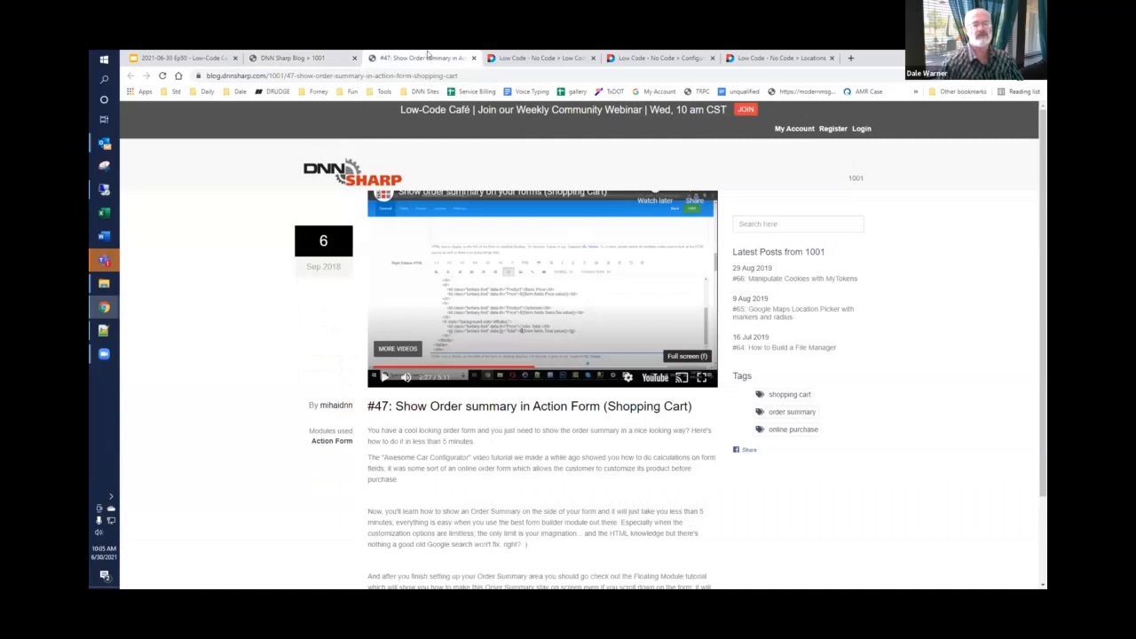
Step: Add an Action Form module to the content pane of the #50 Sidebar page
left_click(521, 58)
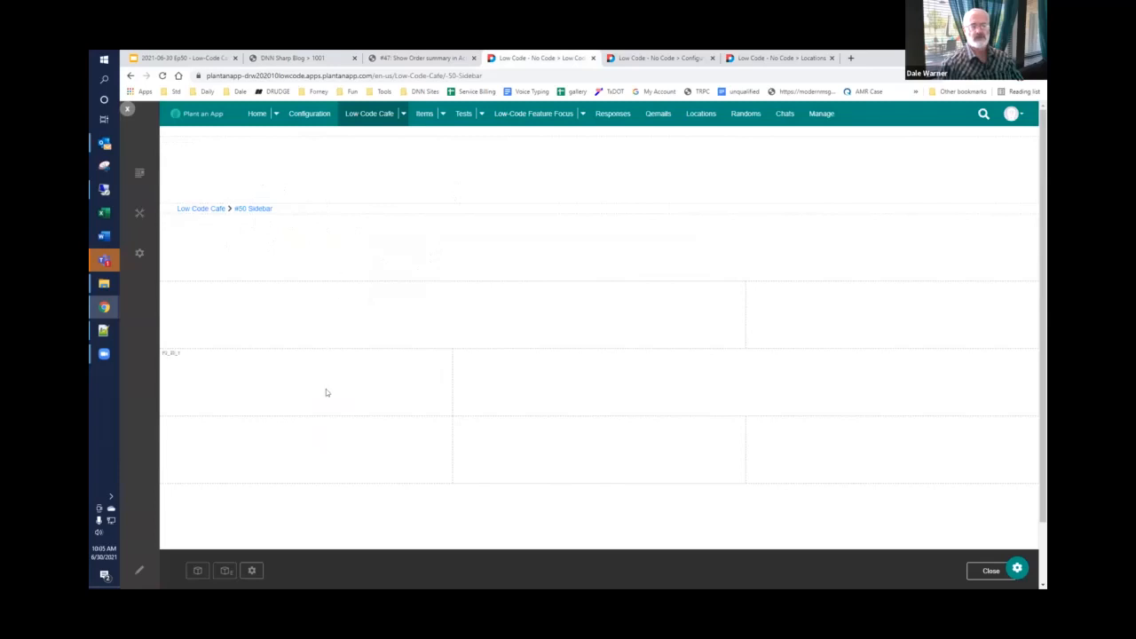
left_click(196, 571)
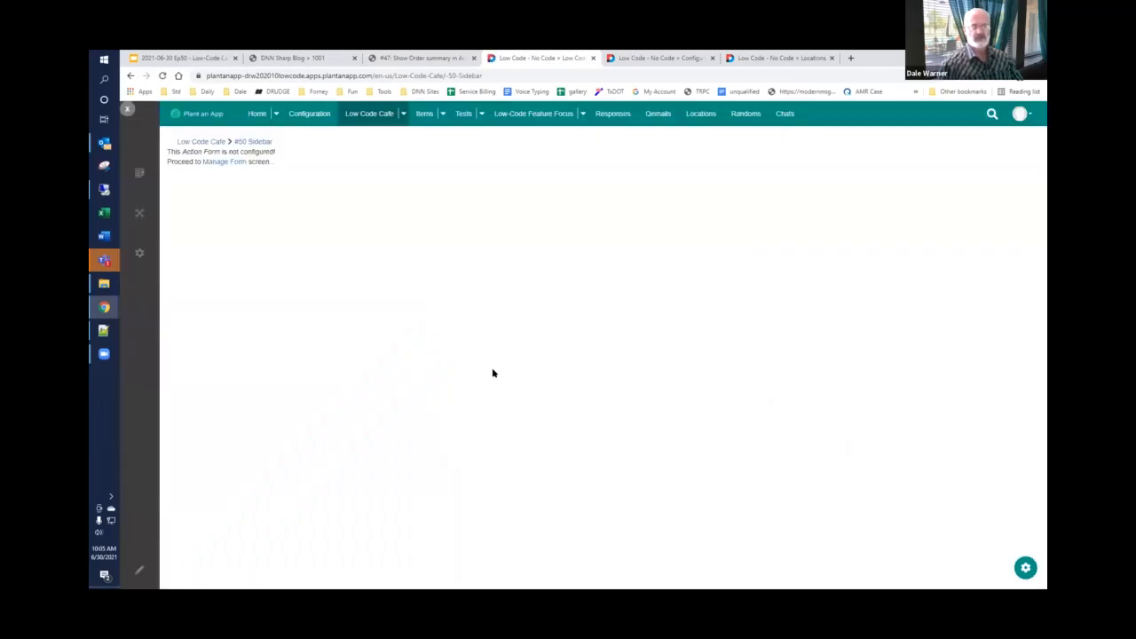
left_click(162, 76)
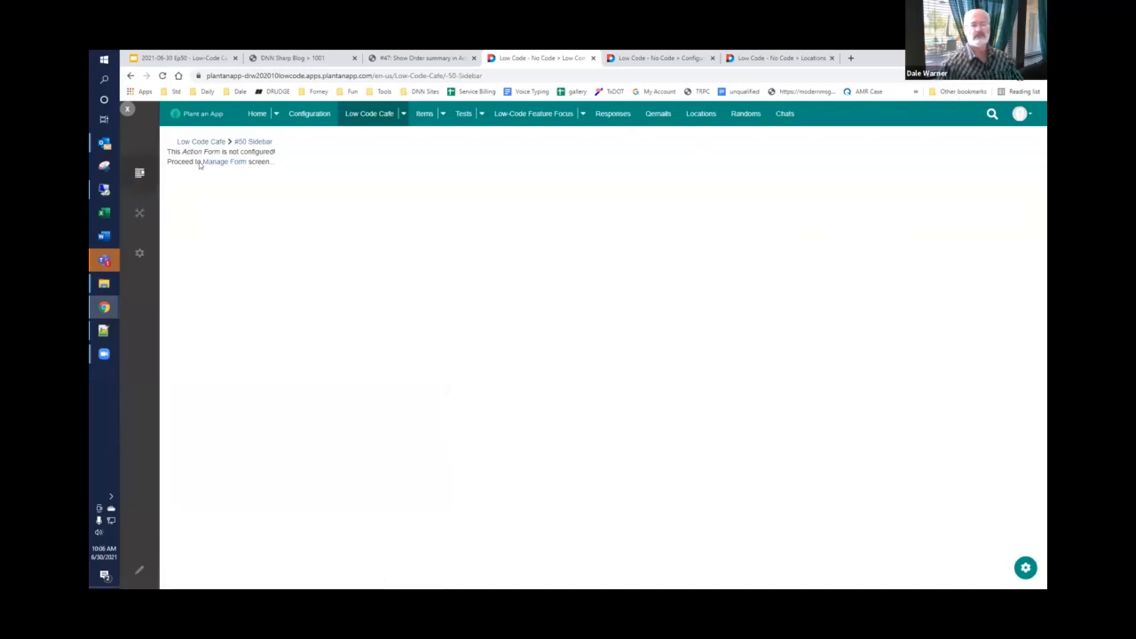
left_click(227, 164)
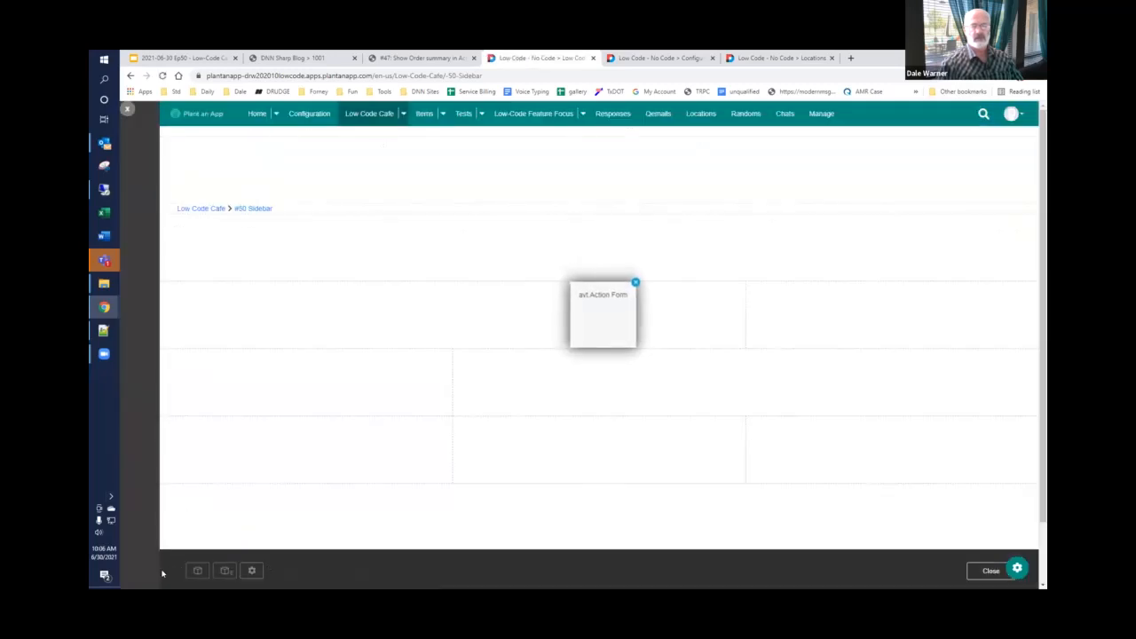
left_click(140, 571)
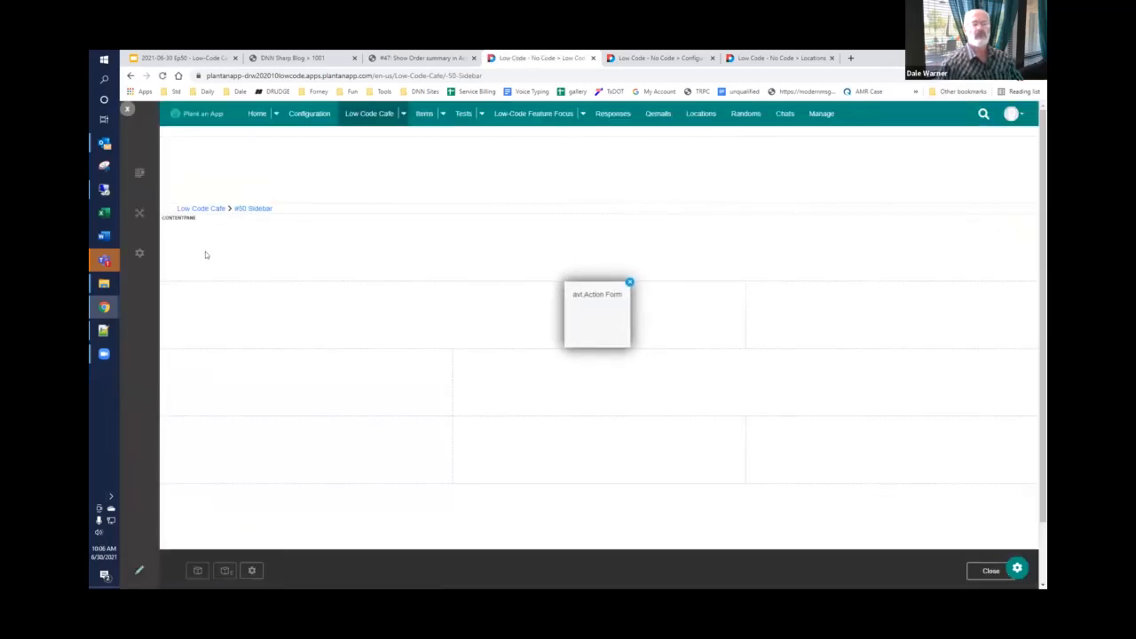
left_click_drag(604, 304, 588, 277)
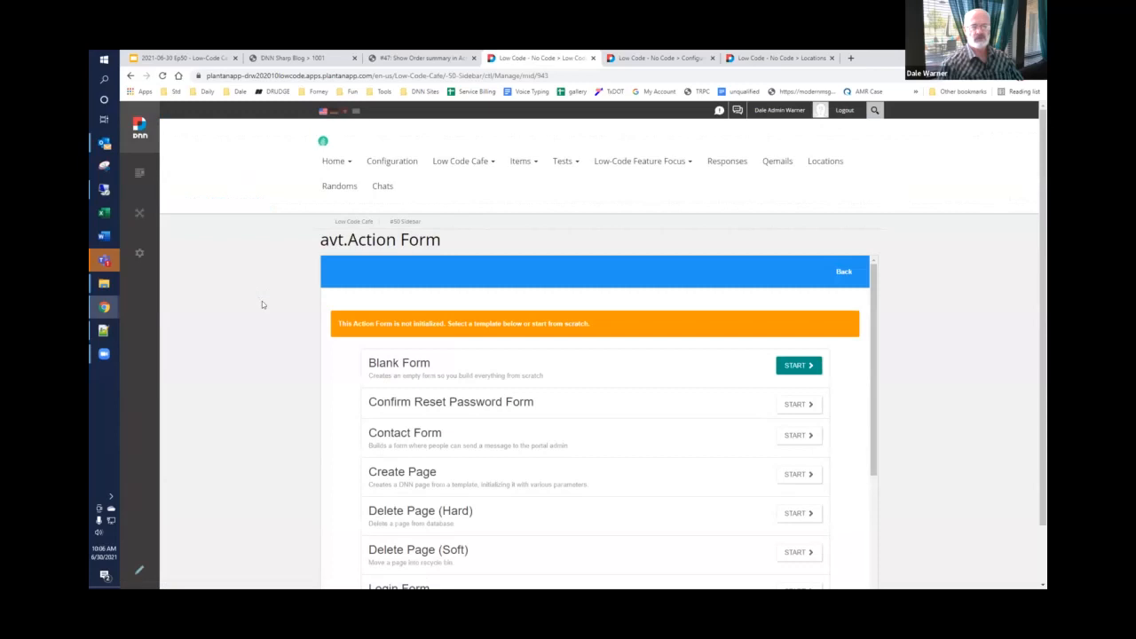
Step: Initialize the form from the Blank Form template and add a Multiple Choice (with Dropdown) field
left_click(792, 368)
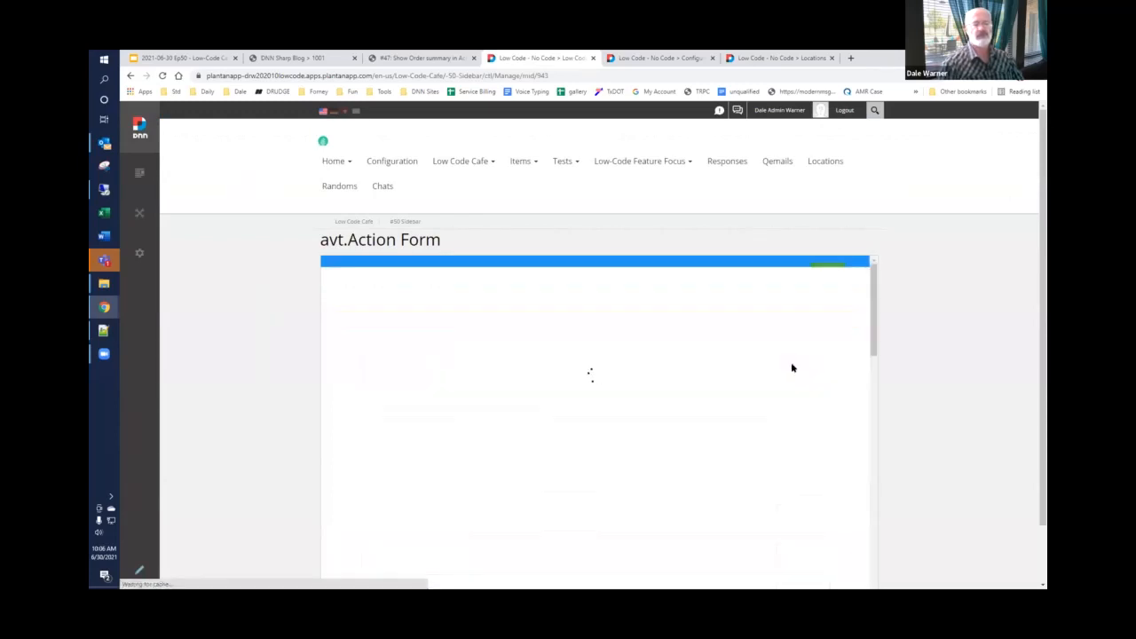
scroll(568, 377, "down", 2)
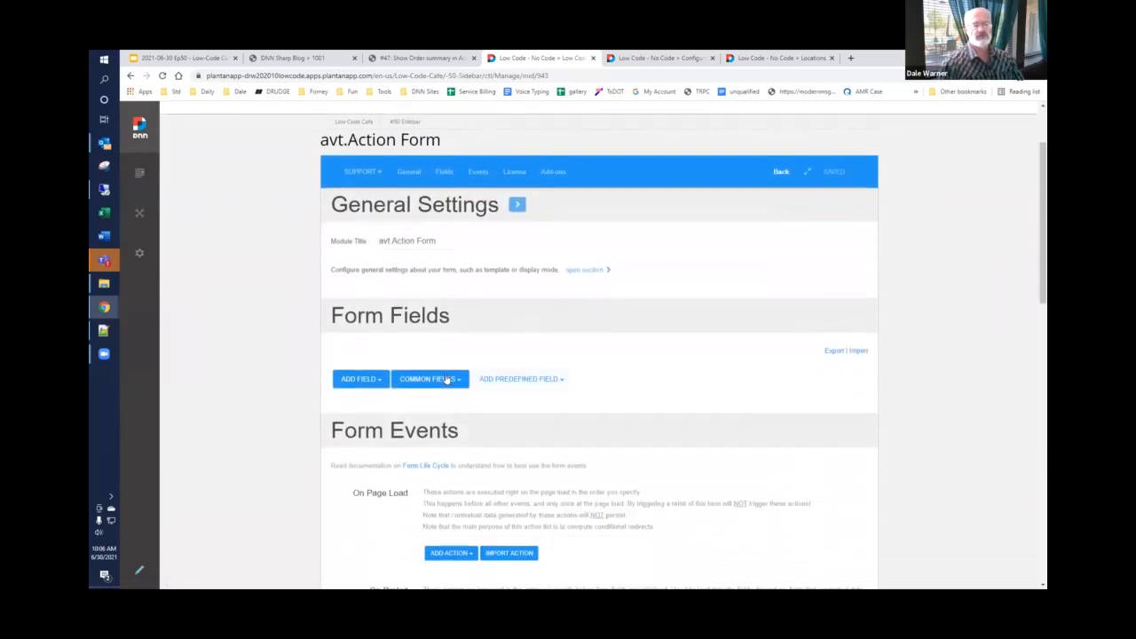
left_click(450, 379)
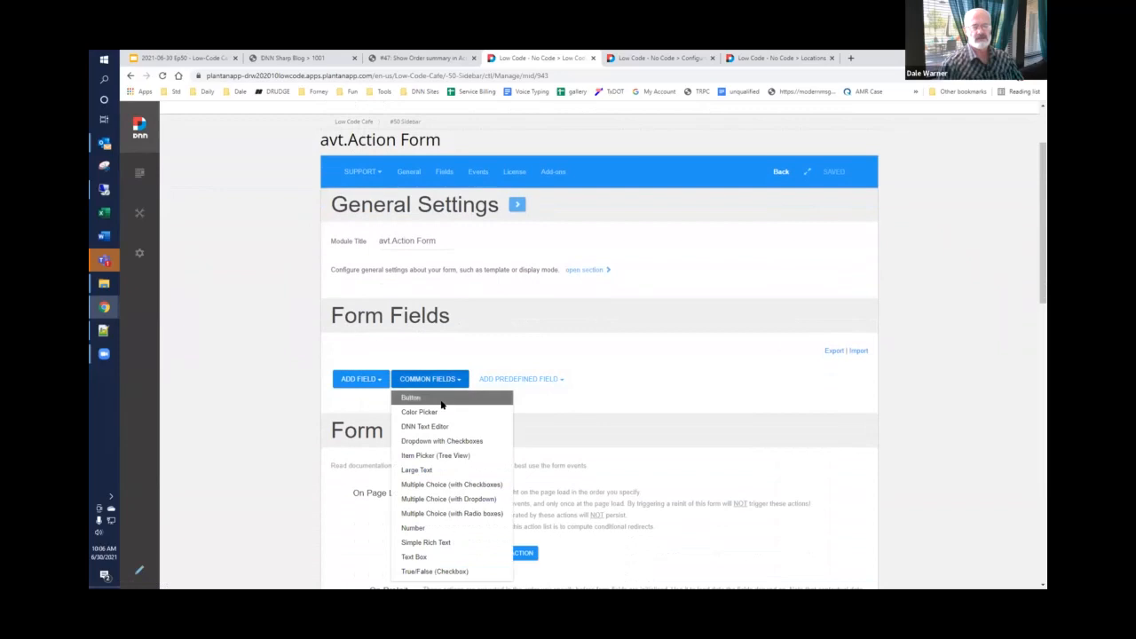
scroll(441, 404, "down", 1)
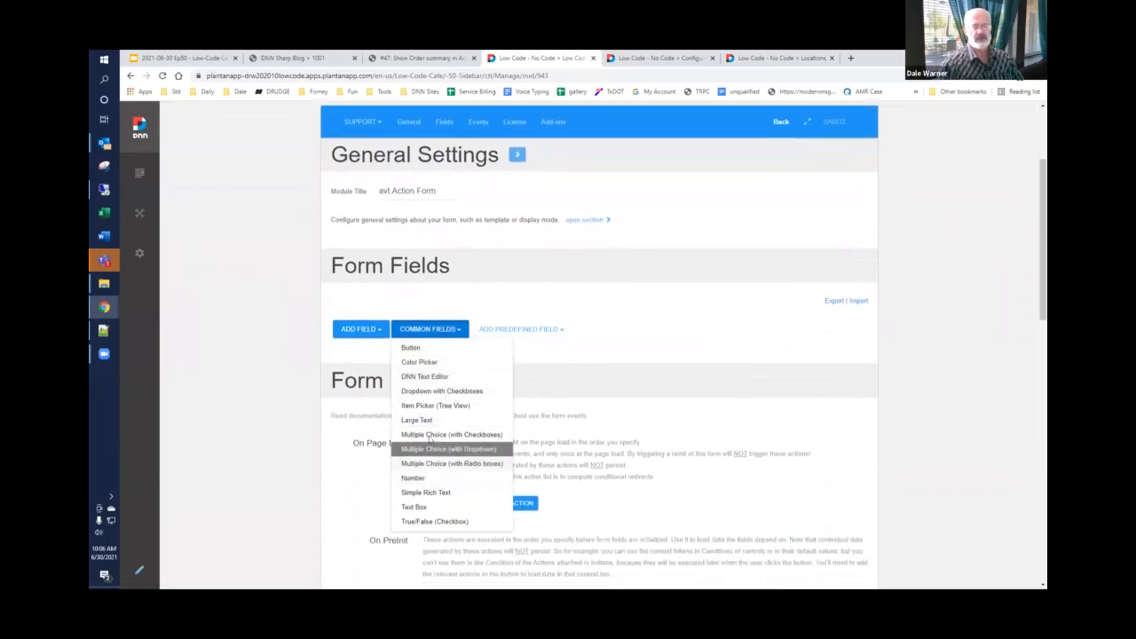
left_click(432, 450)
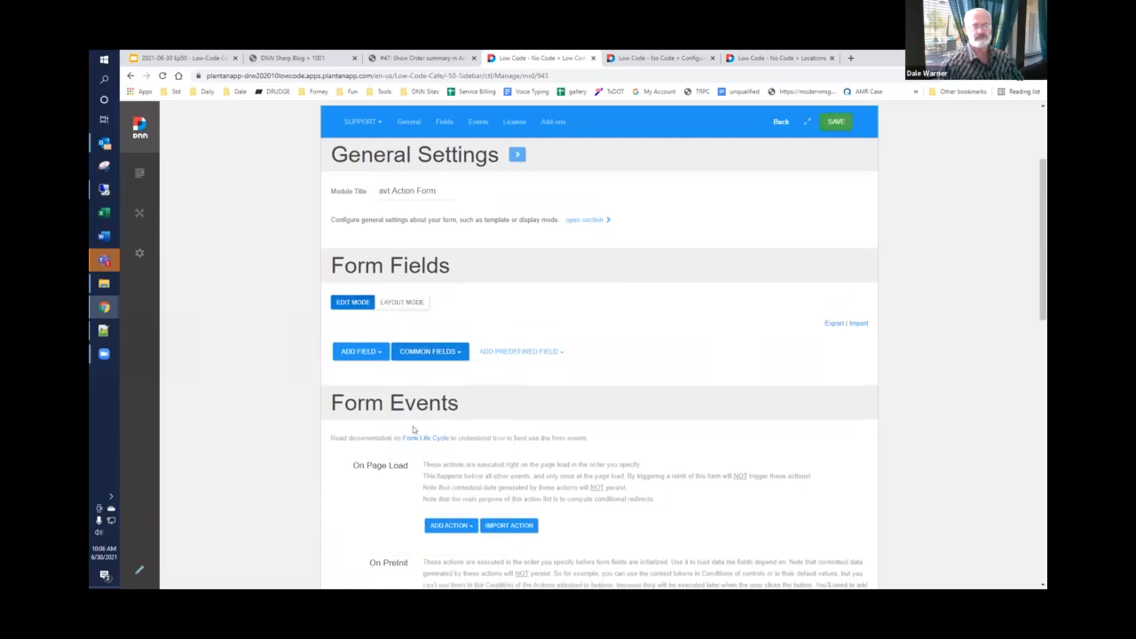
Step: Replace the dropdown field's default items with Accounting, Sales and Support, one per line
scroll(402, 414, "down", 3)
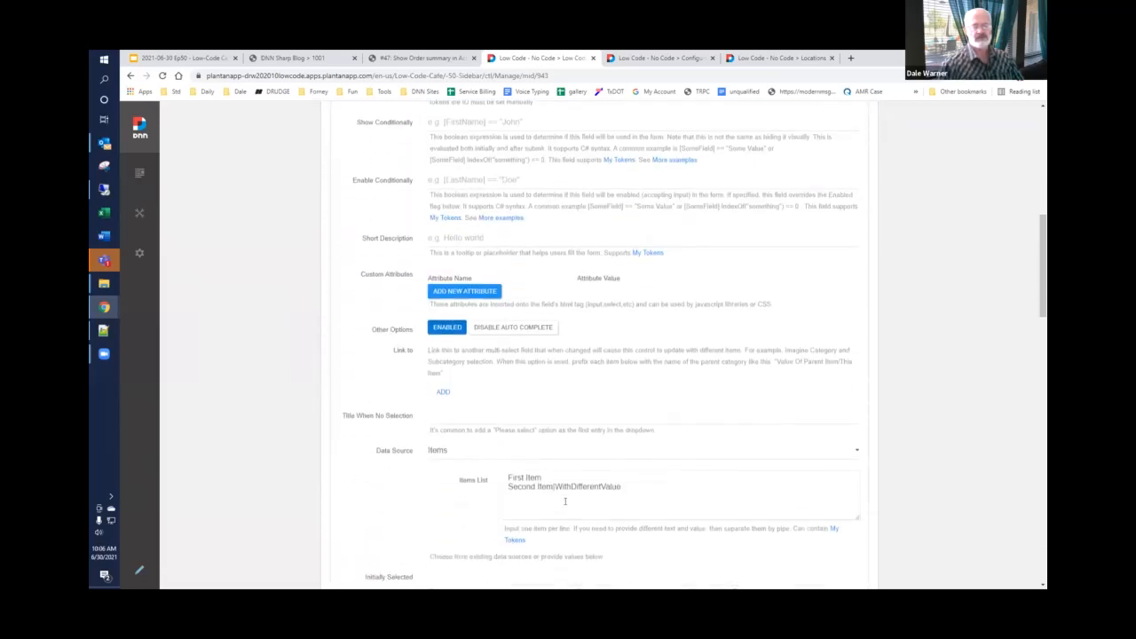
left_click_drag(503, 464, 451, 494)
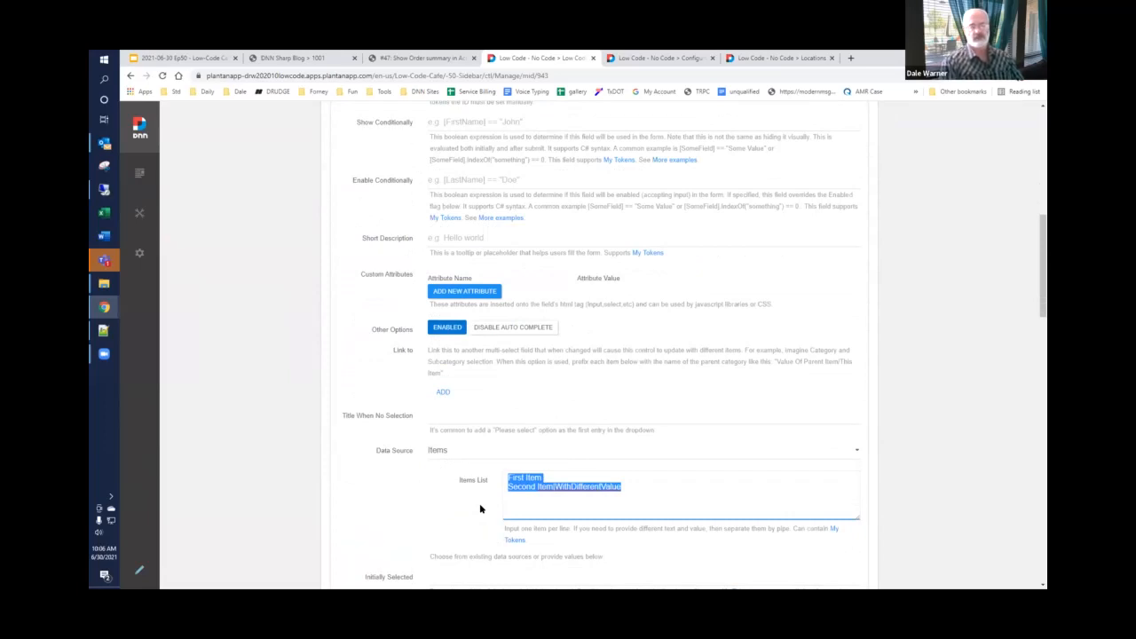
type("A")
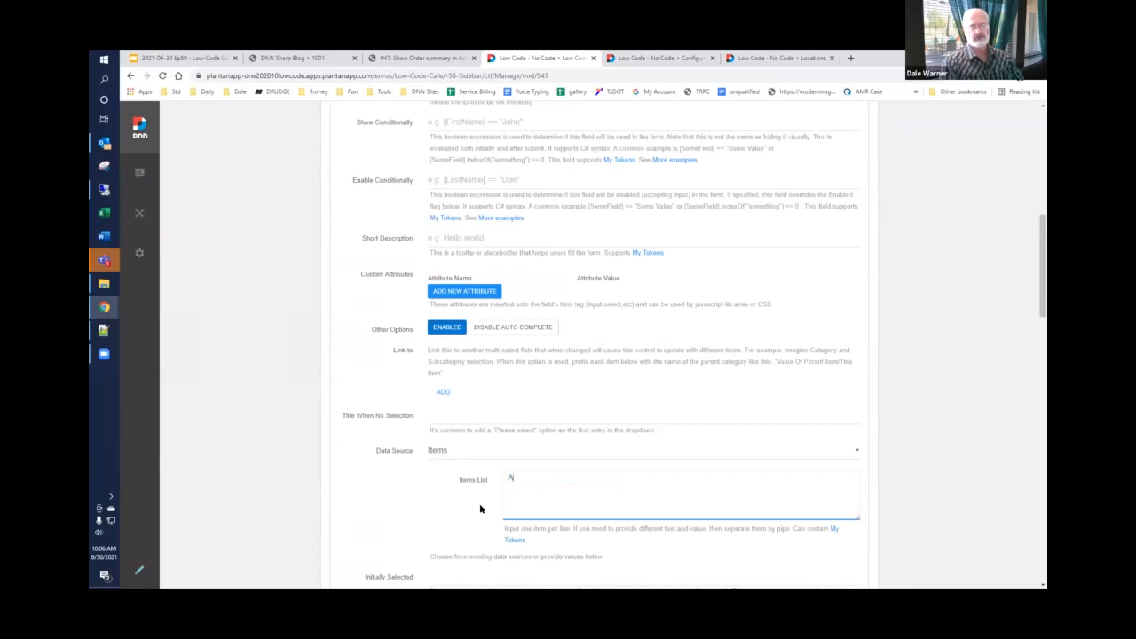
type("ccounting Sales")
key("Return")
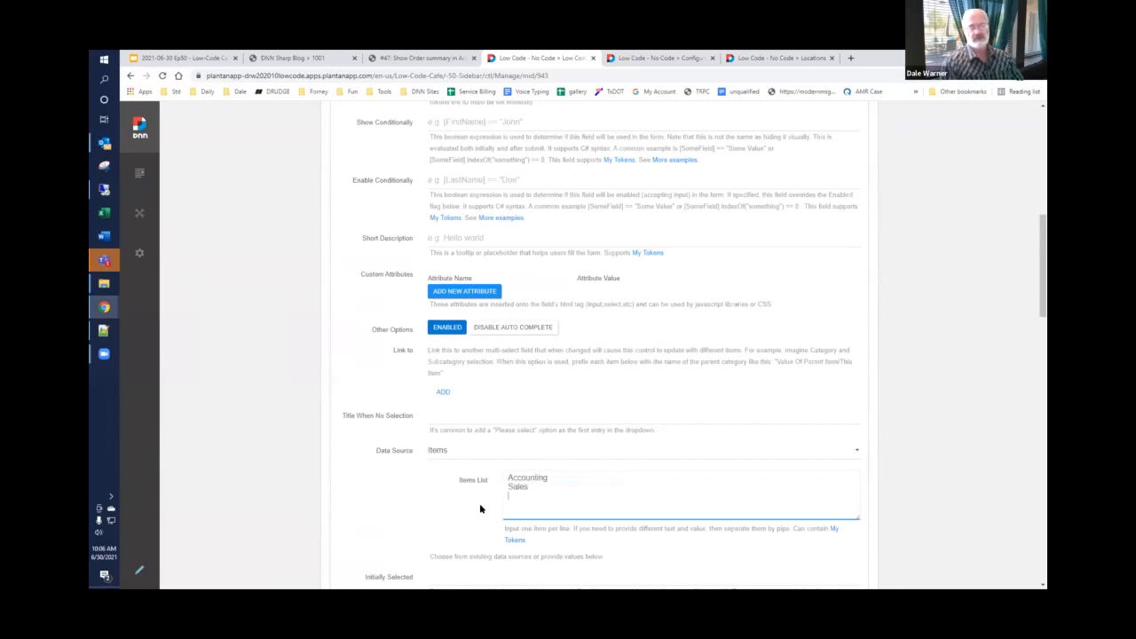
type("Support")
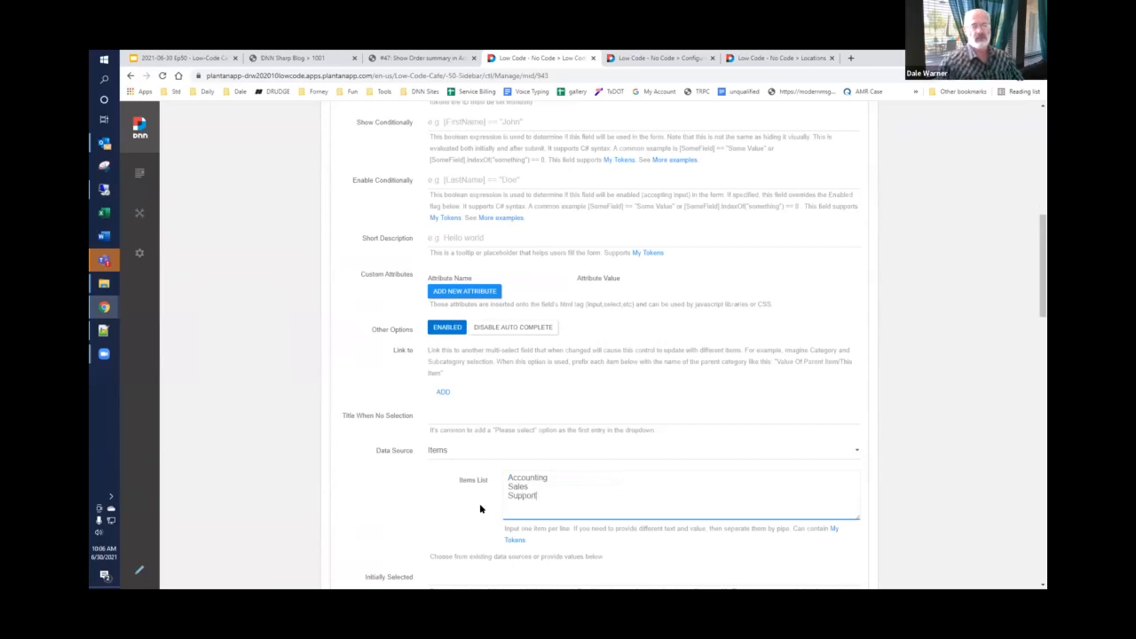
Step: Title the dropdown field "Send to?" and turn off its automatic ID, keeping Sendto as the ID
scroll(484, 497, "up", 3)
scroll(504, 398, "up", 1)
left_click(508, 375)
key("Home")
key("shift+End")
type("Sen")
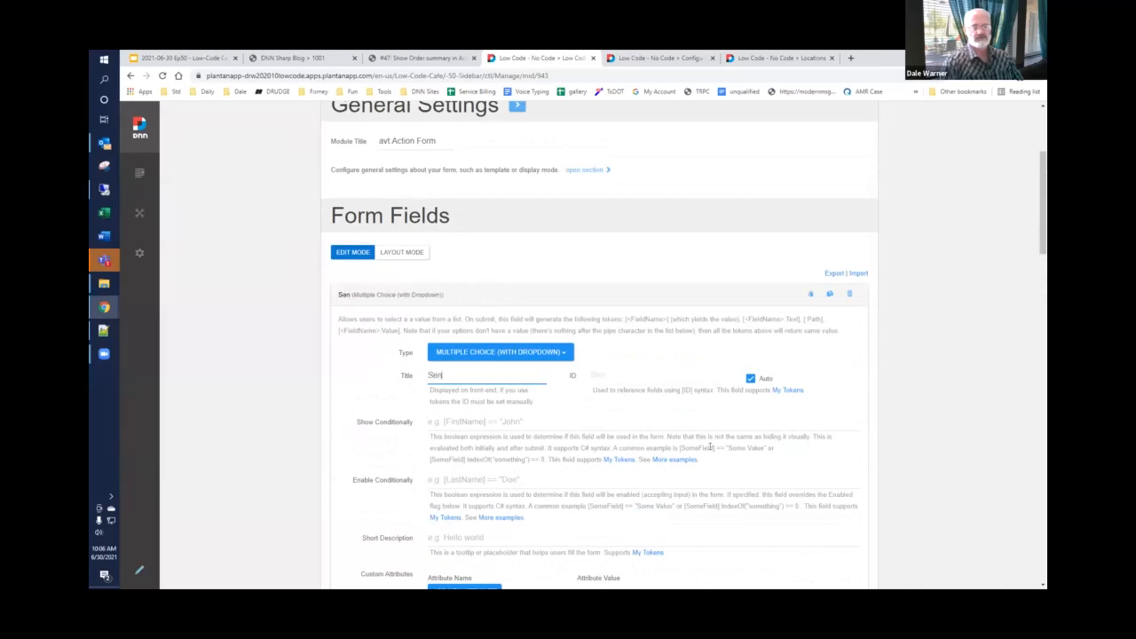
type("d to?")
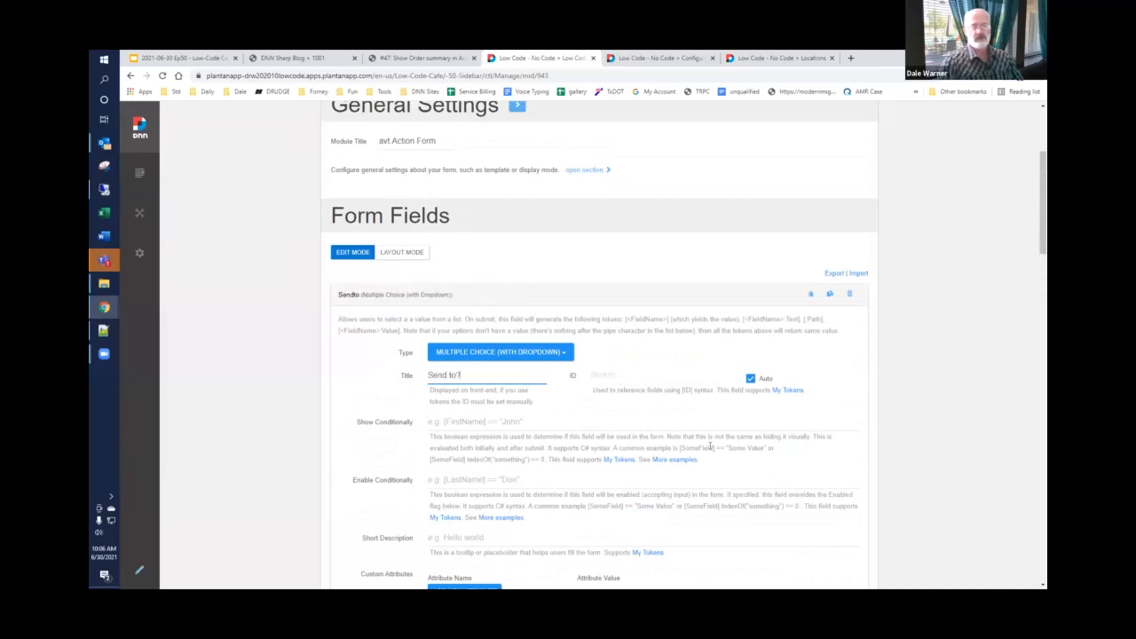
left_click(750, 379)
left_click(556, 400)
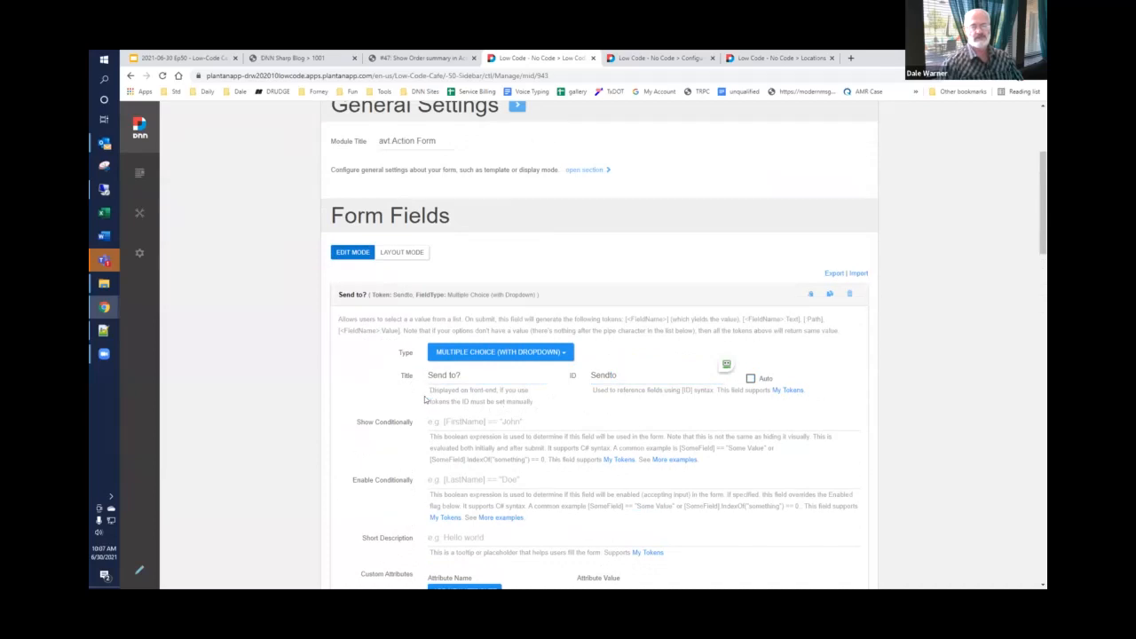
Step: Save the form and check the choices offered by its "Send to?" dropdown on the page
scroll(425, 396, "down", 1)
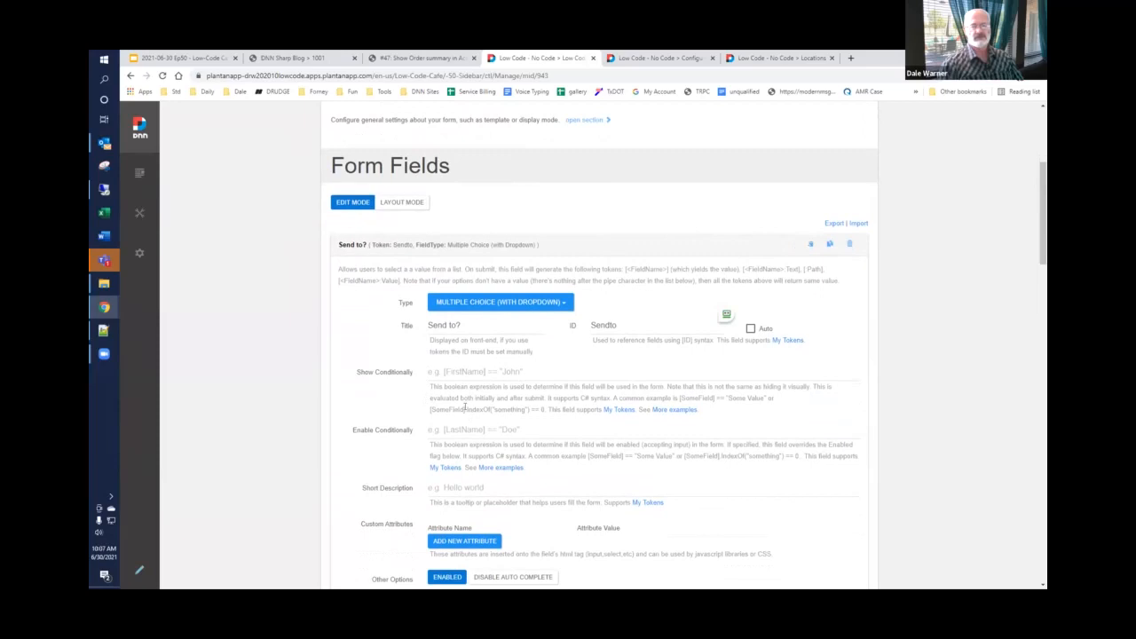
scroll(463, 407, "down", 10)
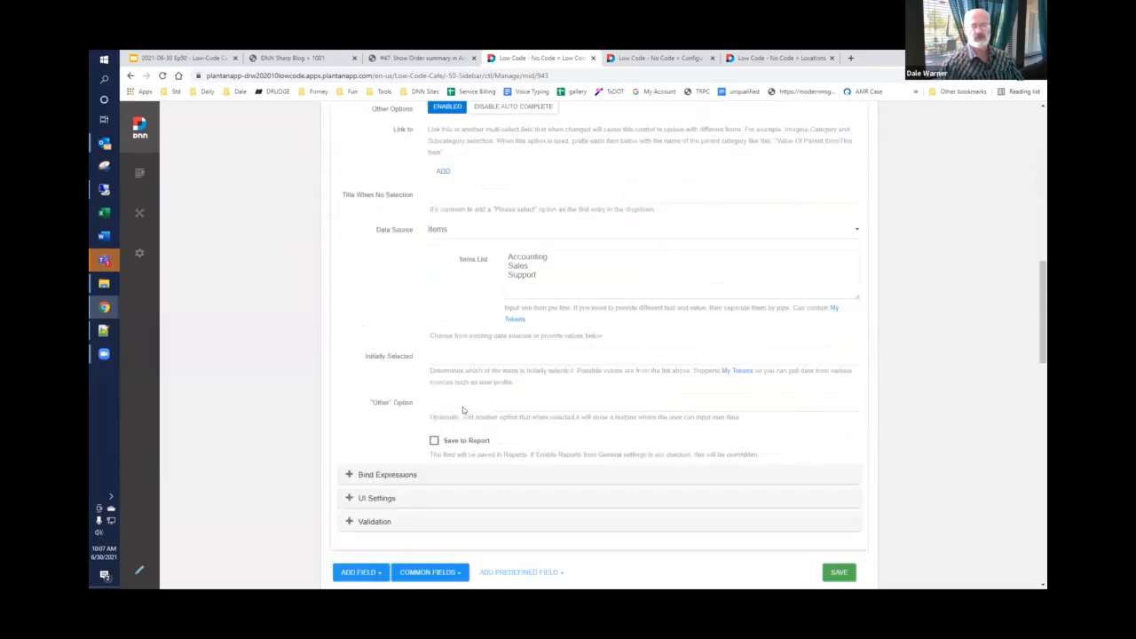
left_click(837, 444)
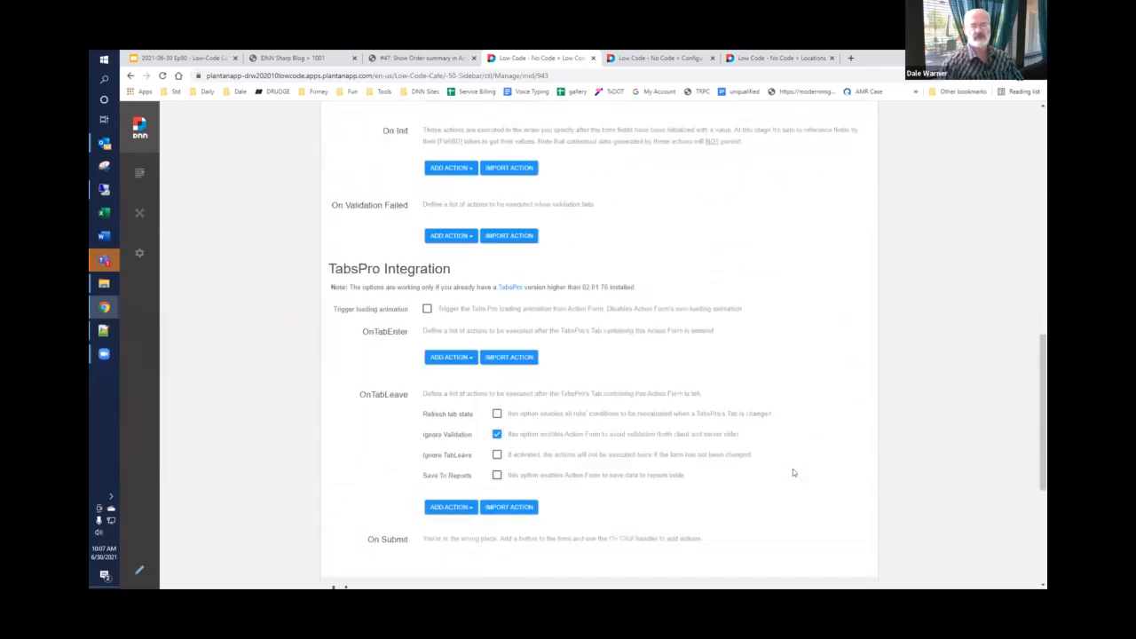
left_click(782, 118)
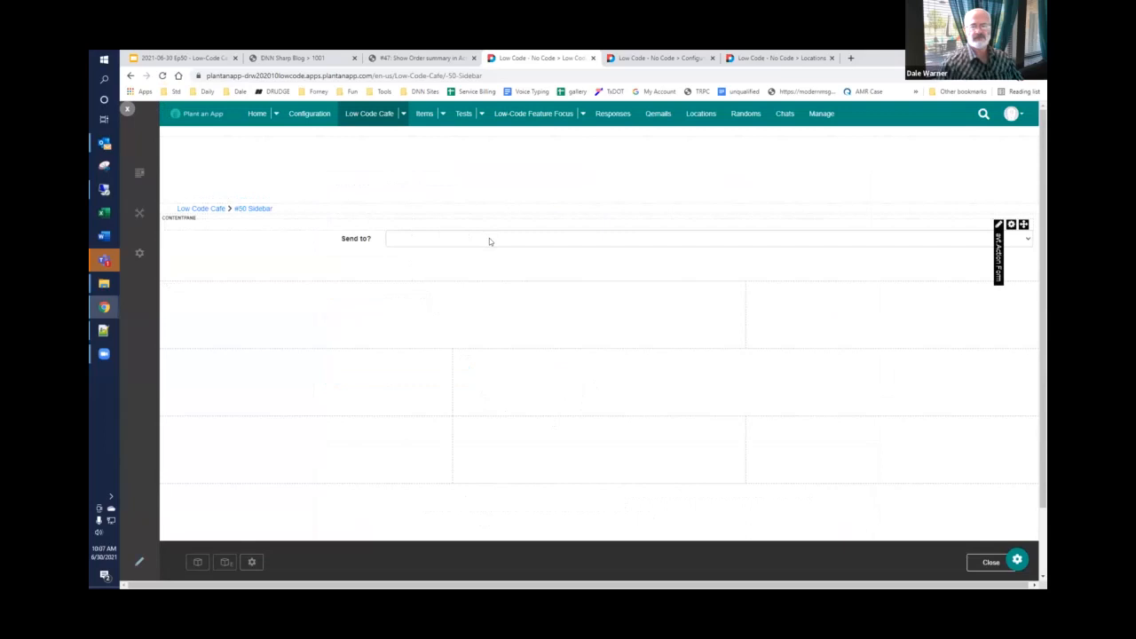
left_click(489, 238)
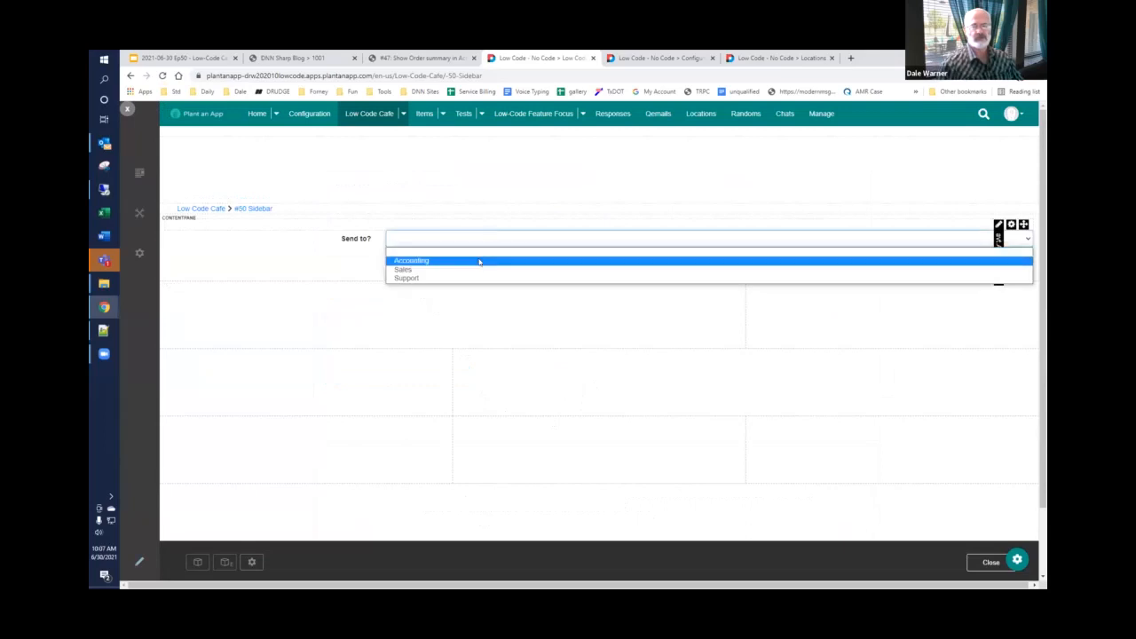
left_click(434, 330)
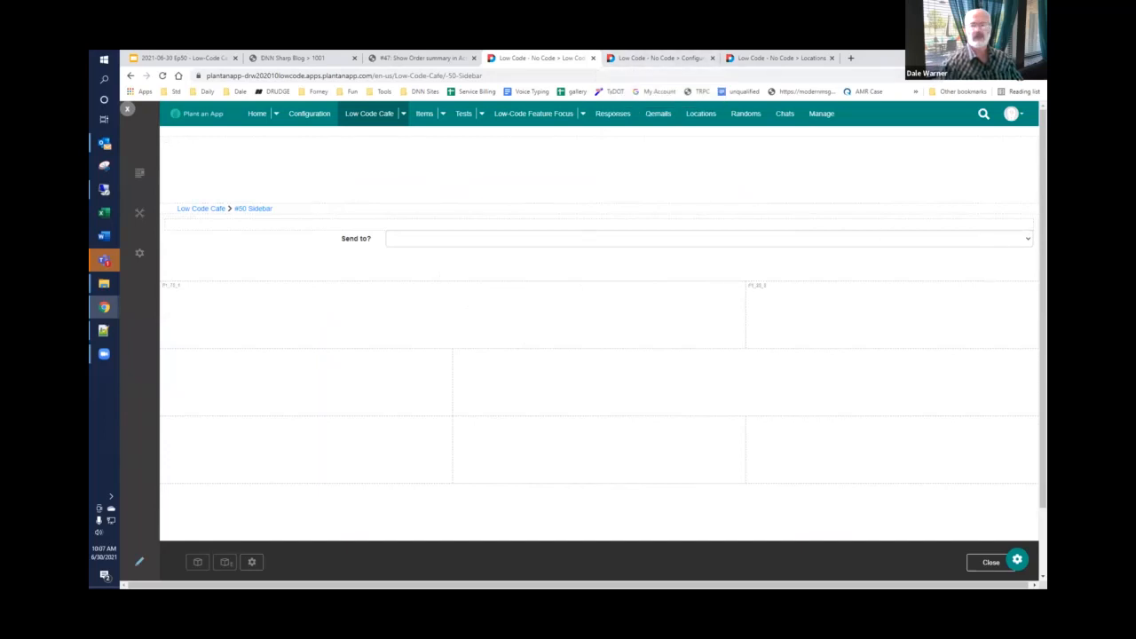
Step: Open the form's full-screen management page in a new browser tab and set the module title to "Sidebar Form"
mouse_move(999, 225)
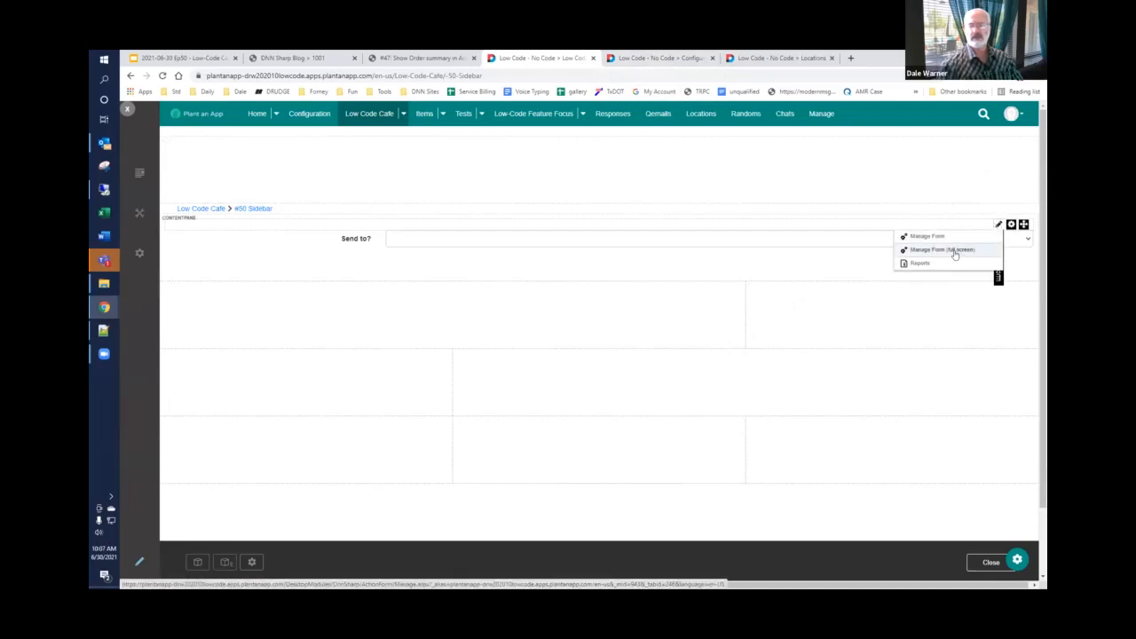
right_click(956, 255)
left_click(955, 257)
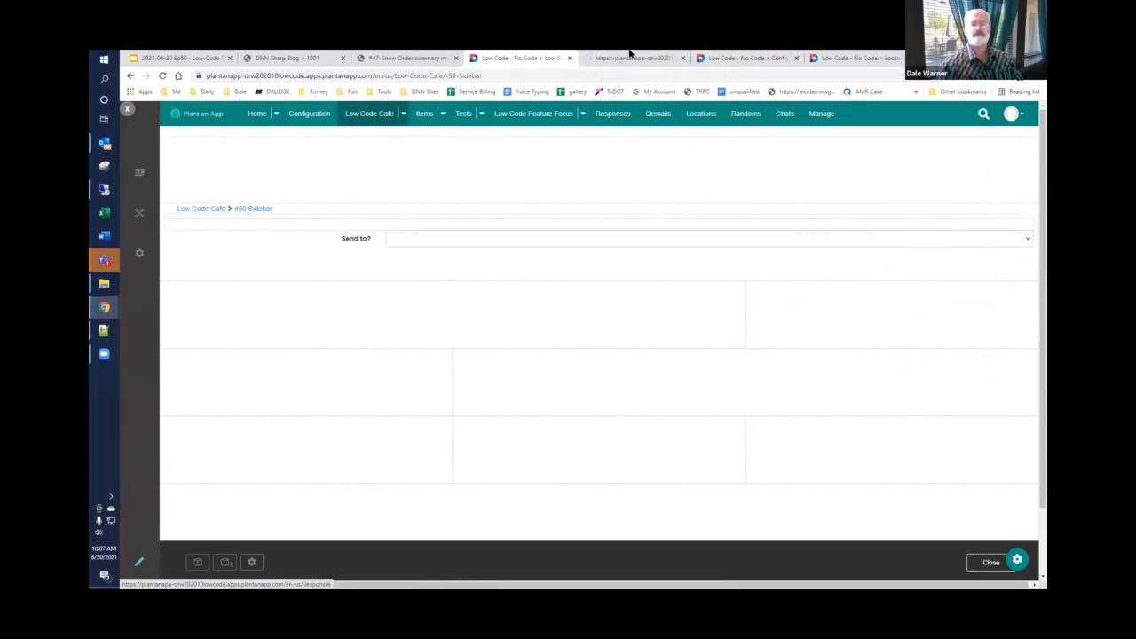
left_click(630, 58)
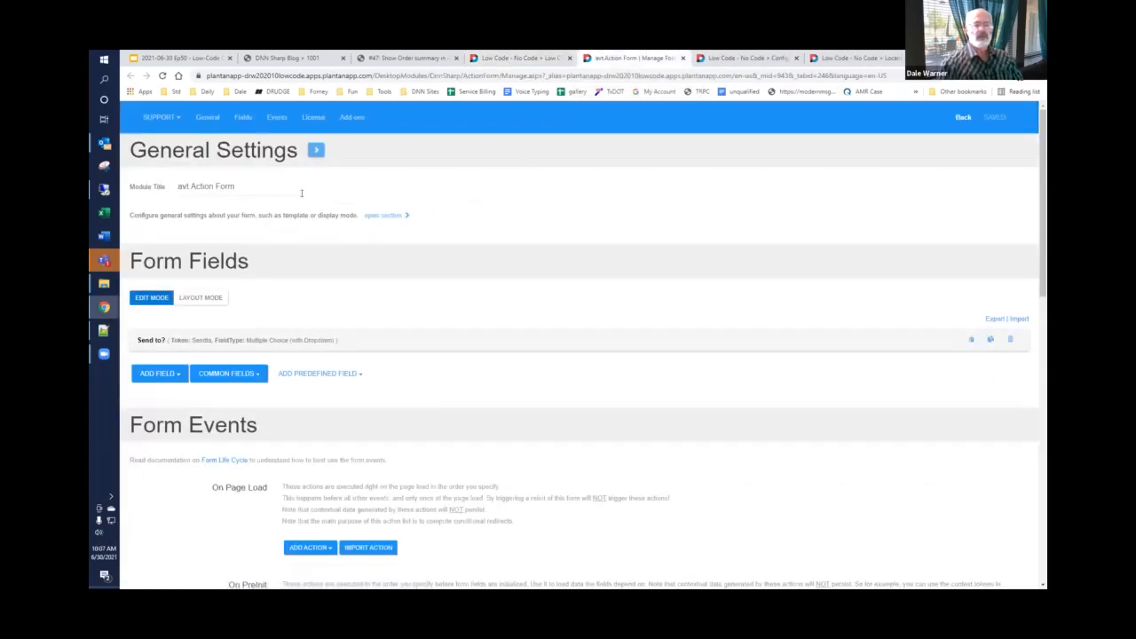
left_click_drag(257, 190, 170, 244)
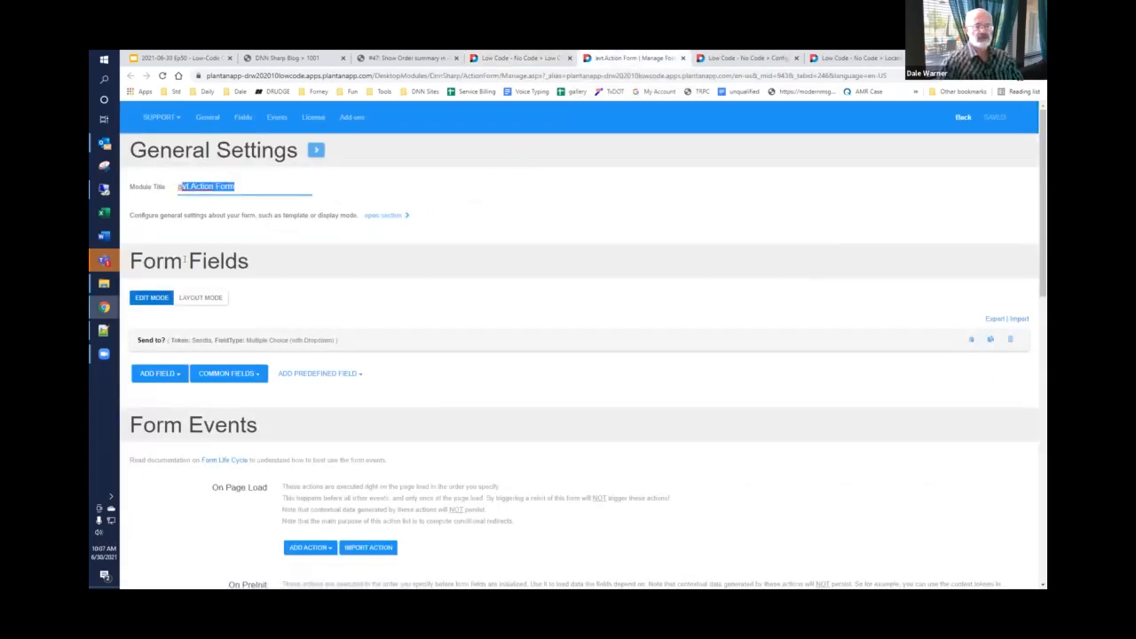
key("BackSpace")
type("Sidebar Form")
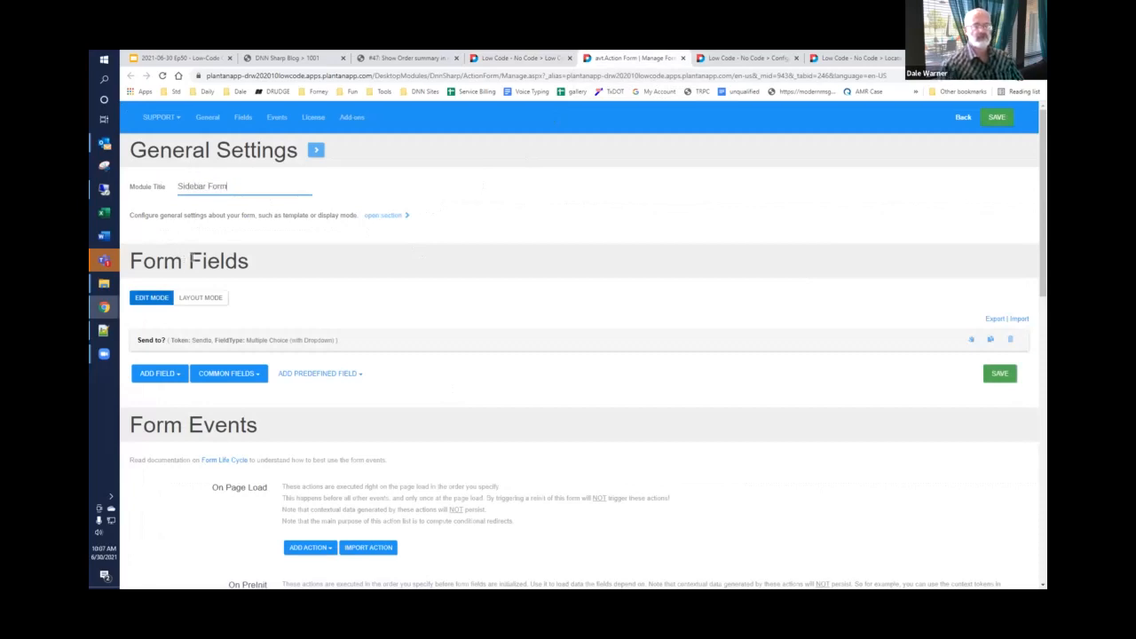
Step: Expand the form's general settings and enter "This message will go to:" as the Right Sidebar HTML
left_click(389, 216)
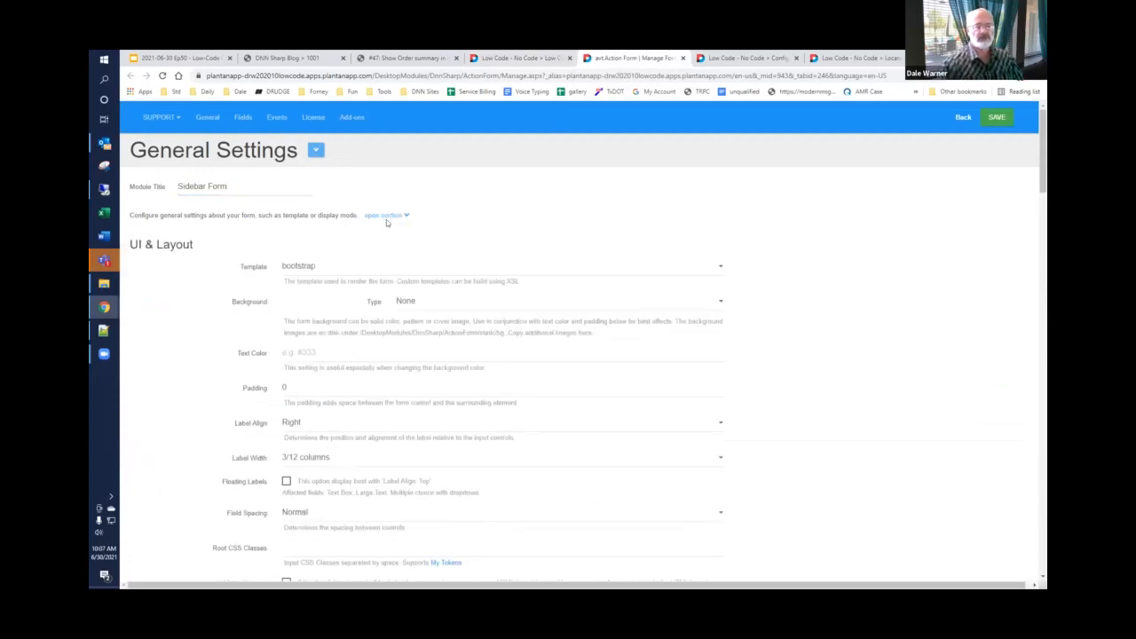
scroll(246, 175, "down", 5)
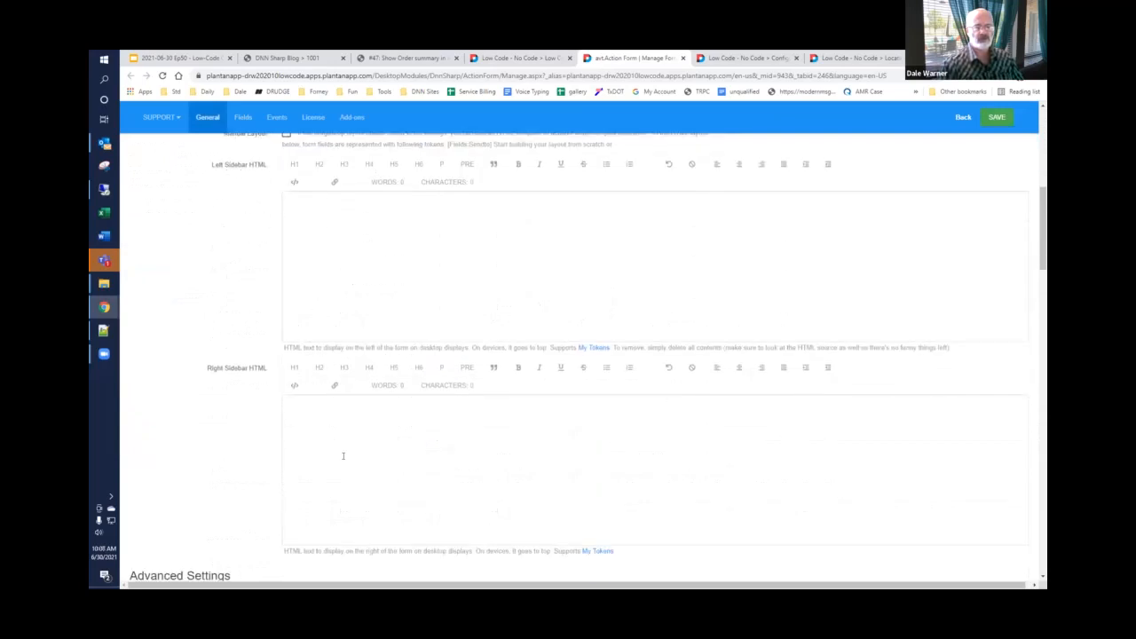
left_click(377, 425)
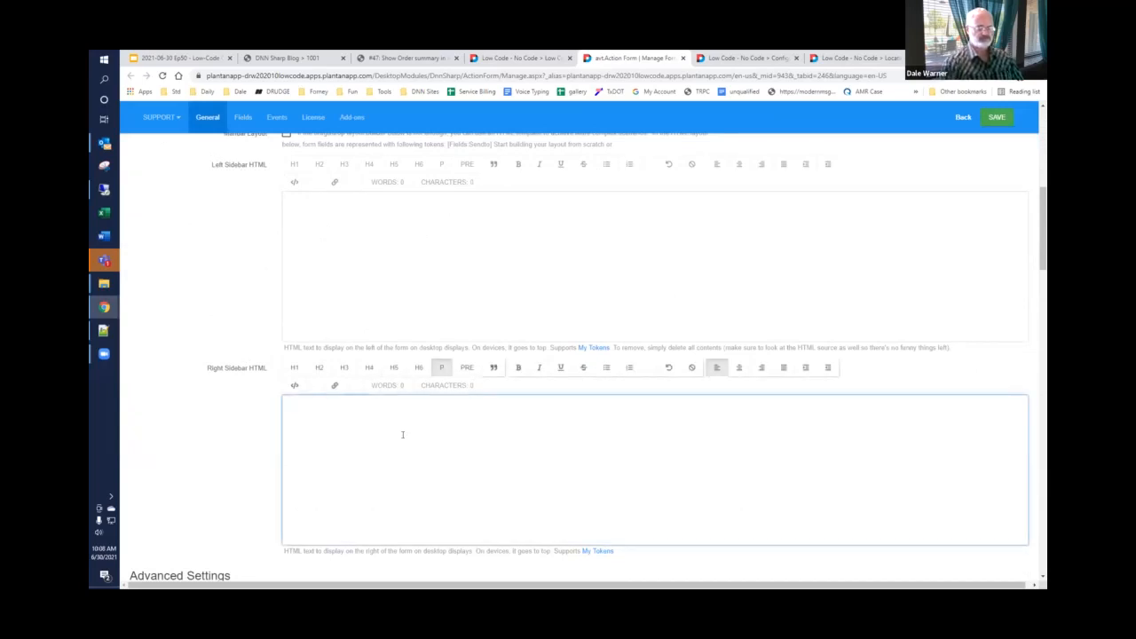
type("This mess")
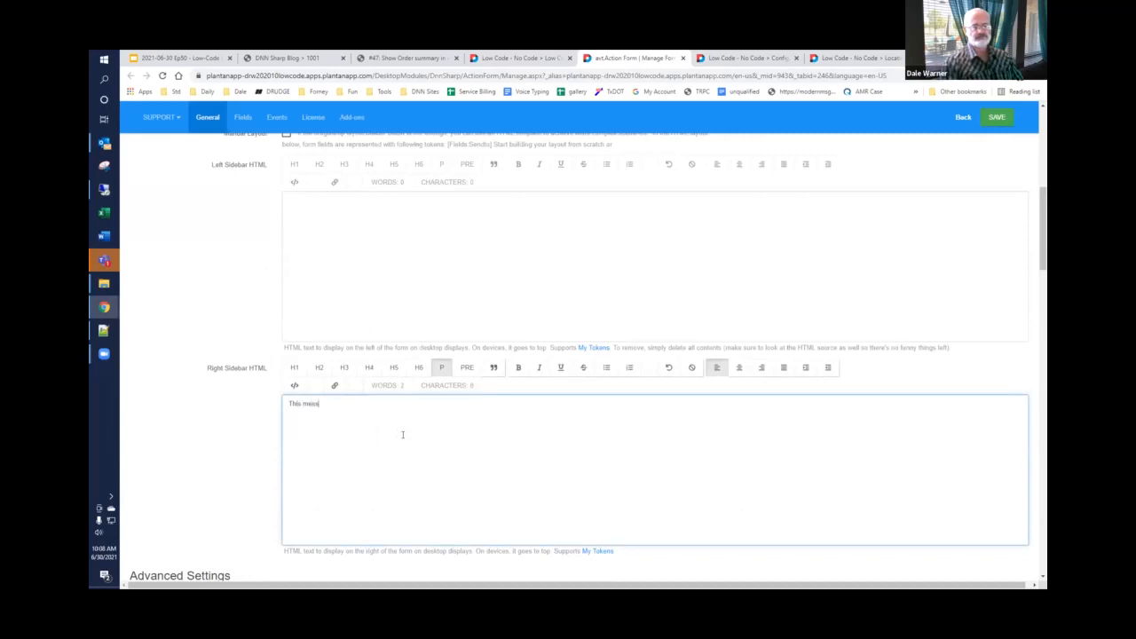
type("age will go to:")
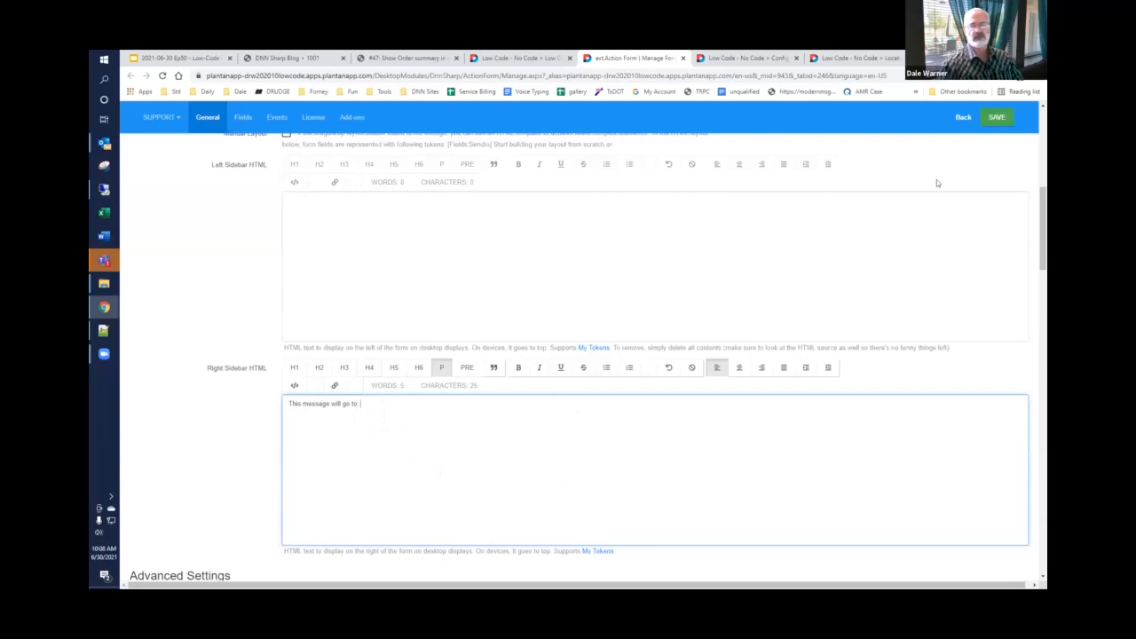
Step: Save the form and reload the #50 Sidebar page to check the sidebar message beside the dropdown
left_click(997, 117)
left_click(525, 58)
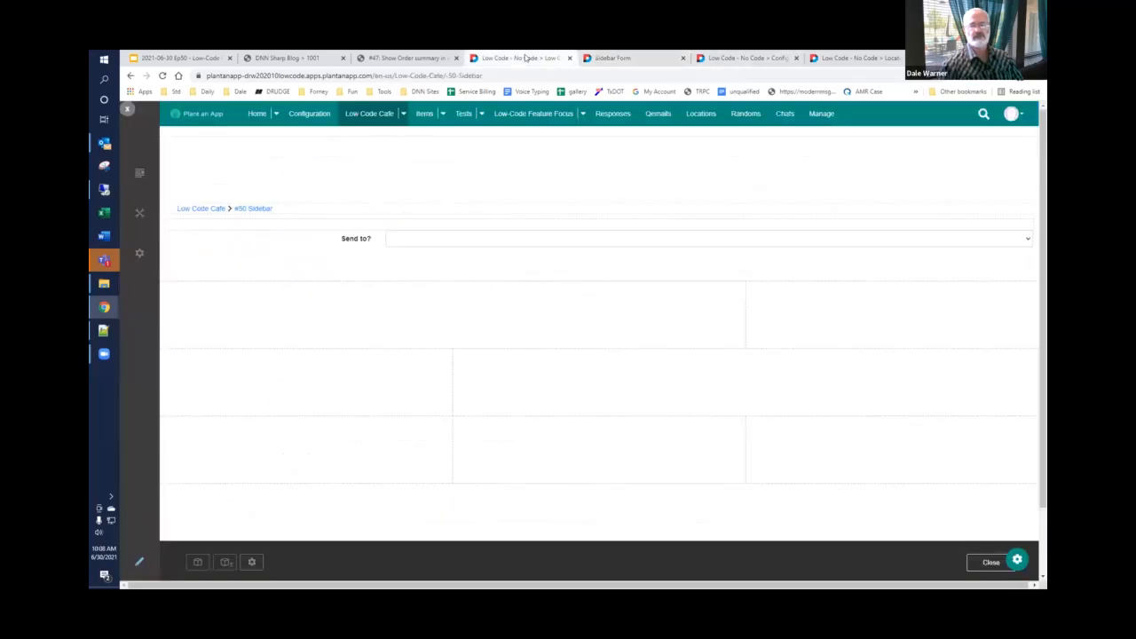
left_click(163, 76)
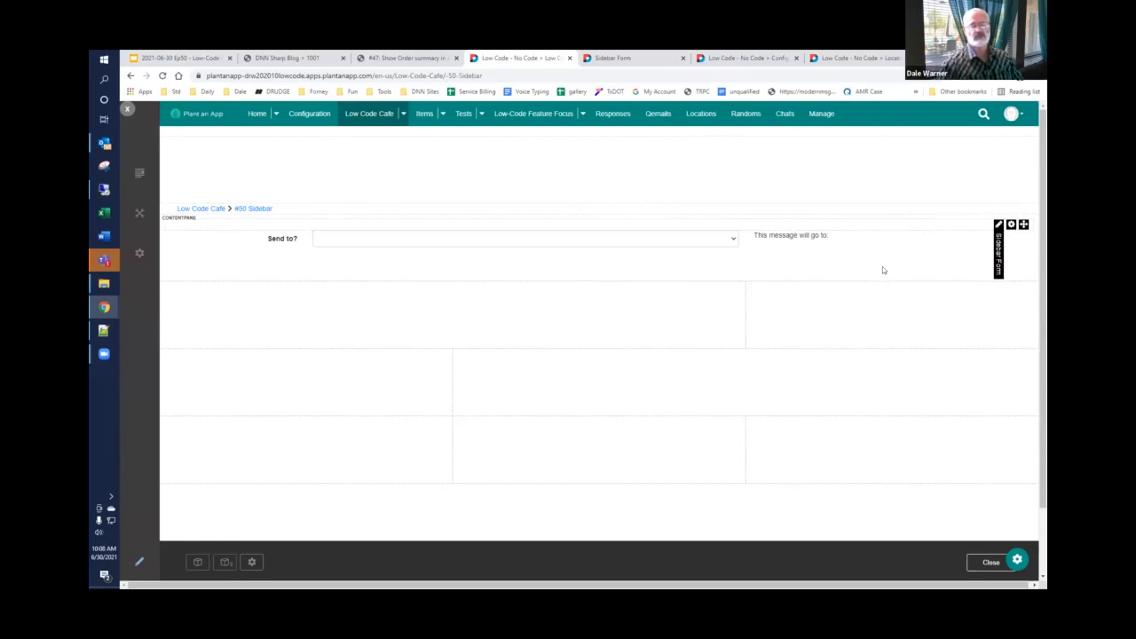
Step: Copy {{form.fields.Sendto.value}} from the slide deck and append it as plain text to the message line in the Right Sidebar HTML
left_click(182, 57)
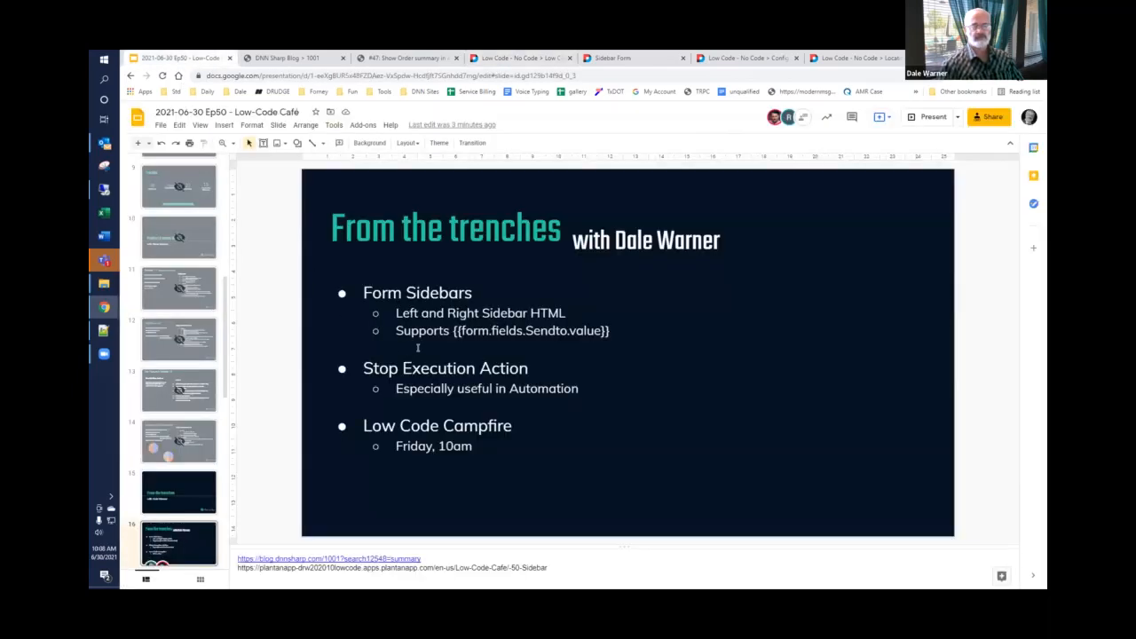
left_click_drag(453, 331, 617, 332)
key("ctrl+c")
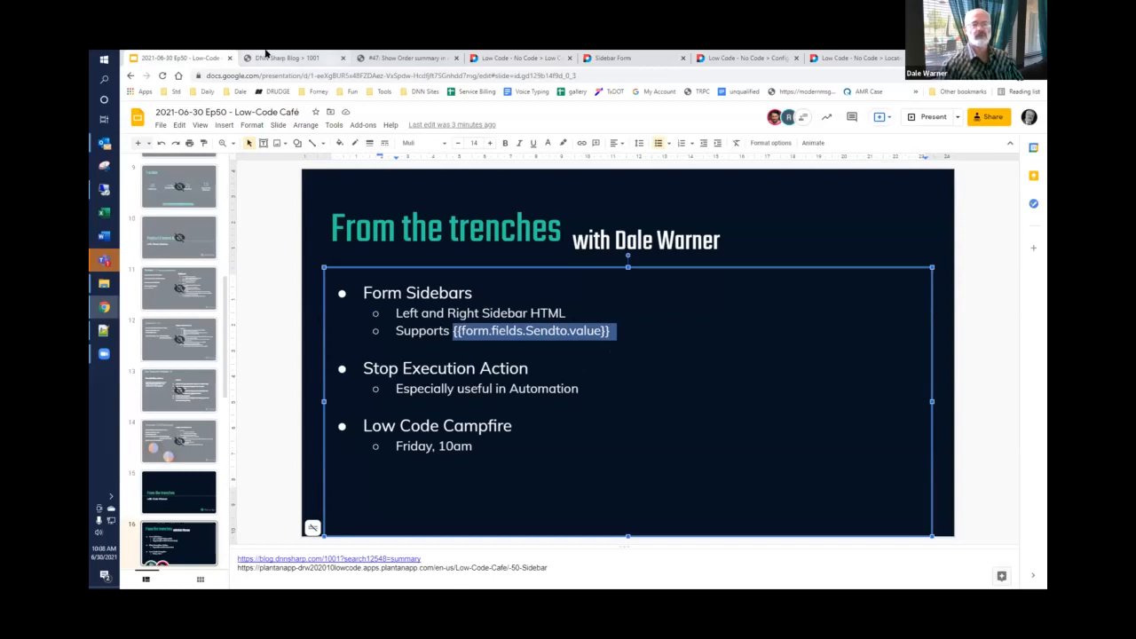
left_click(645, 59)
scroll(390, 293, "down", 6)
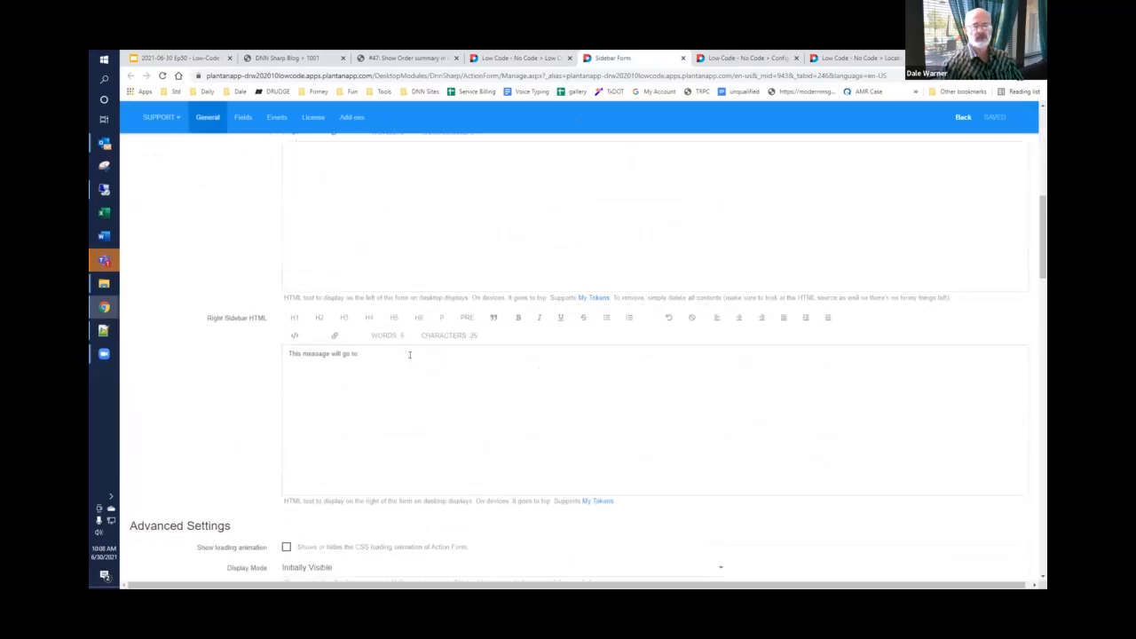
left_click(410, 355)
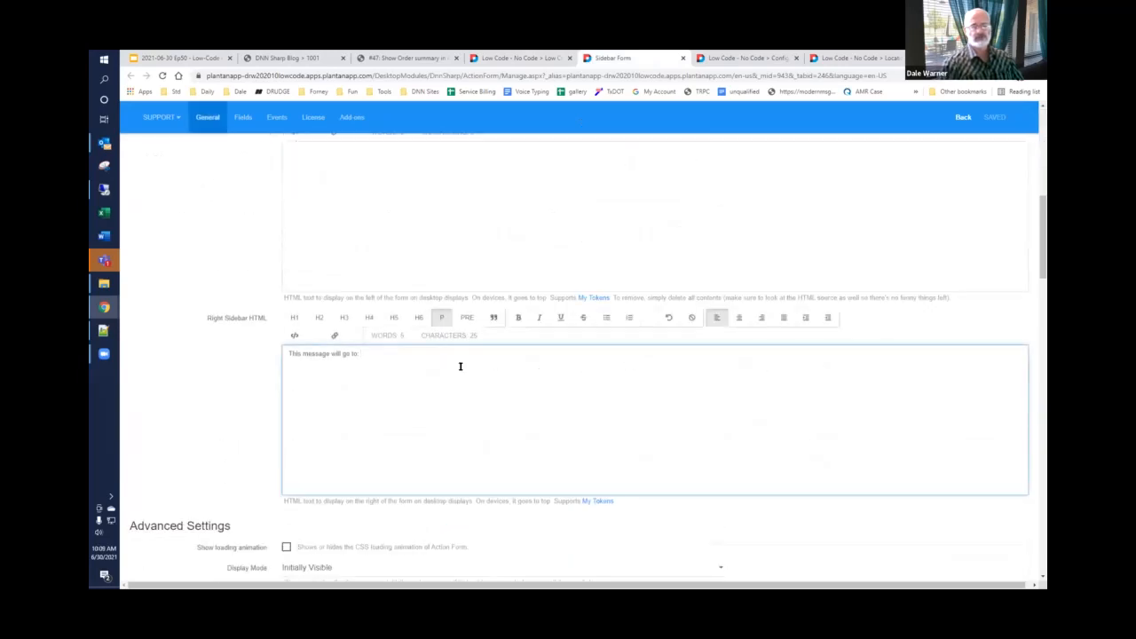
key("ctrl+v")
key("ctrl+z")
key("Return")
key("ctrl+shift+v")
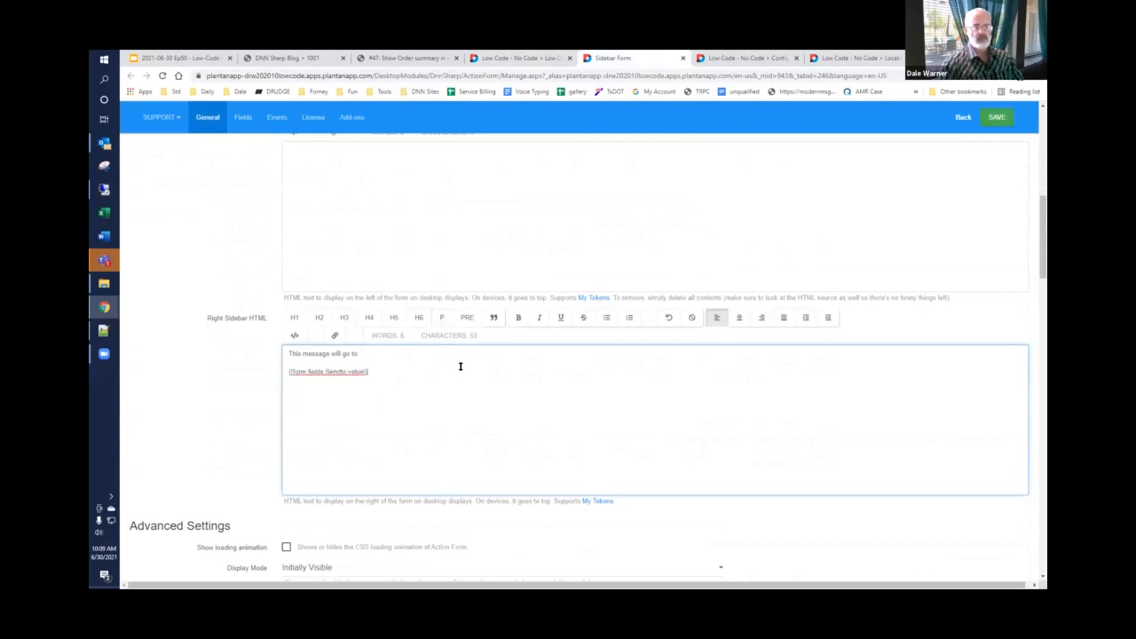
key("BackSpace")
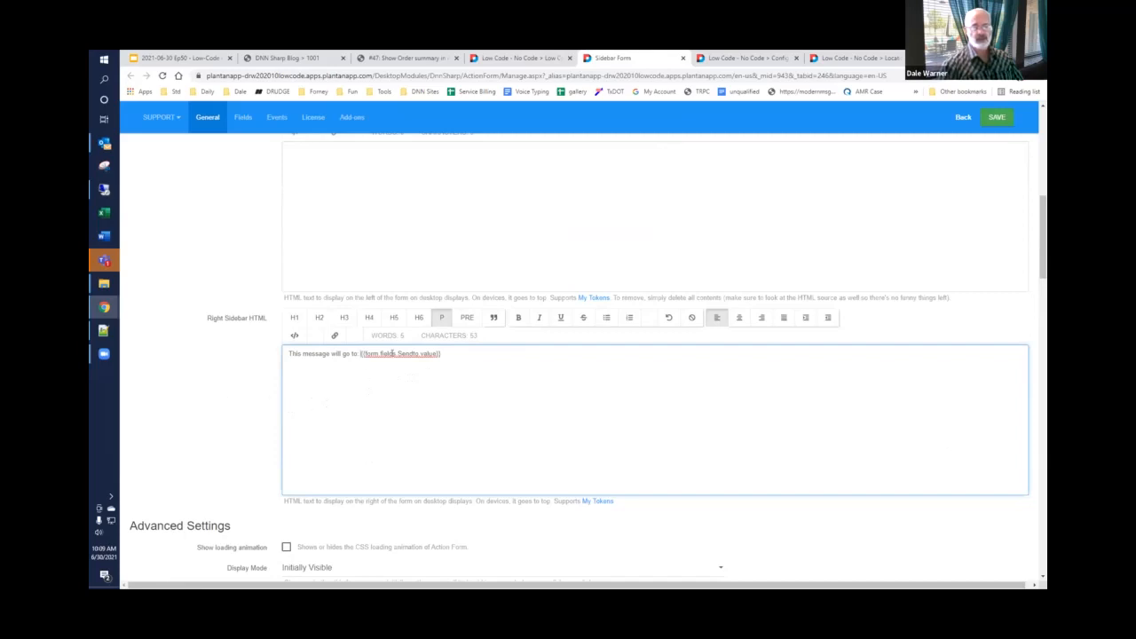
Step: Check the ID of the "Send to?" field against the sidebar expression and save the form
scroll(208, 401, "down", 9)
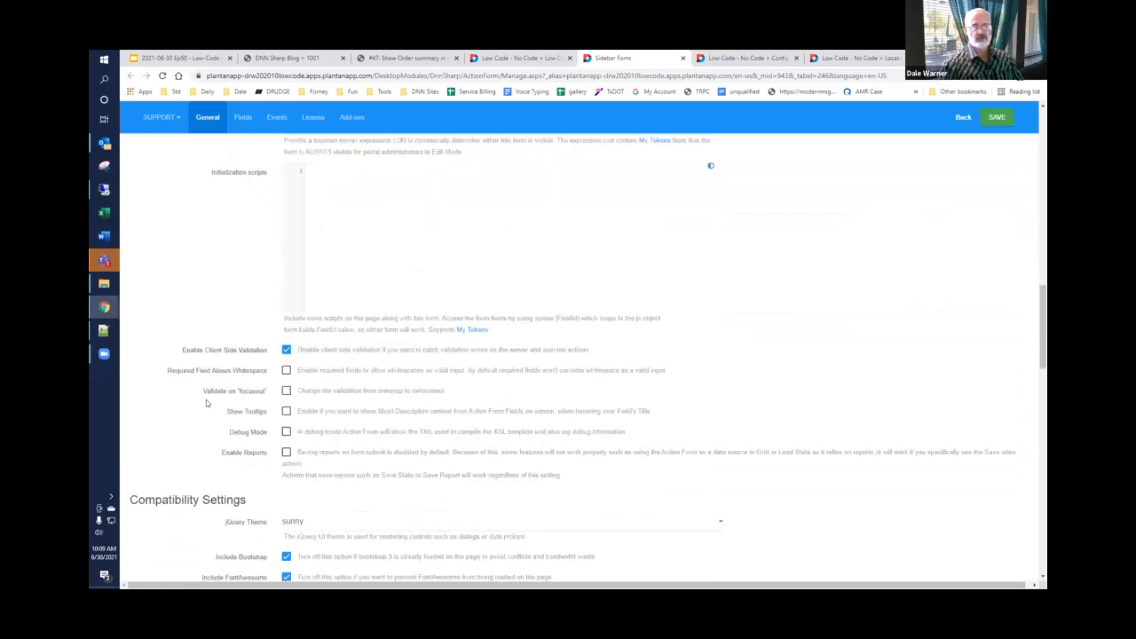
scroll(211, 401, "down", 2)
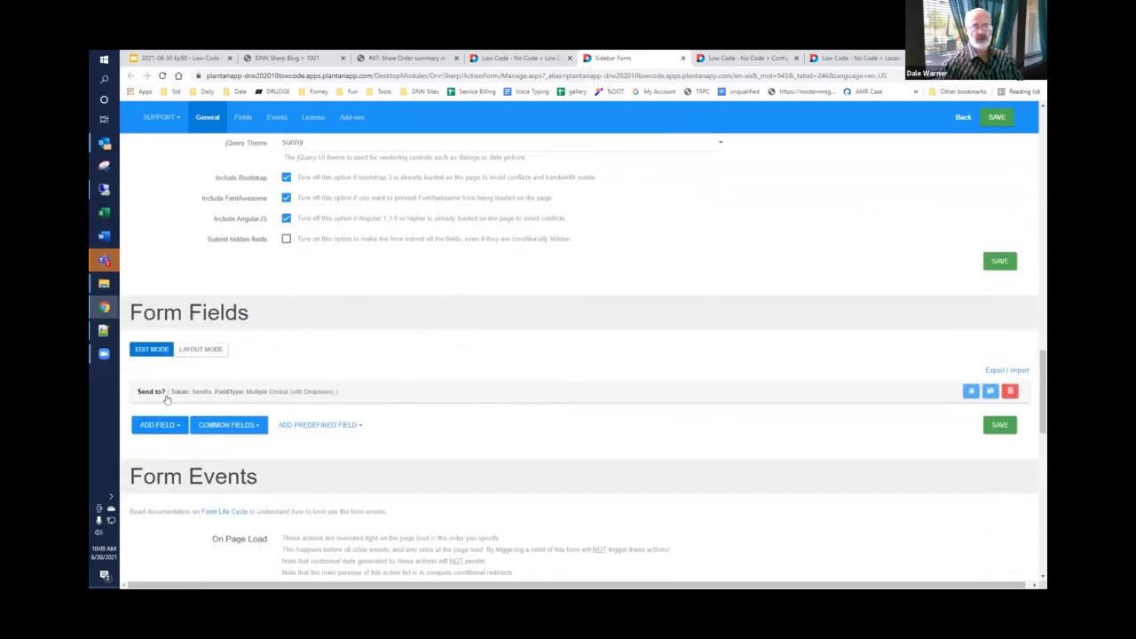
left_click(235, 396)
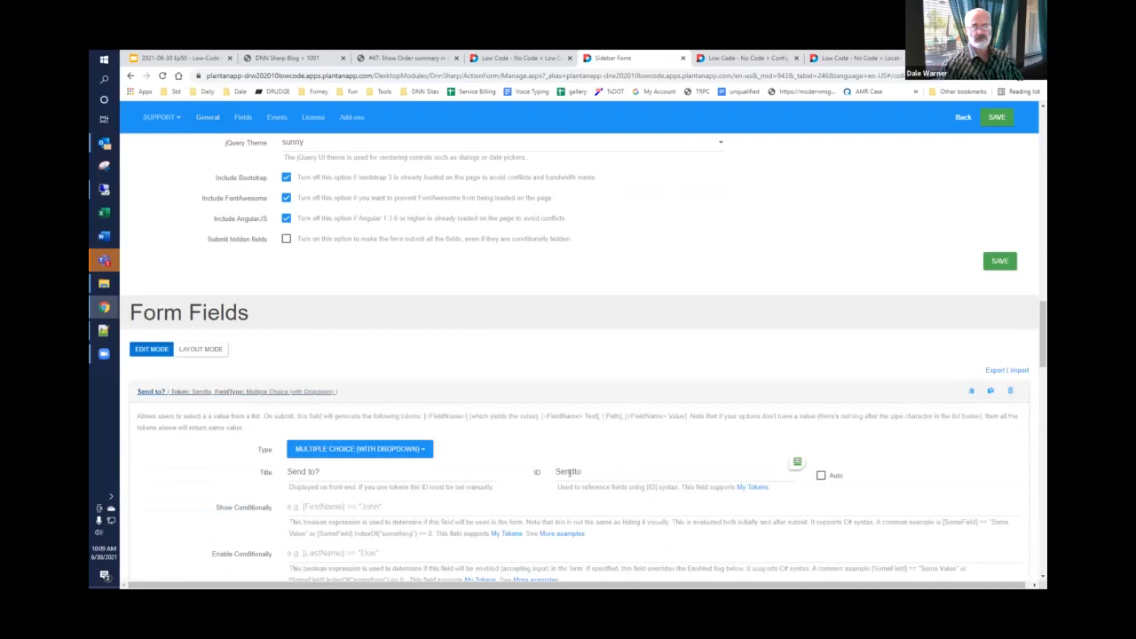
left_click(997, 116)
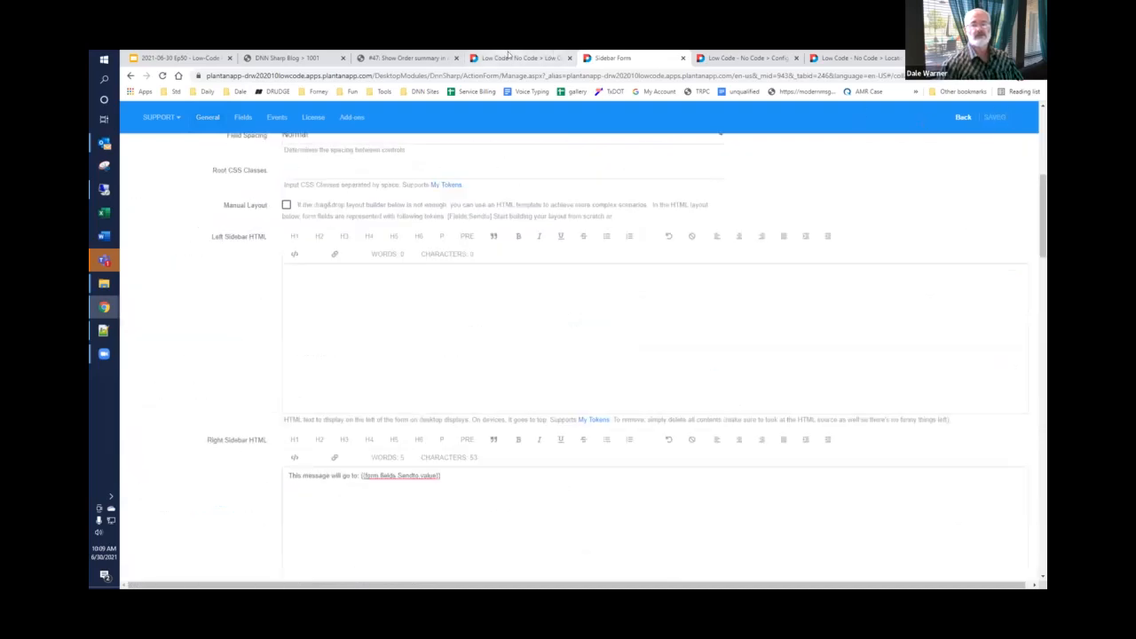
Step: Reload the #50 Sidebar page and test the sidebar message by selecting Accounting, followed by Sales, in the "Send to?" dropdown
left_click(521, 58)
left_click(162, 76)
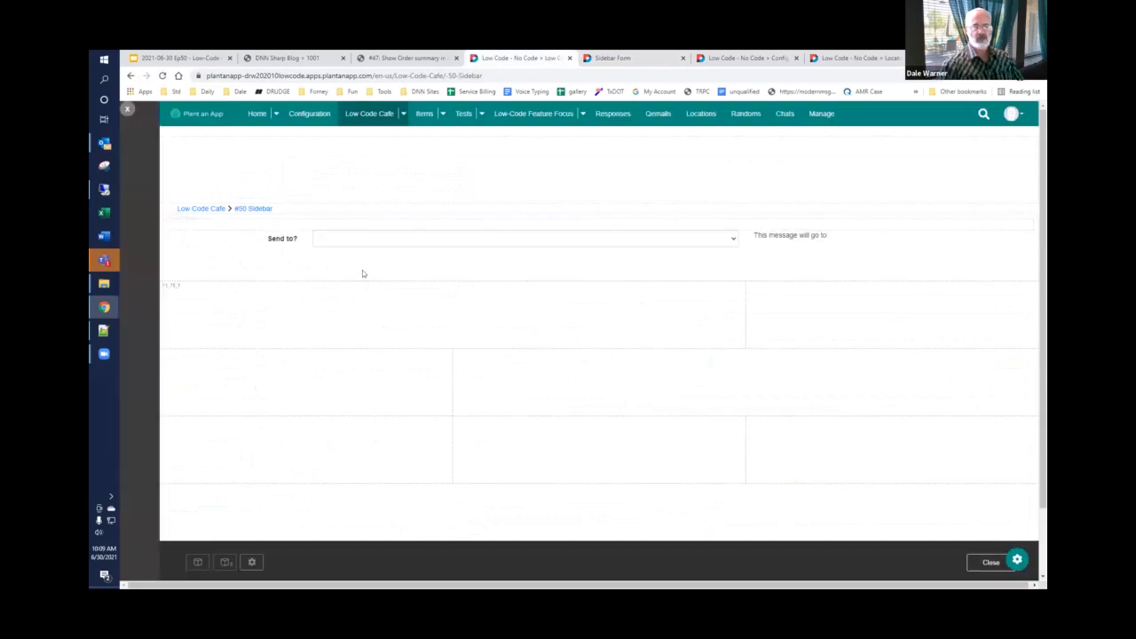
left_click(357, 243)
left_click(352, 261)
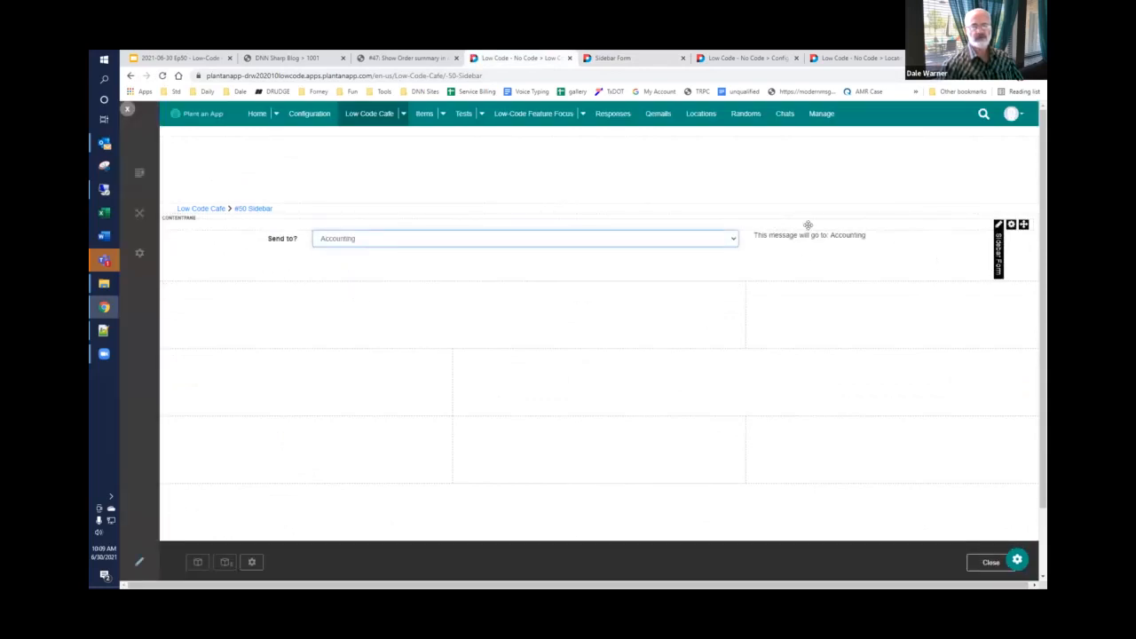
left_click(494, 239)
left_click(435, 269)
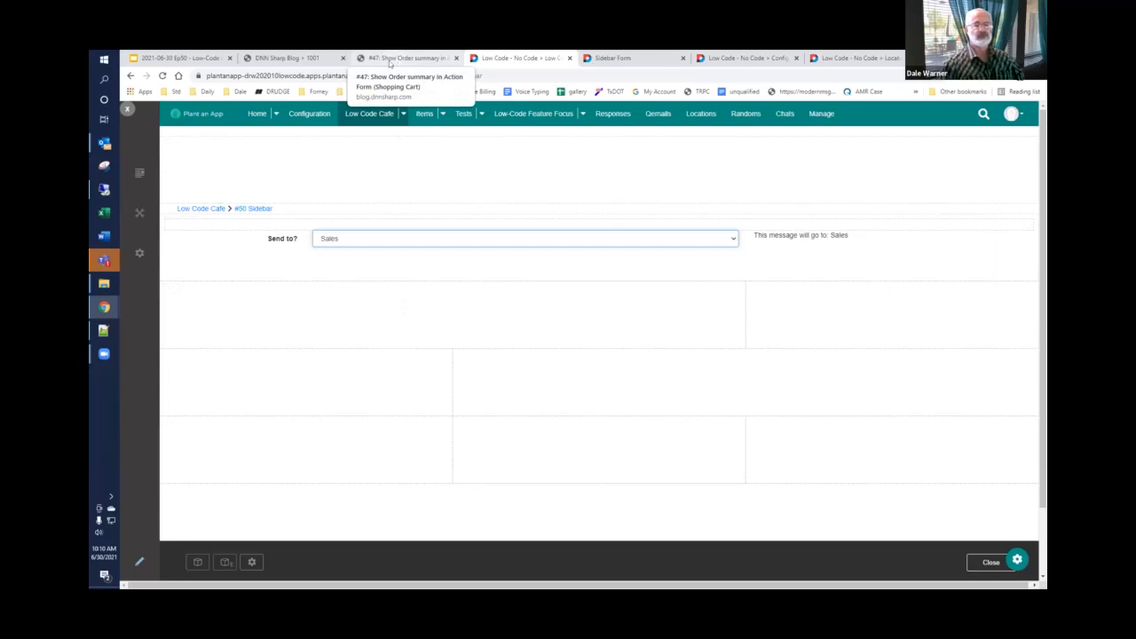
Step: Consult the slide deck, switch to the Automation configuration, leave the open job unsaved and open the AAA Location Updated job for editing
left_click(173, 59)
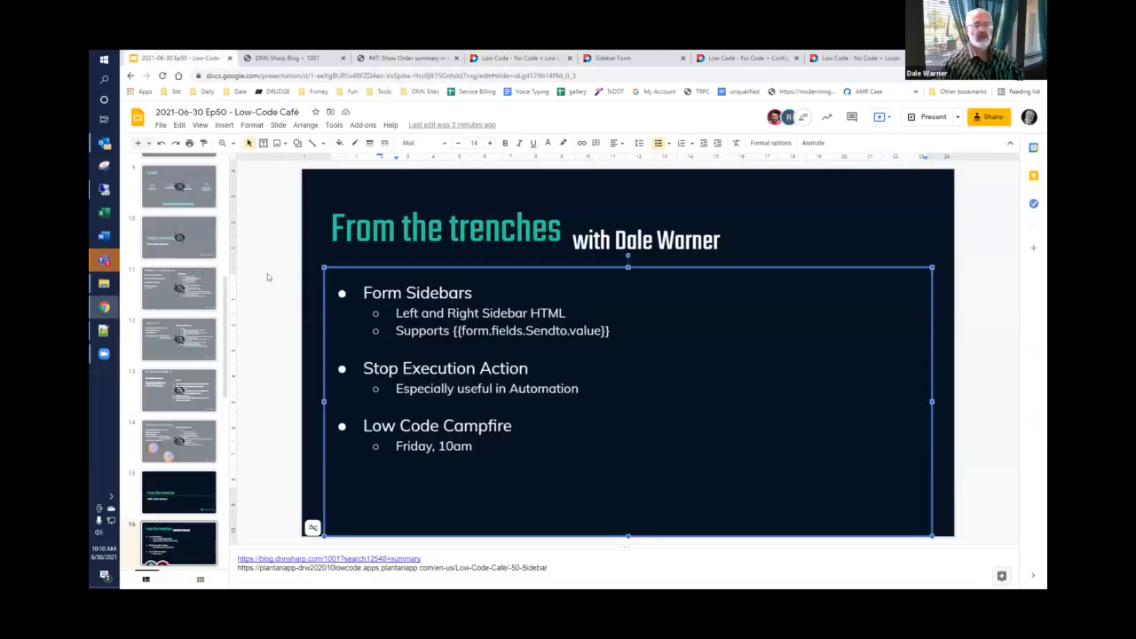
left_click(278, 387)
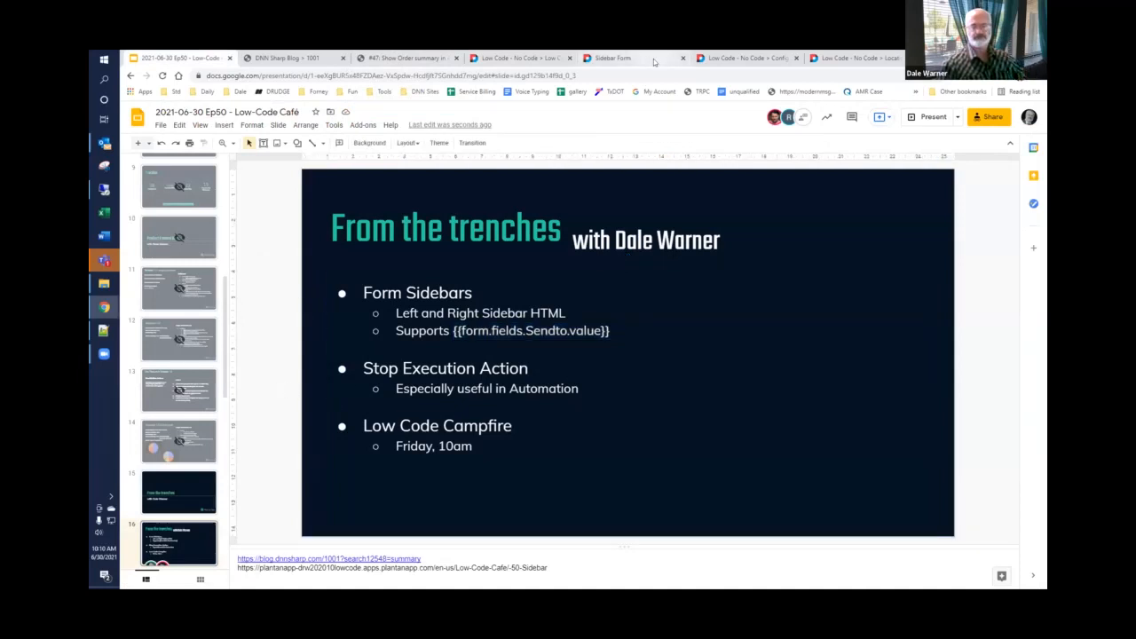
left_click(761, 59)
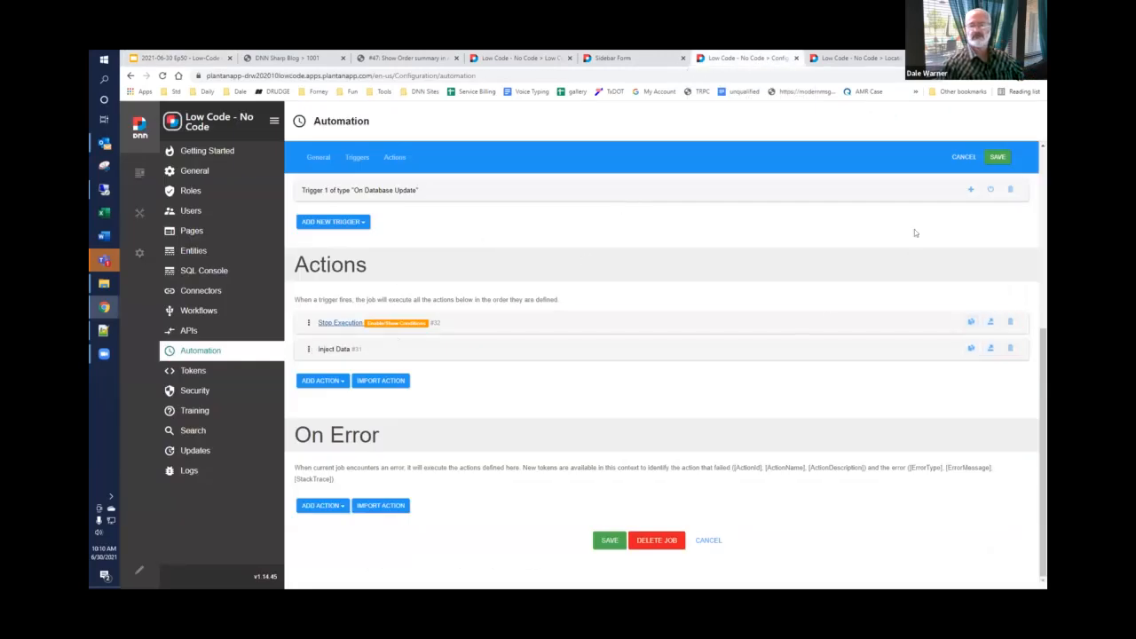
left_click(964, 157)
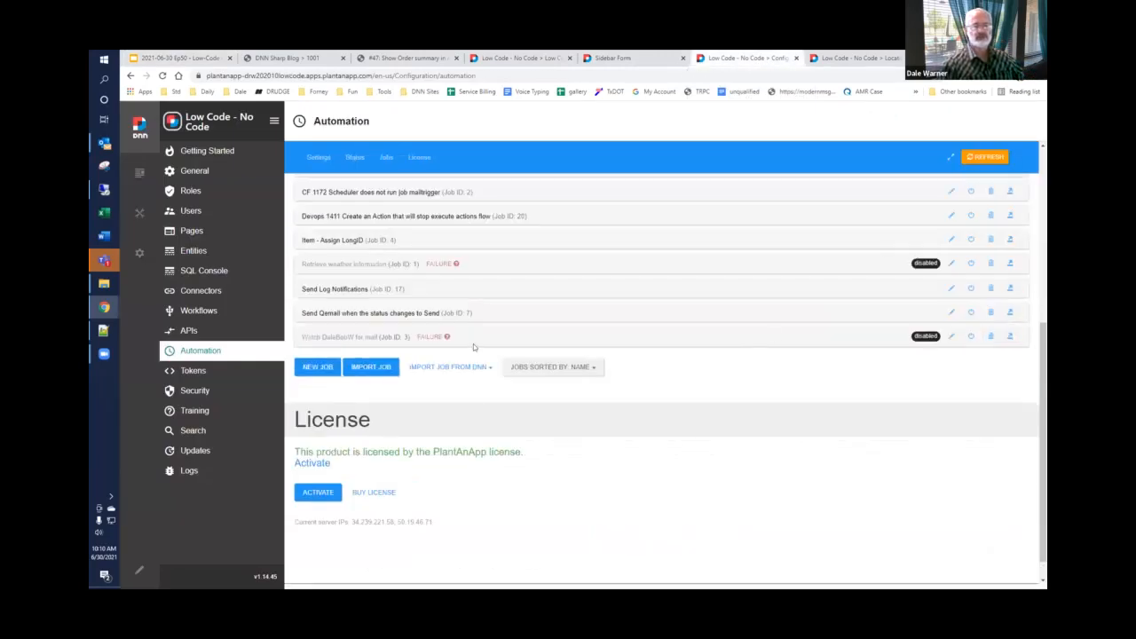
scroll(473, 344, "up", 3)
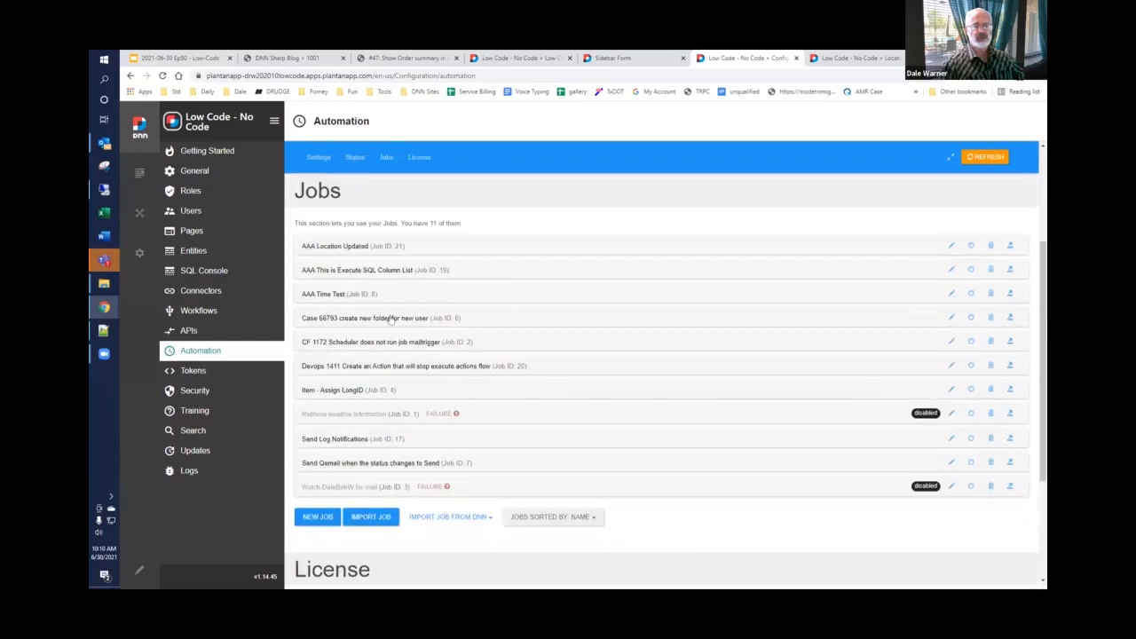
left_click(346, 247)
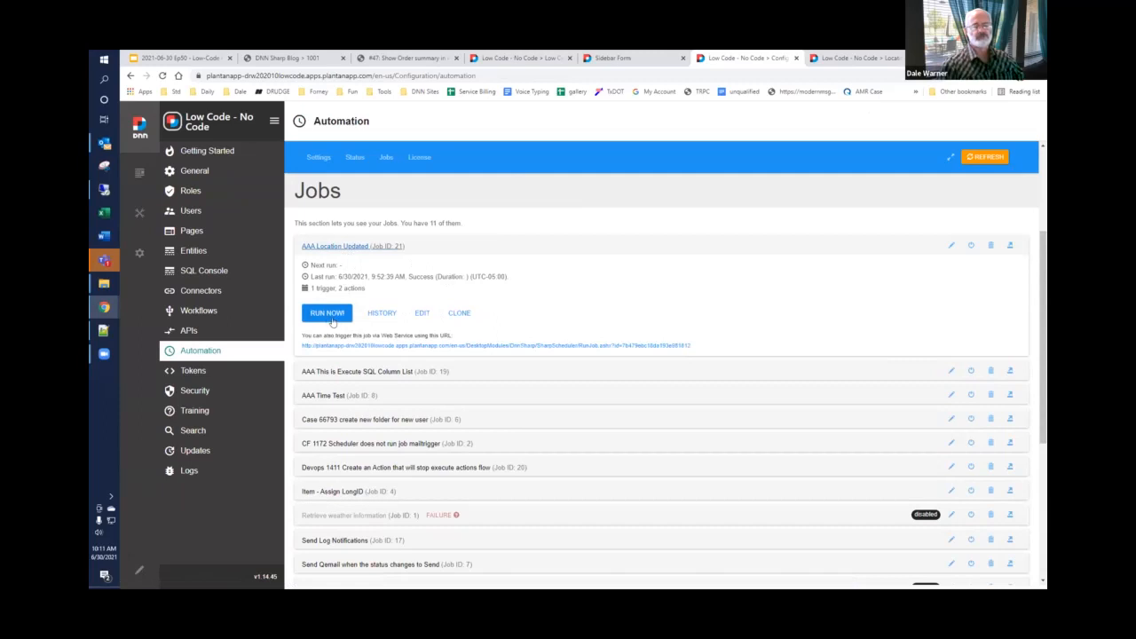
left_click(419, 314)
Step: Examine the job's general settings and the description and watched table of its On Database Update trigger
scroll(485, 337, "up", 3)
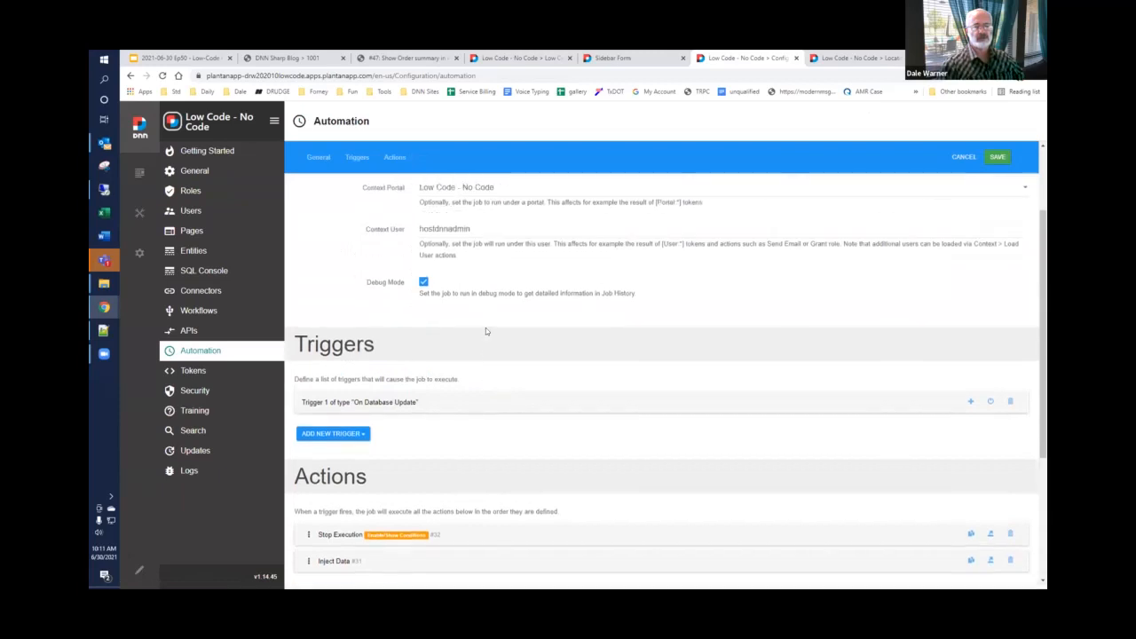
scroll(485, 348, "down", 1)
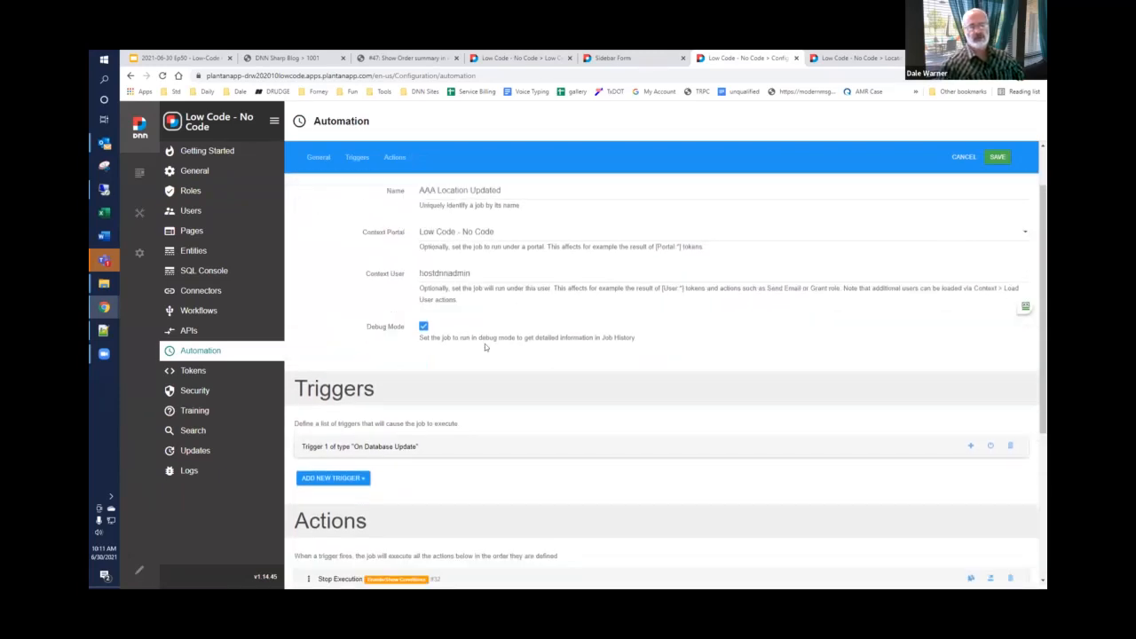
scroll(484, 347, "down", 2)
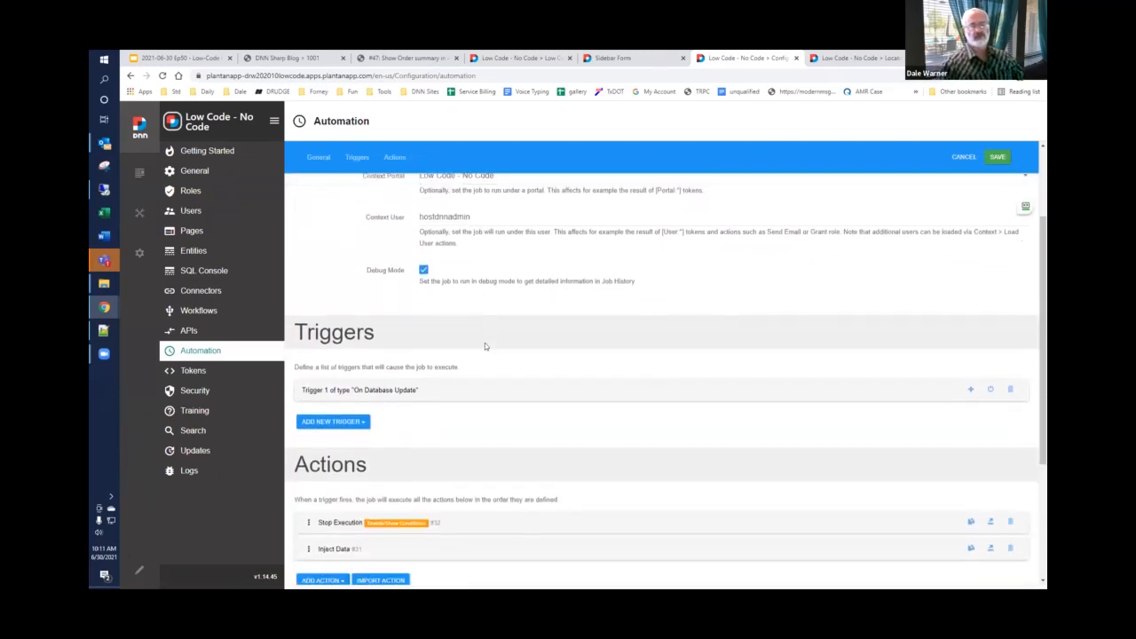
left_click(367, 392)
scroll(417, 390, "down", 3)
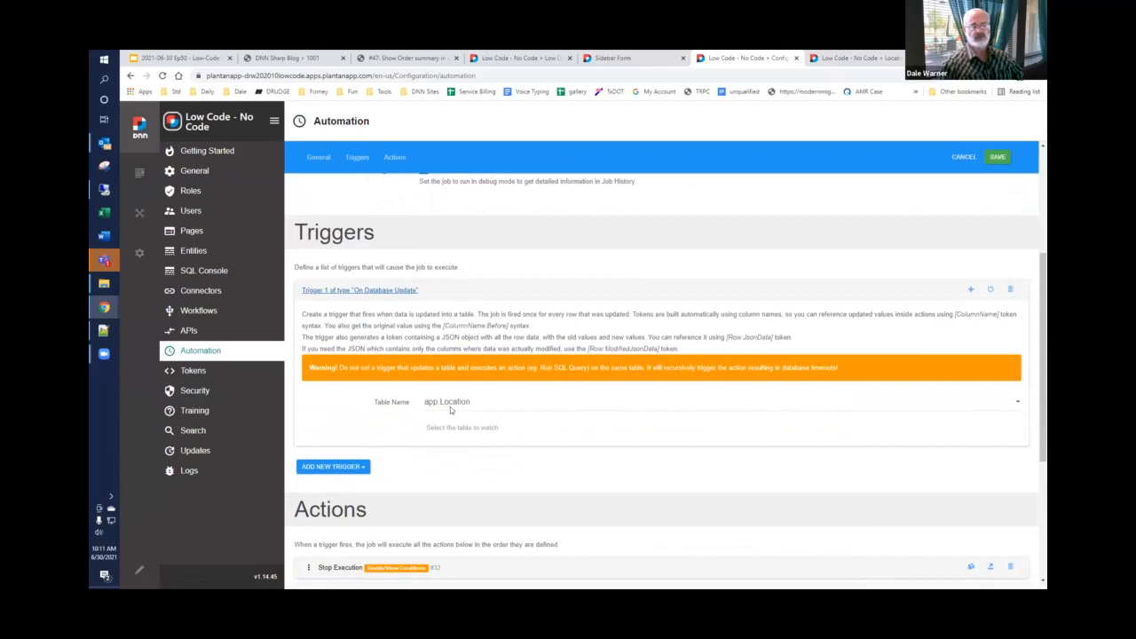
left_click(358, 291)
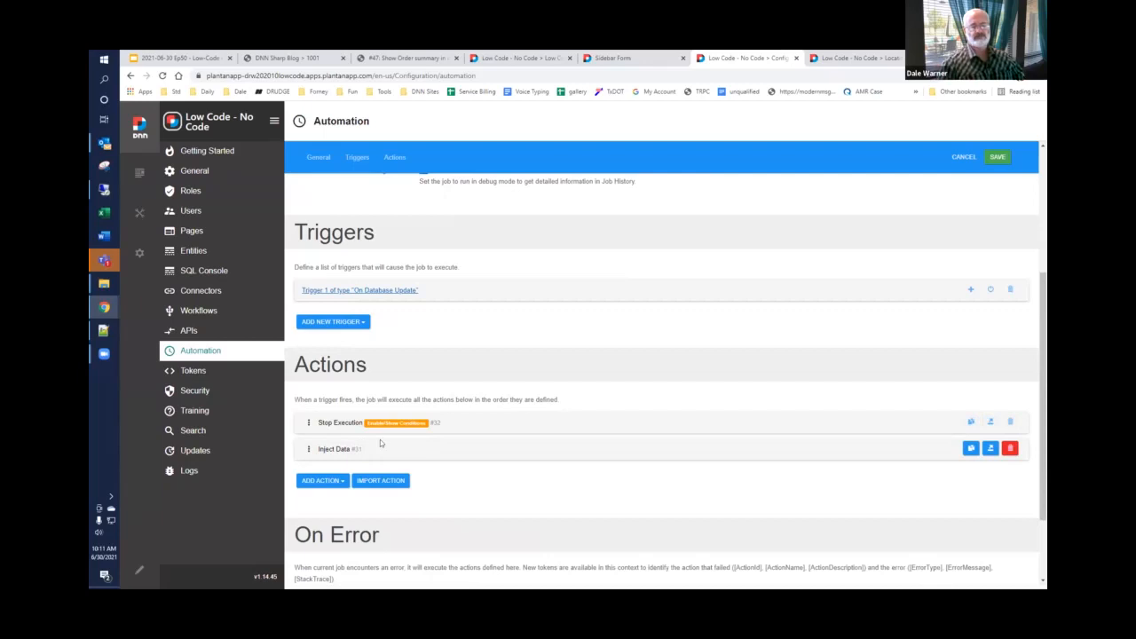
left_click(368, 291)
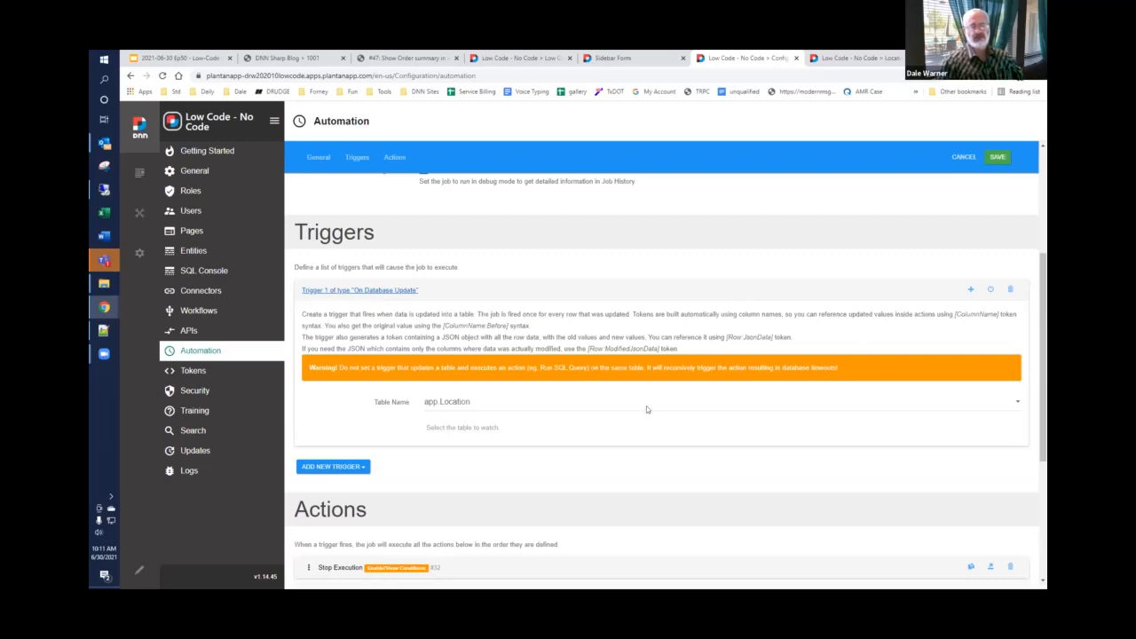
scroll(730, 439, "down", 2)
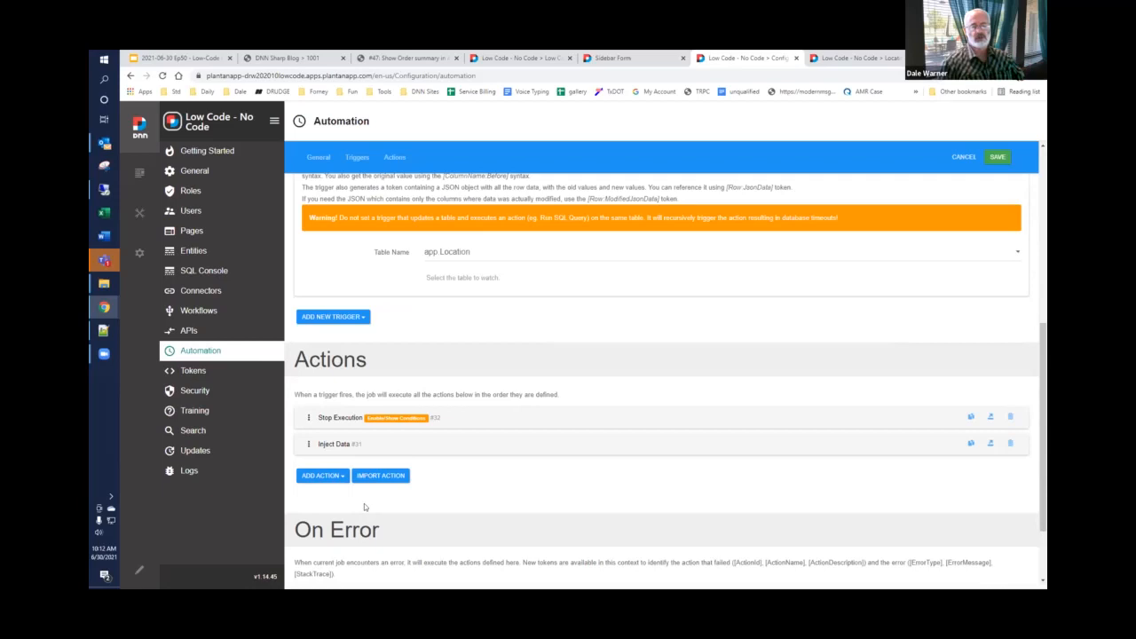
Step: Review the condition of the job's Stop Execution action and collapse the action again
left_click(347, 418)
scroll(369, 396, "down", 2)
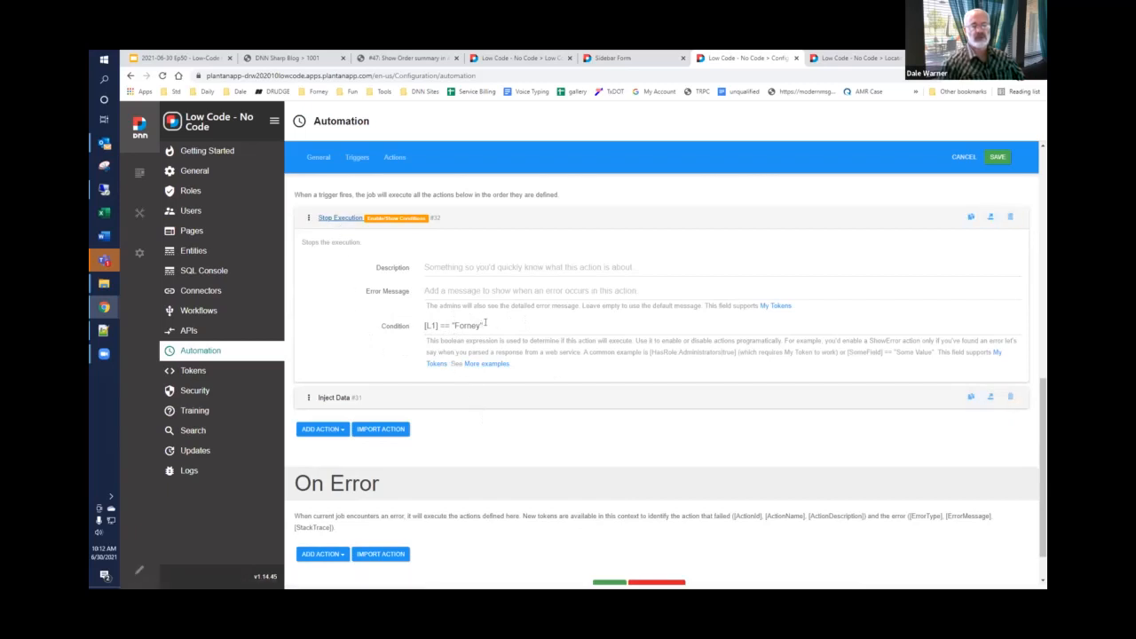
left_click(339, 219)
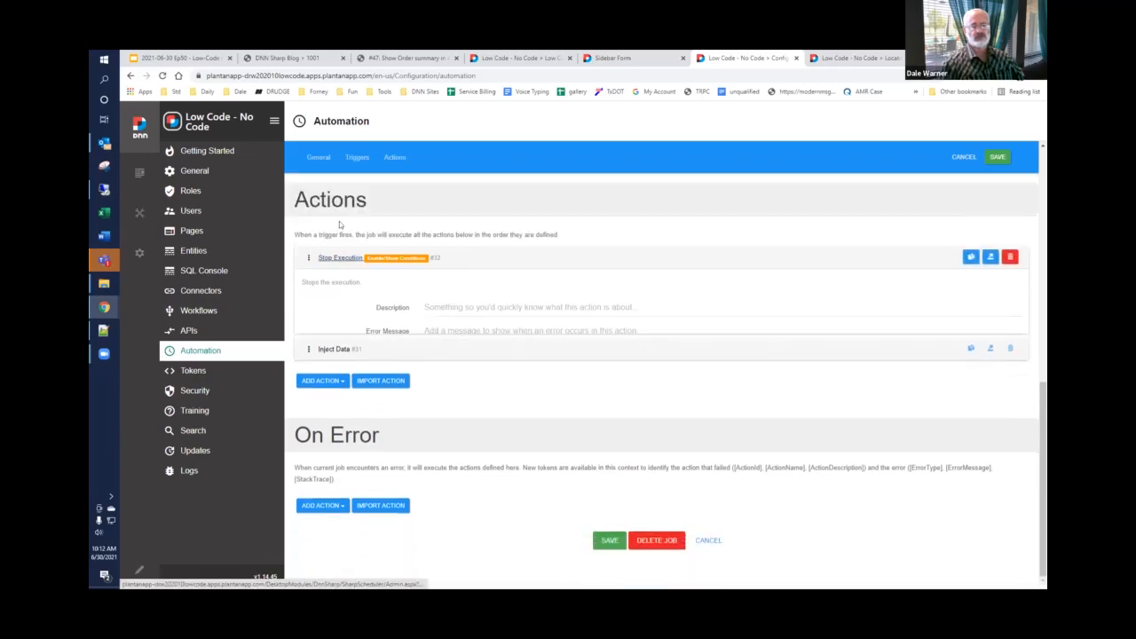
Step: Review the Inject Data action's Notes1 and Notes2 values, the trigger and the Debug Mode setting, and save the AAA Location Updated job
left_click(337, 352)
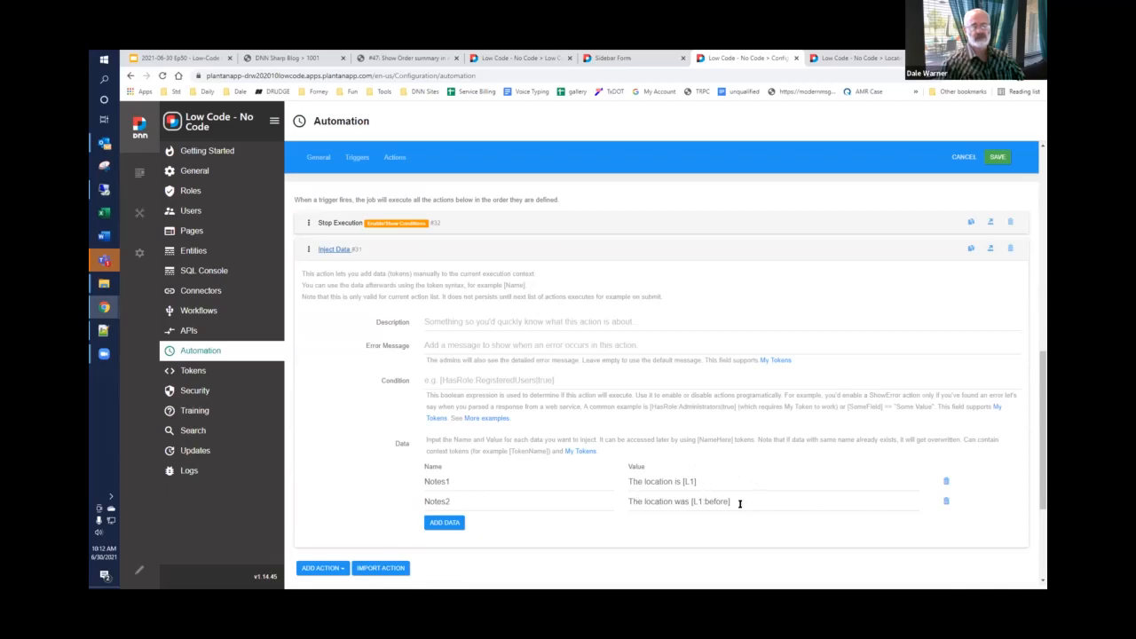
scroll(740, 504, "up", 3)
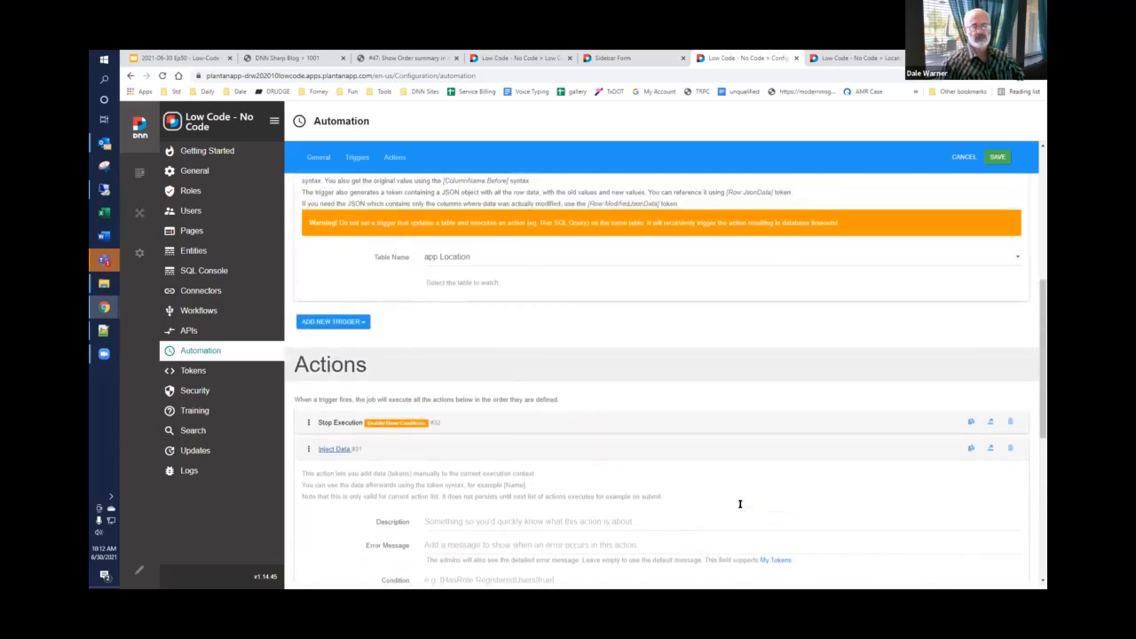
scroll(737, 507, "up", 2)
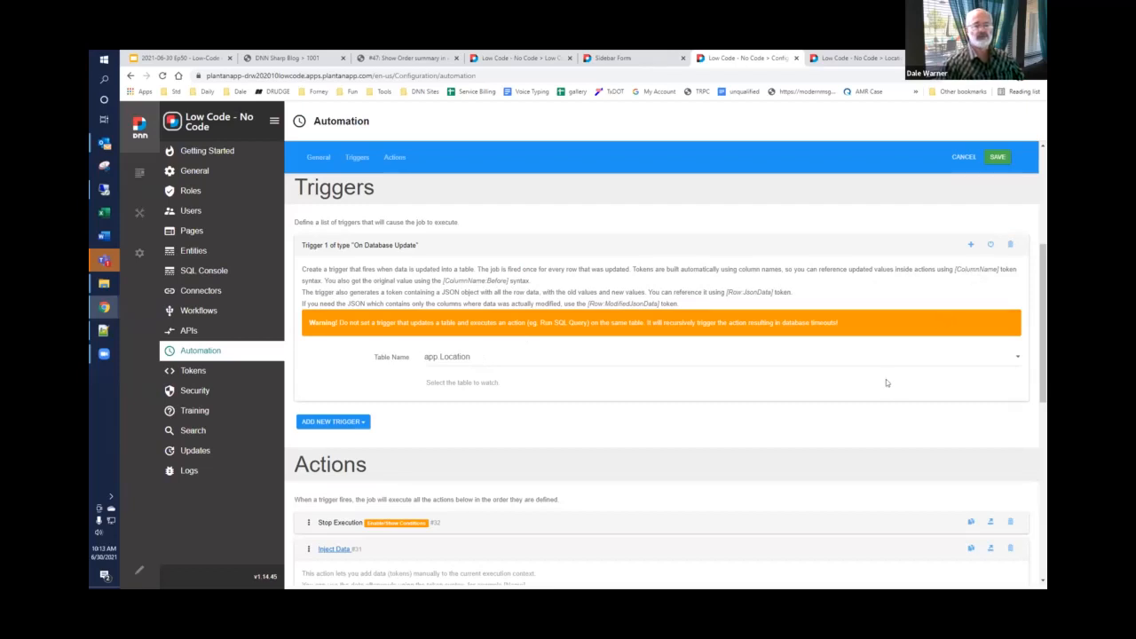
scroll(886, 383, "up", 3)
scroll(746, 382, "up", 1)
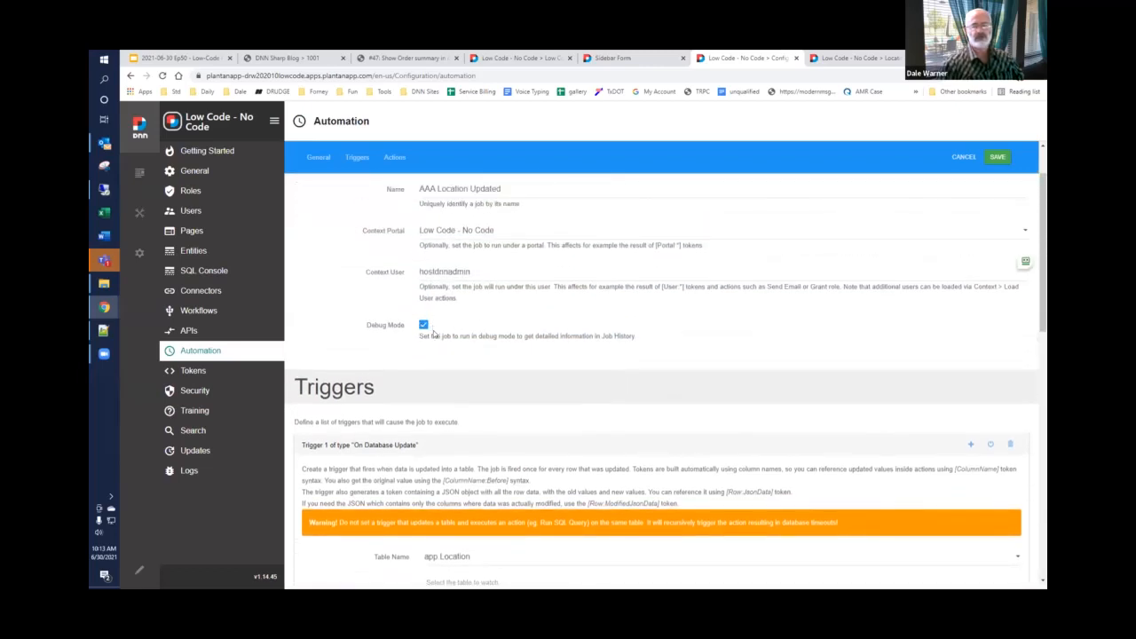
left_click(998, 157)
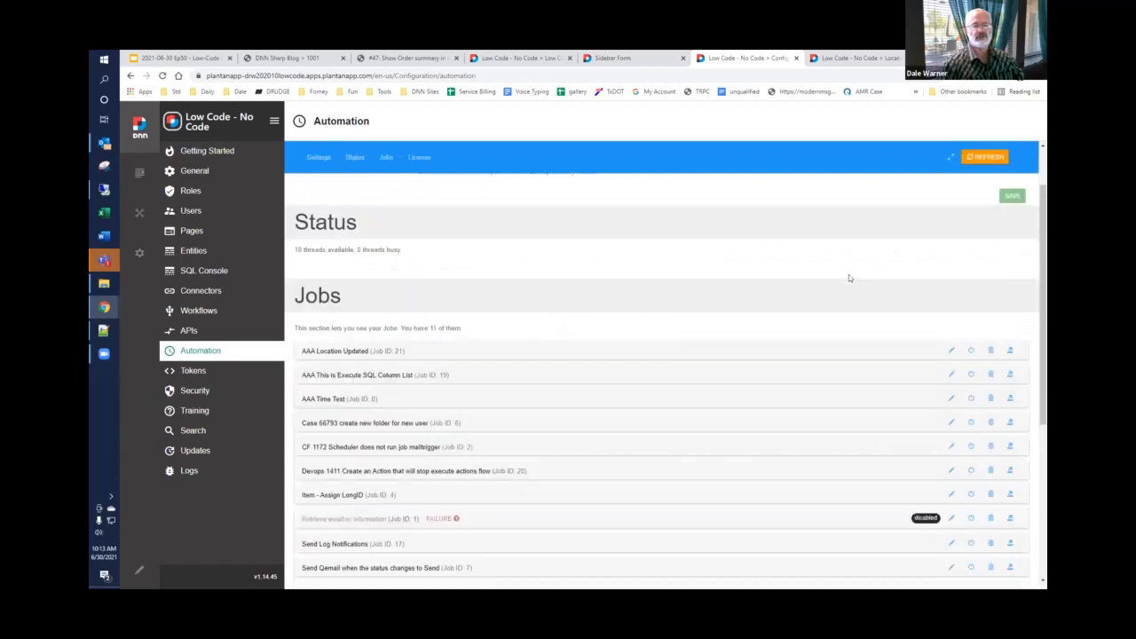
Step: Switch to the Locations page and update the L1 value of location 1 to Dallas
left_click(835, 57)
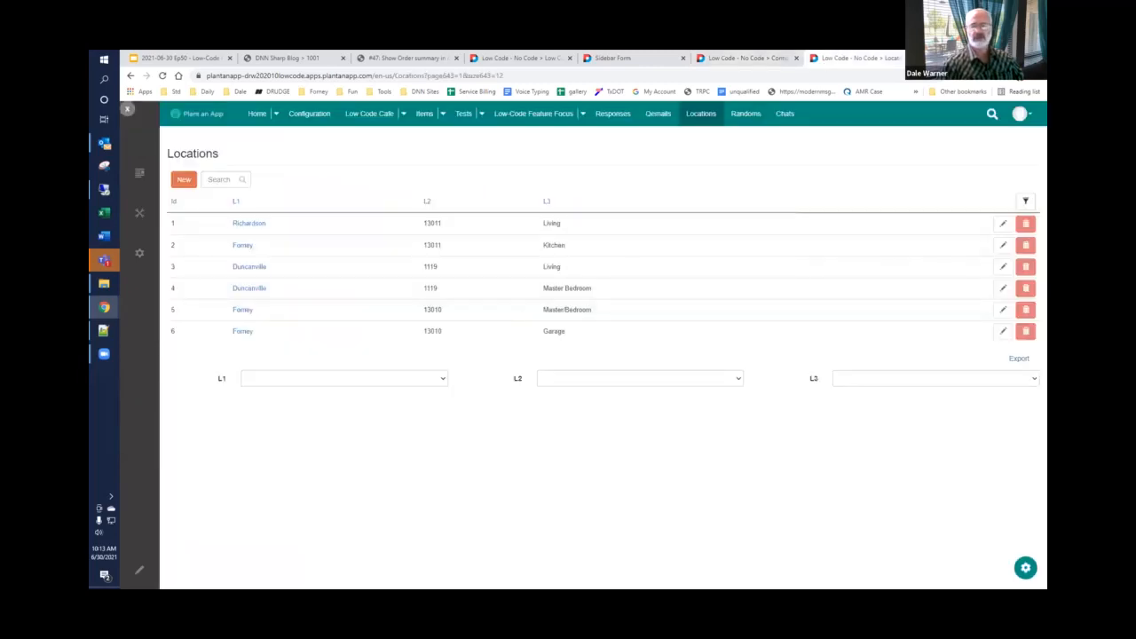
left_click(1003, 224)
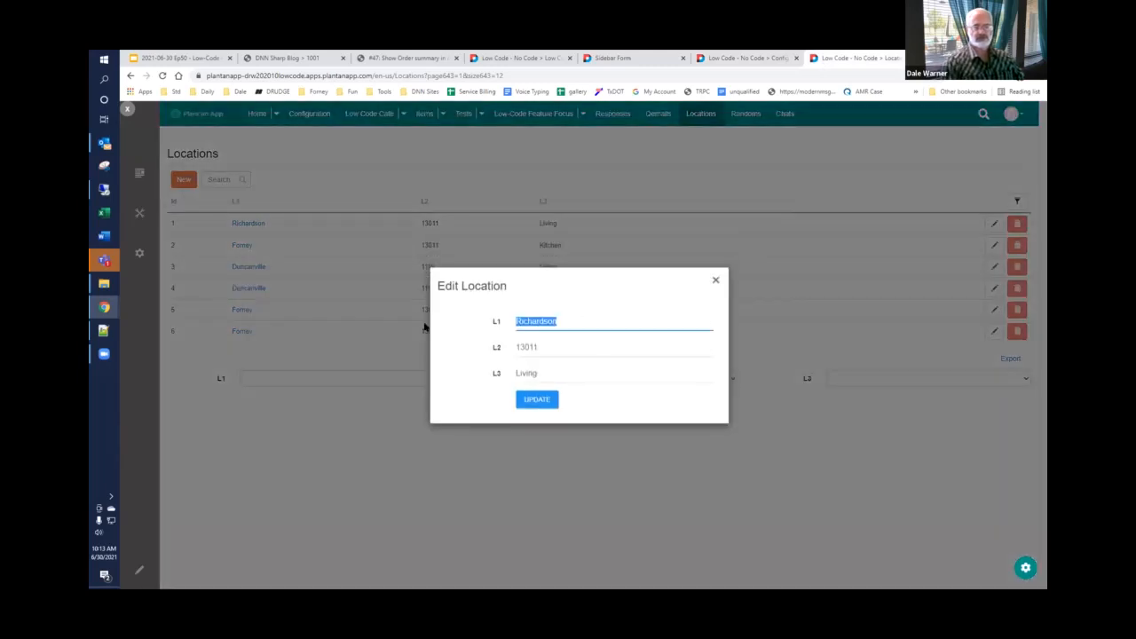
type("Dallas")
left_click(533, 400)
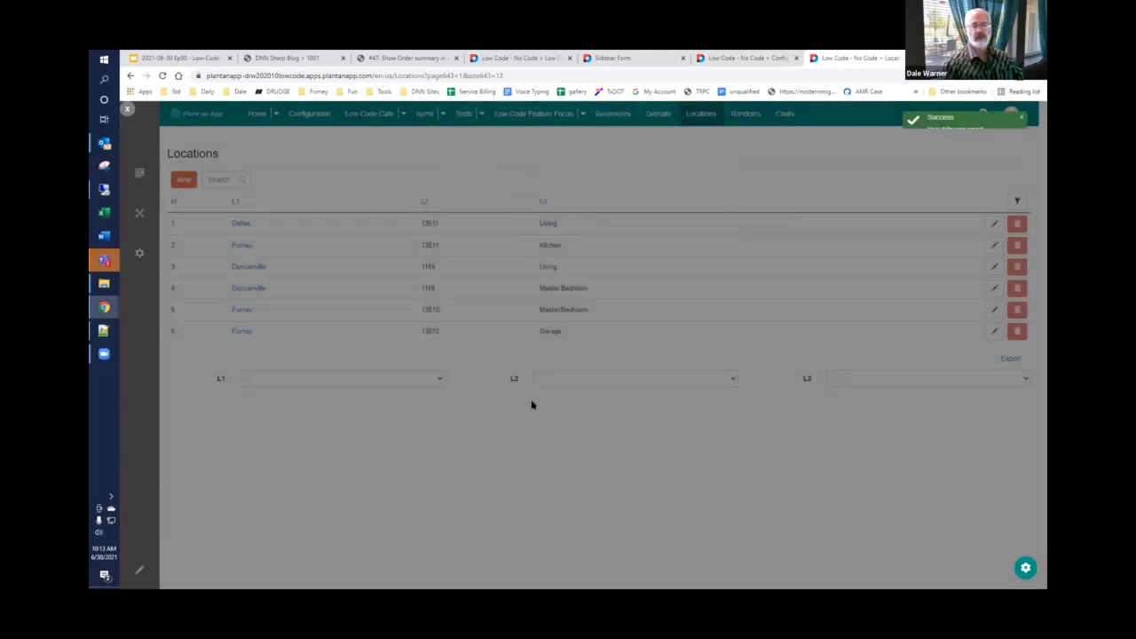
Step: Return to the Automation configuration and examine the logged data of the latest AAA Location Updated run, including Notes1 and Notes2
left_click(741, 59)
left_click(344, 354)
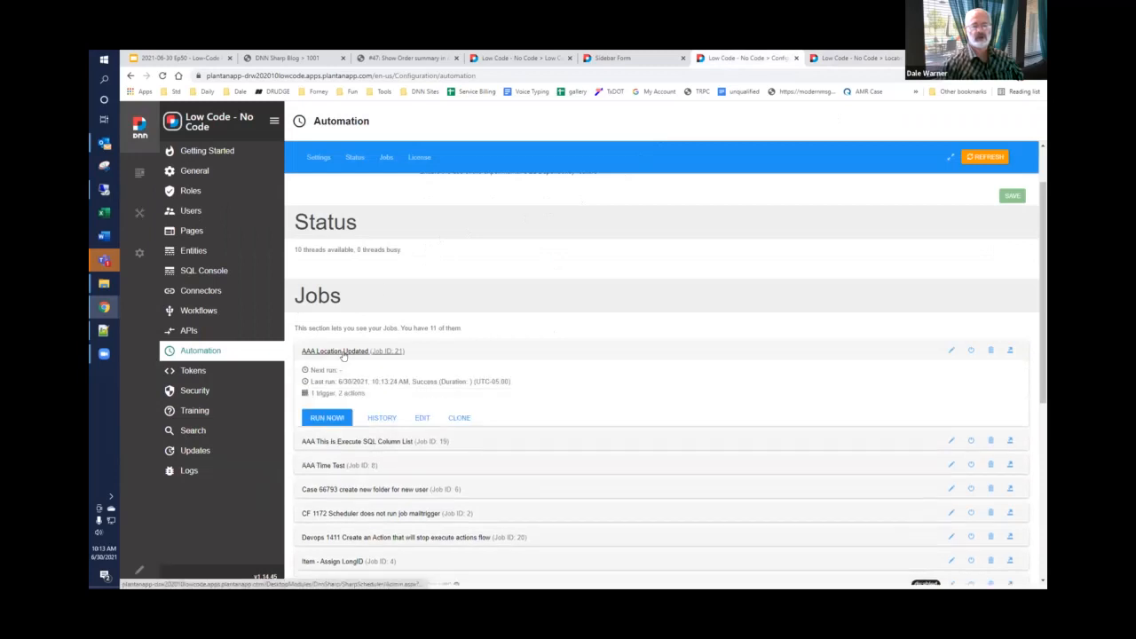
left_click(382, 418)
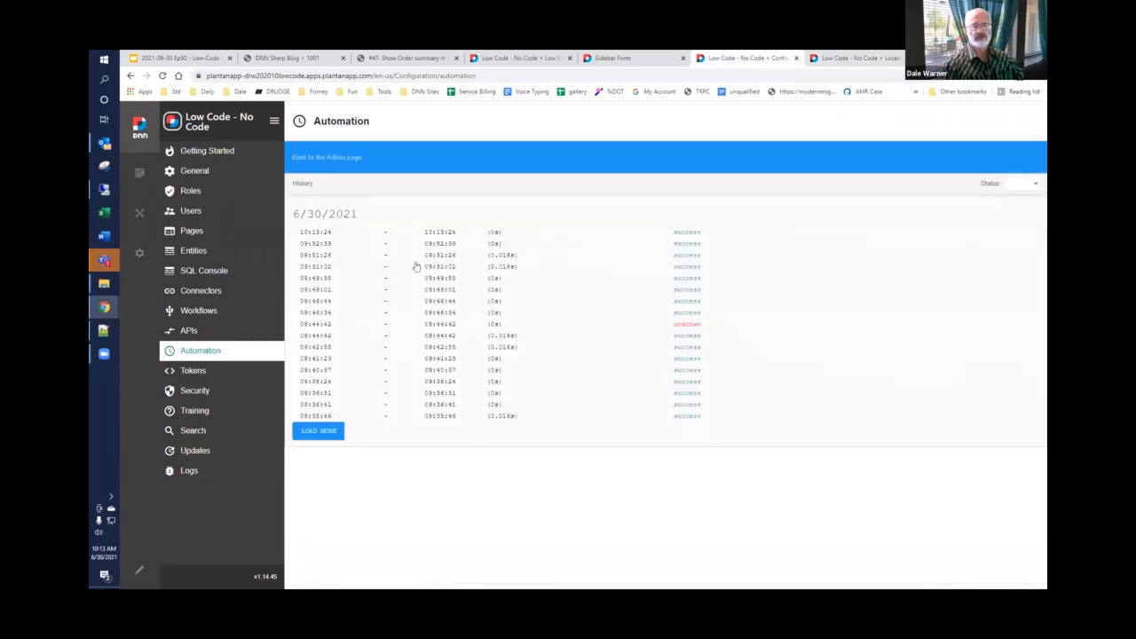
left_click(680, 234)
scroll(424, 342, "down", 2)
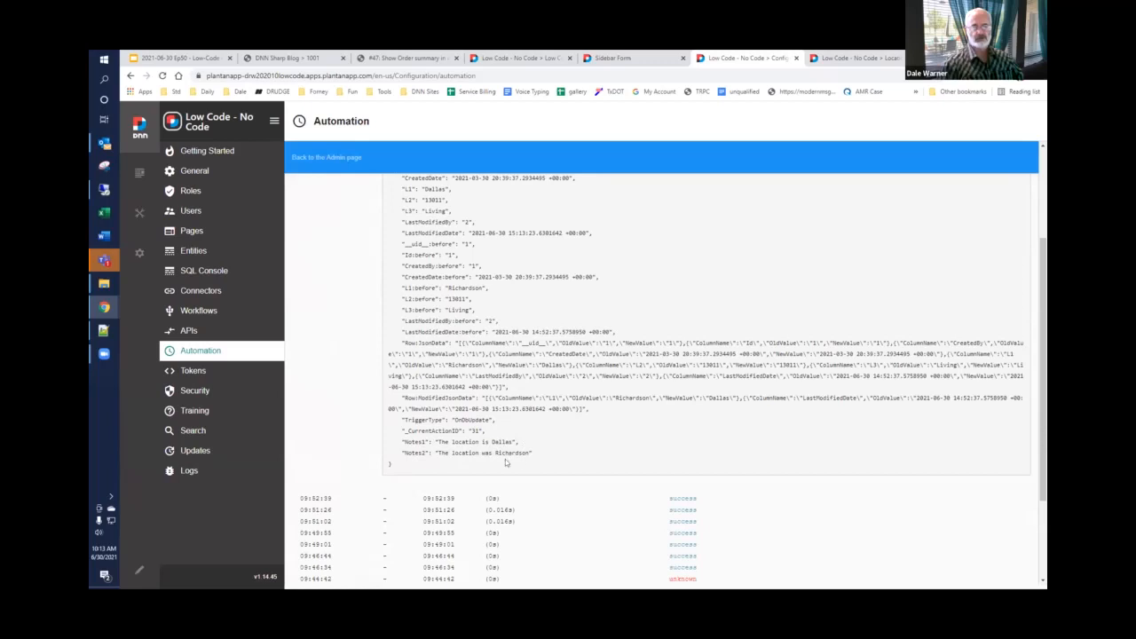
scroll(538, 450, "up", 2)
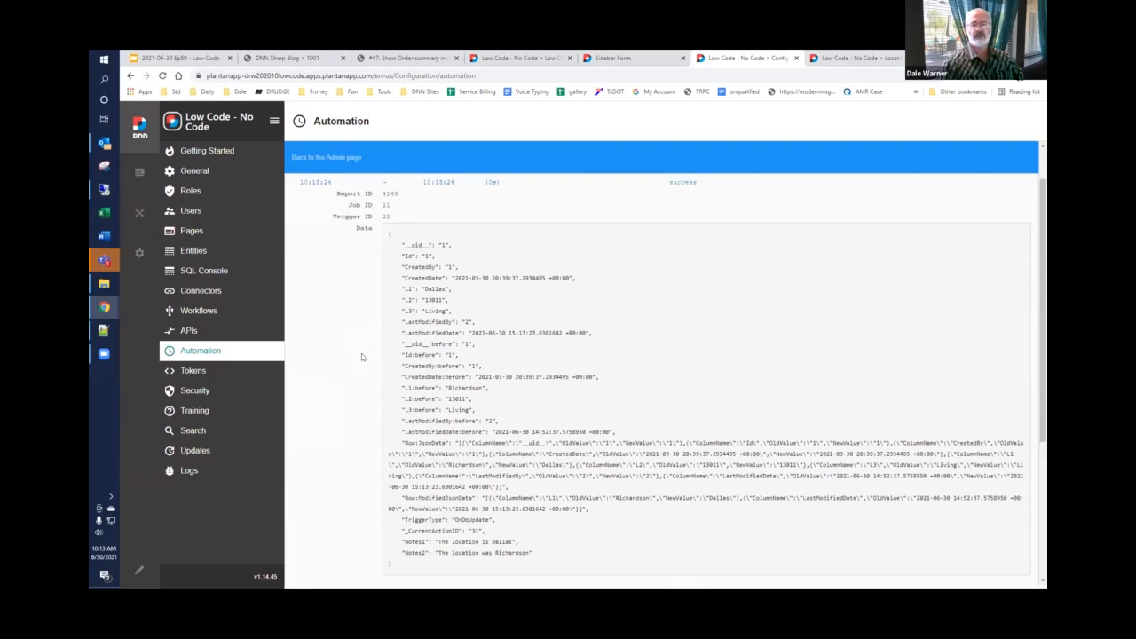
Step: Go back to the Locations page and update the L1 value of location 1 to Forney
left_click(852, 58)
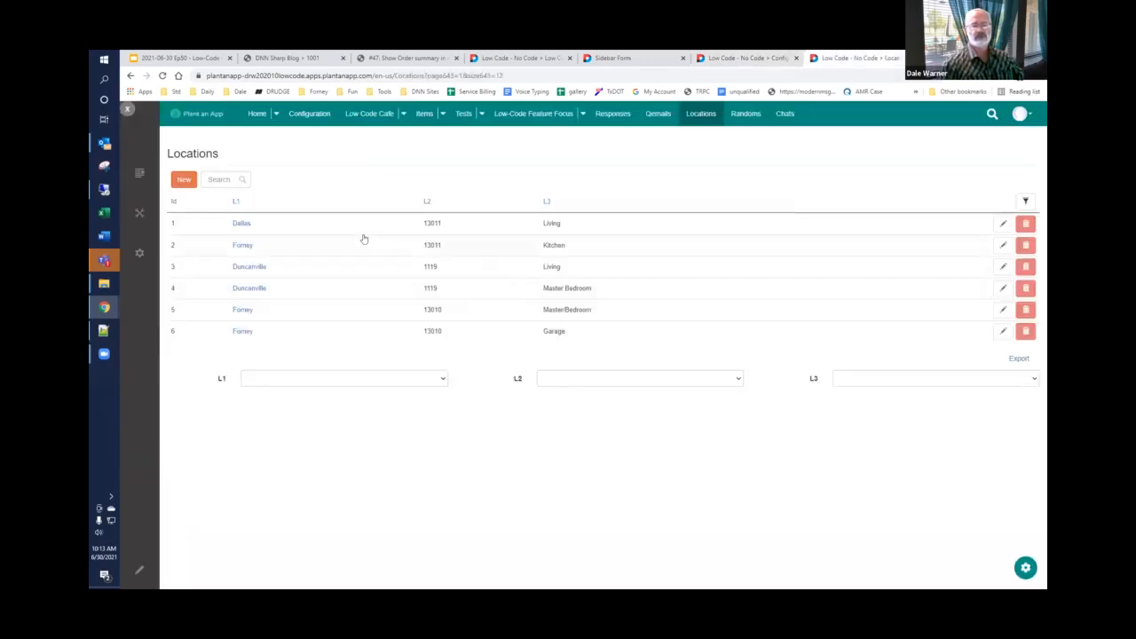
left_click(1003, 224)
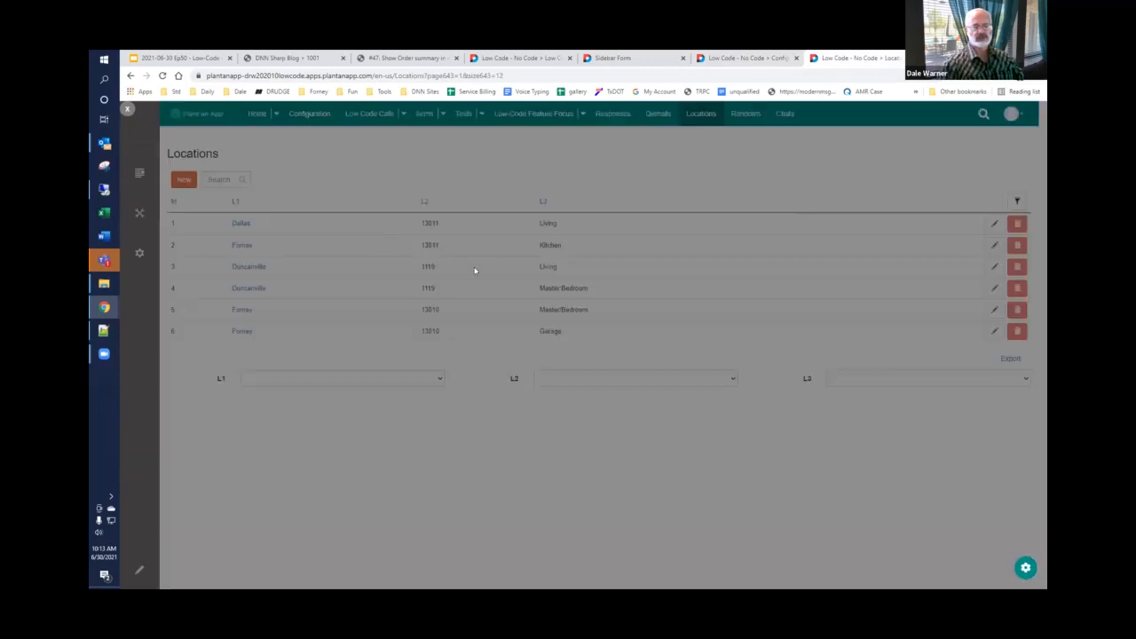
double_click(551, 320)
type("Fo")
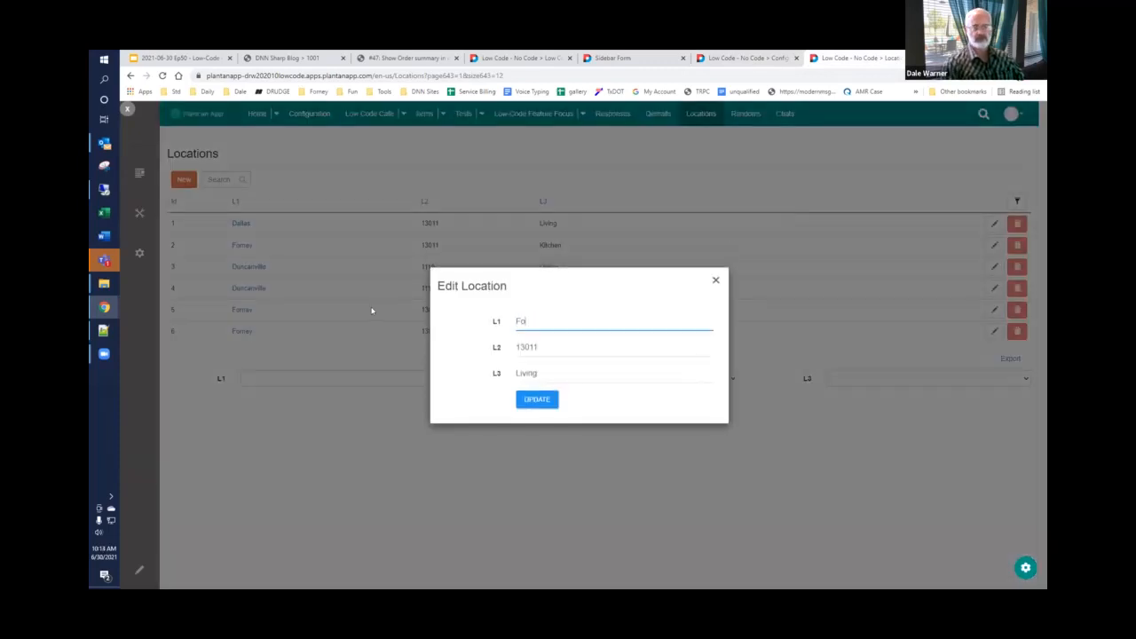
type("rney")
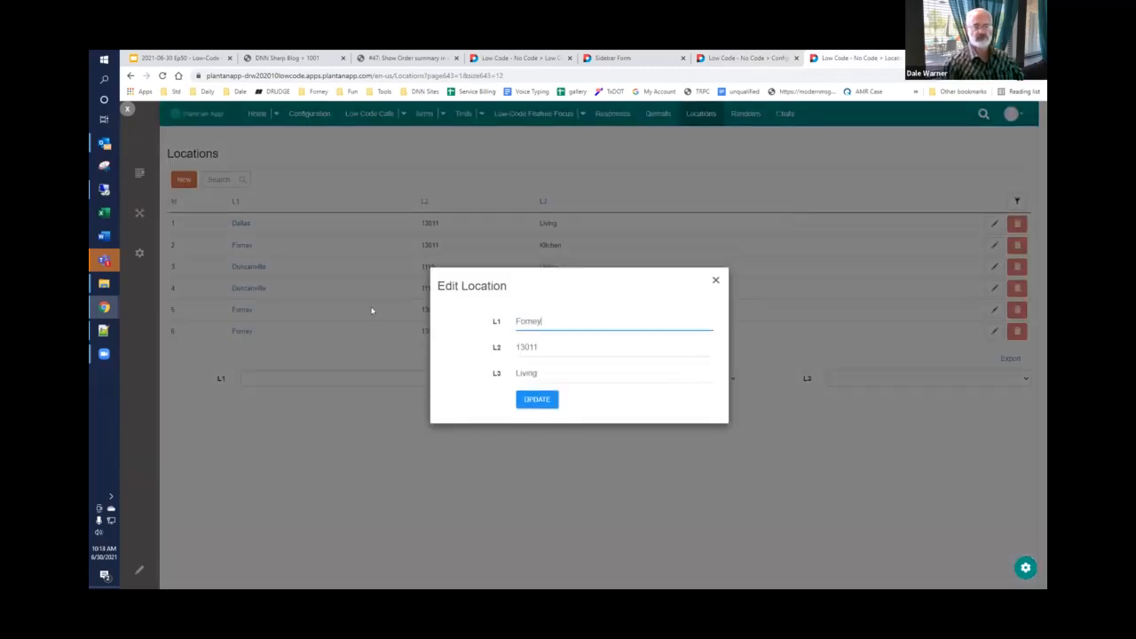
left_click(537, 400)
Step: Reopen the AAA Location Updated job's history from the jobs list and inspect the data logged for the run triggered by the Forney update
left_click(745, 58)
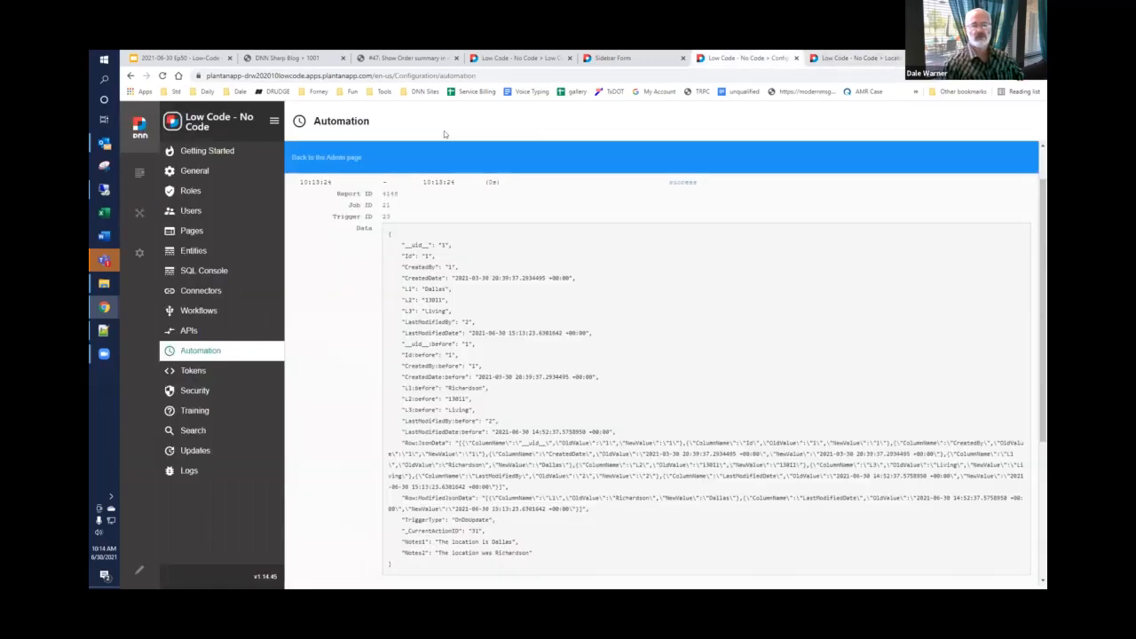
left_click(345, 154)
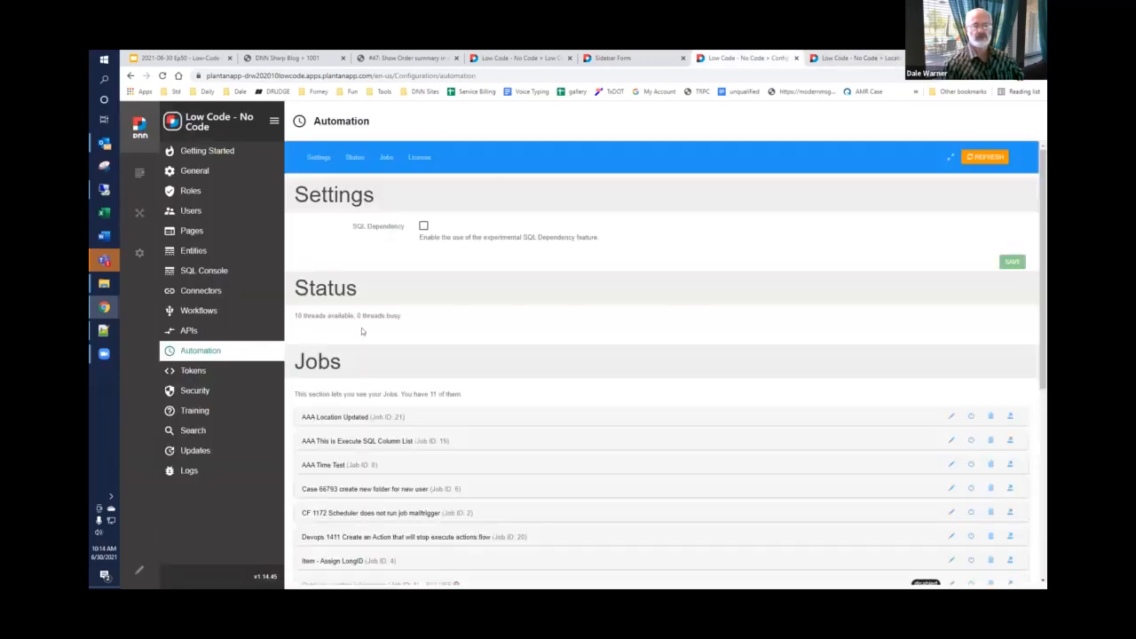
left_click(373, 415)
scroll(384, 437, "down", 1)
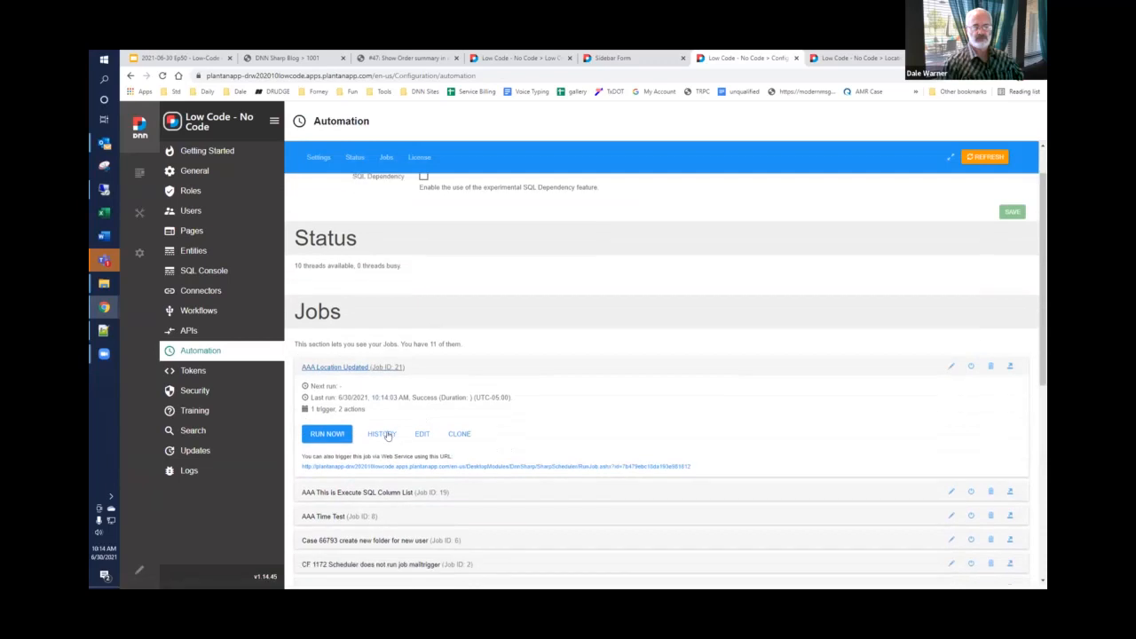
left_click(382, 435)
left_click(687, 232)
scroll(533, 355, "down", 3)
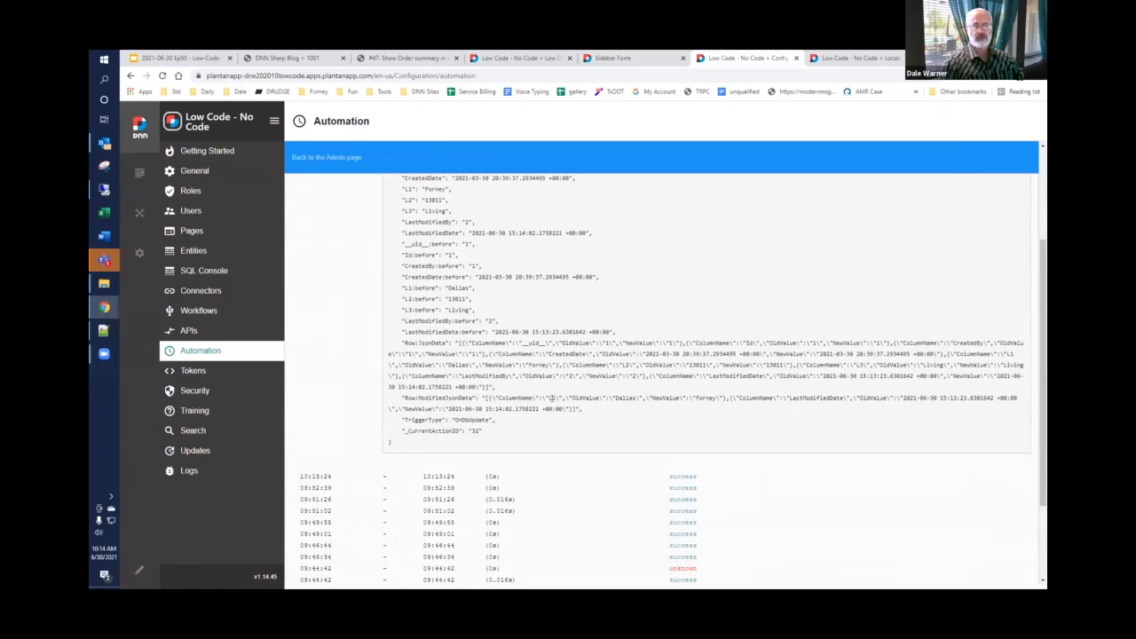
Step: Open the AAA Location Updated job for editing again and review the condition of its Stop Execution action
left_click(325, 159)
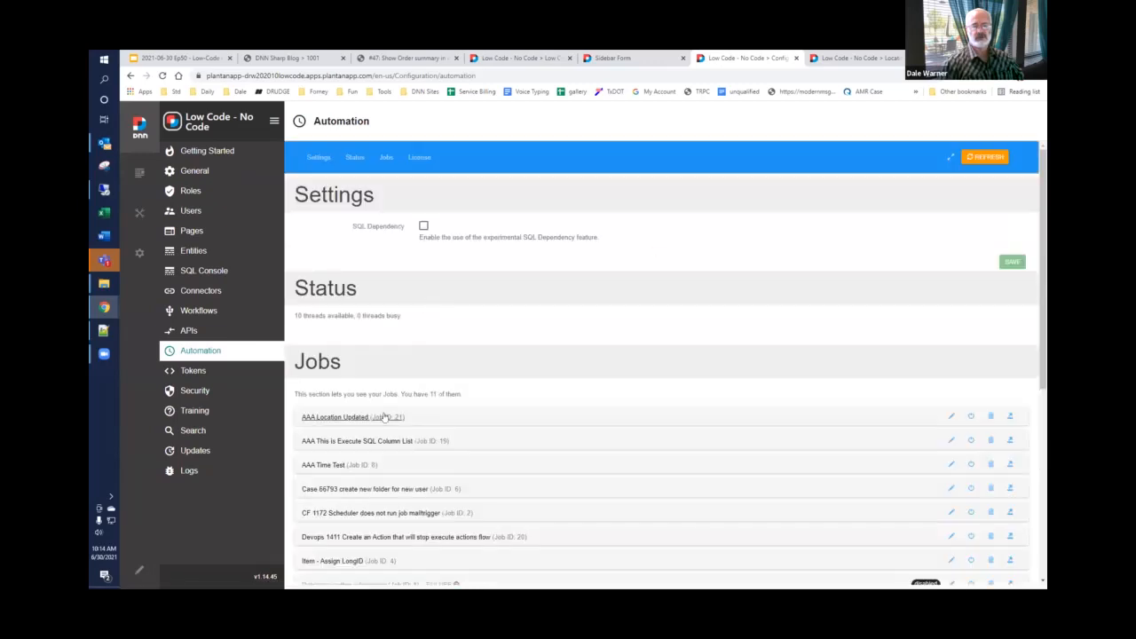
left_click(951, 415)
scroll(614, 367, "down", 5)
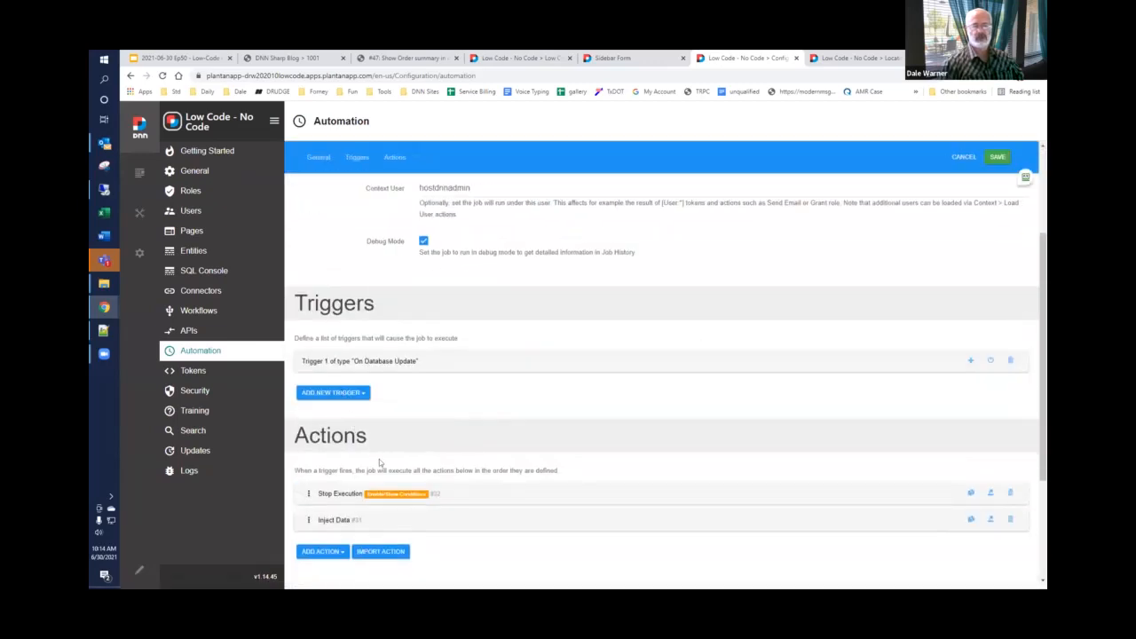
scroll(372, 475, "down", 2)
left_click(338, 393)
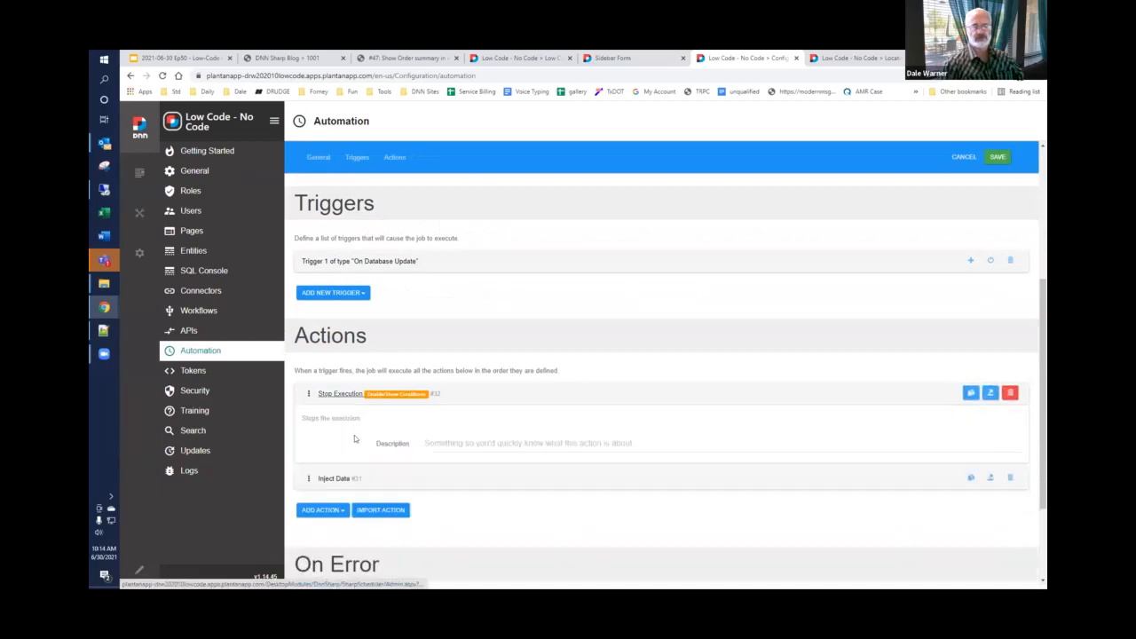
scroll(374, 498, "down", 1)
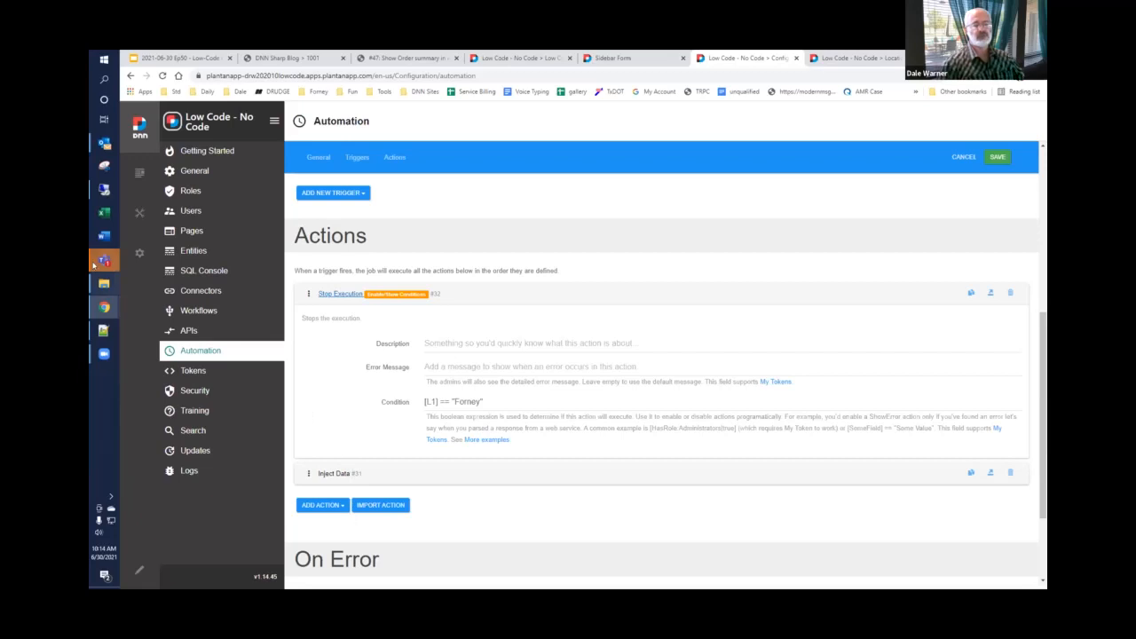
Step: Go to the Workflows configuration and create a new workflow in the Default namespace
left_click(213, 310)
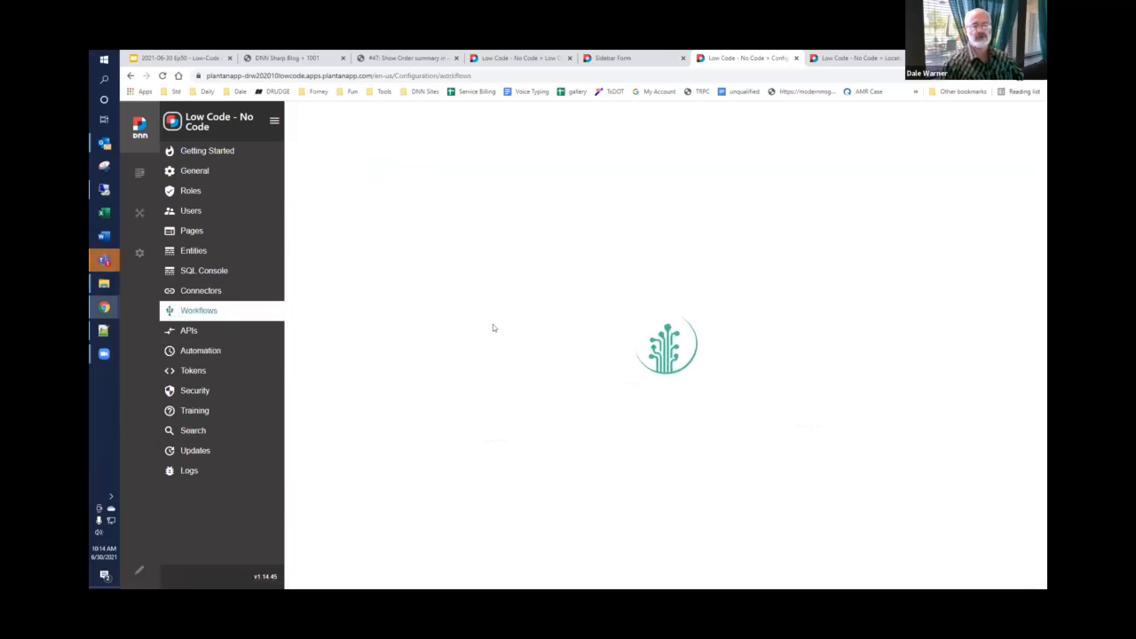
left_click(462, 122)
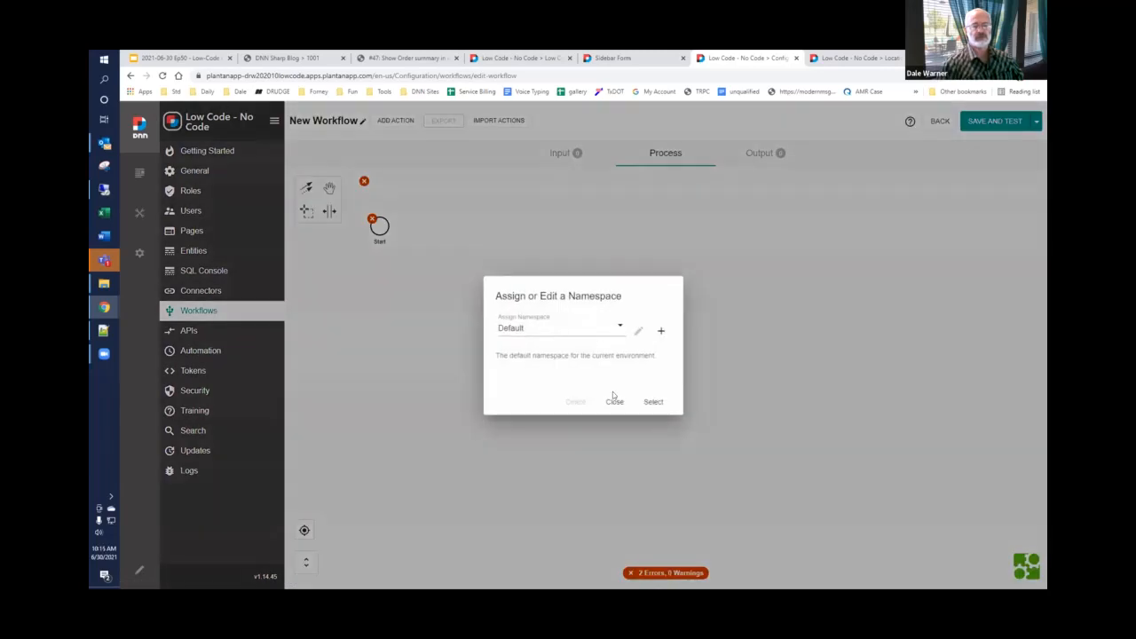
left_click(653, 401)
Step: Add a Stop Execution action after the workflow's Start event, close its settings and switch back to the slide deck
left_click(382, 229)
left_click(400, 220)
type("stop ex")
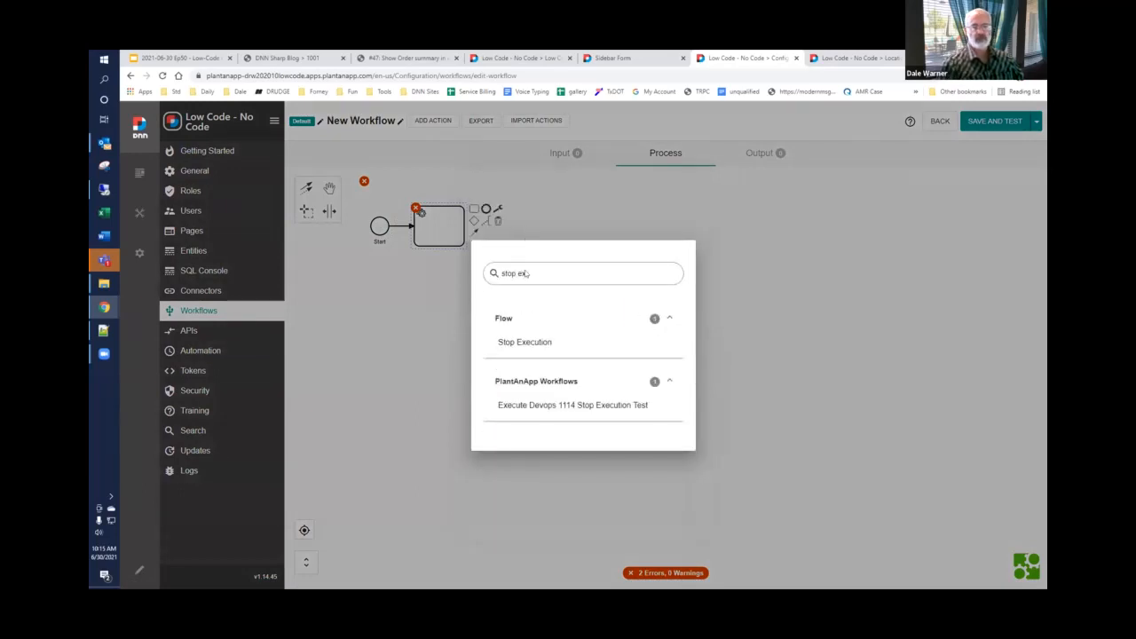
left_click(522, 343)
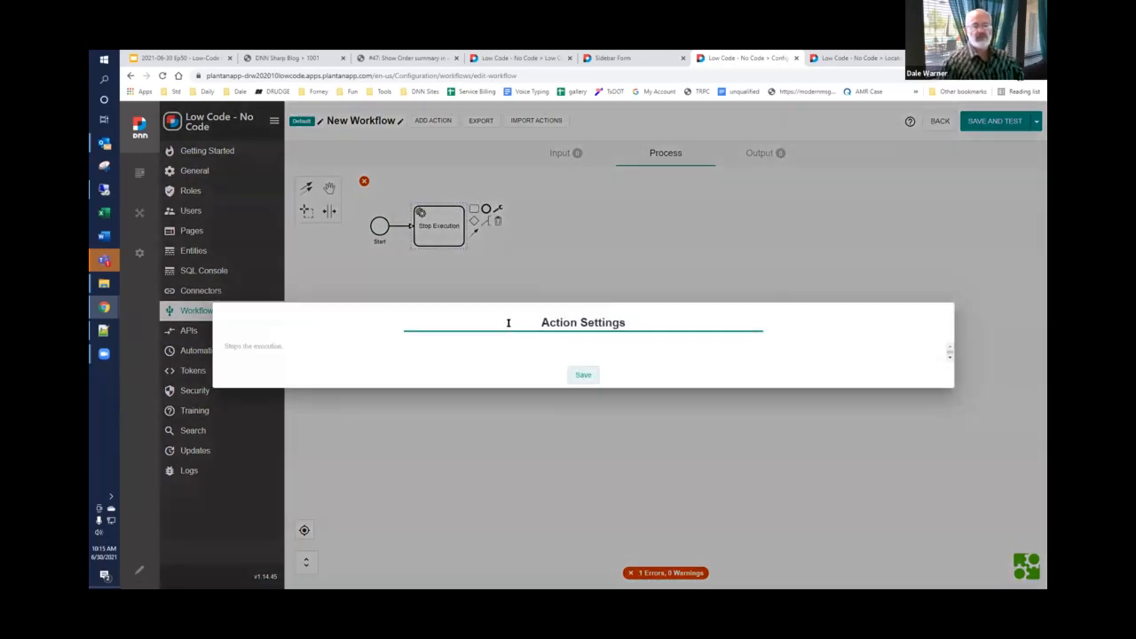
left_click(592, 451)
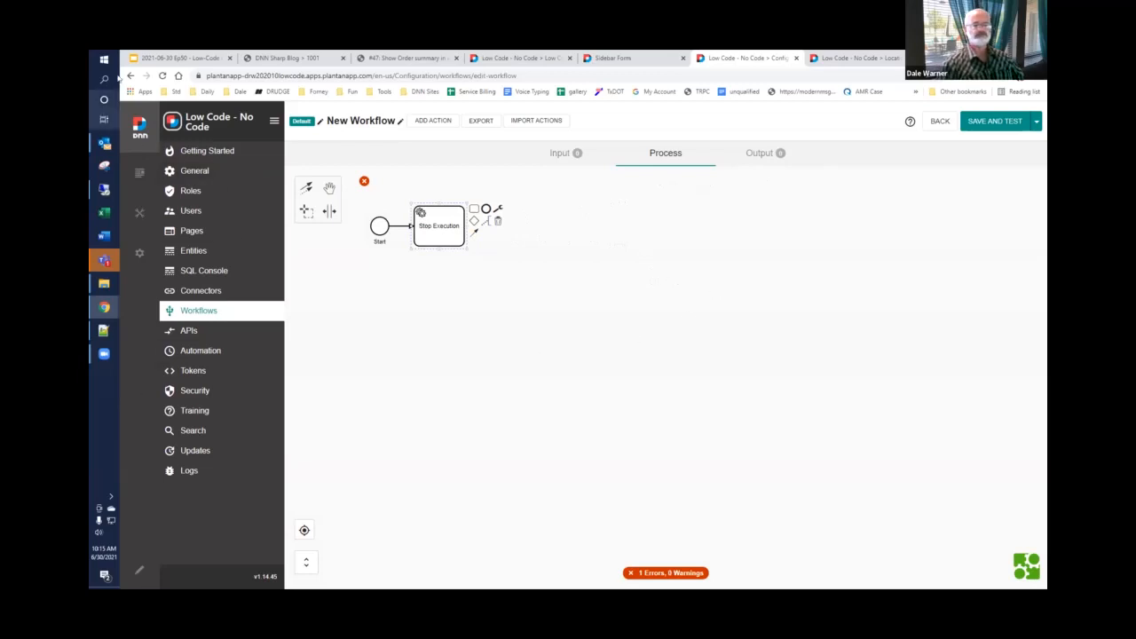
left_click(173, 58)
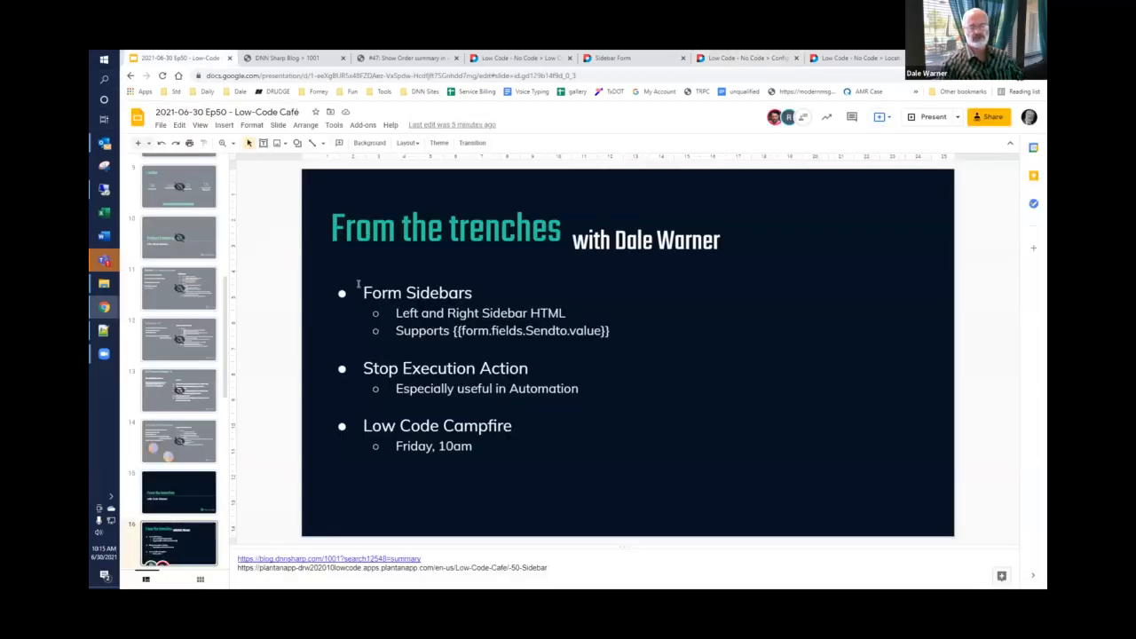
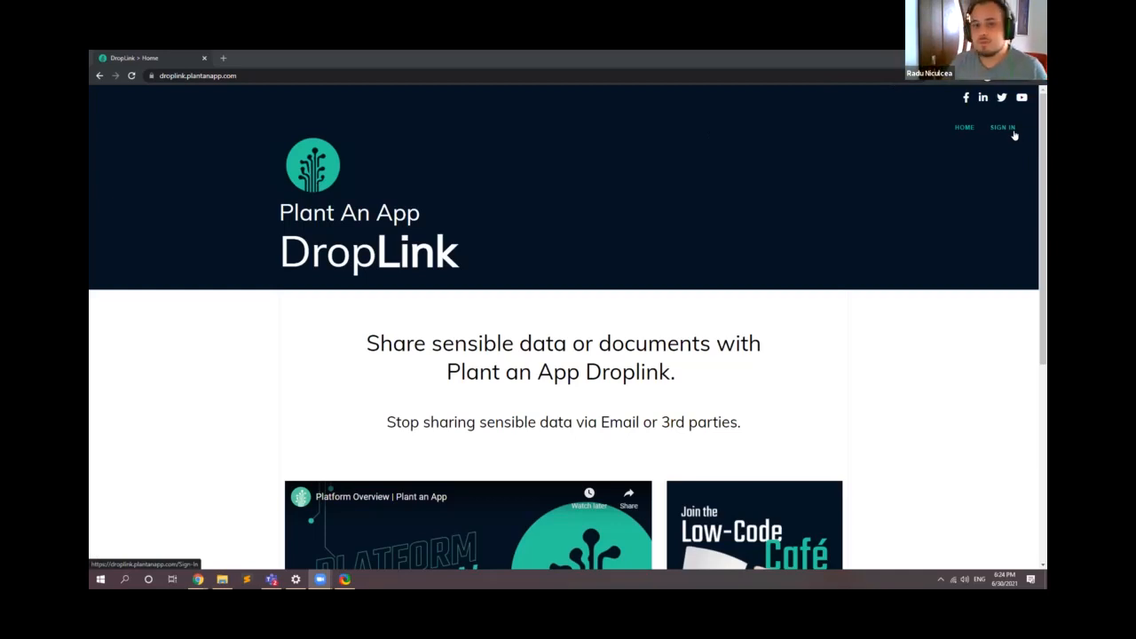
Step: Sign in to DropLink with the account email and password and open the Messages page
left_click(994, 69)
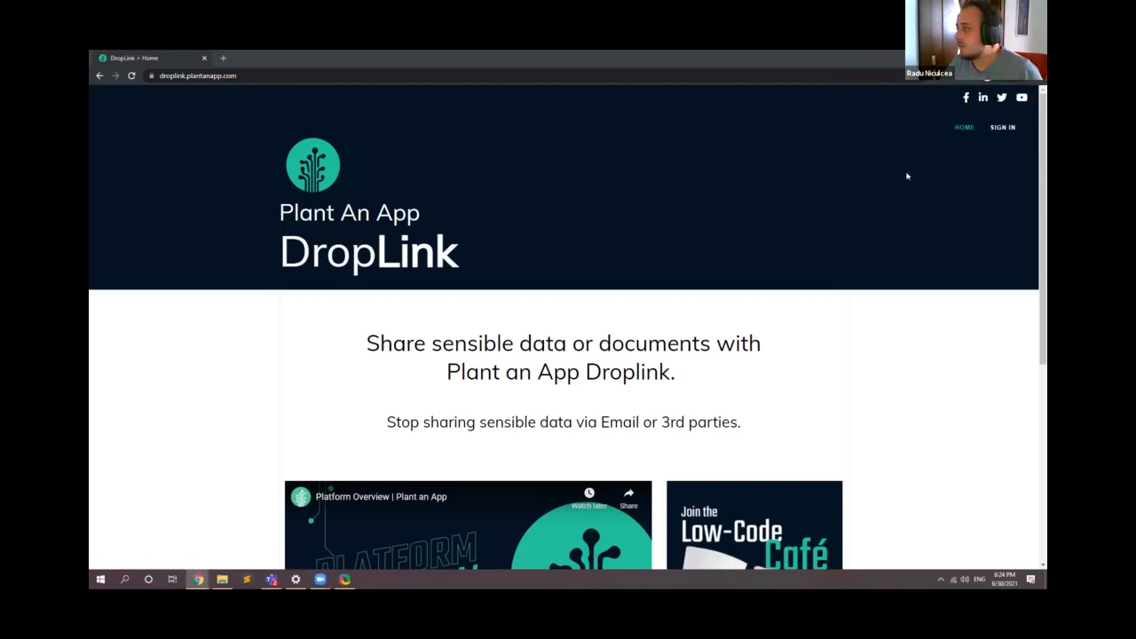
left_click(1008, 138)
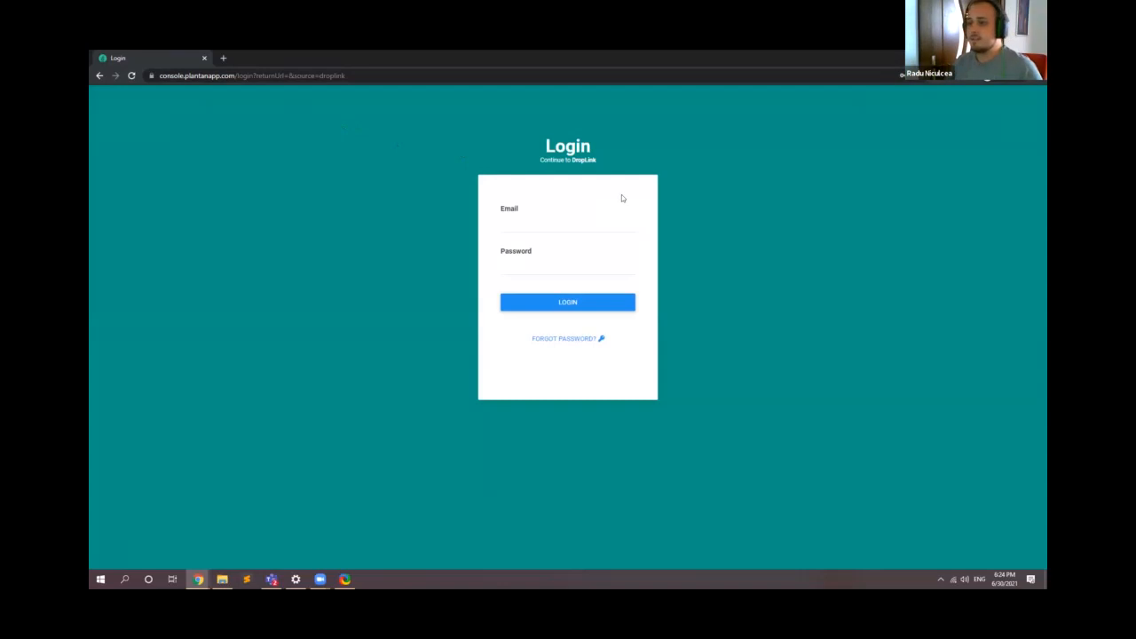
left_click(571, 227)
left_click(565, 249)
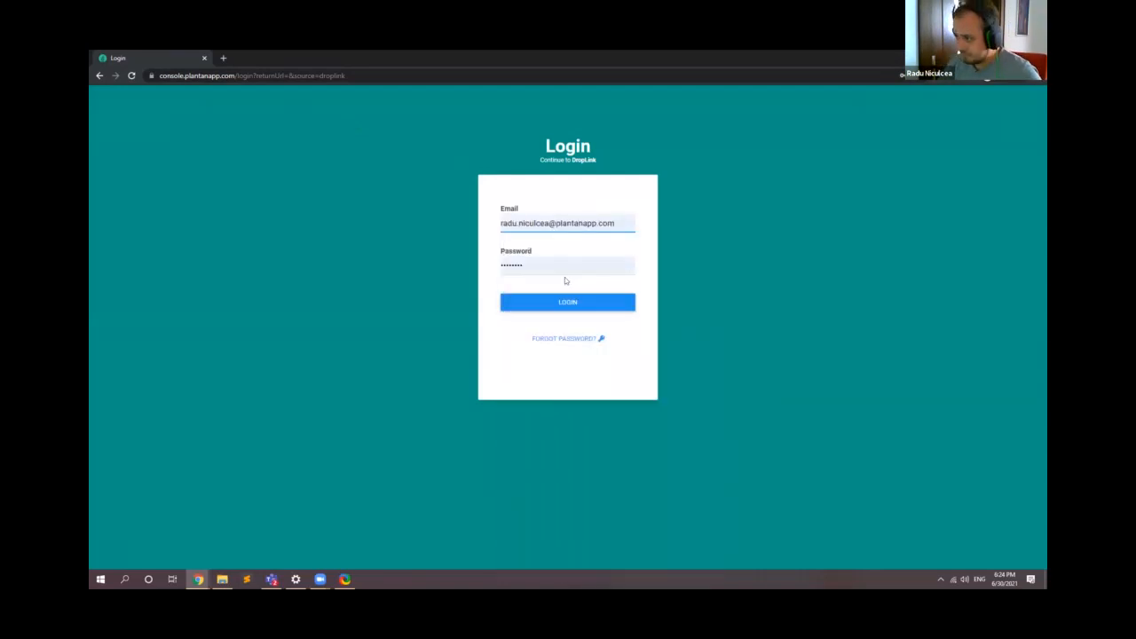
left_click(559, 303)
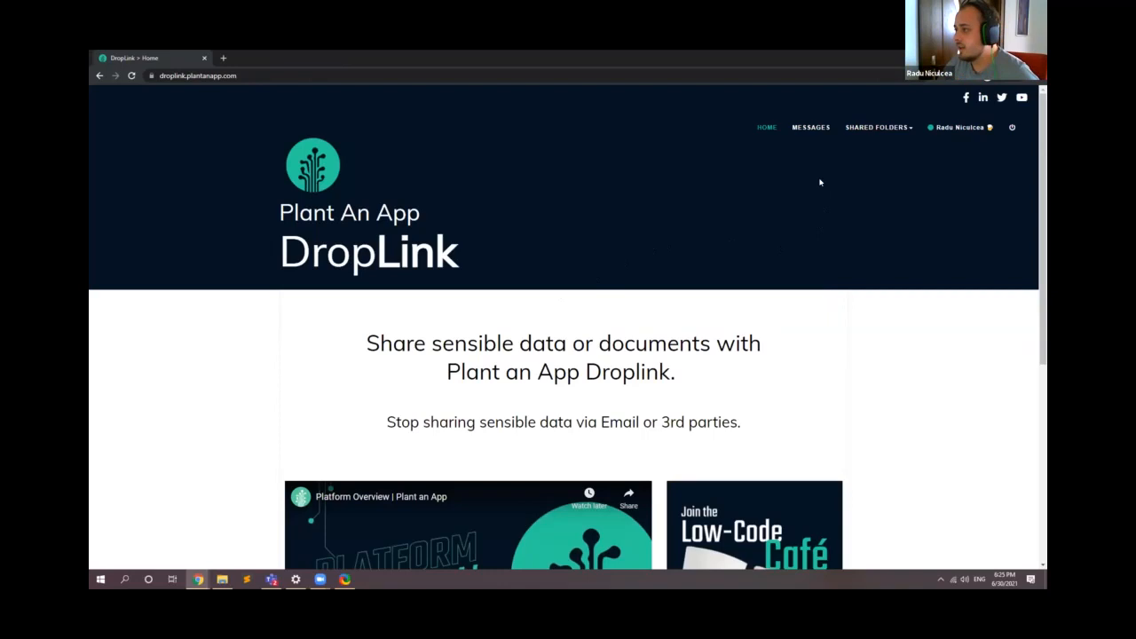
left_click(811, 130)
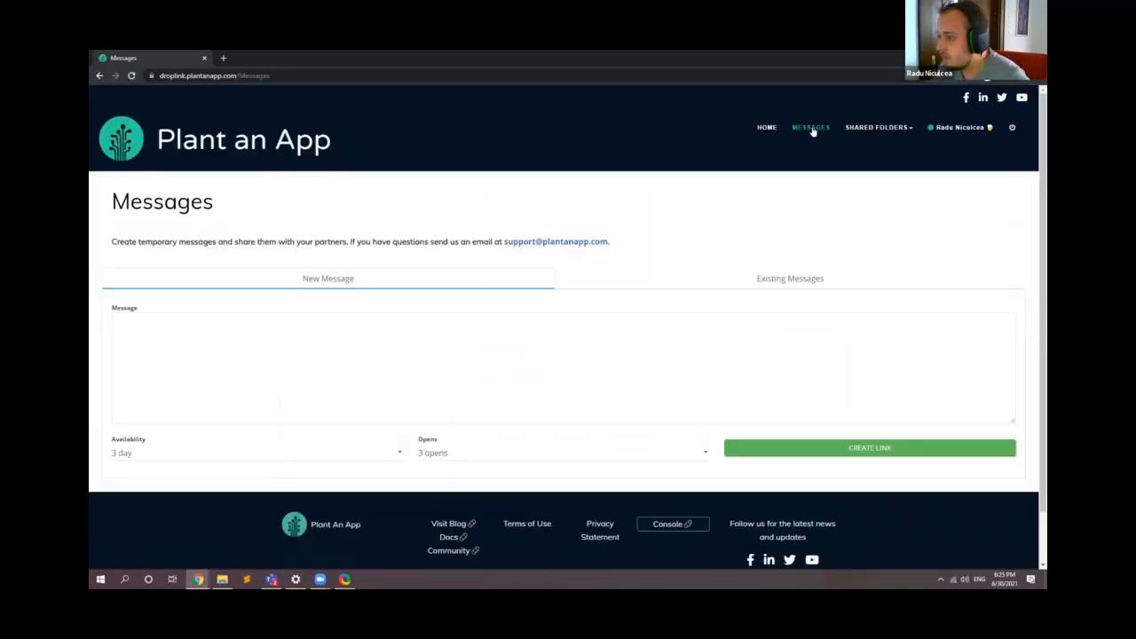
Step: Review the Availability and Opens choices offered for a new message, leaving both at their defaults
left_click(264, 390)
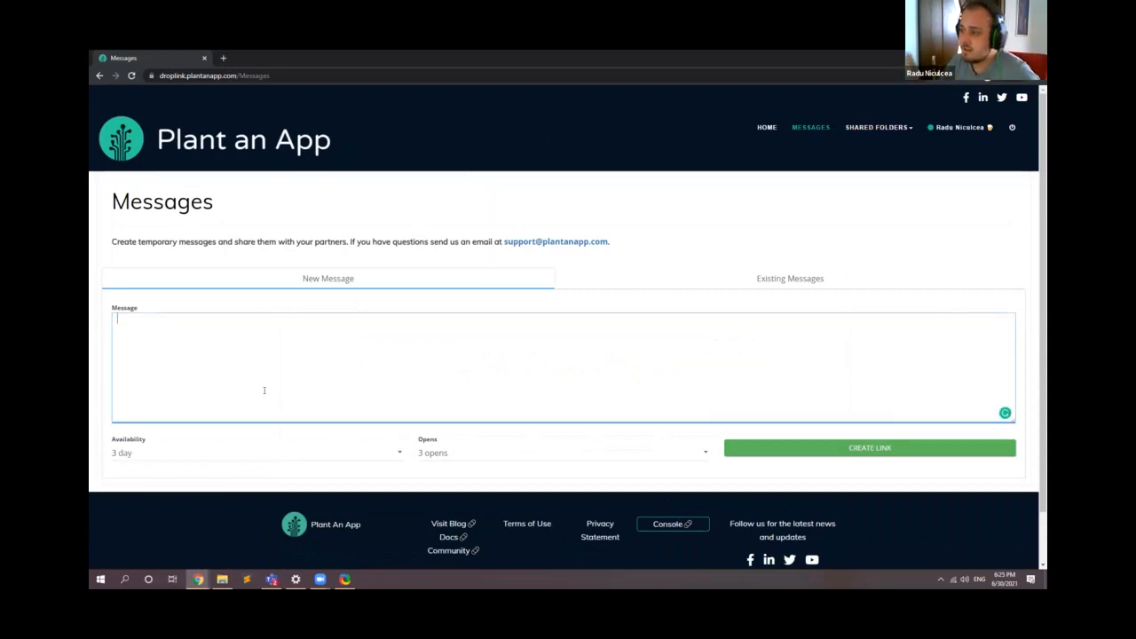
left_click(303, 458)
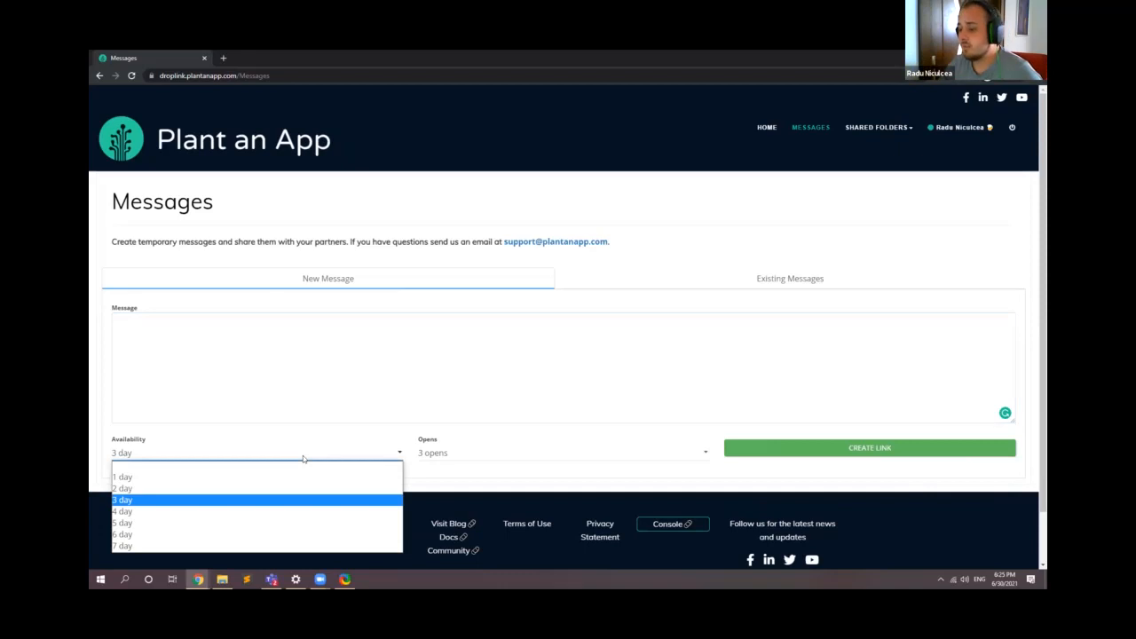
left_click(457, 452)
left_click(467, 459)
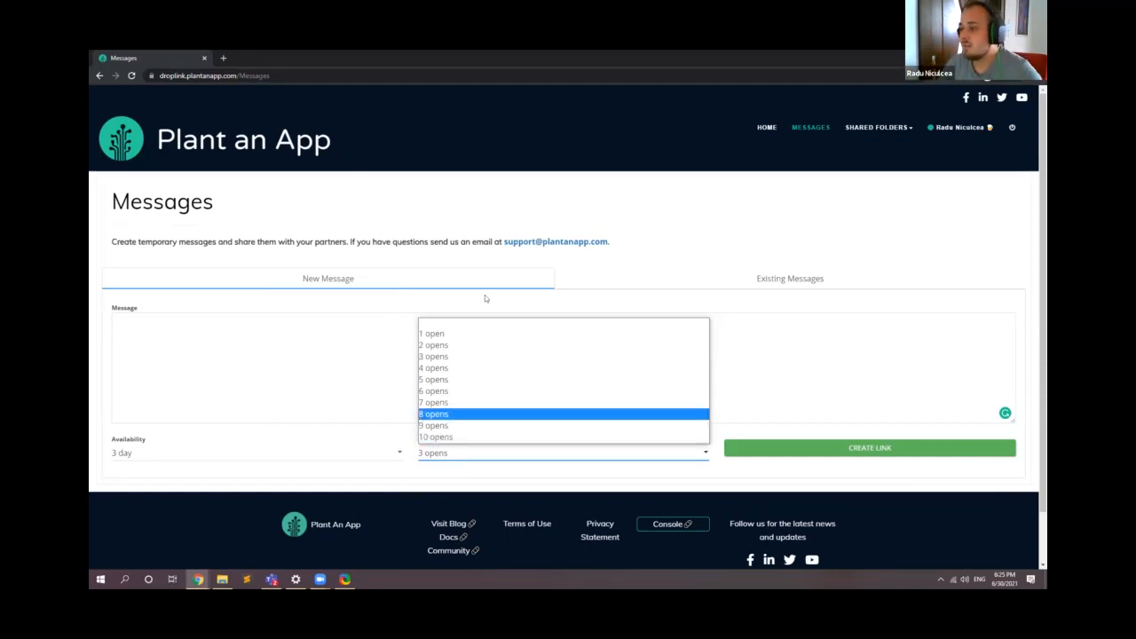
left_click(591, 276)
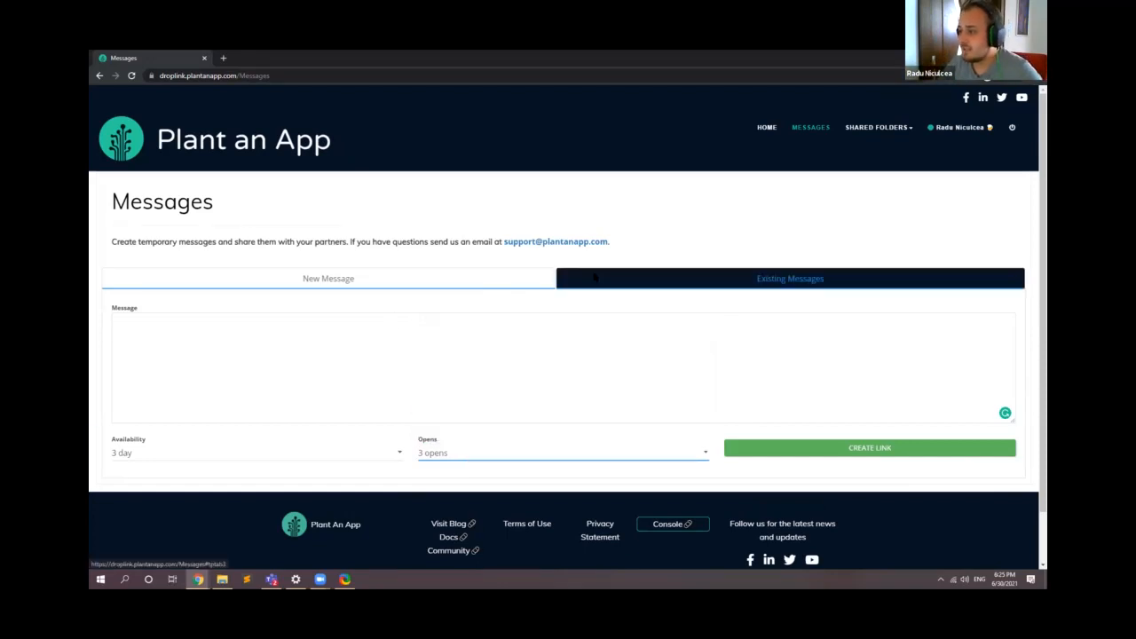
left_click(329, 278)
Step: Write the new message "Hey from droplink. The password is" followed by a sample password
left_click(321, 379)
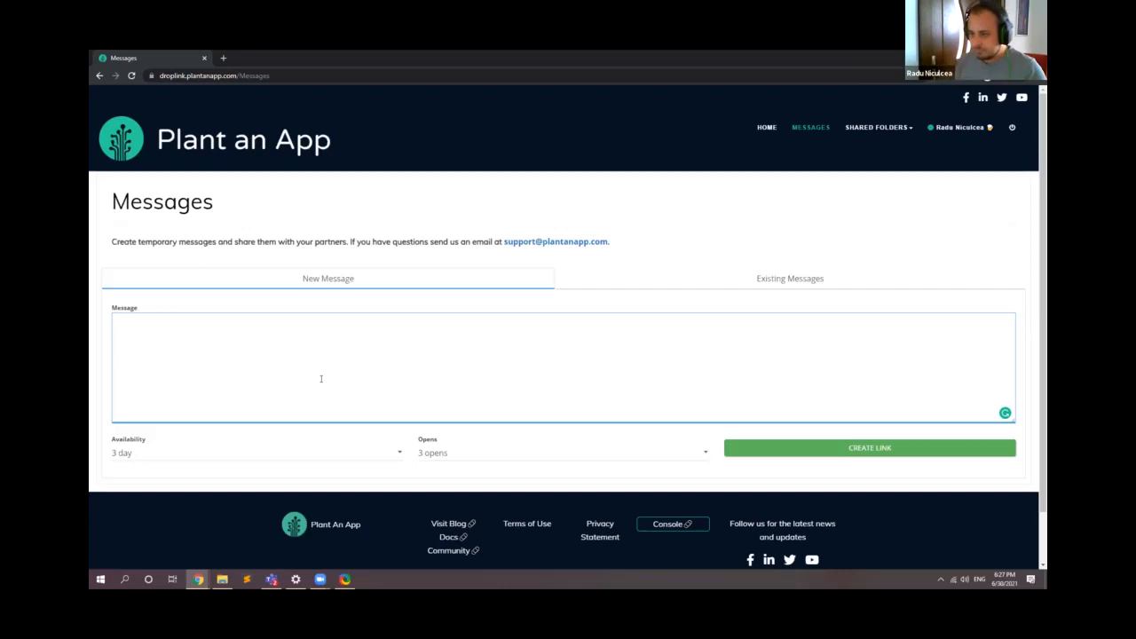
type("Hey")
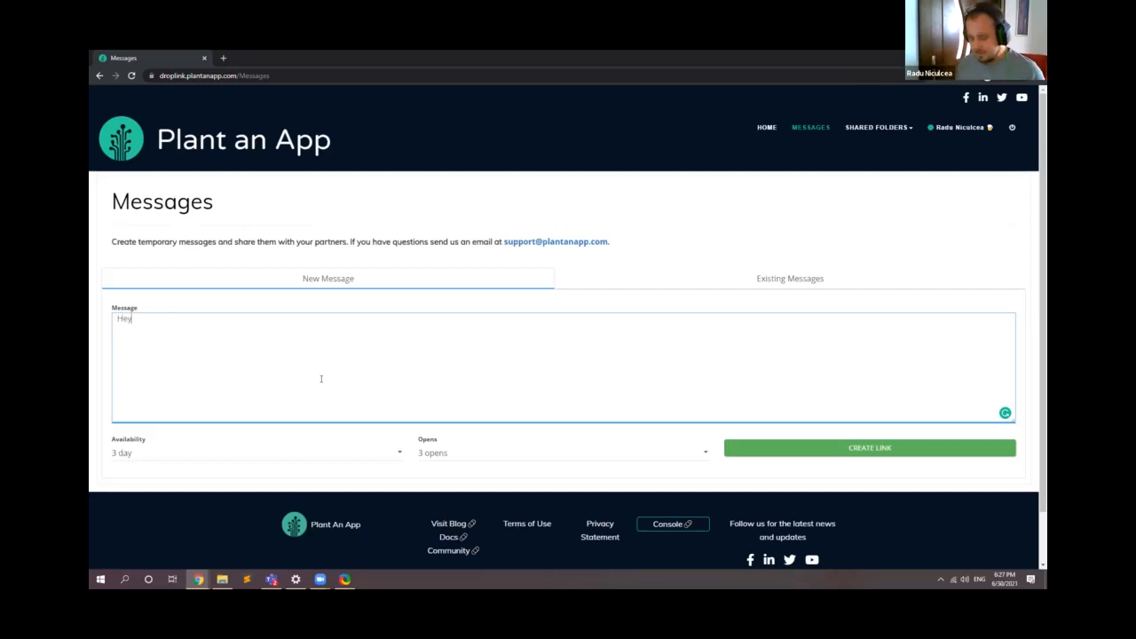
type(" from droplionk")
key("BackSpace")
key("BackSpace")
key("BackSpace")
type("nk")
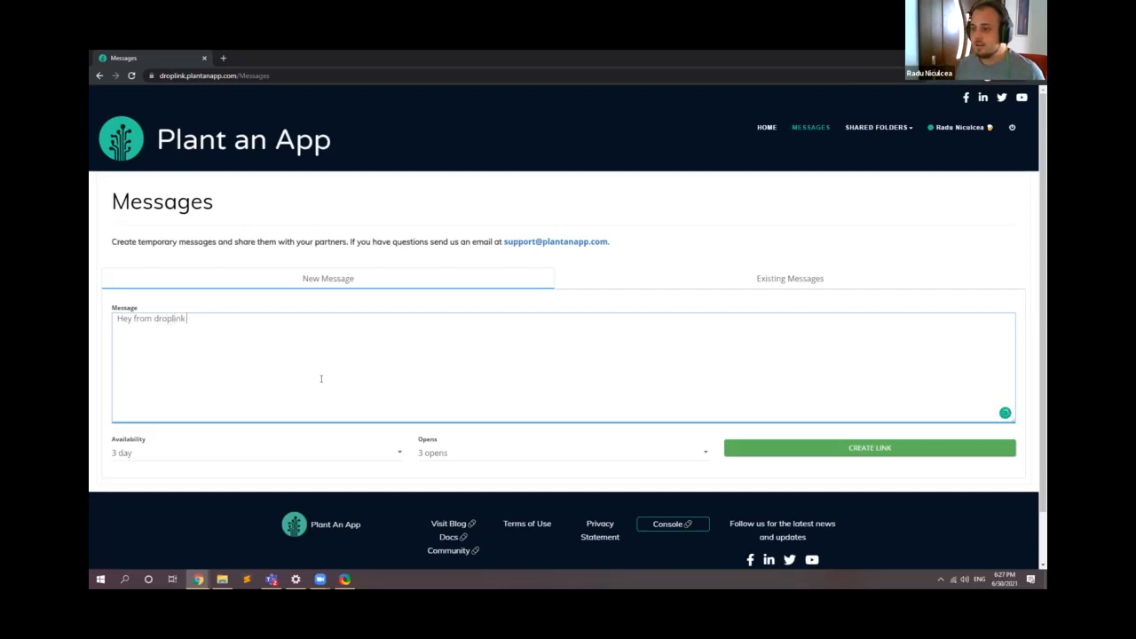
type(". The pasw")
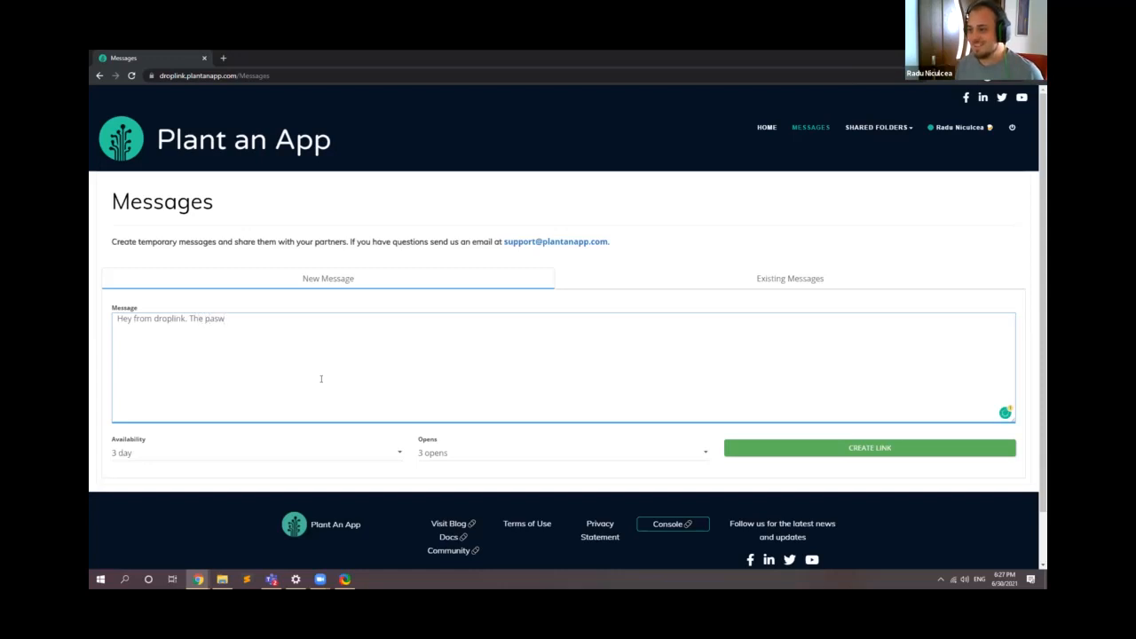
key("BackSpace")
type("sword is admin01")
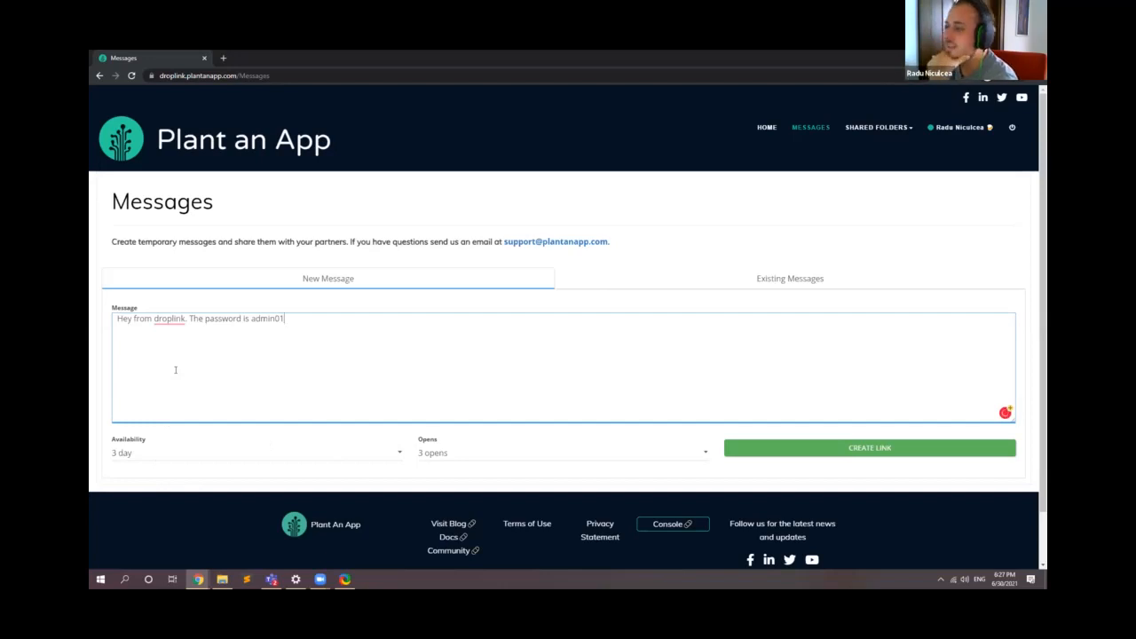
Step: Create the message link with 3 day availability and 5 opens, and copy the link
left_click(175, 455)
left_click(175, 457)
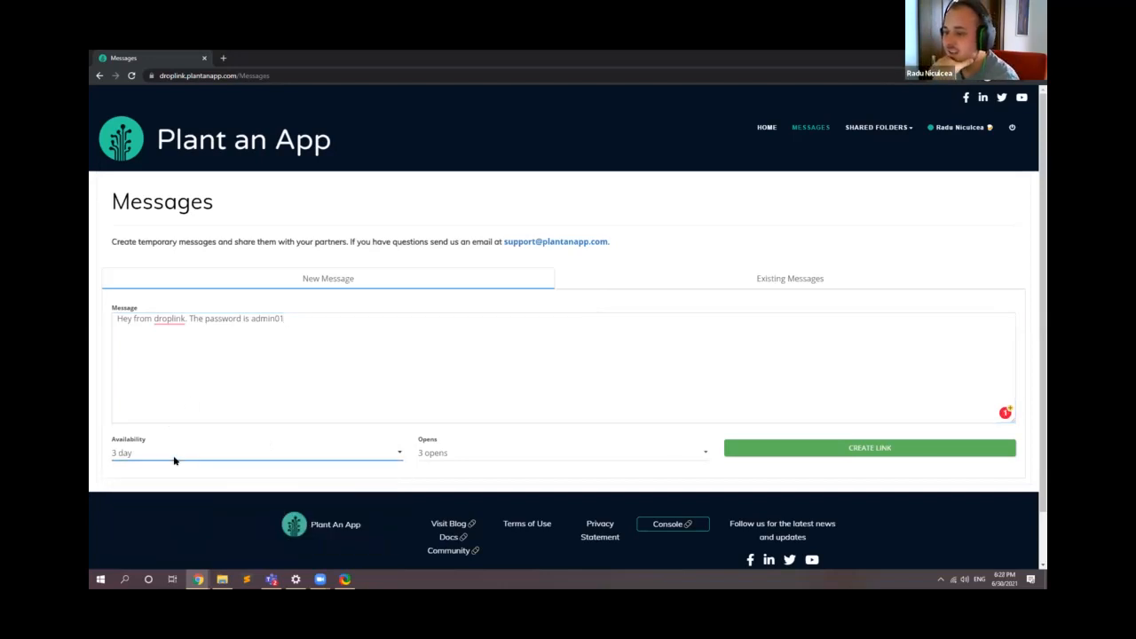
left_click(454, 455)
left_click(453, 380)
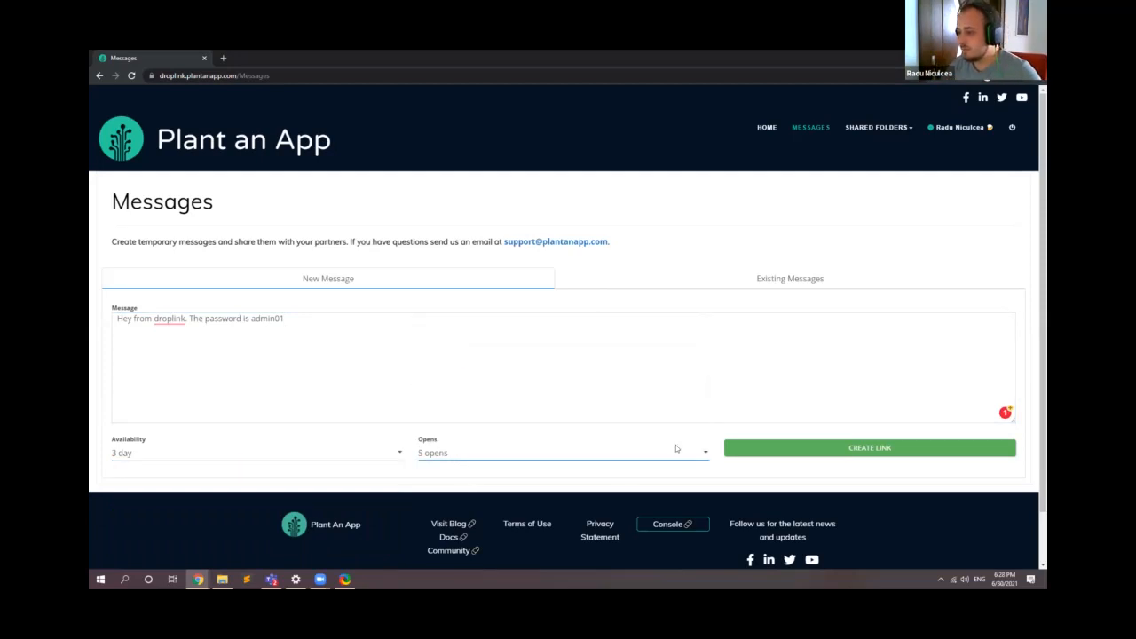
left_click(771, 447)
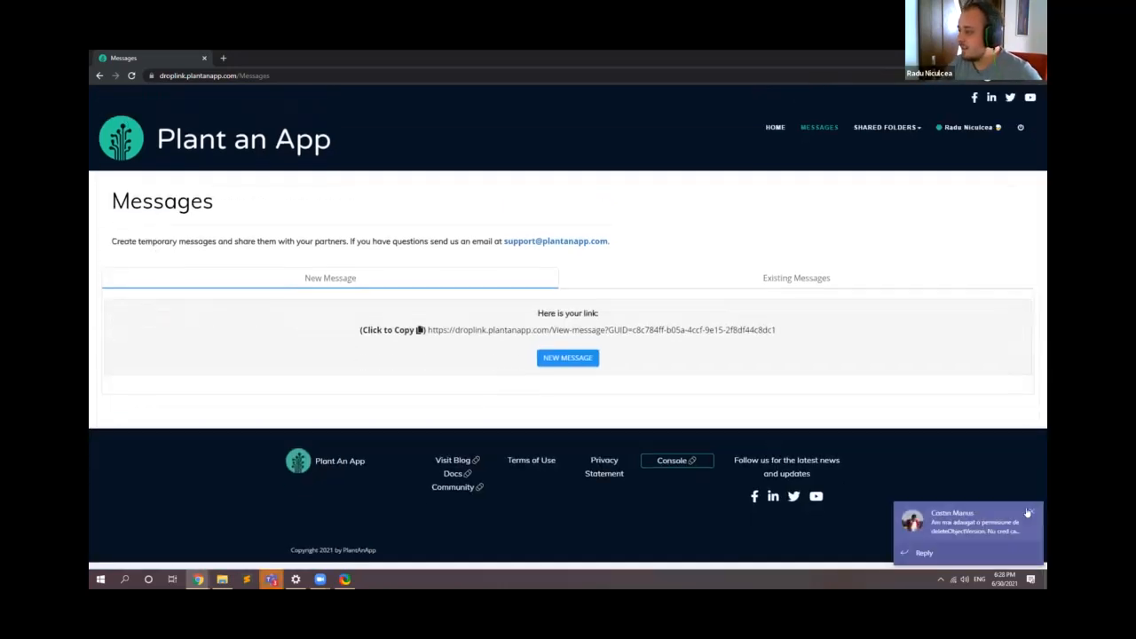
left_click(1028, 513)
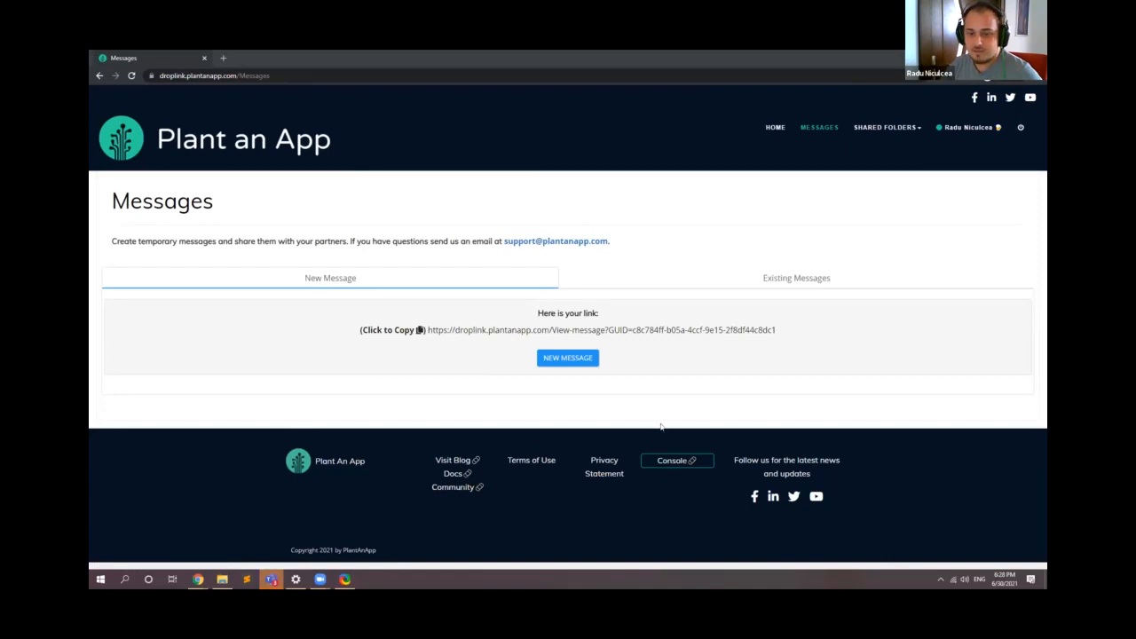
left_click(697, 334)
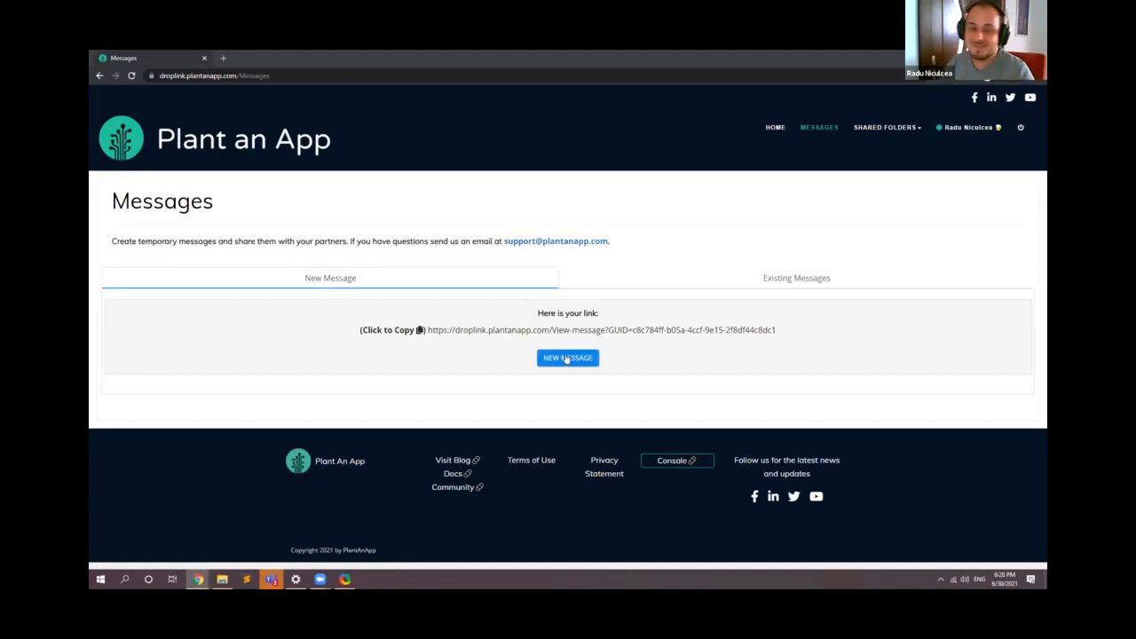
Step: Examine the created link's available hours and remaining opens in the existing messages, and view its message text
left_click(791, 280)
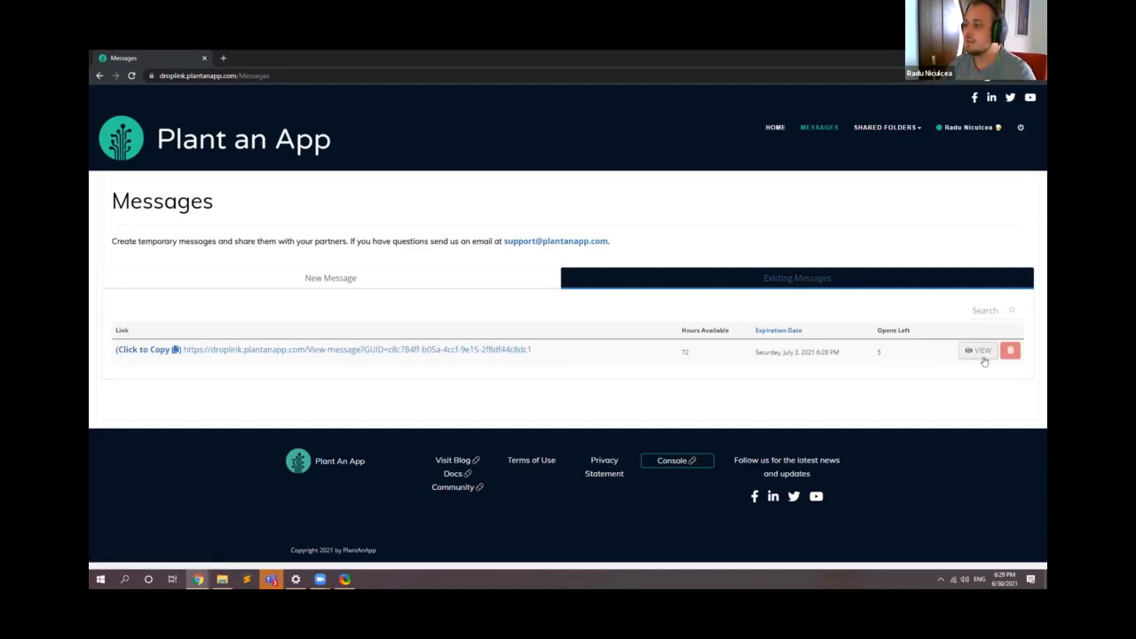
double_click(686, 353)
left_click(858, 388)
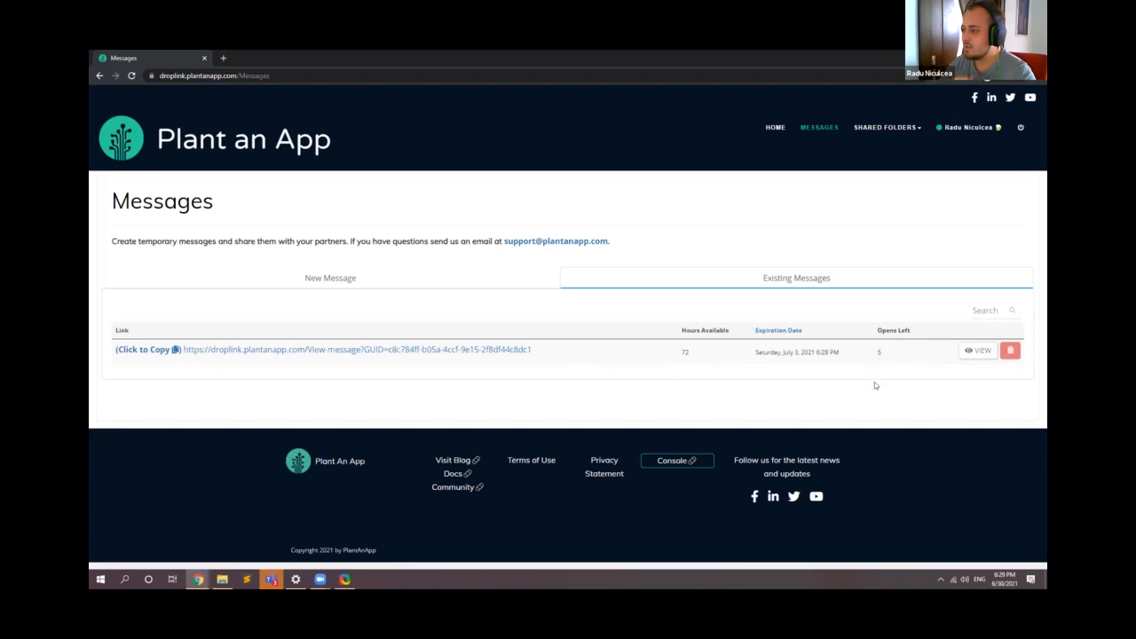
double_click(685, 353)
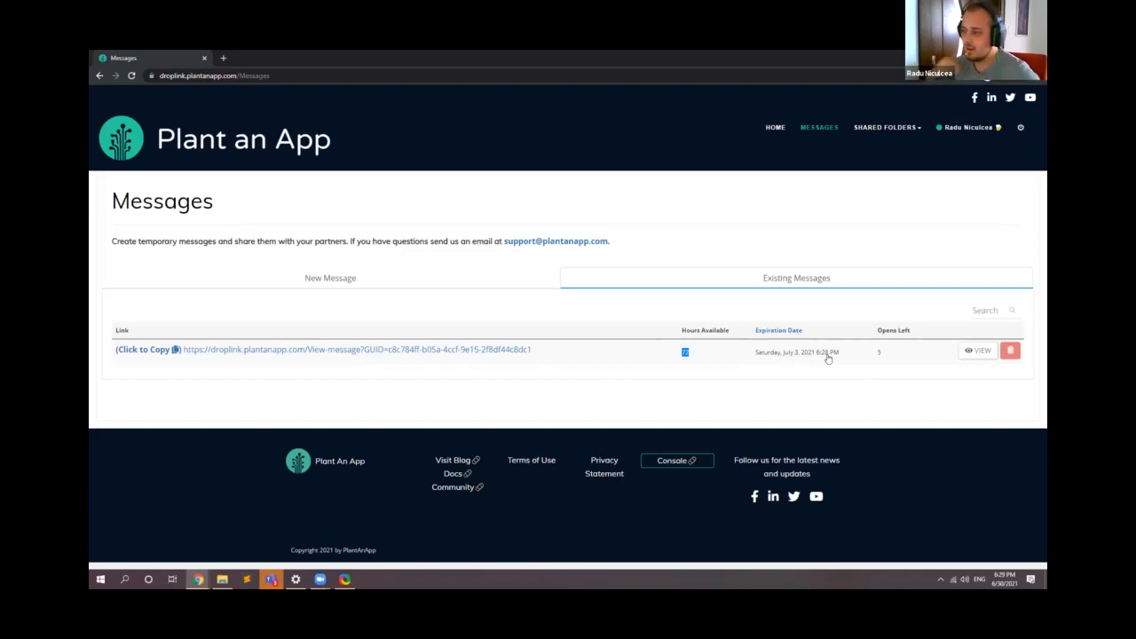
left_click(972, 355)
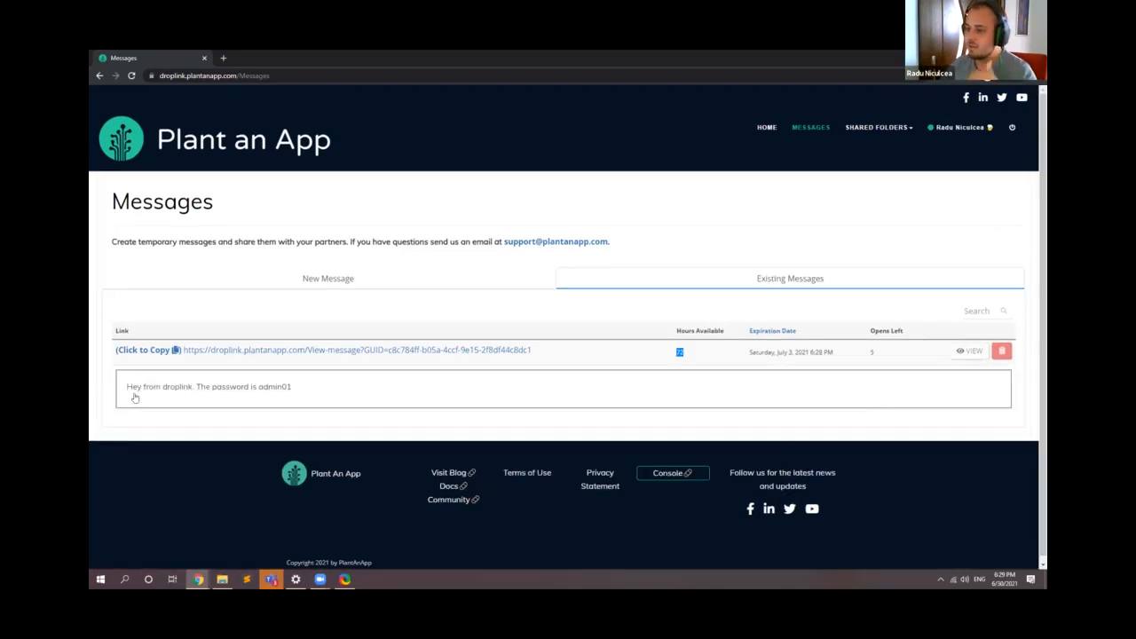
left_click_drag(129, 391, 297, 398)
left_click(572, 415)
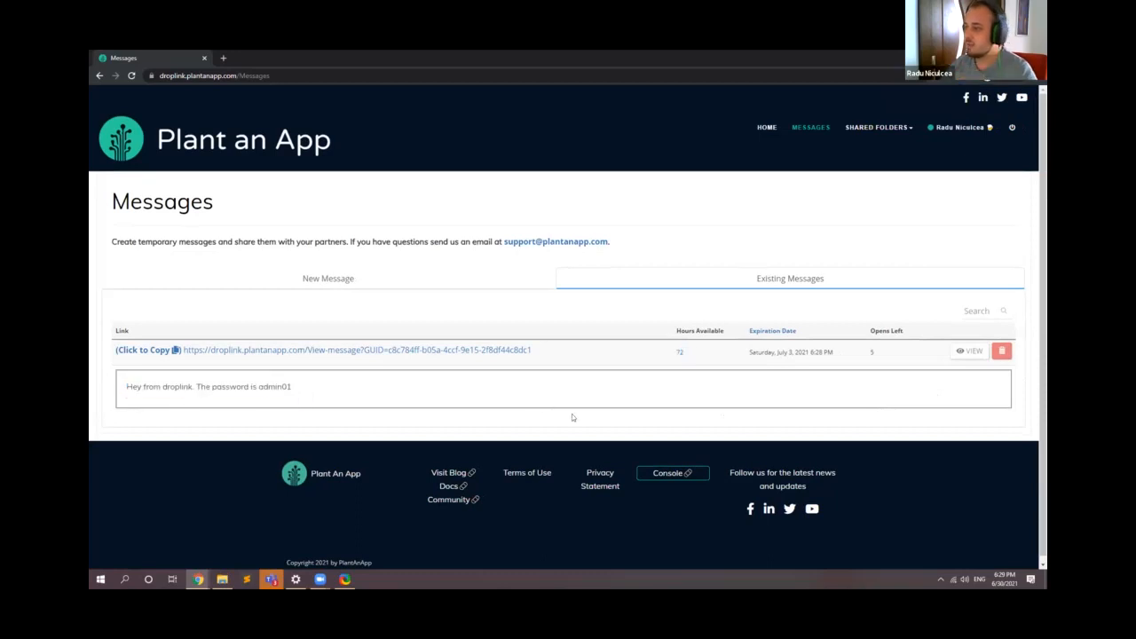
Step: Refresh the Messages page repeatedly and check the link's remaining opens in the existing messages
key("F5")
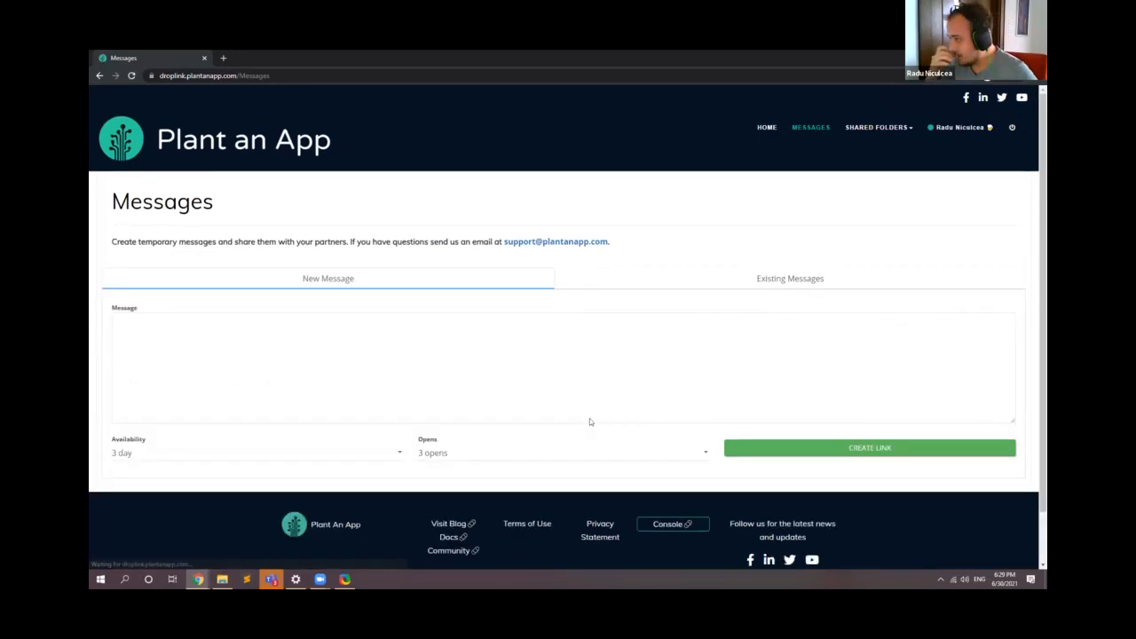
left_click(768, 278)
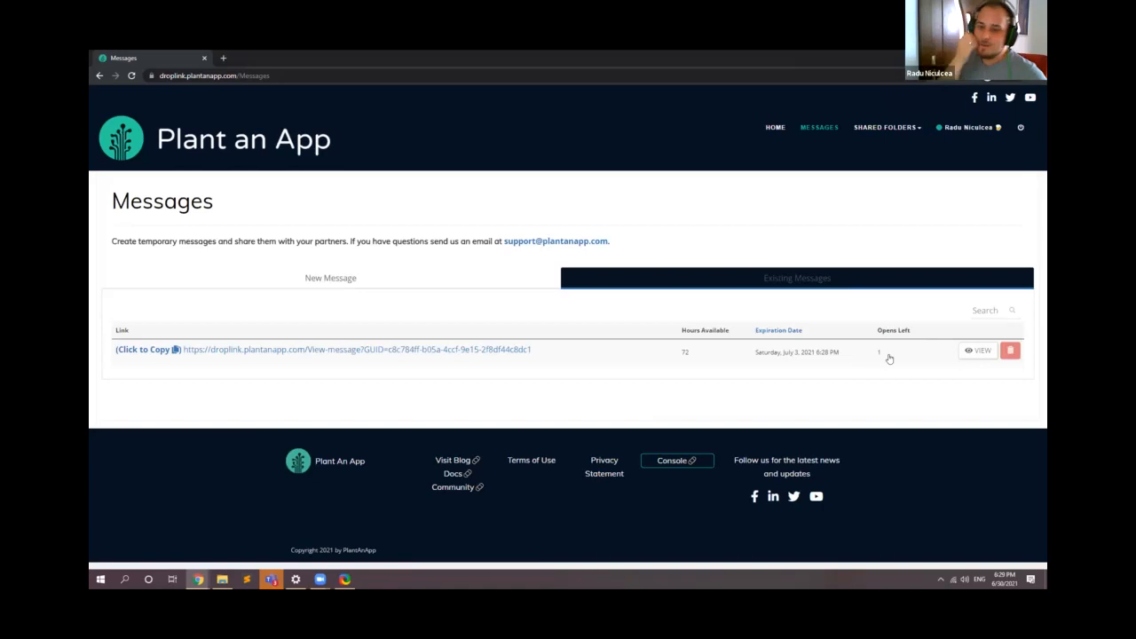
key("F5")
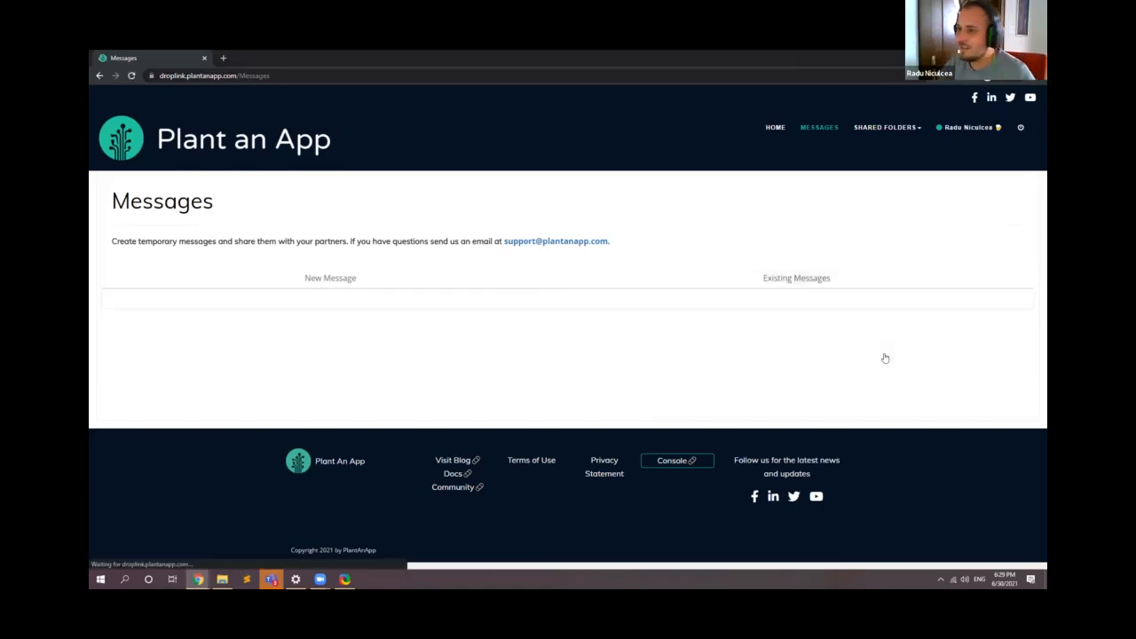
left_click(826, 278)
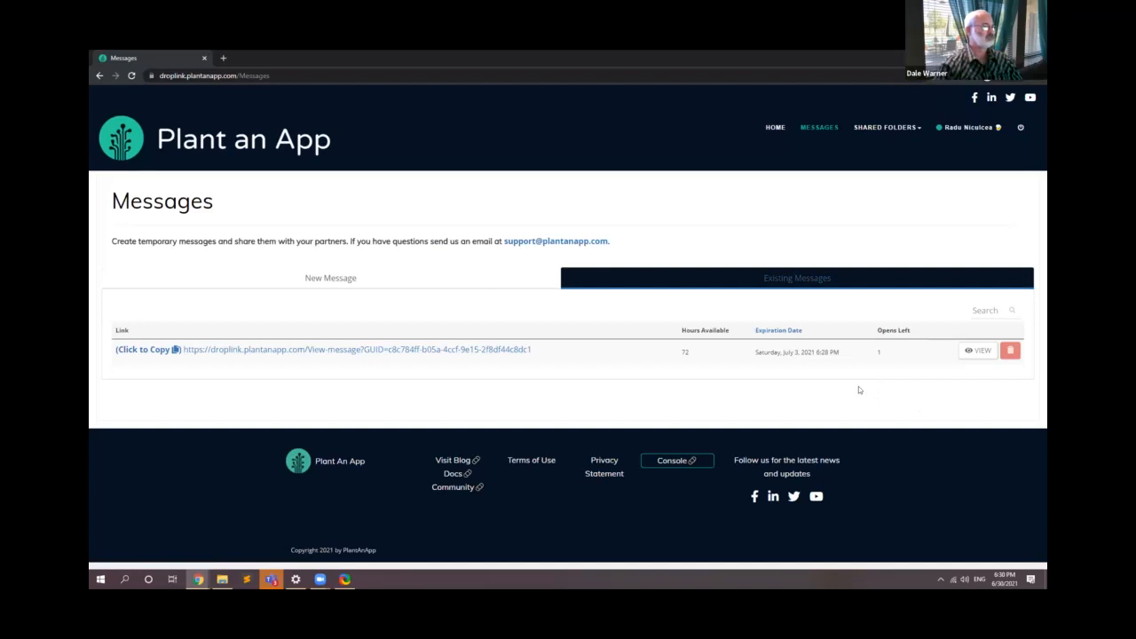
key("F5")
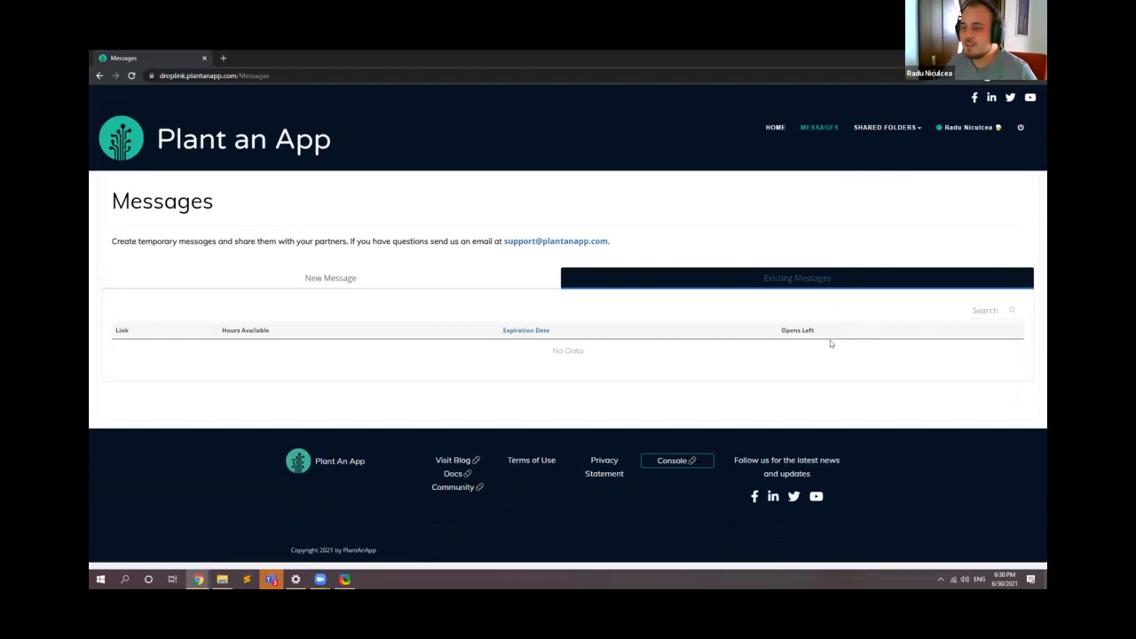
Step: Create a link for a new message reading "hasdbuas" with 3 day availability and 3 opens
left_click(381, 277)
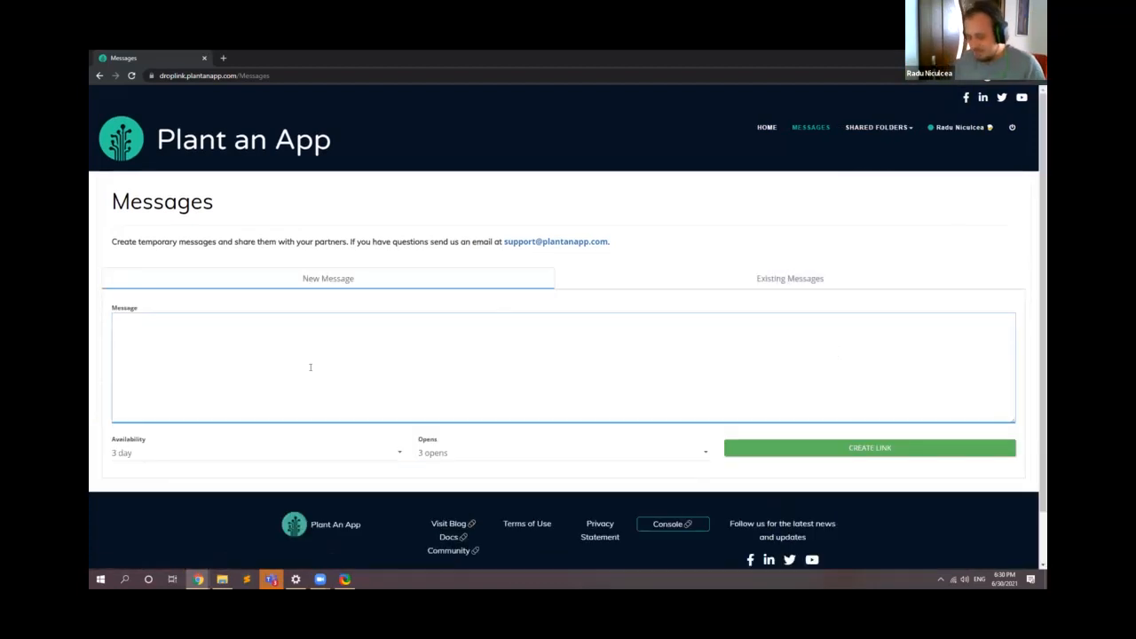
type("hasdbuas")
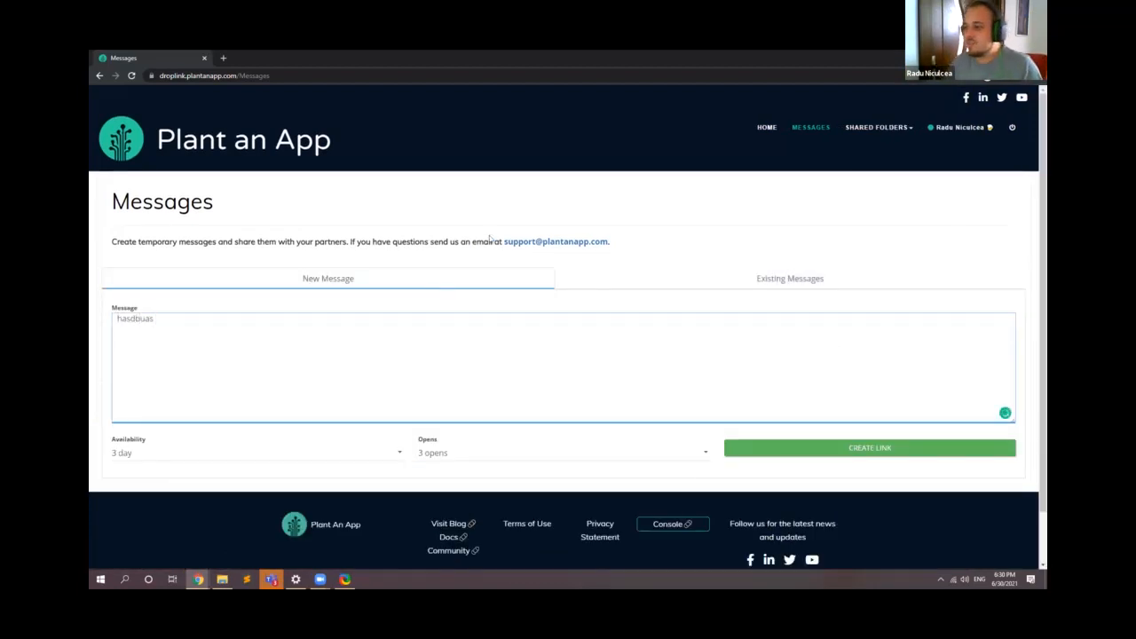
left_click(817, 451)
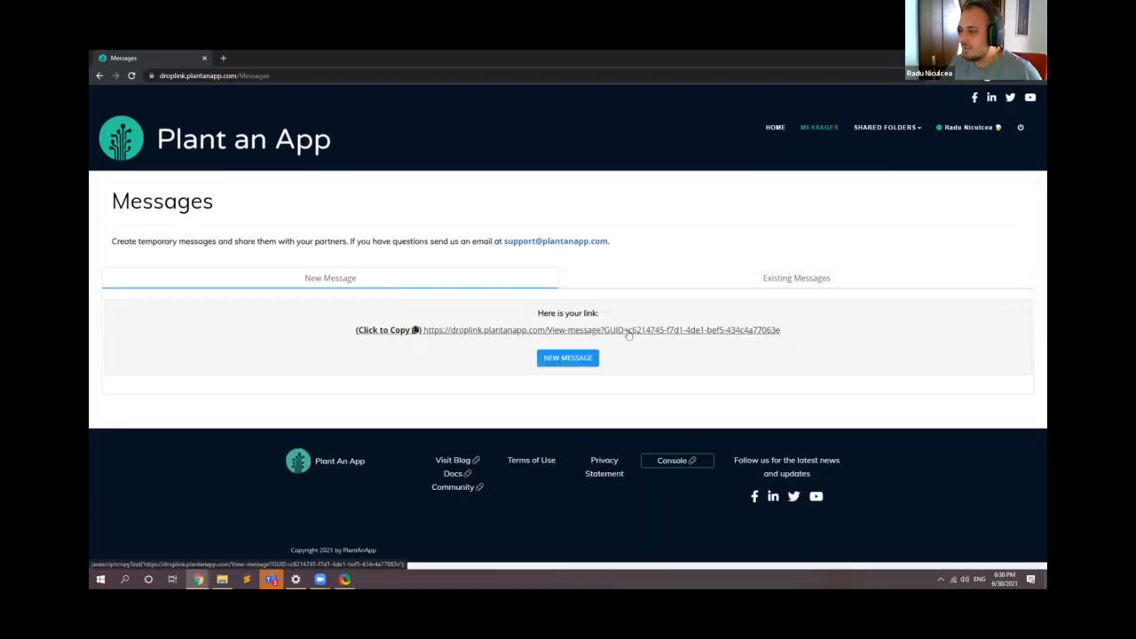
Step: Copy the new message link, open it in a new browser tab and highlight the message text
left_click(627, 334)
left_click(223, 57)
key("ctrl+v")
key("Return")
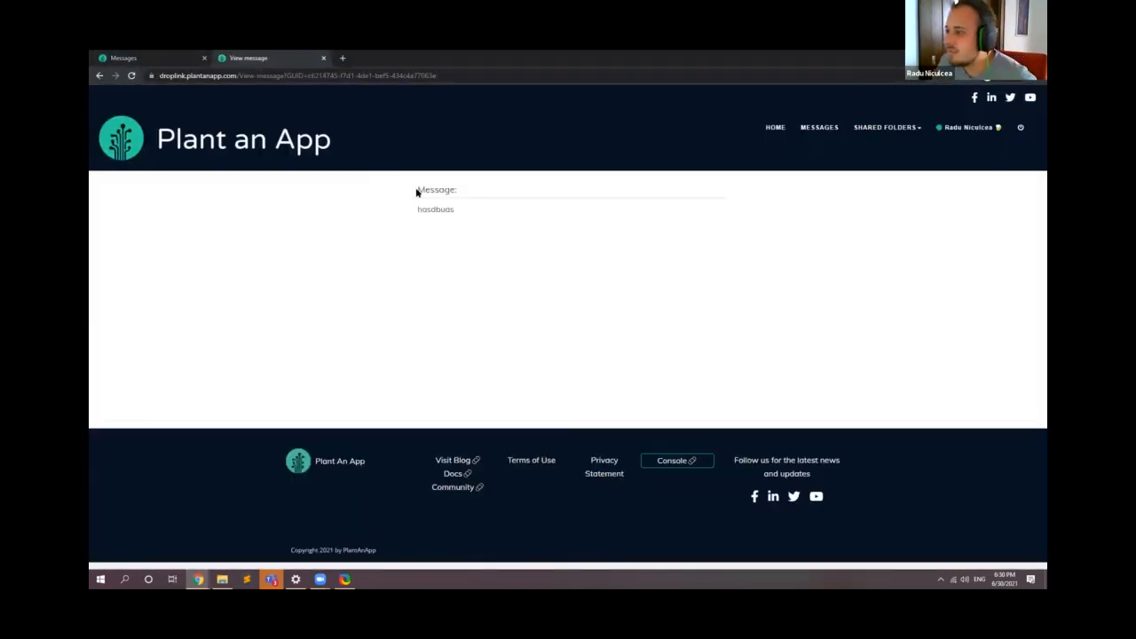
left_click_drag(417, 190, 470, 194)
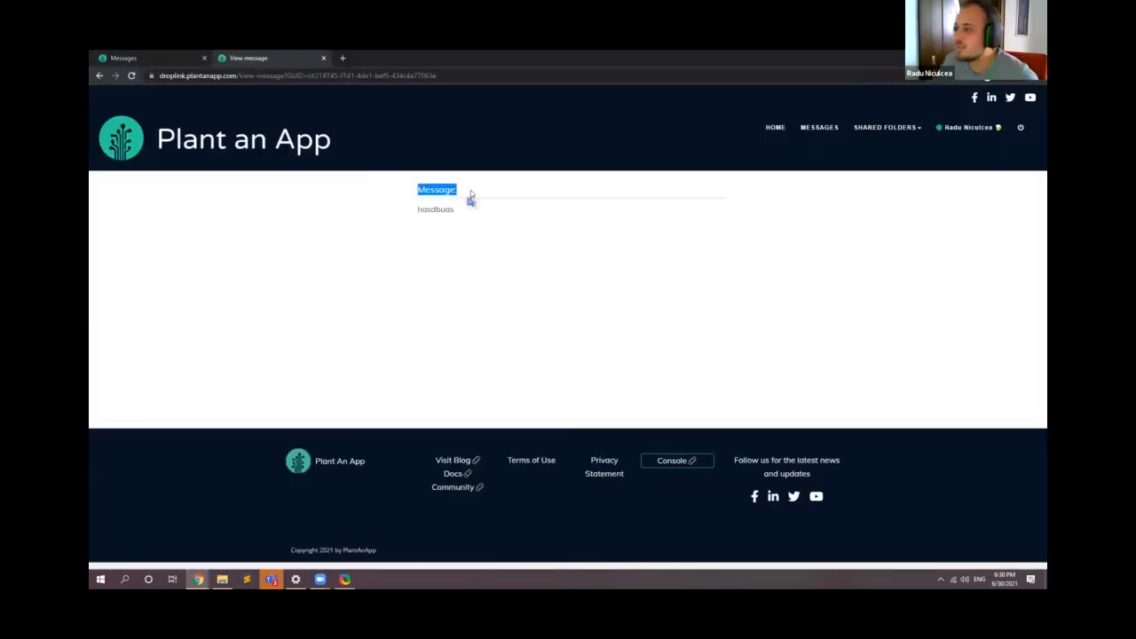
Step: Close the viewed message's tab, start a new message and examine the selectable Availability and Opens options
left_click(449, 254)
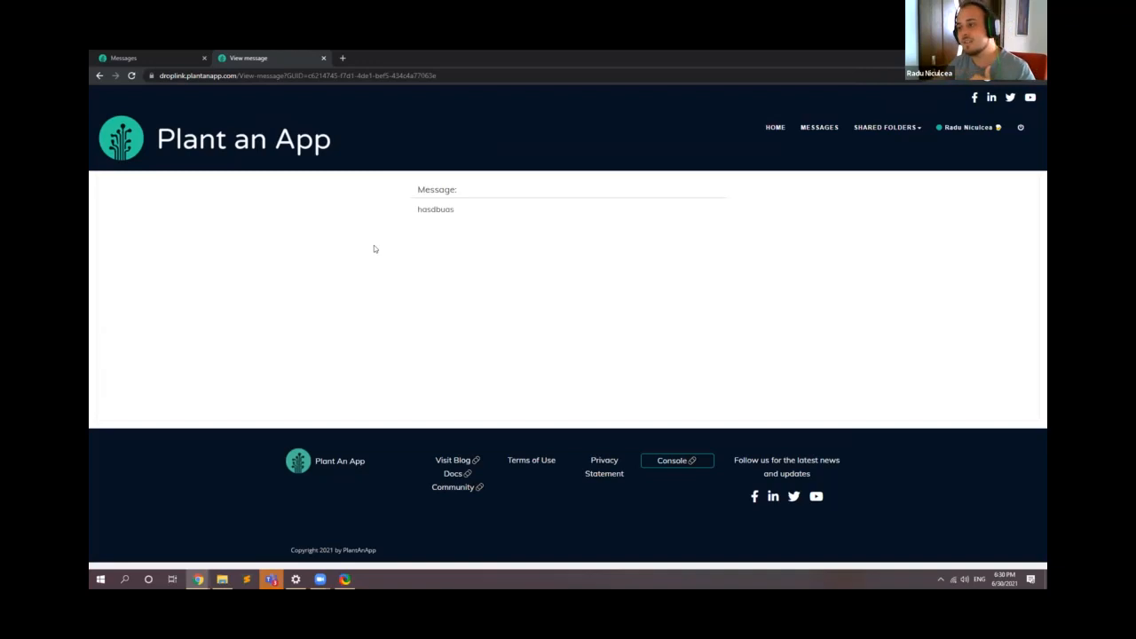
left_click(324, 58)
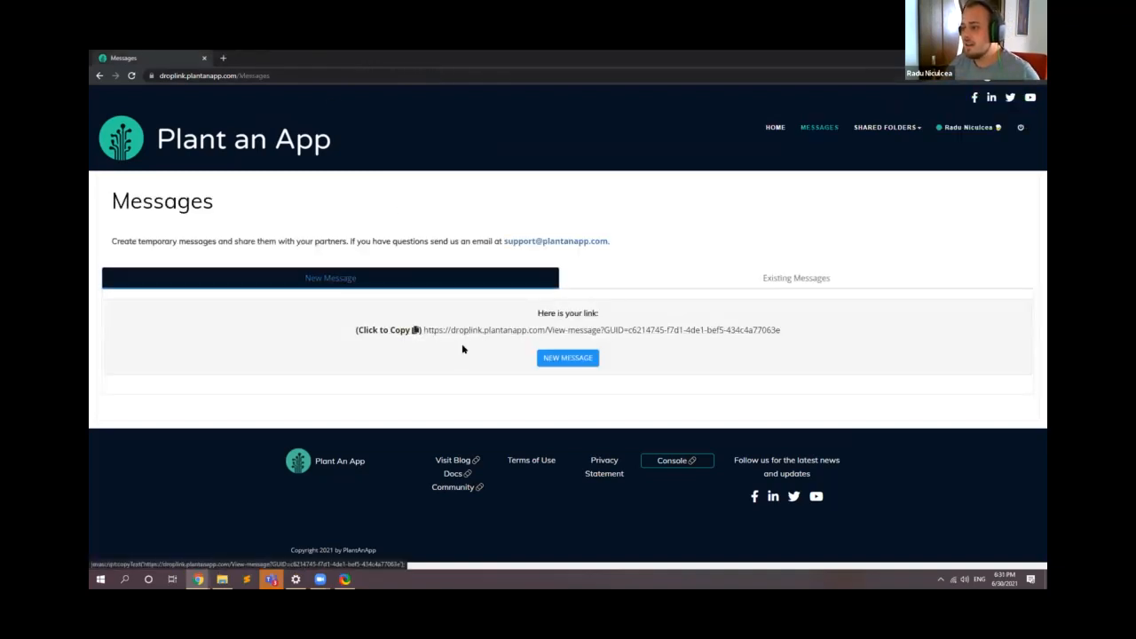
left_click(579, 363)
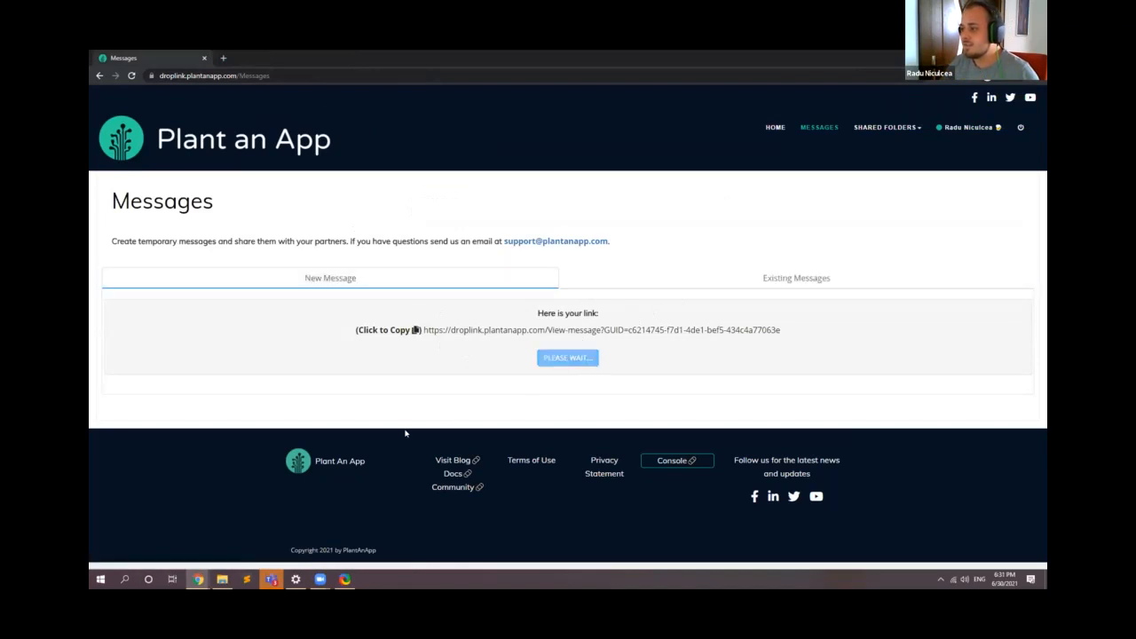
left_click(366, 448)
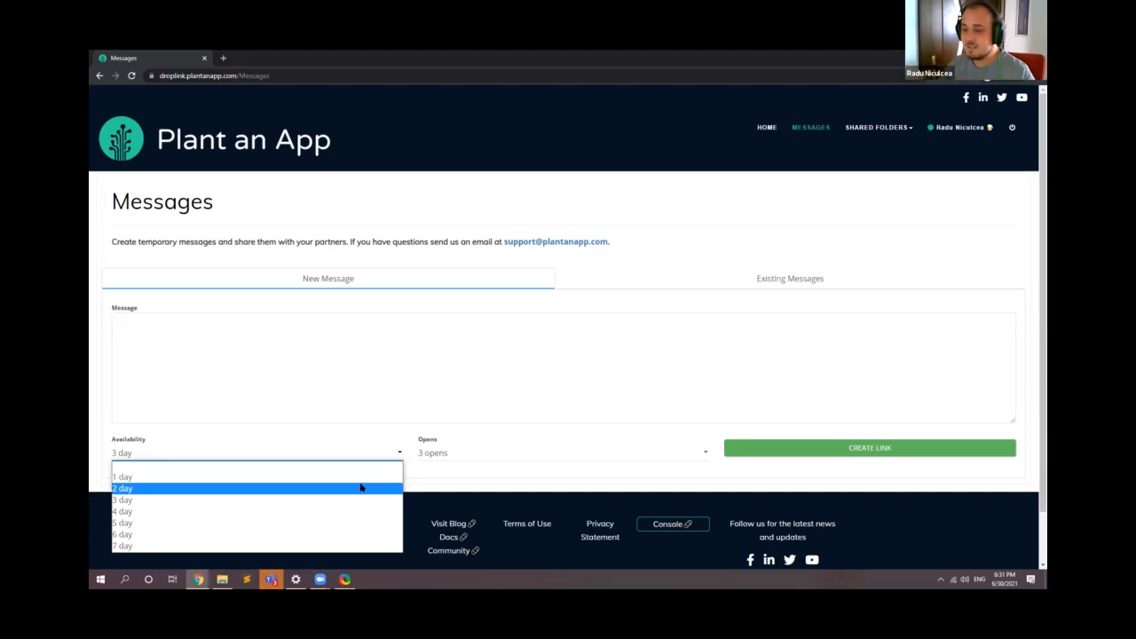
left_click(460, 453)
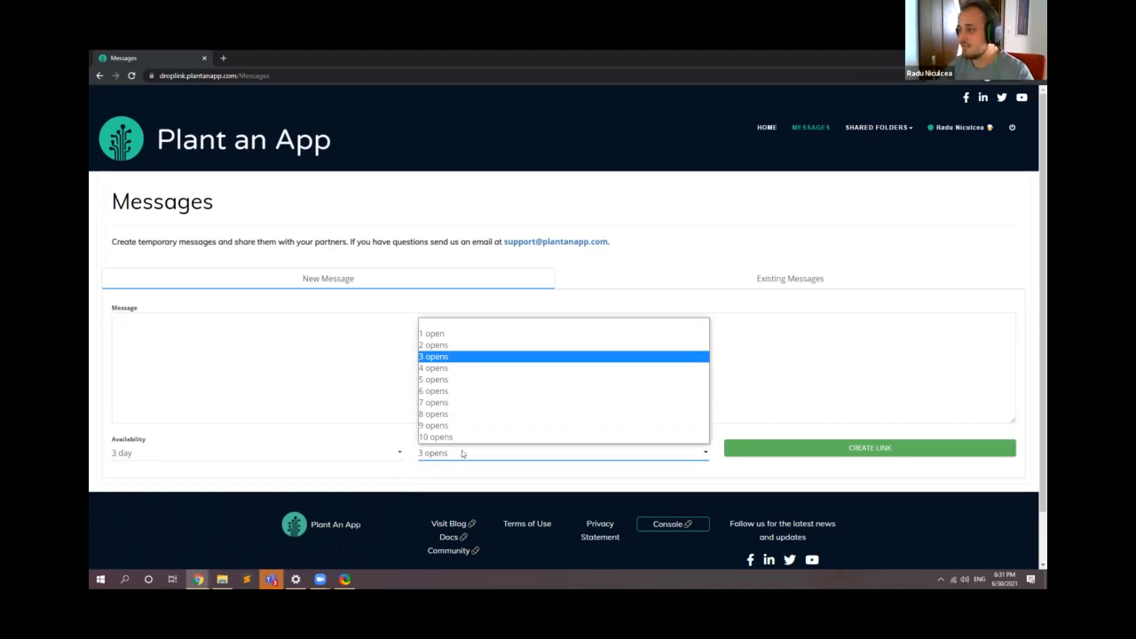
left_click(676, 242)
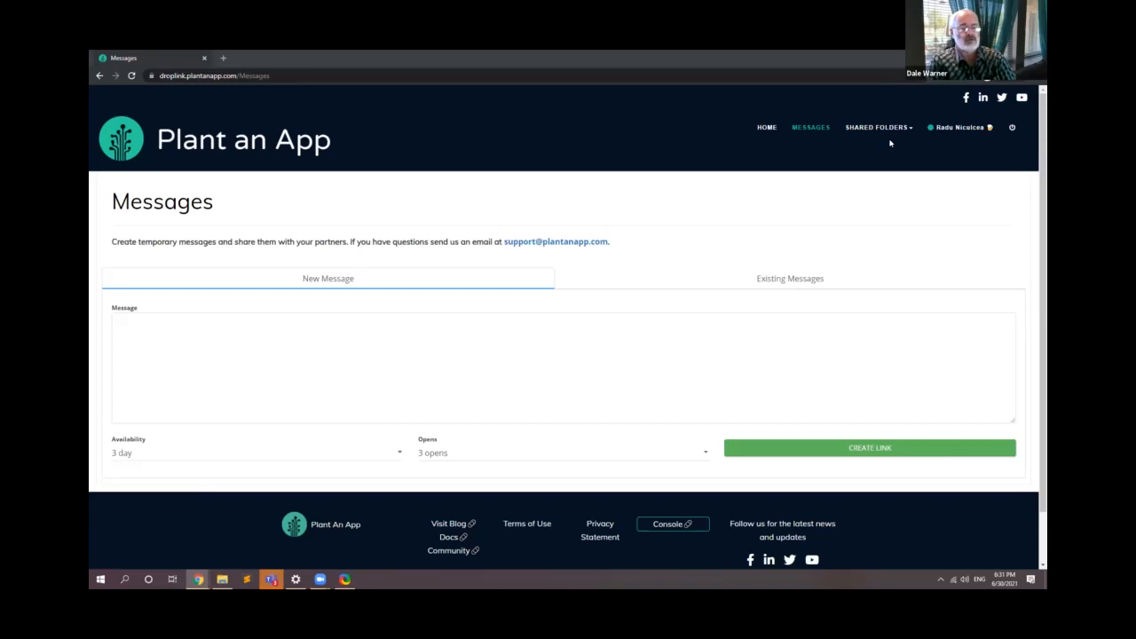
Step: Copy the link from the existing messages, open it in a new browser tab and reload it to use up its opens
left_click(818, 276)
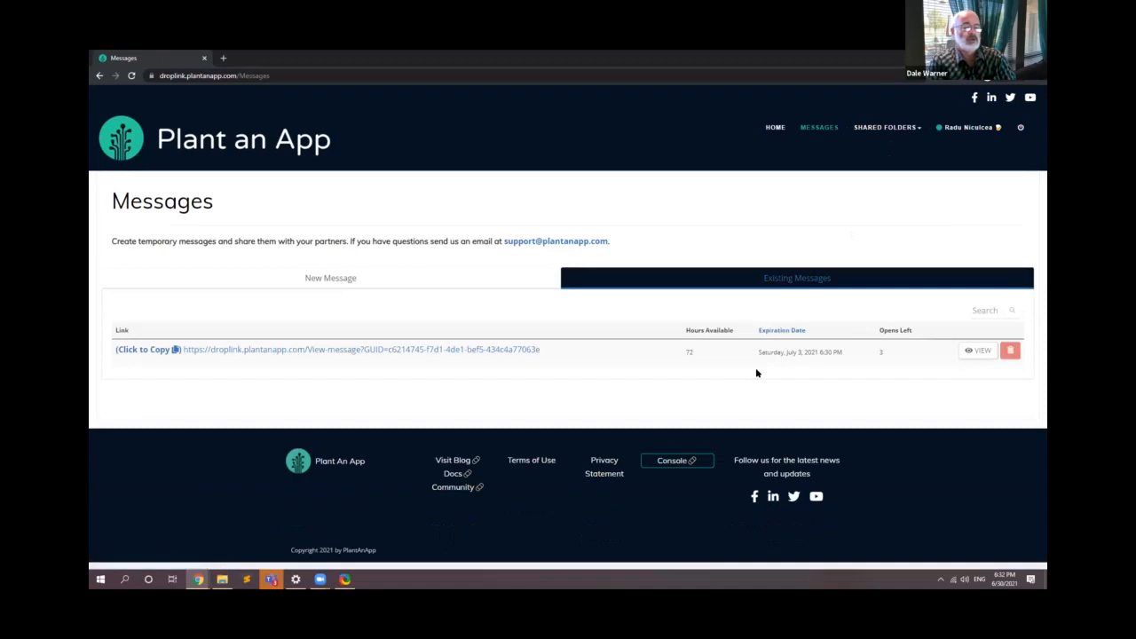
left_click(497, 349)
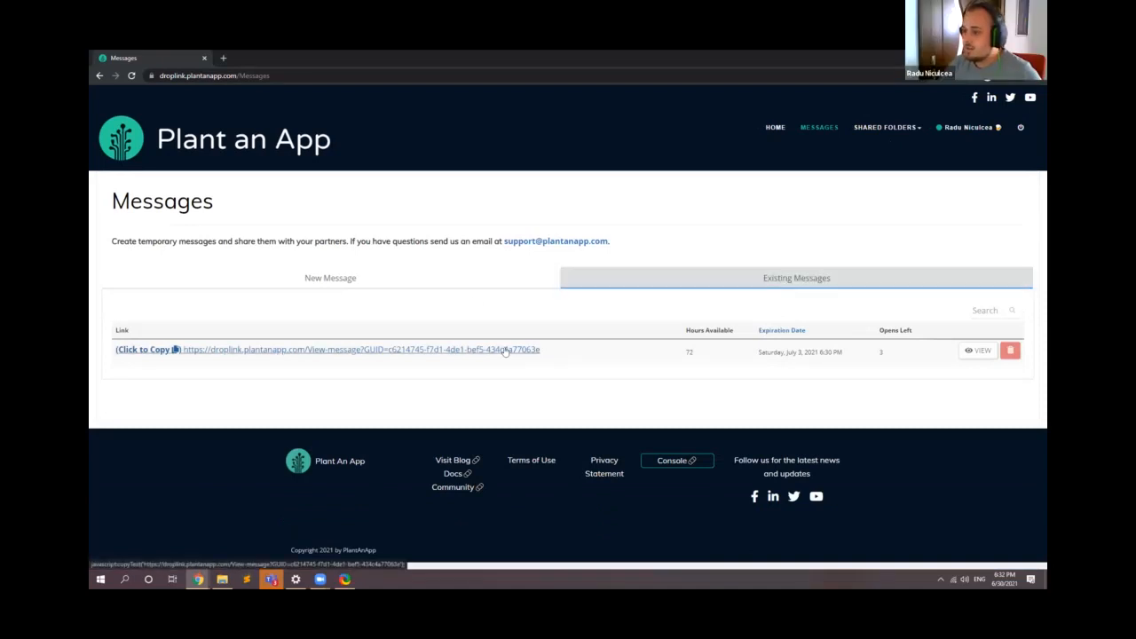
left_click(222, 58)
key("ctrl+v")
key("Return")
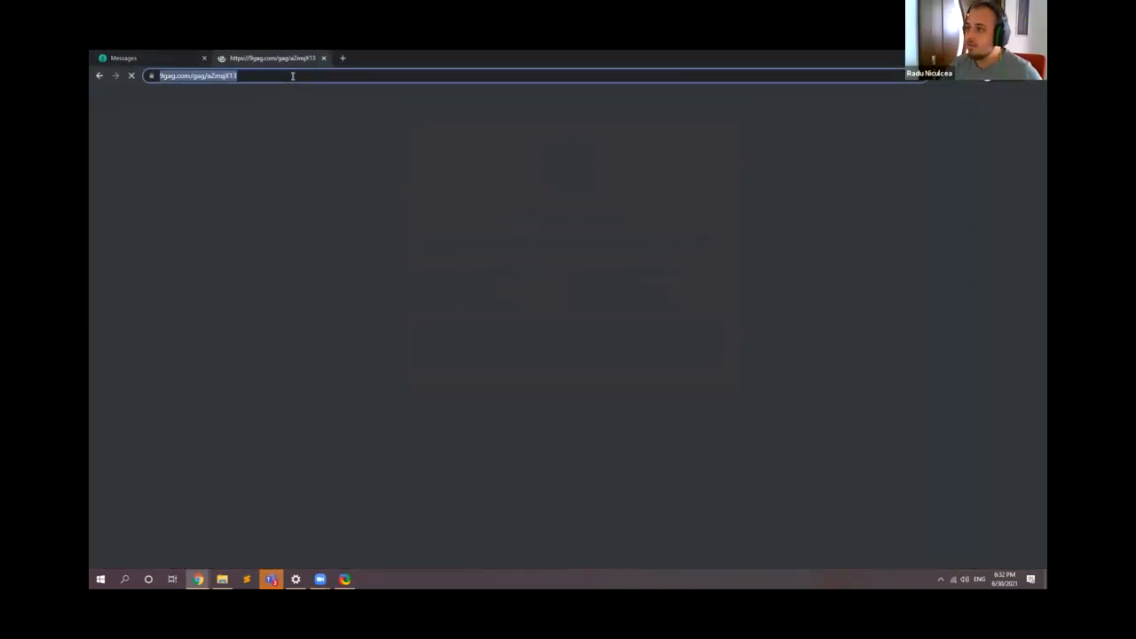
key("ctrl+v")
key("Return")
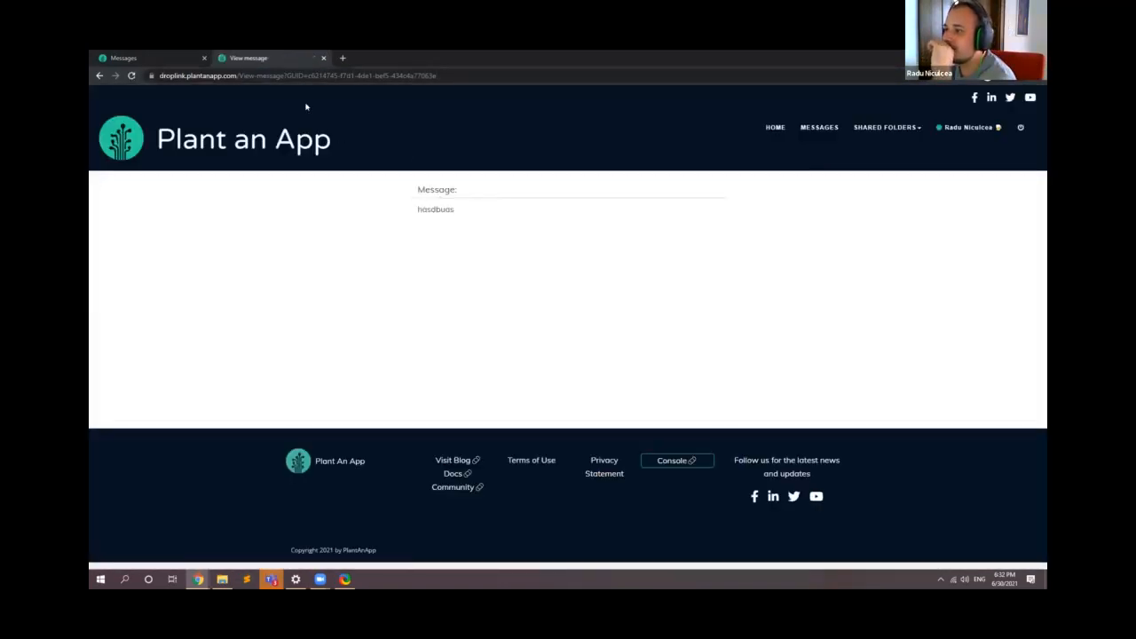
left_click(131, 76)
left_click(131, 75)
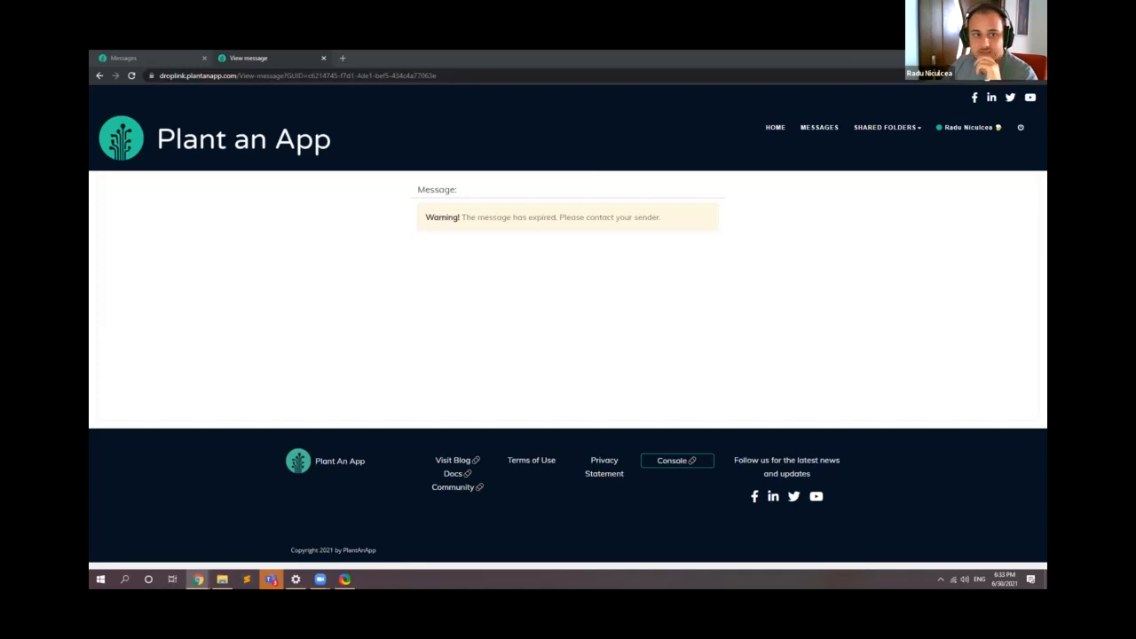
Step: Examine the stored records in the Messages entity, including the encrypted message, hours and opens, and view message 14's details
key("ctrl+w")
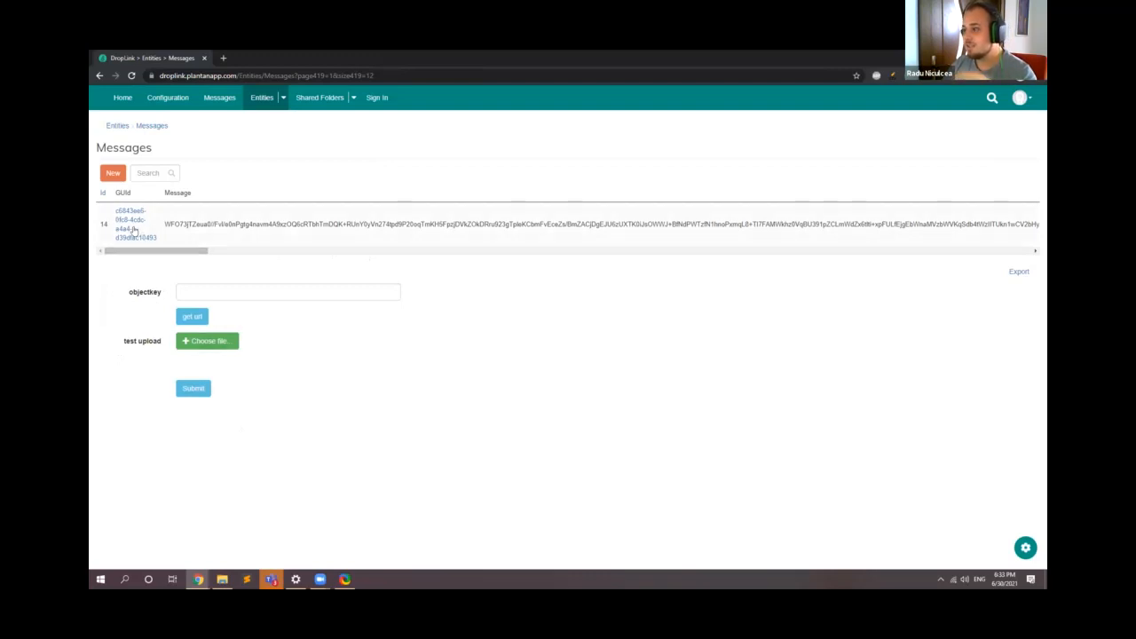
left_click_drag(193, 252, 1004, 239)
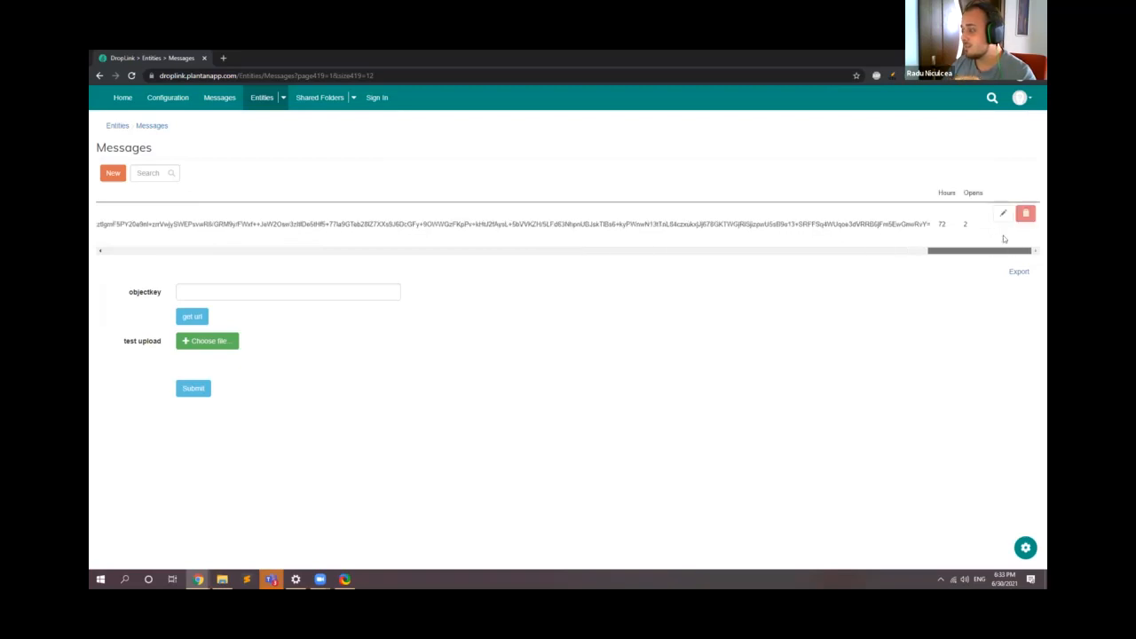
left_click_drag(974, 254, 117, 250)
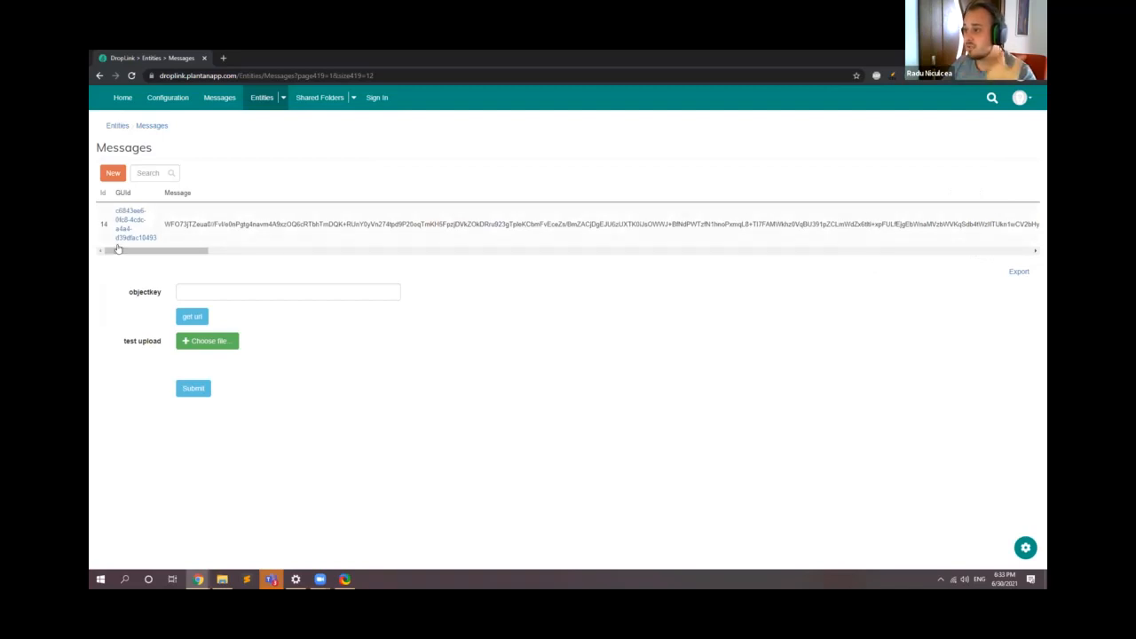
left_click(124, 231)
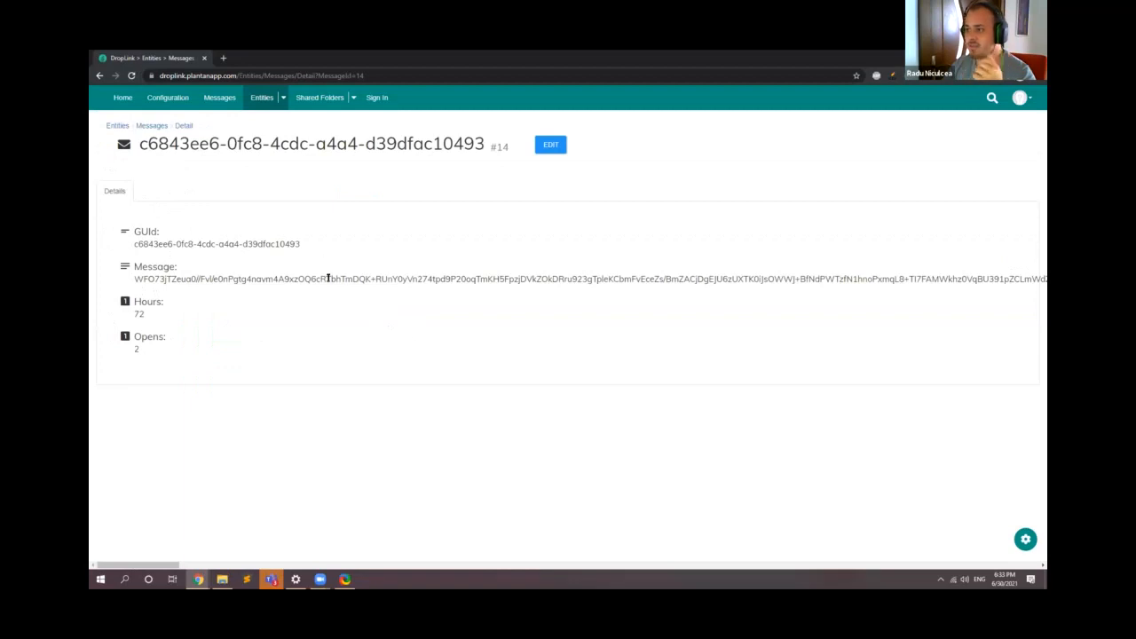
left_click(100, 75)
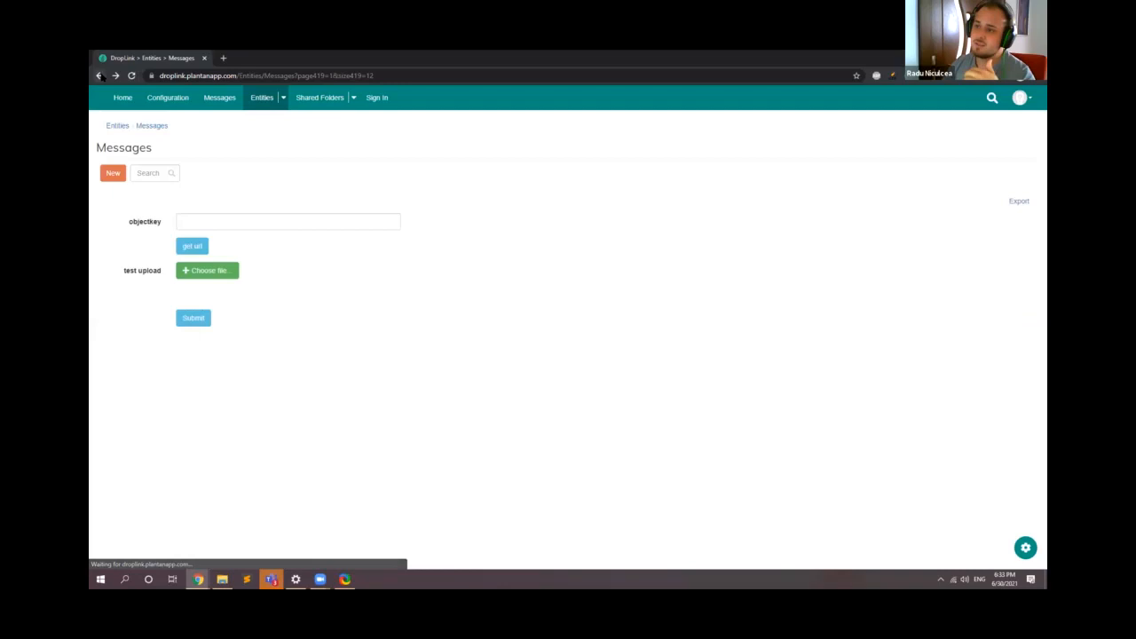
left_click_drag(188, 295, 1021, 297)
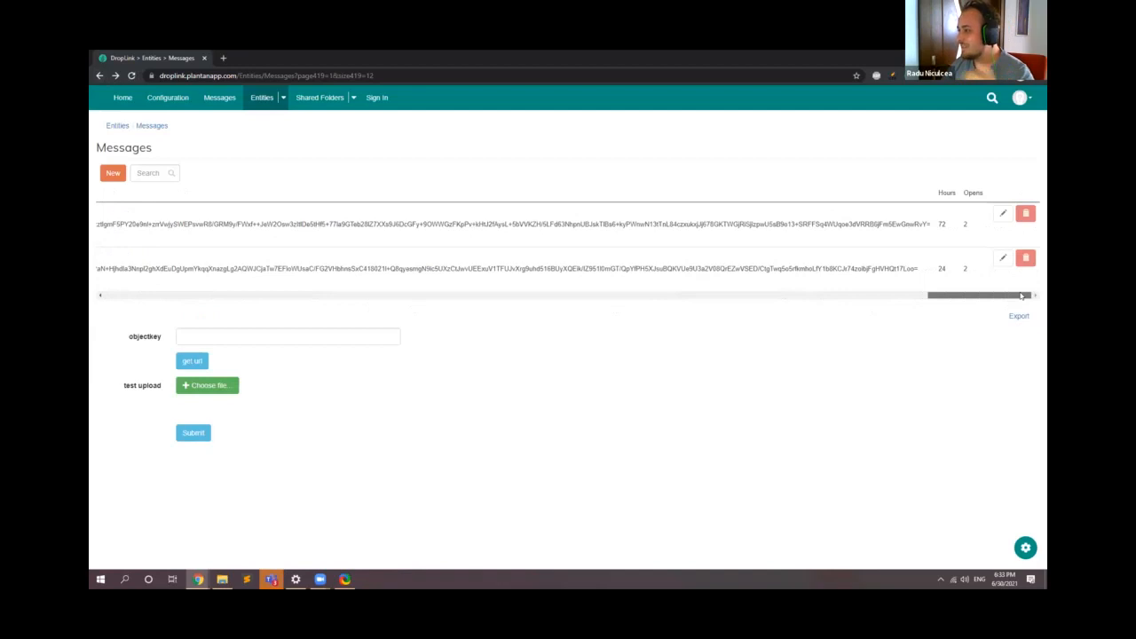
left_click_drag(1021, 297, 151, 316)
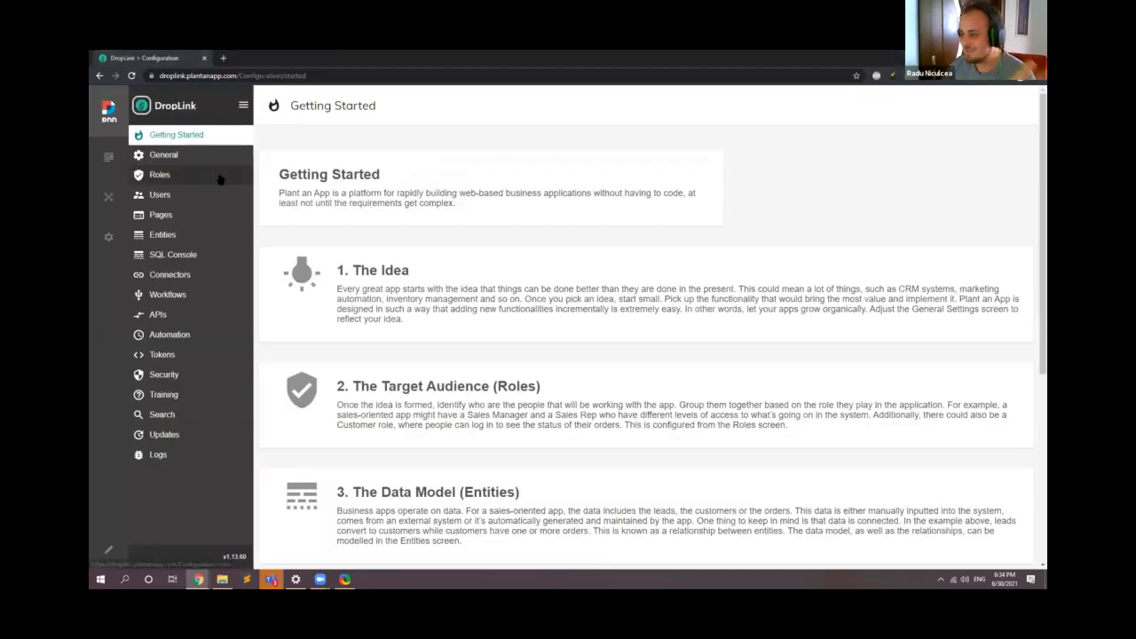
Step: Open the Create new Message workflow for editing from the DropLink configuration's workflows
left_click(188, 298)
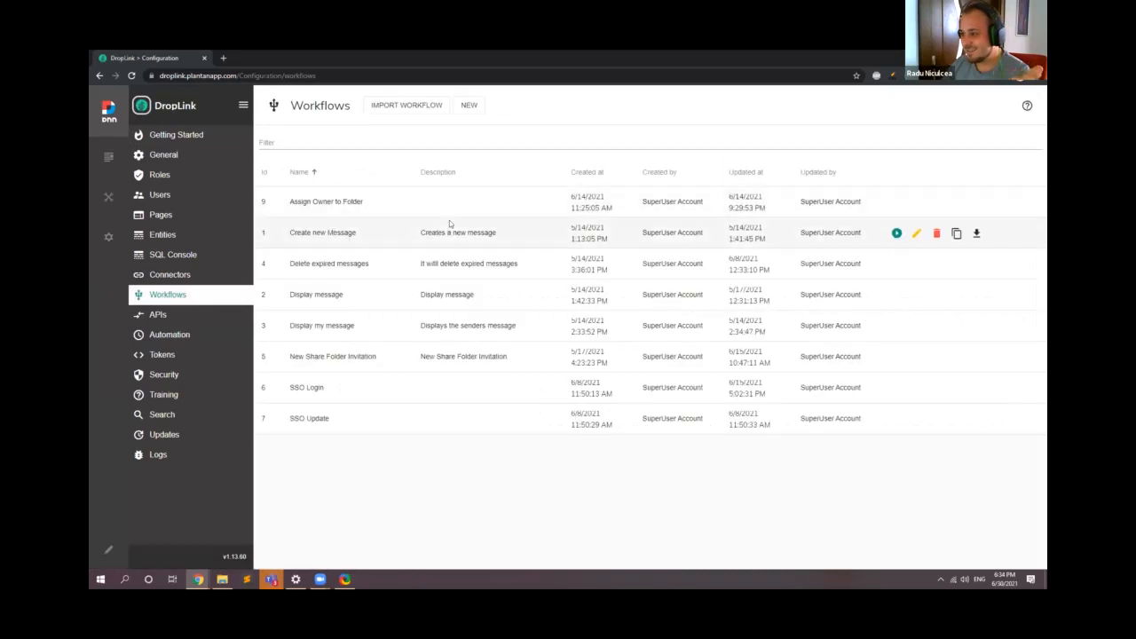
left_click_drag(288, 239, 414, 247)
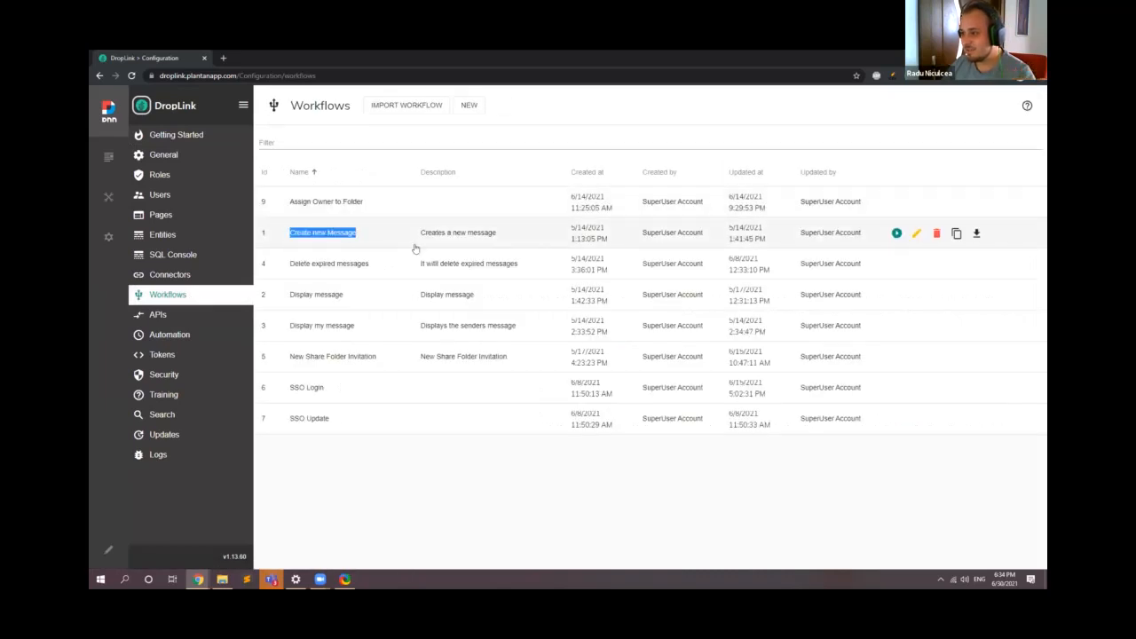
left_click(917, 232)
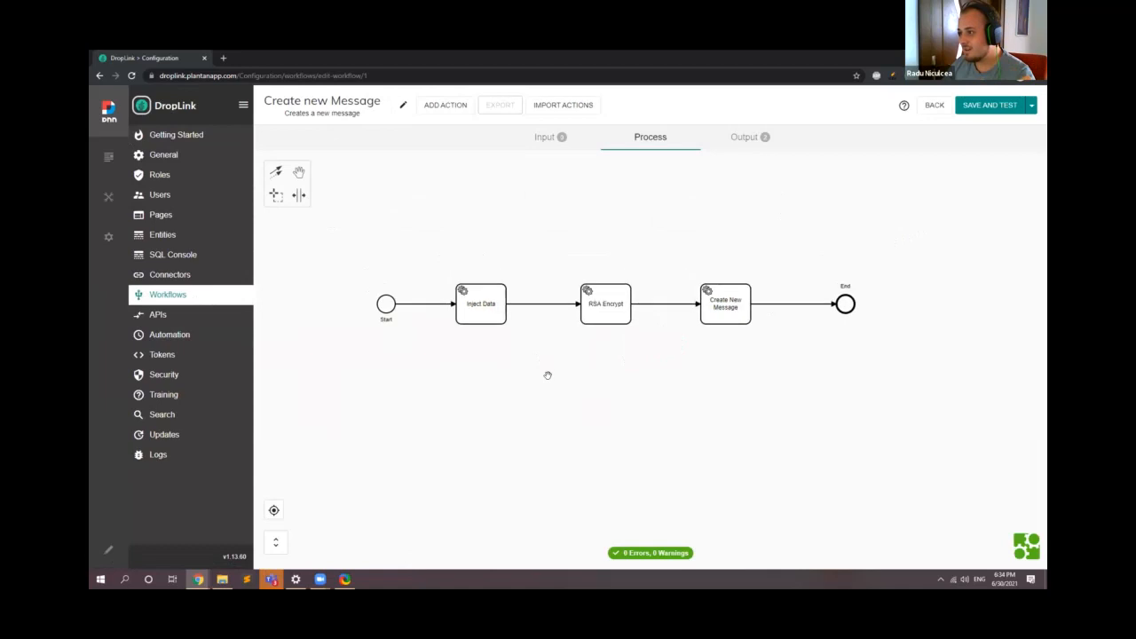
Step: Examine the settings of the workflow's Inject Data, RSA Encrypt and Create New Message actions, closing each without changes
double_click(438, 306)
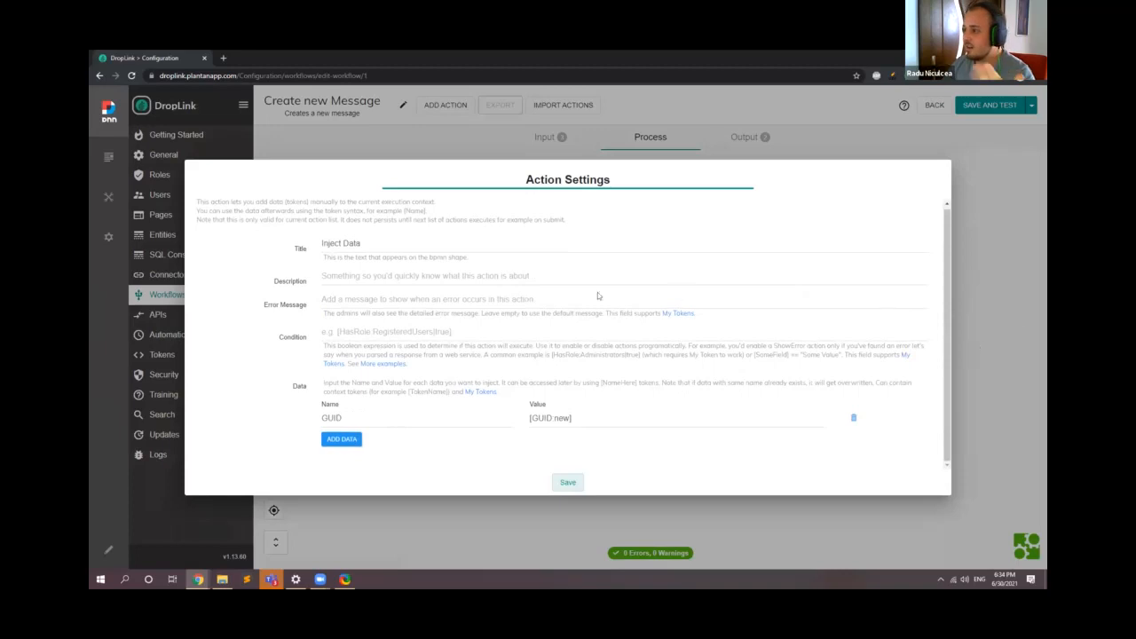
key("Escape")
double_click(561, 297)
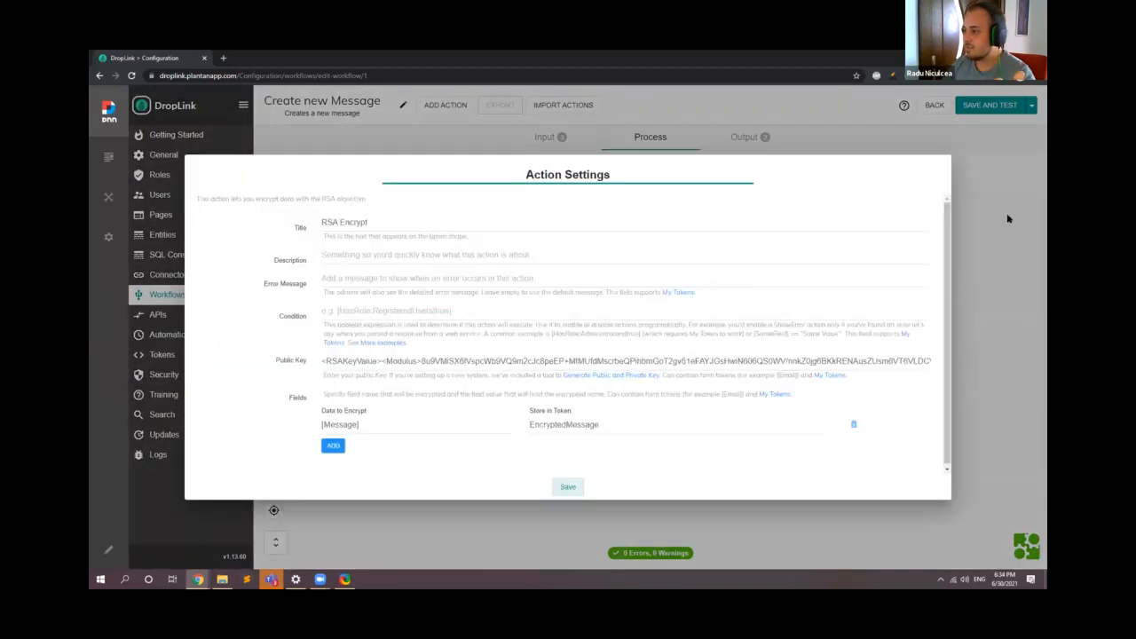
left_click(1007, 220)
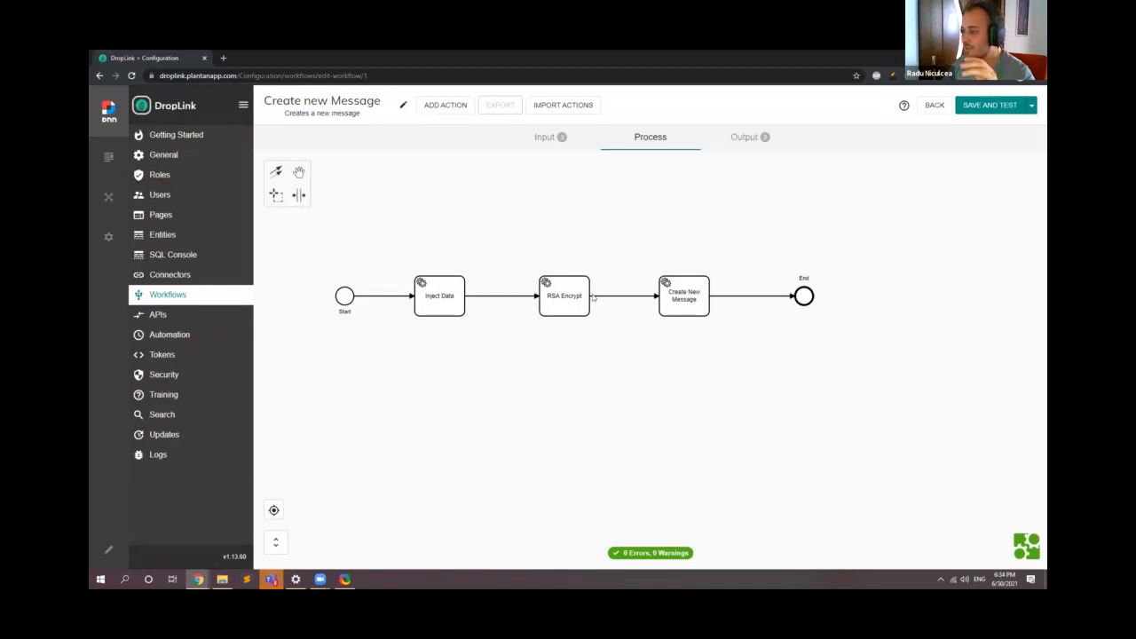
left_click_drag(626, 259, 505, 277)
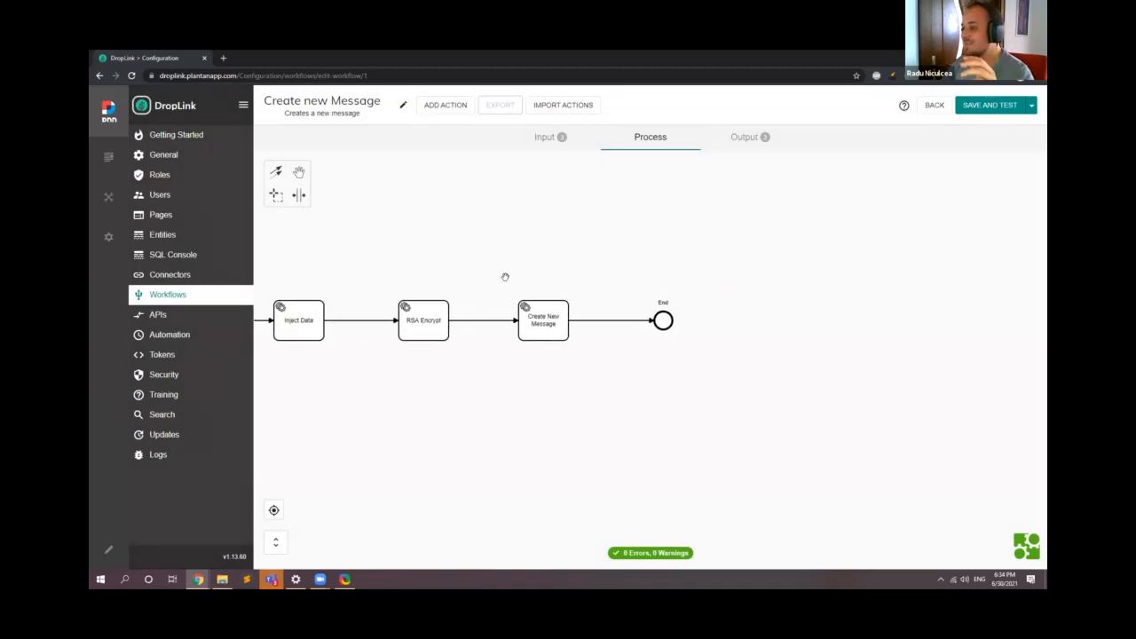
double_click(536, 318)
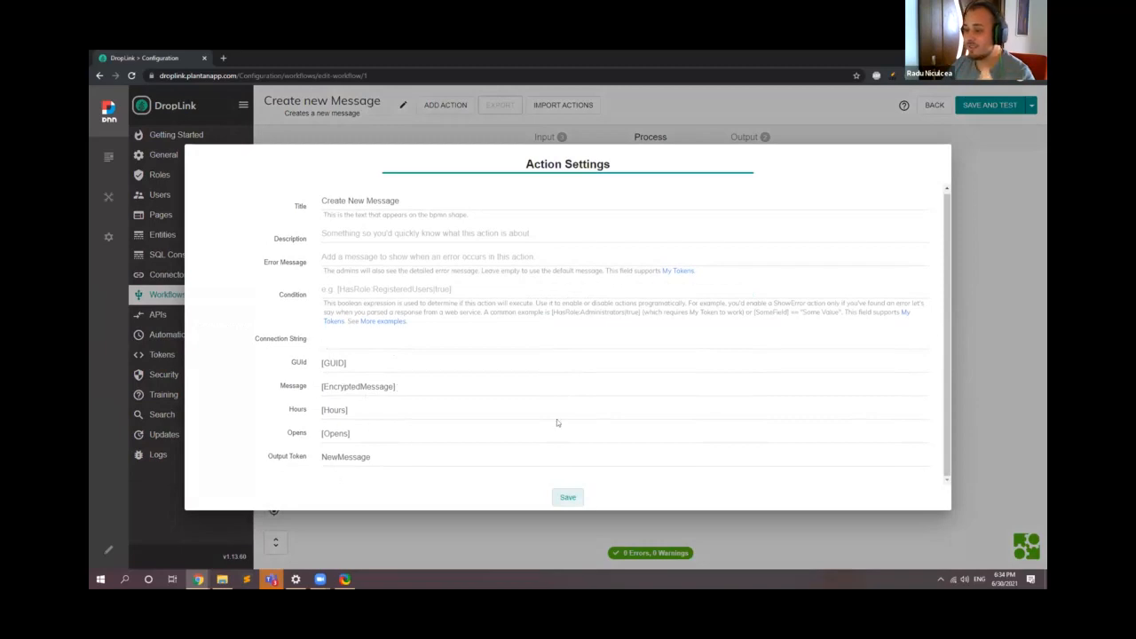
left_click(968, 307)
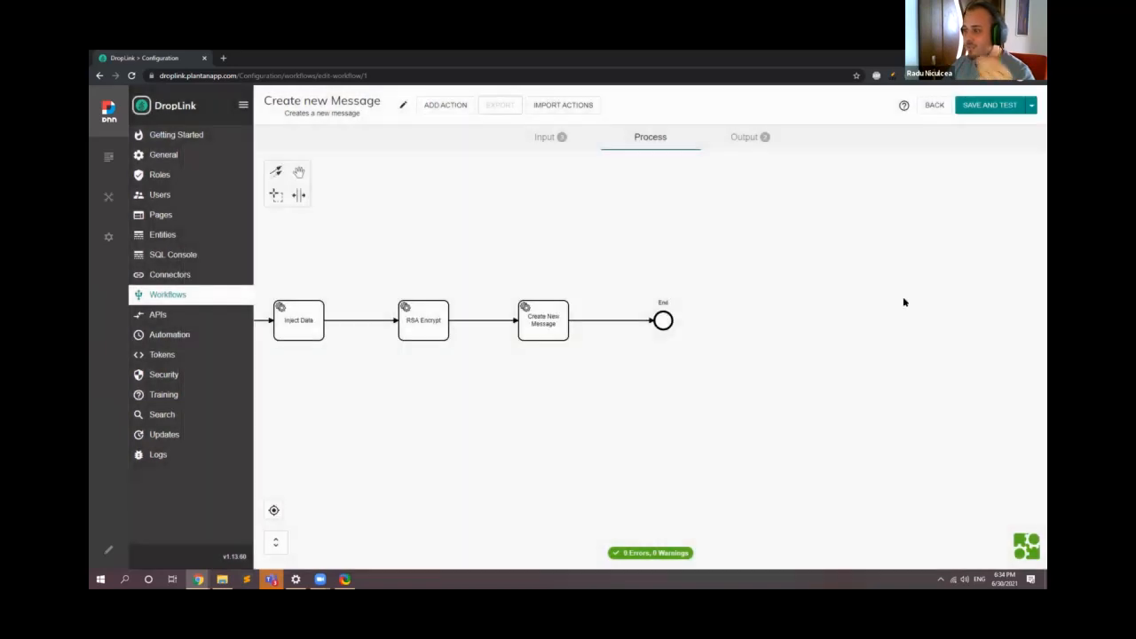
Step: Expand the Delete Expired Messages automation job and check its next and last run times
left_click(170, 334)
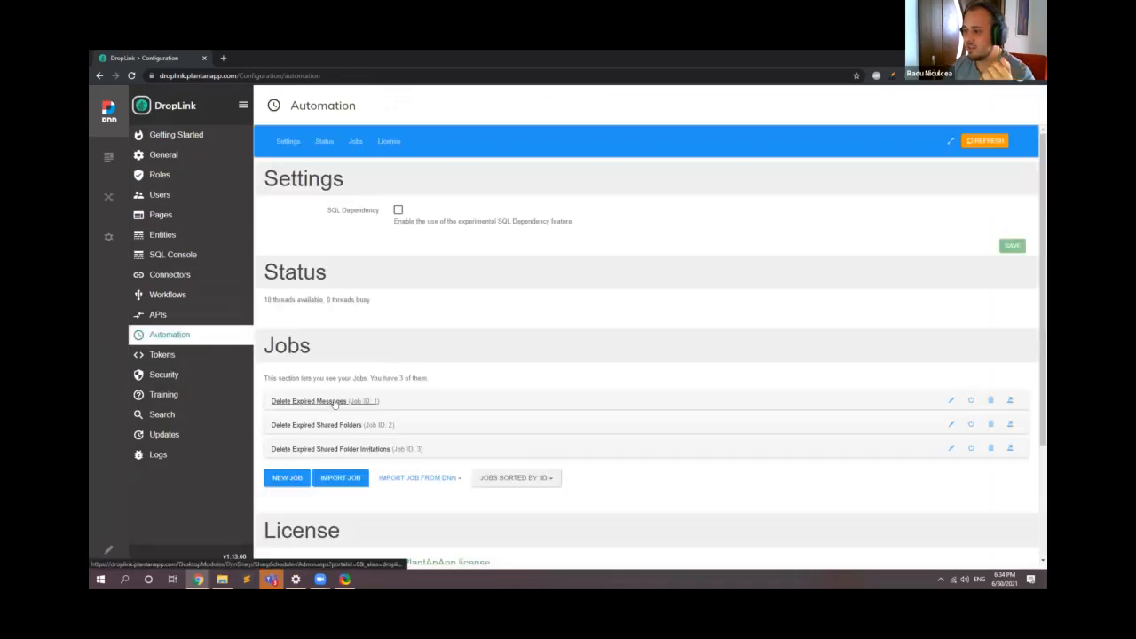
scroll(333, 404, "down", 1)
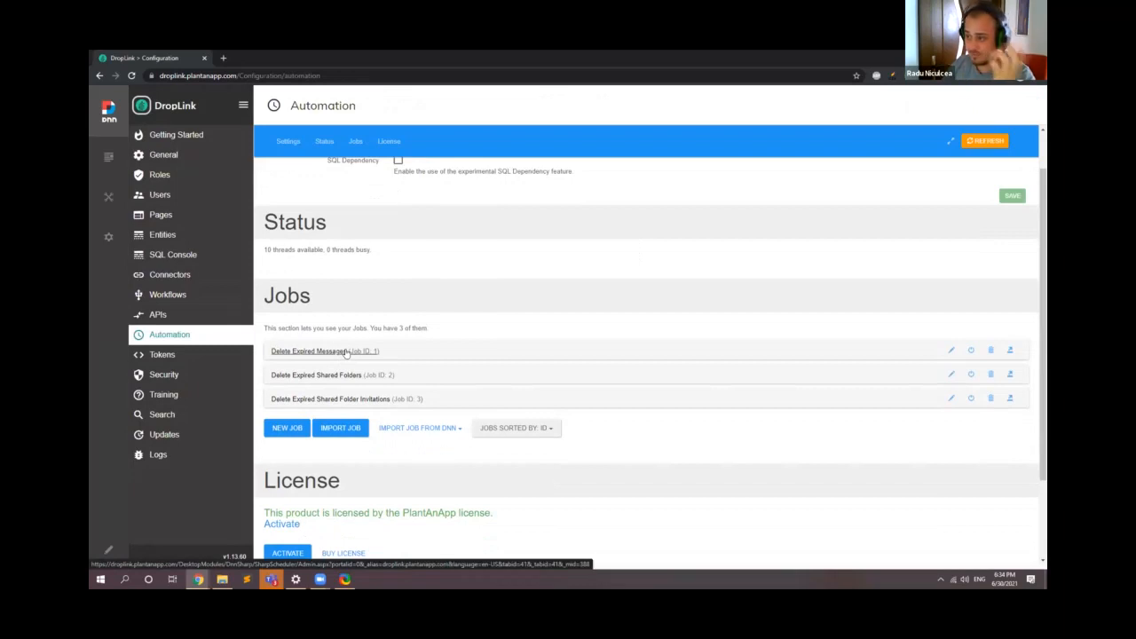
left_click(346, 353)
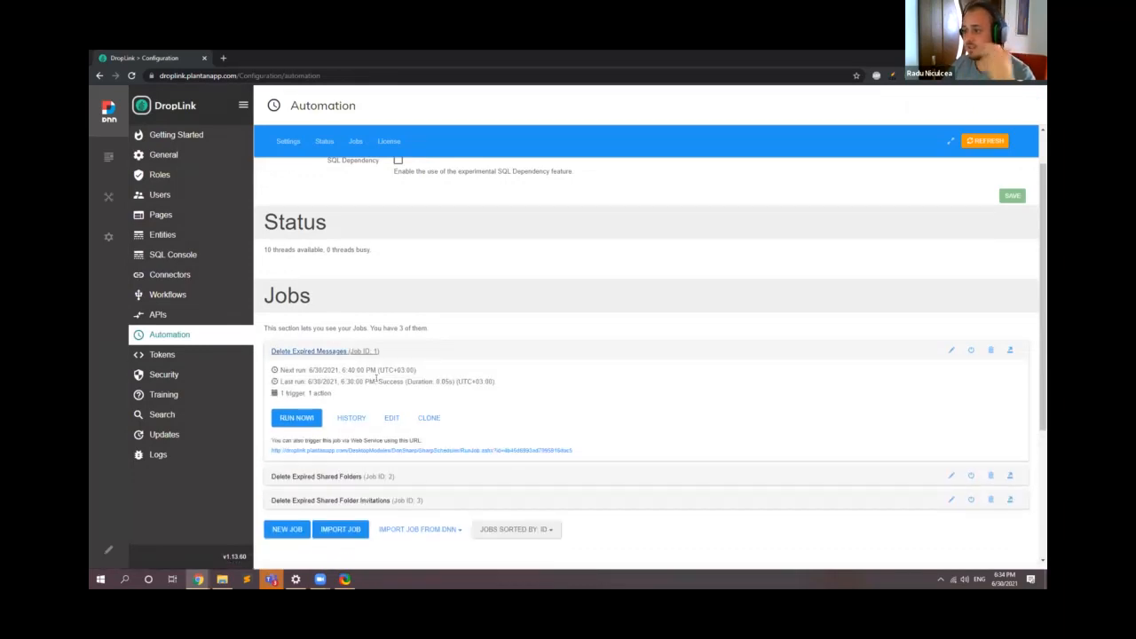
left_click_drag(343, 370, 367, 380)
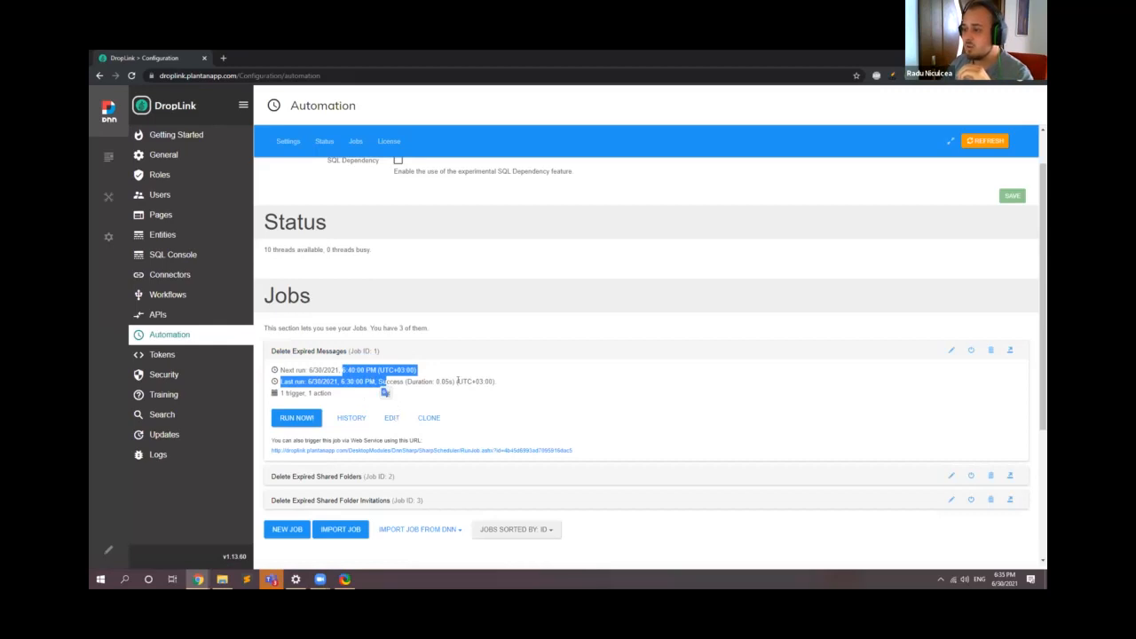
left_click(376, 381)
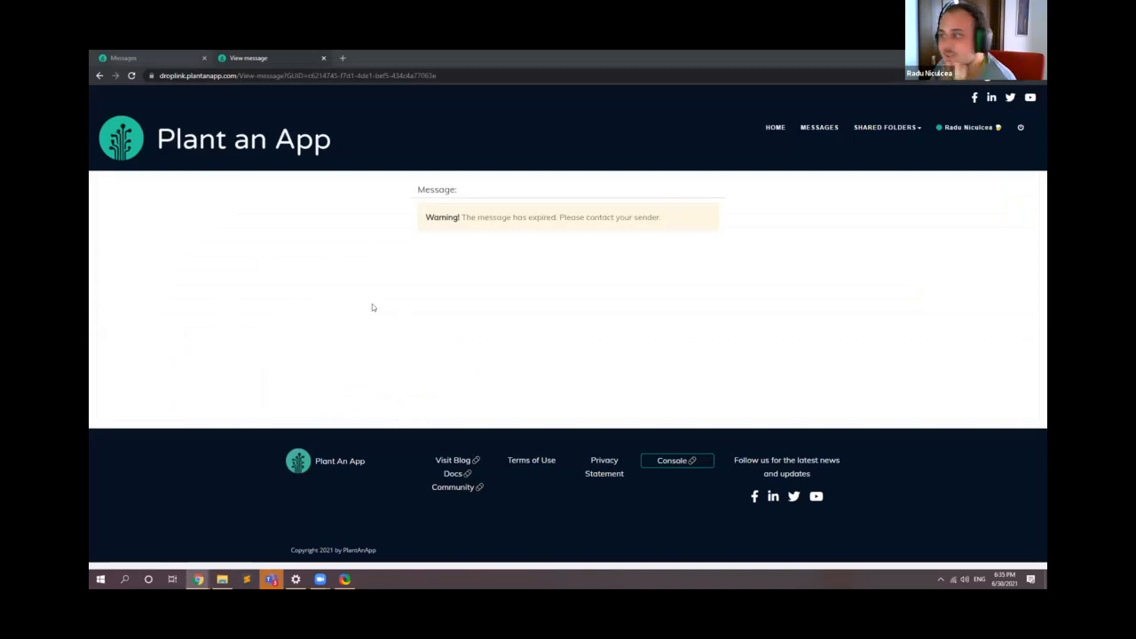
Step: Return from the expired message to the Messages page and minimize the Zoom window covering it
left_click(820, 127)
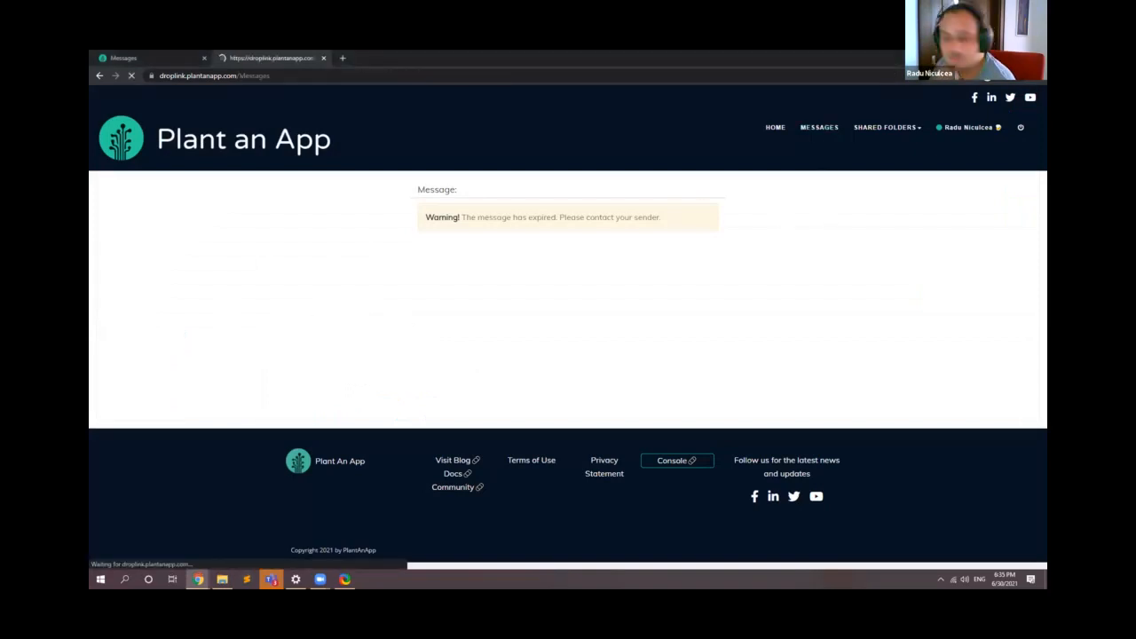
key("alt+Tab")
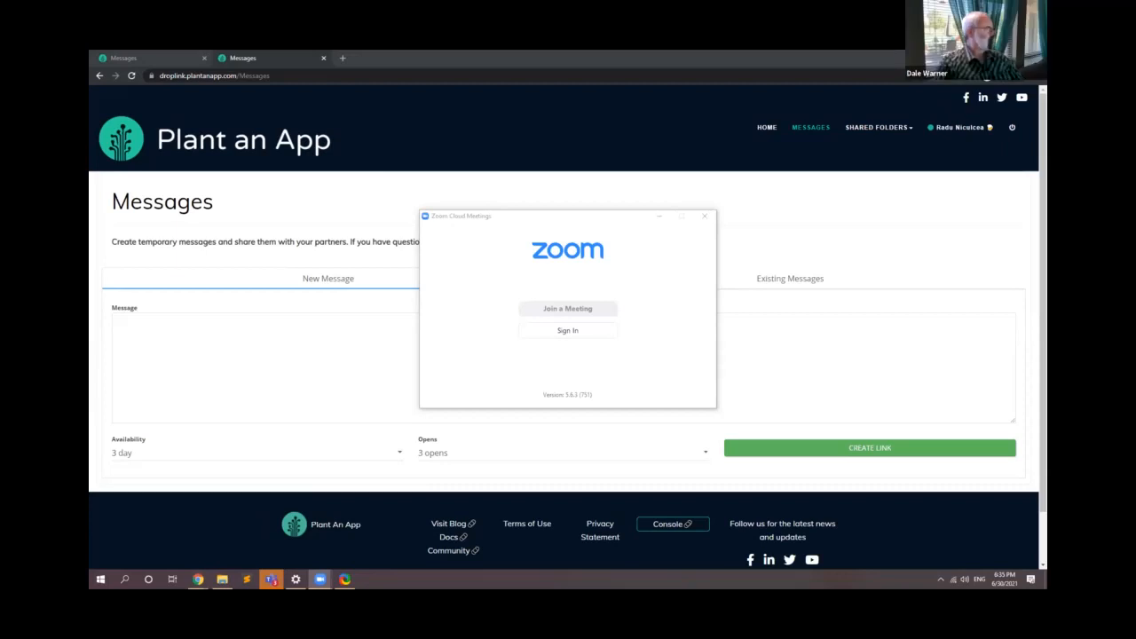
left_click(661, 217)
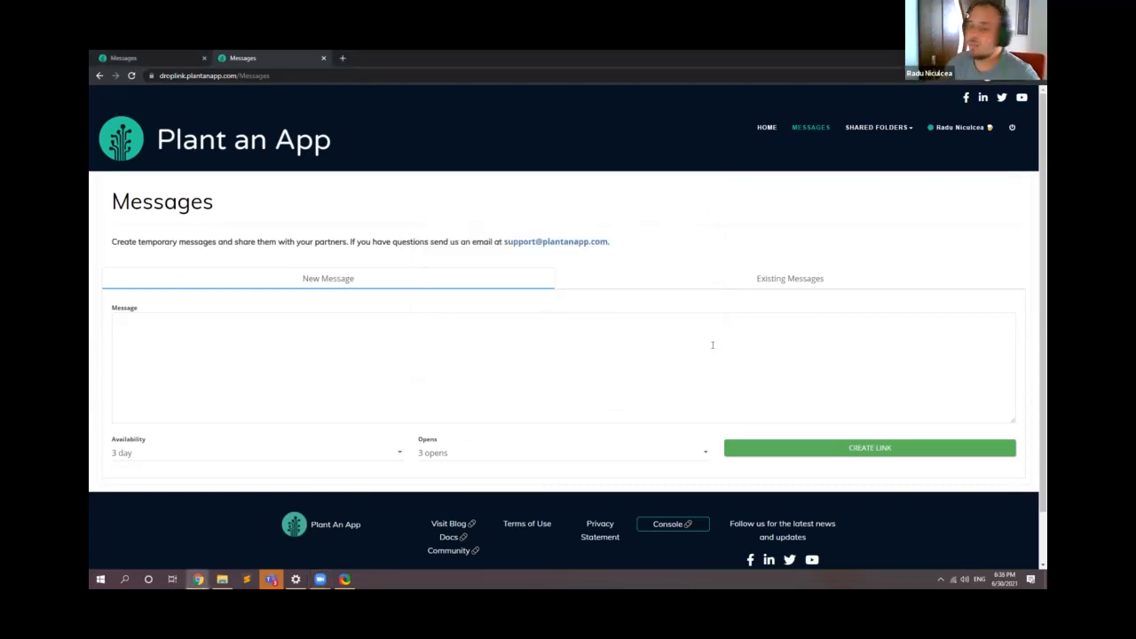
Step: Go to the Shared Folders page and open its Shared Folder Invitations page
left_click(870, 129)
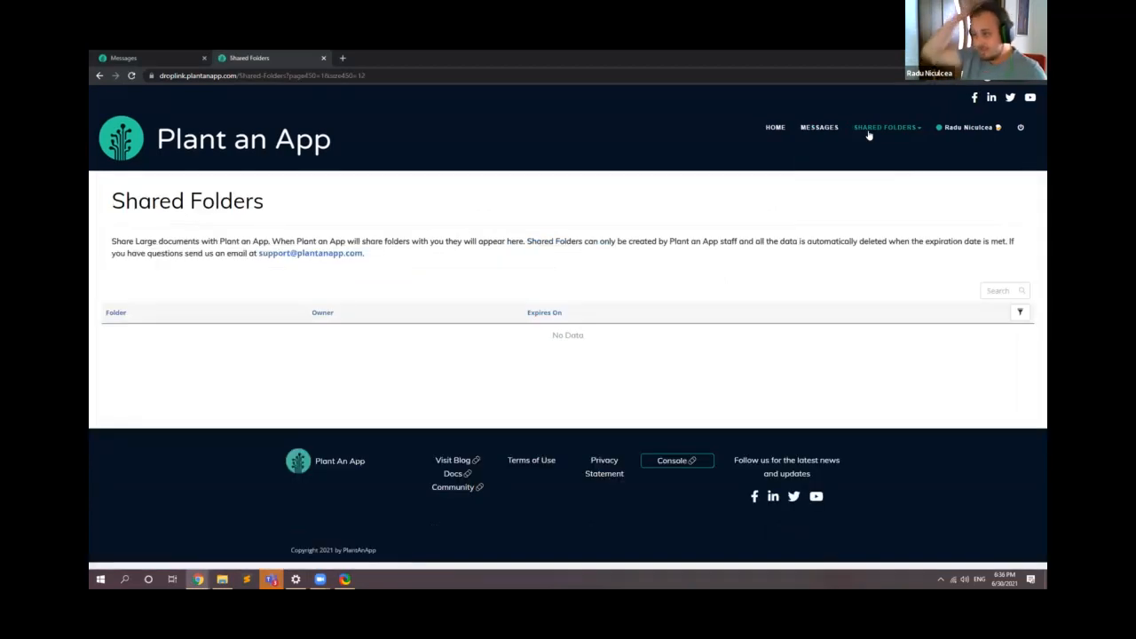
mouse_move(888, 131)
left_click(873, 166)
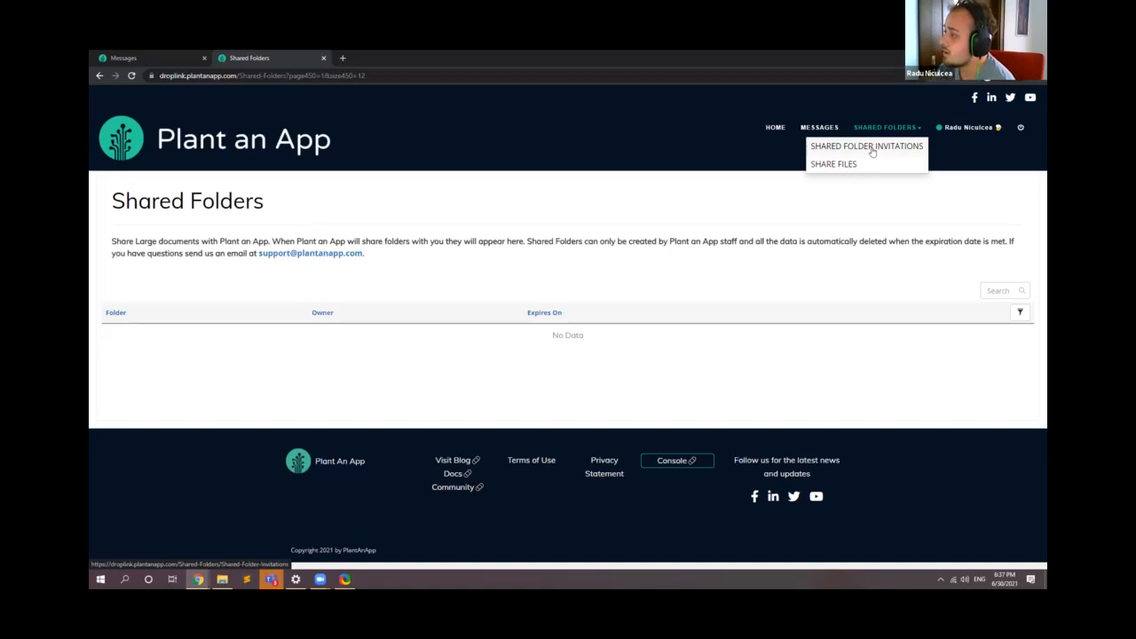
left_click(873, 149)
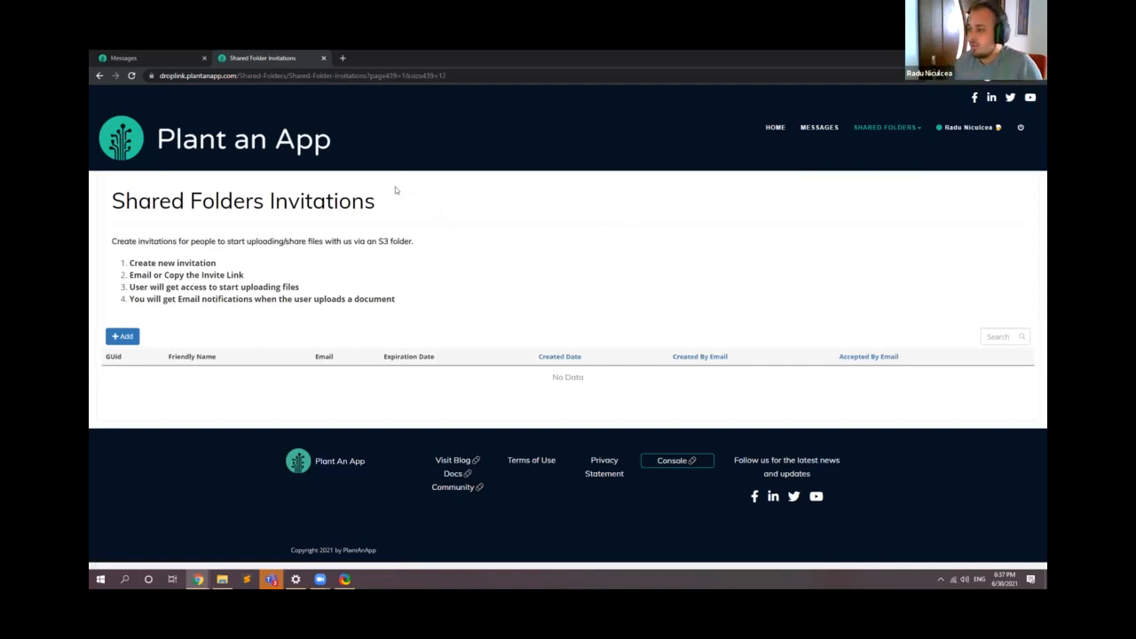
Step: Start a new shared folder invitation with the friendly name The Document for the Backup
left_click(123, 337)
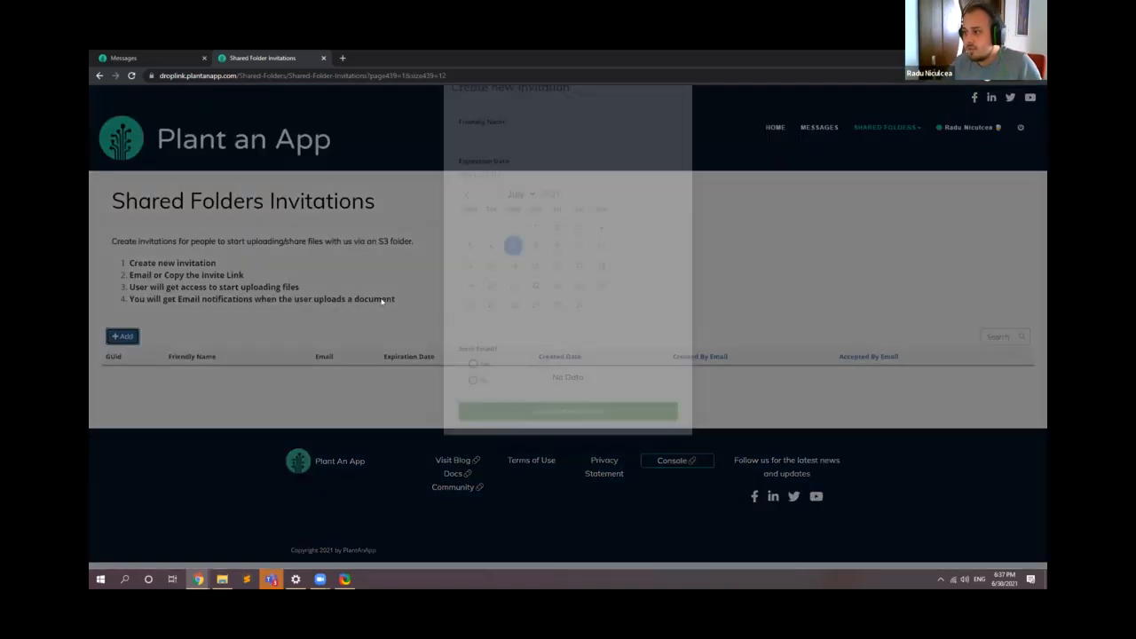
left_click(496, 216)
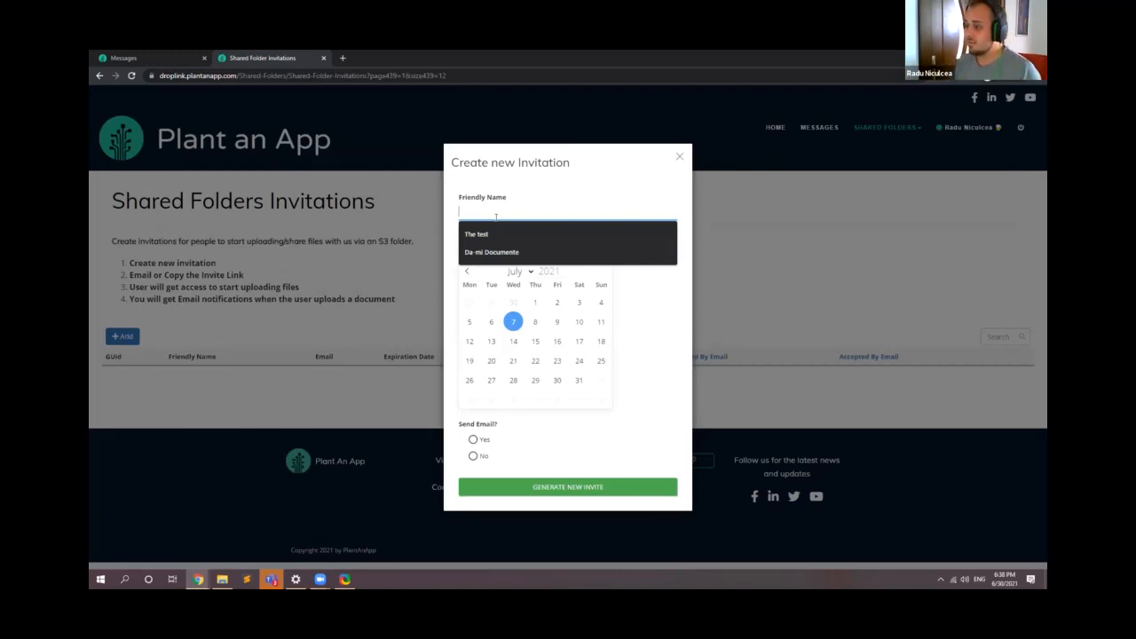
type("Th")
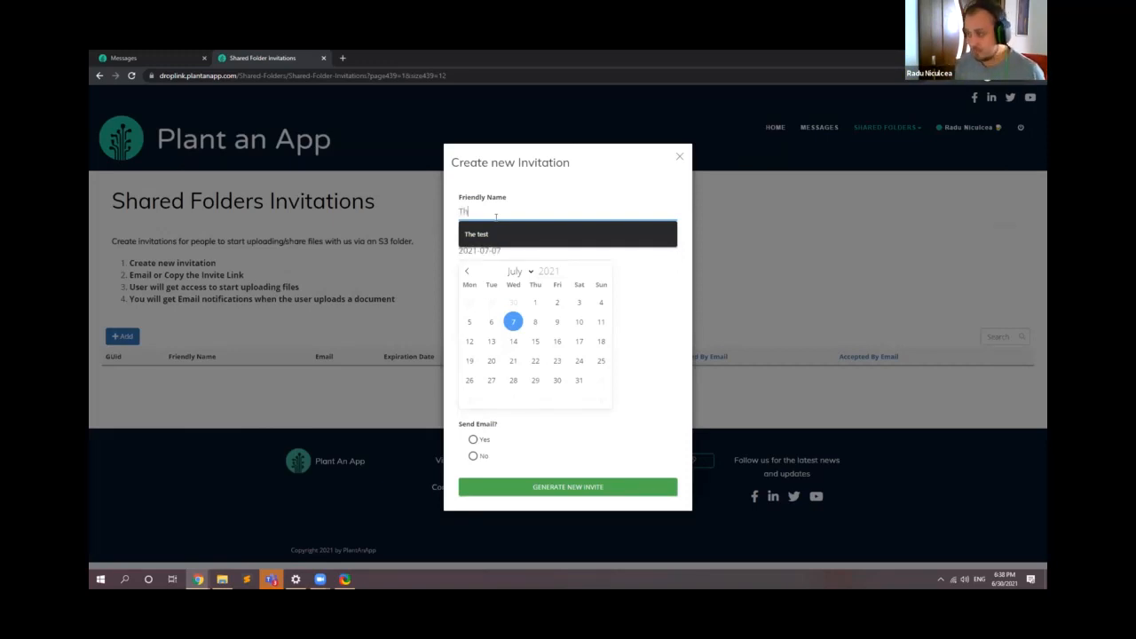
type("e Document f")
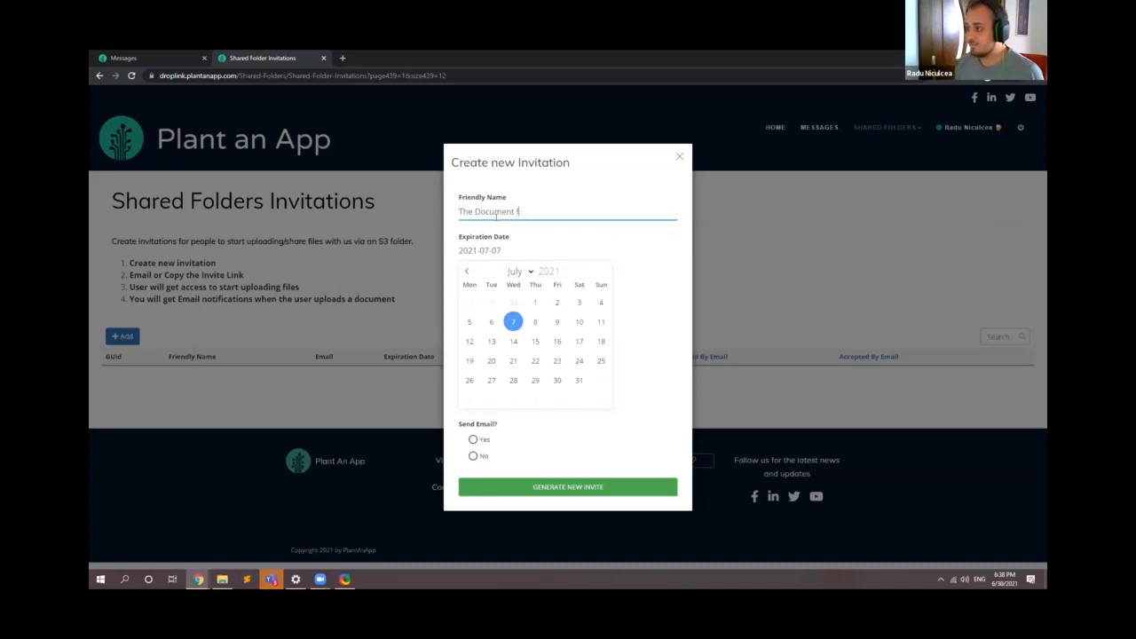
type("roor the Backup")
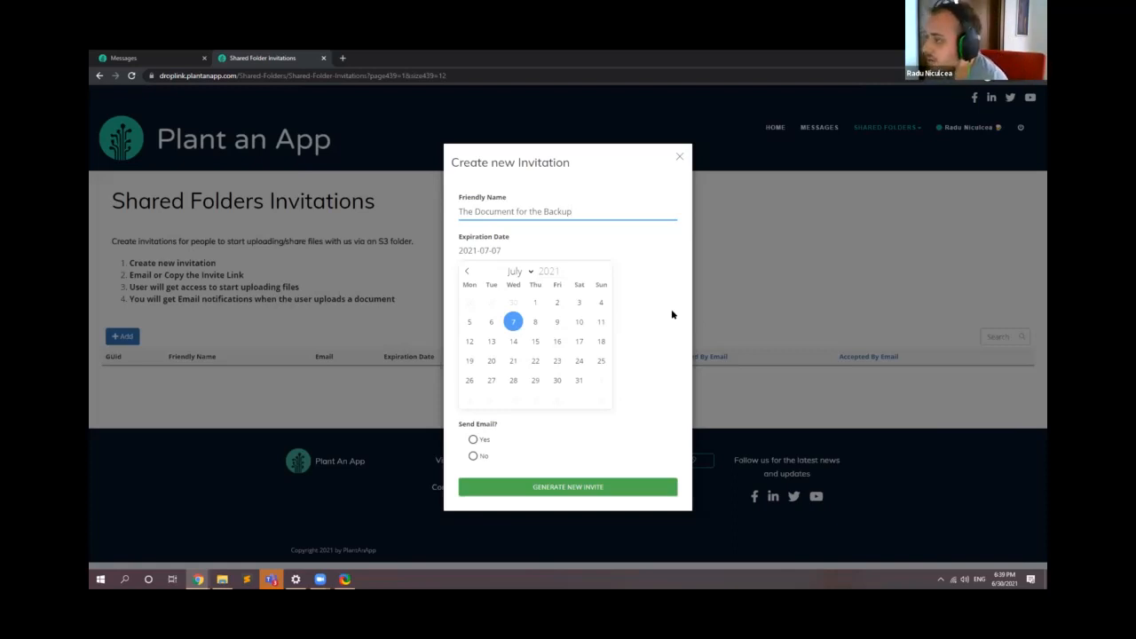
Step: Set the invitation to be sent by email, enter the recipient's email address and generate the invite
left_click(475, 441)
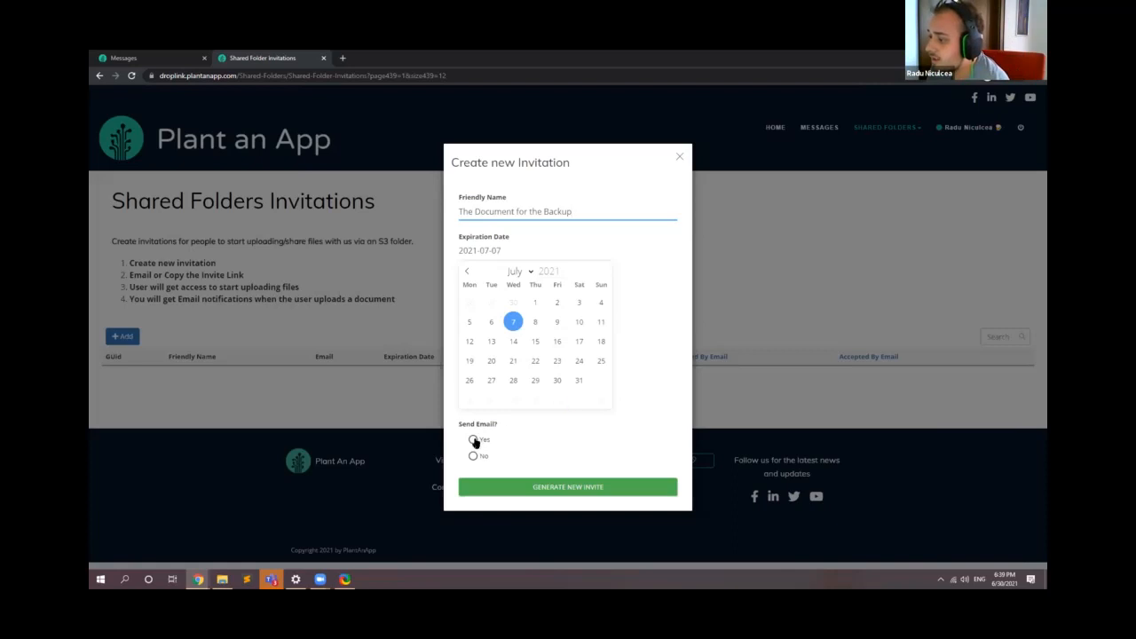
left_click(503, 465)
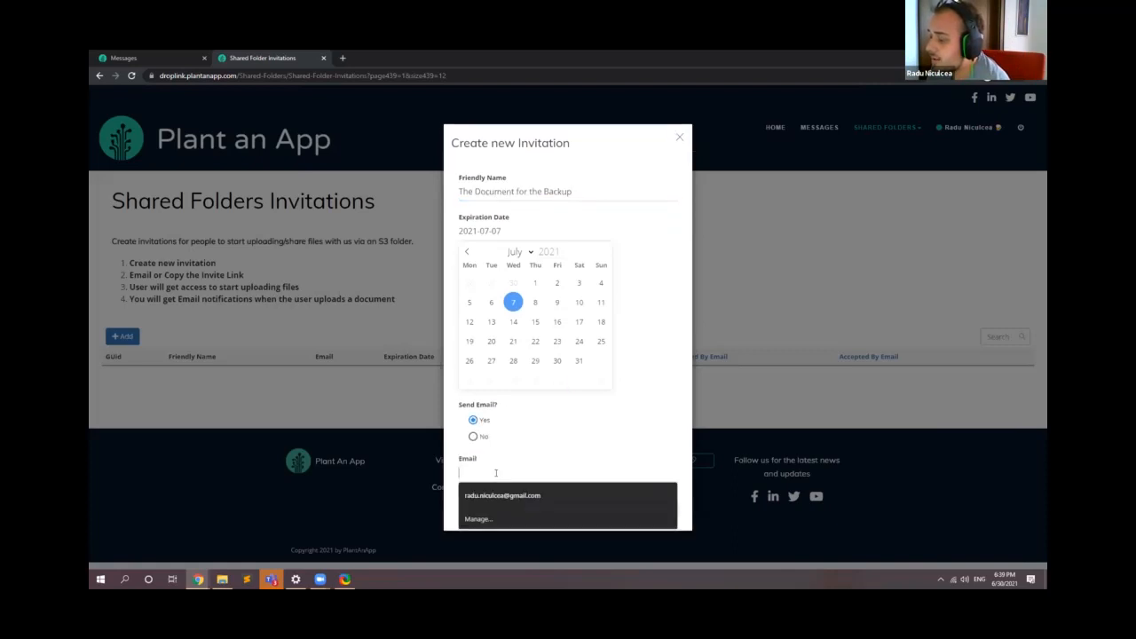
left_click(474, 436)
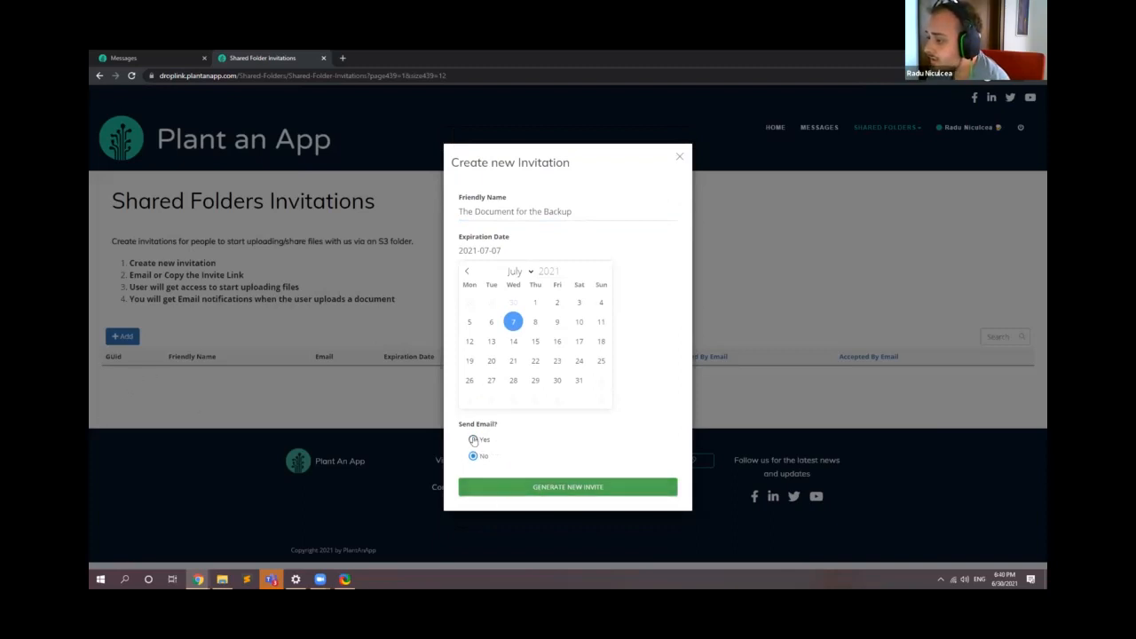
left_click(474, 439)
left_click(499, 465)
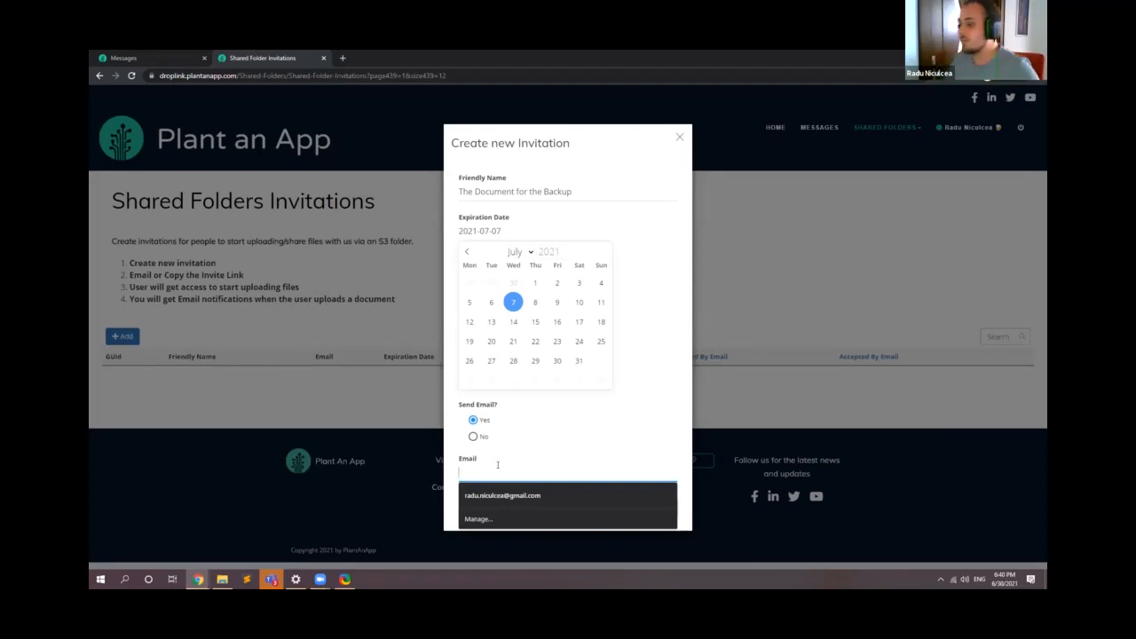
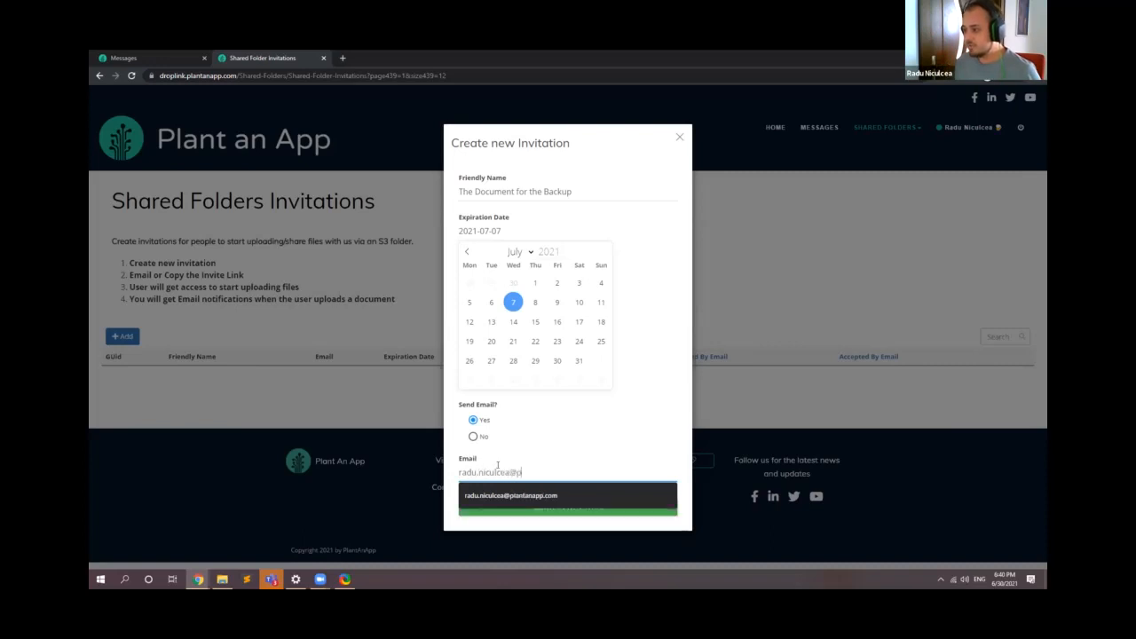
key("Down")
key("Return")
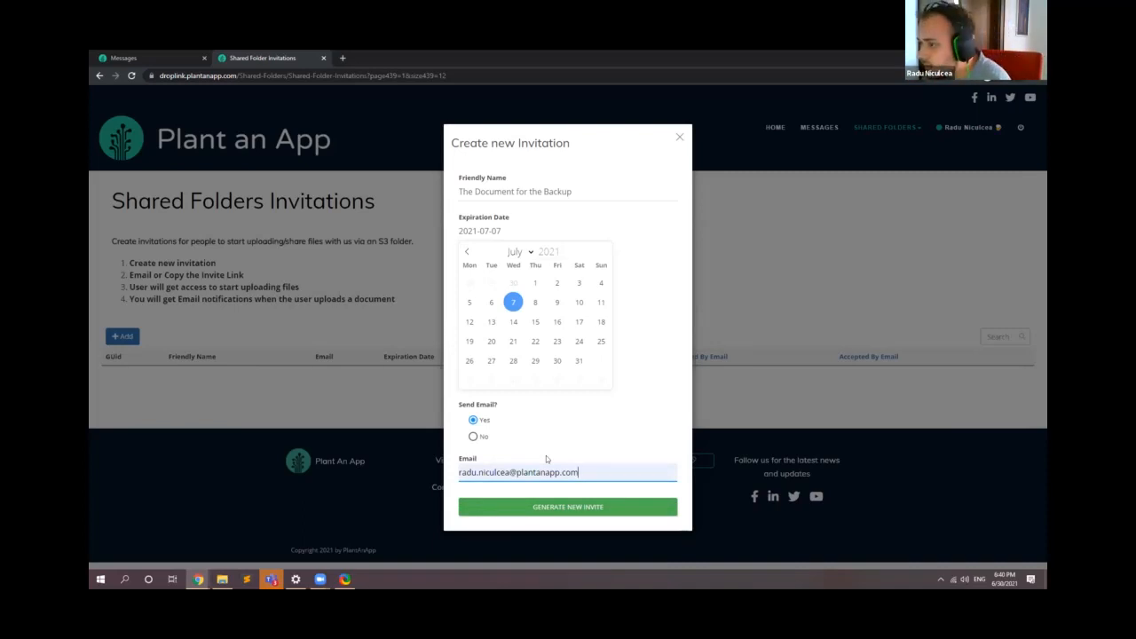
left_click(549, 507)
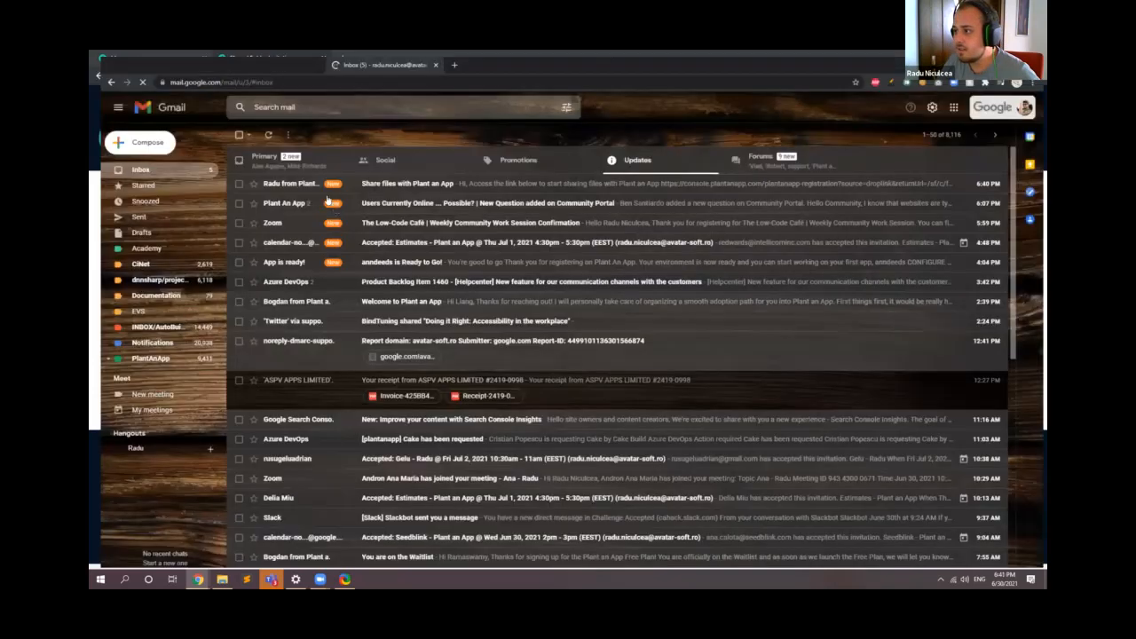
Step: Open the received "Share files with Plant an App" email in Gmail and copy its invitation link
left_click(269, 182)
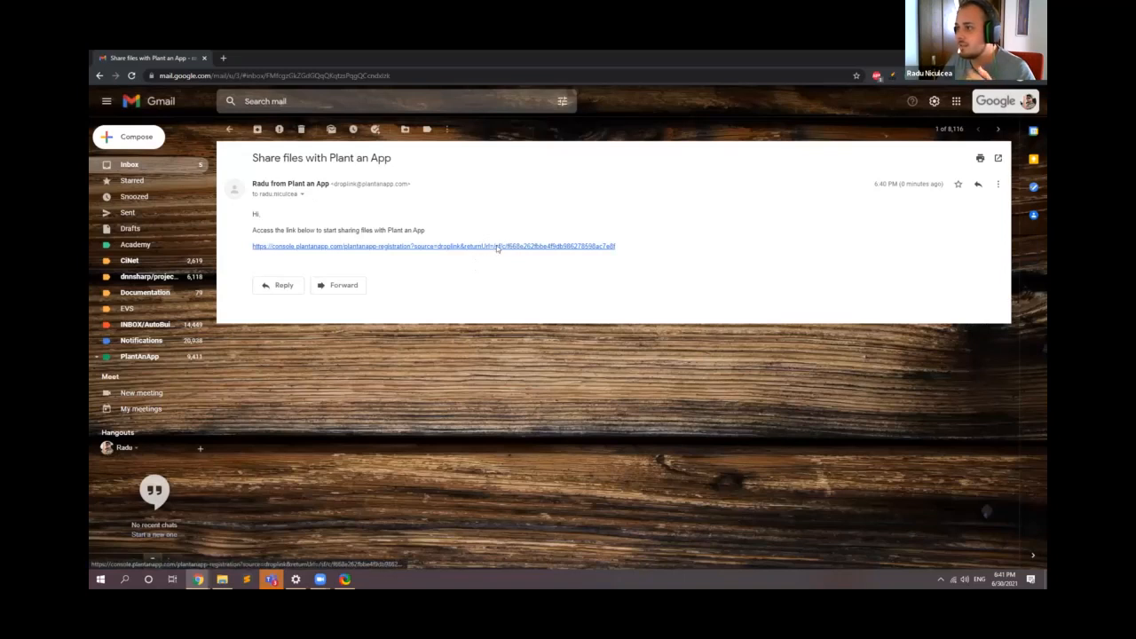
left_click_drag(622, 247, 450, 271)
left_click_drag(625, 246, 253, 248)
key("ctrl+c")
left_click(253, 252)
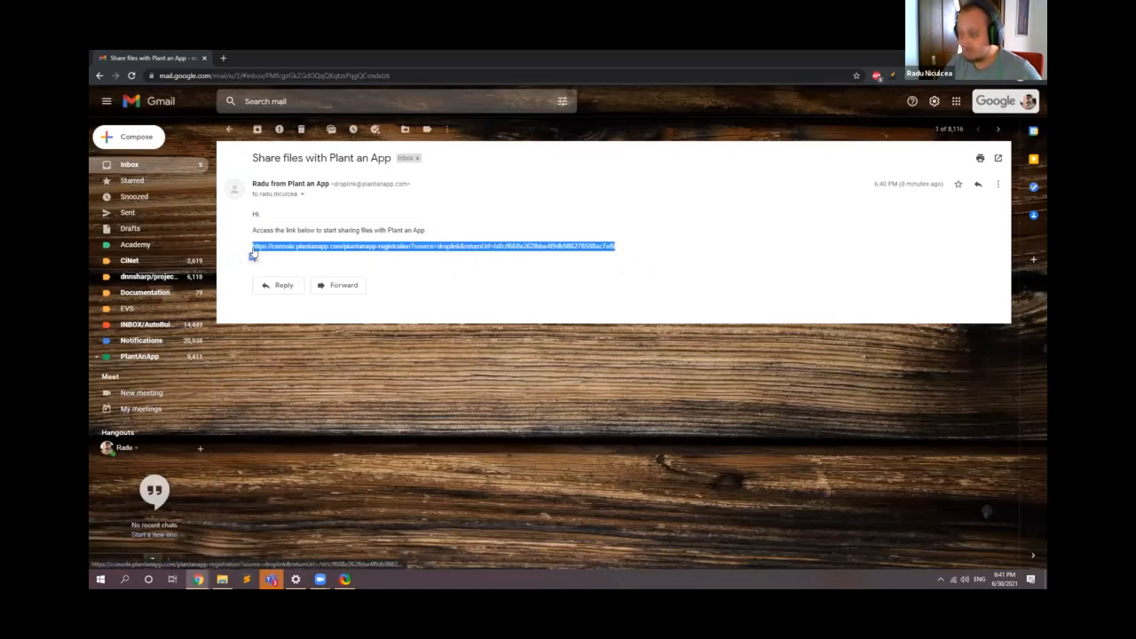
Step: Minimize the open browser windows and load the copied invitation link in a new incognito window
left_click(990, 56)
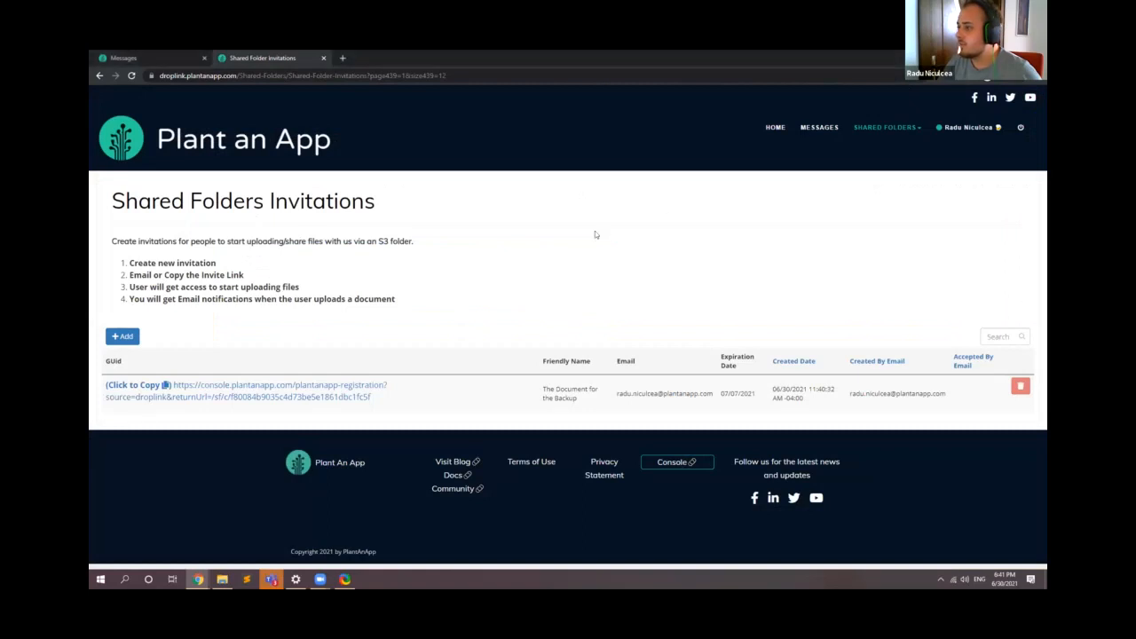
left_click(990, 56)
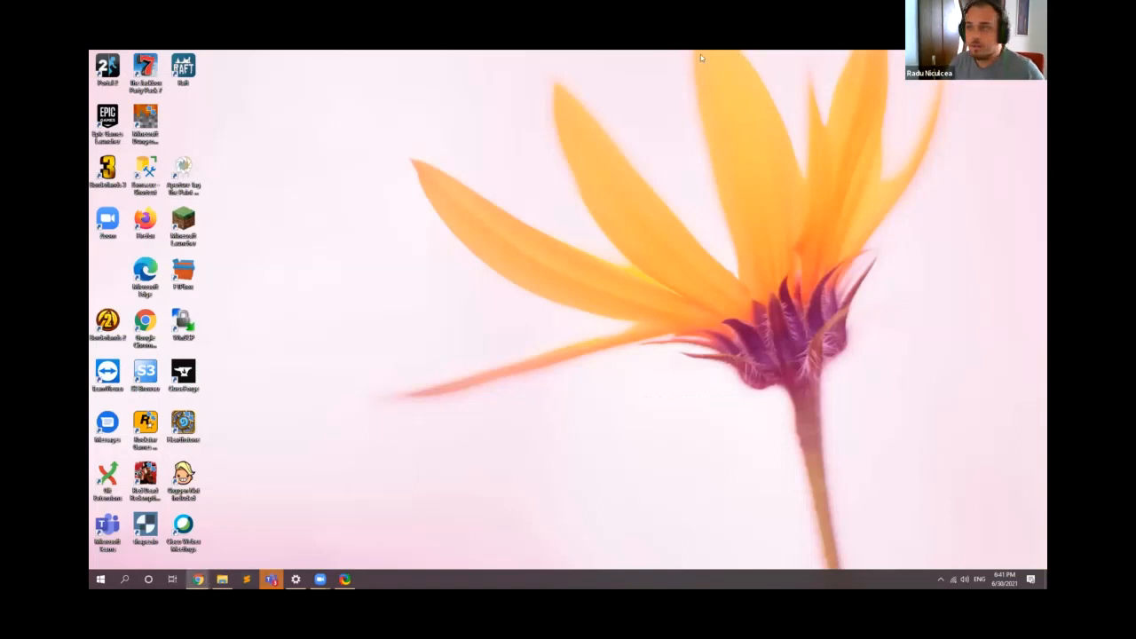
key("ctrl+shift+n")
key("ctrl+v")
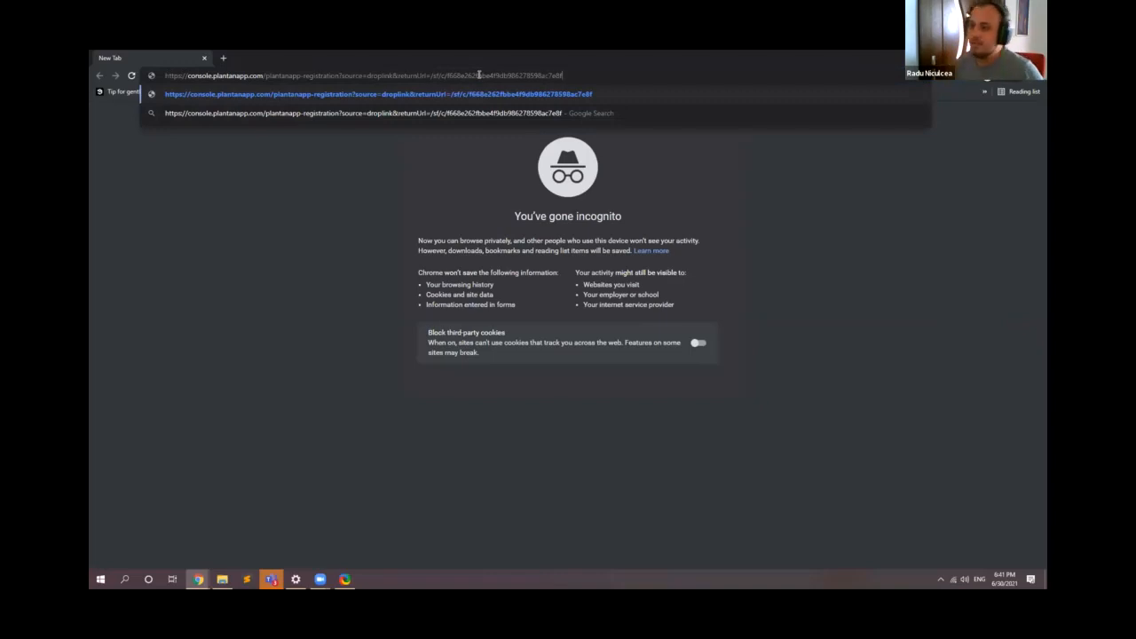
key("Return")
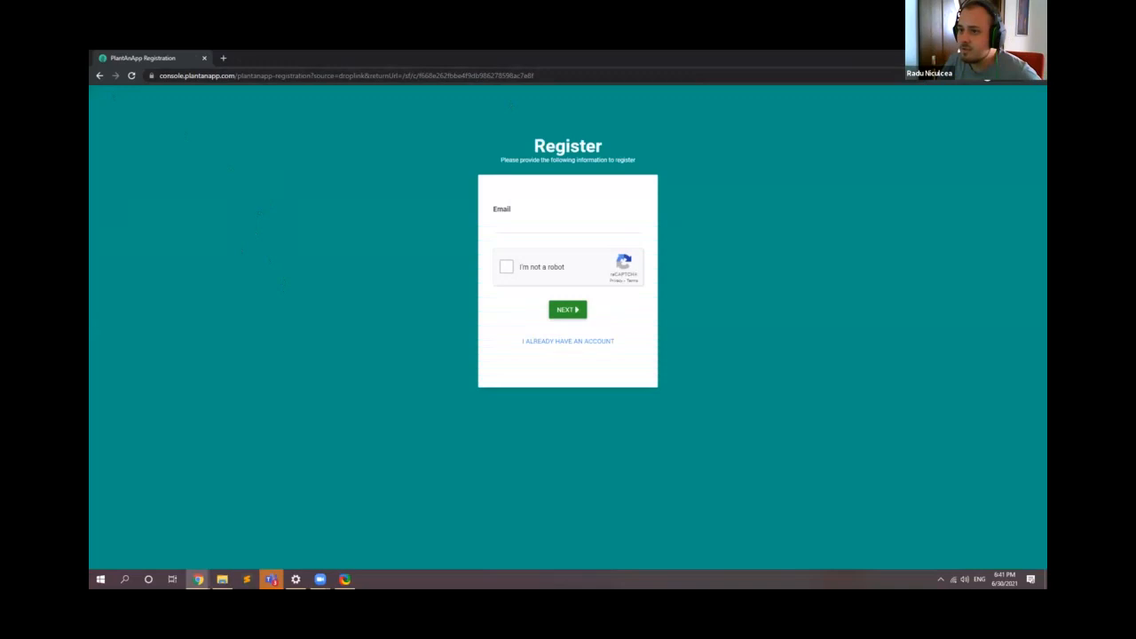
Step: Enter the invited person's email address in the registration form
left_click(578, 225)
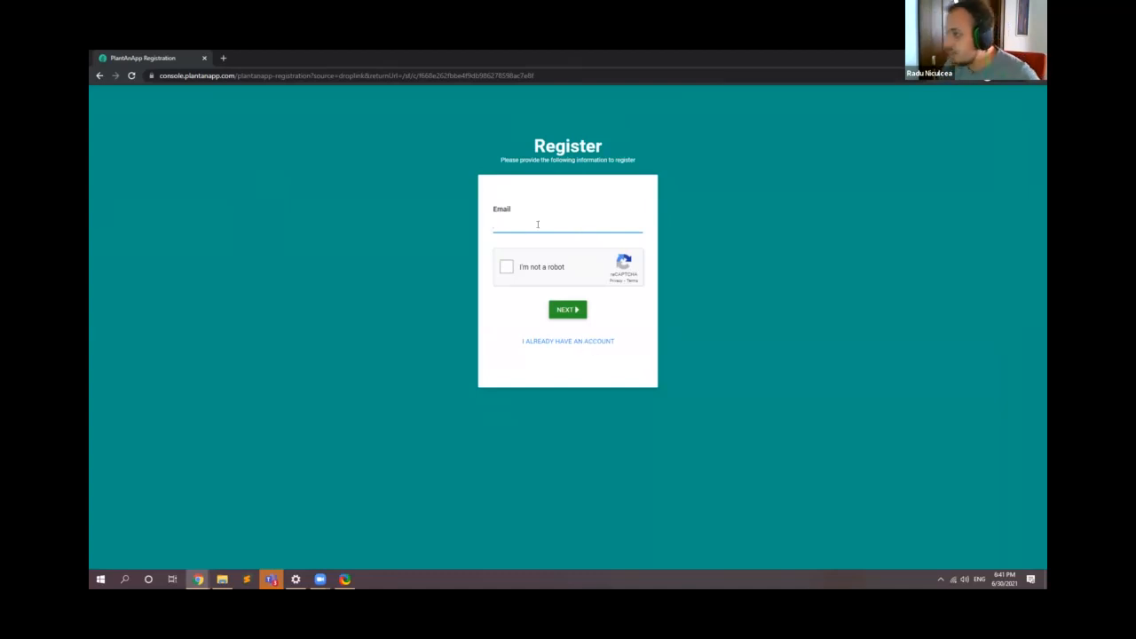
Step: Complete the registration form's reCAPTCHA check by solving the bicycle image challenges
left_click(505, 268)
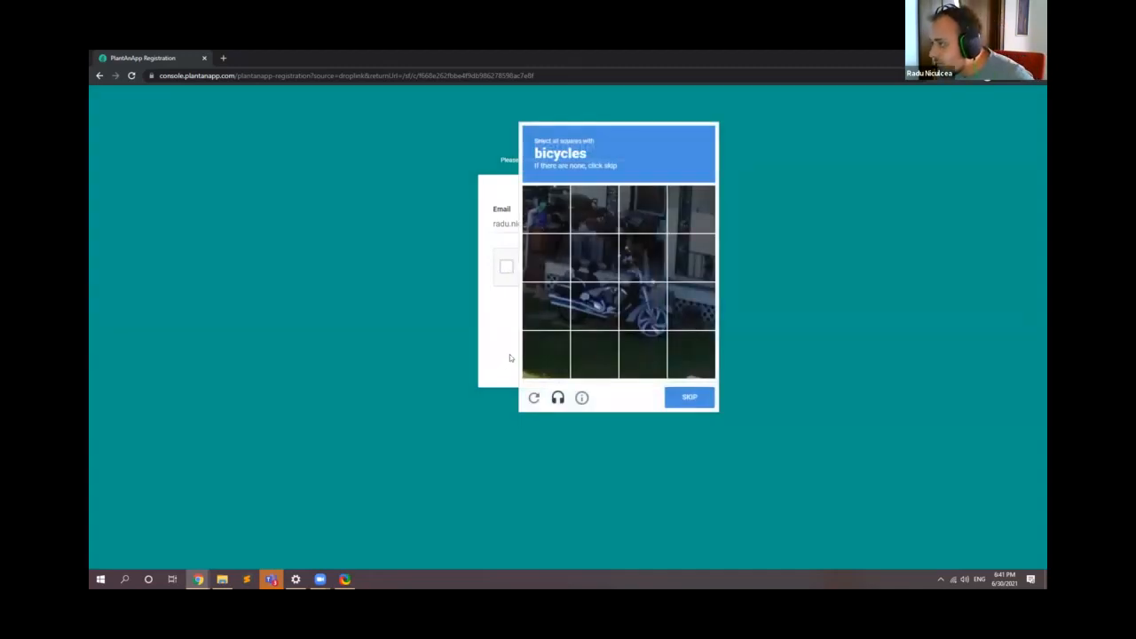
left_click(546, 258)
left_click(595, 257)
left_click(634, 256)
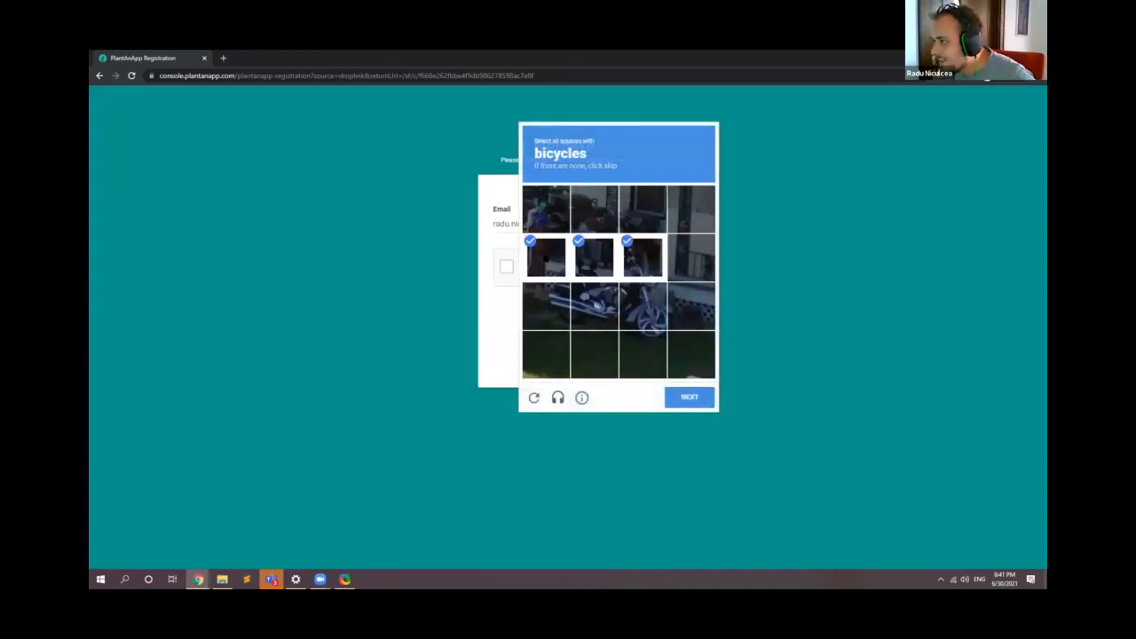
left_click(547, 259)
left_click(595, 258)
left_click(641, 257)
left_click(689, 400)
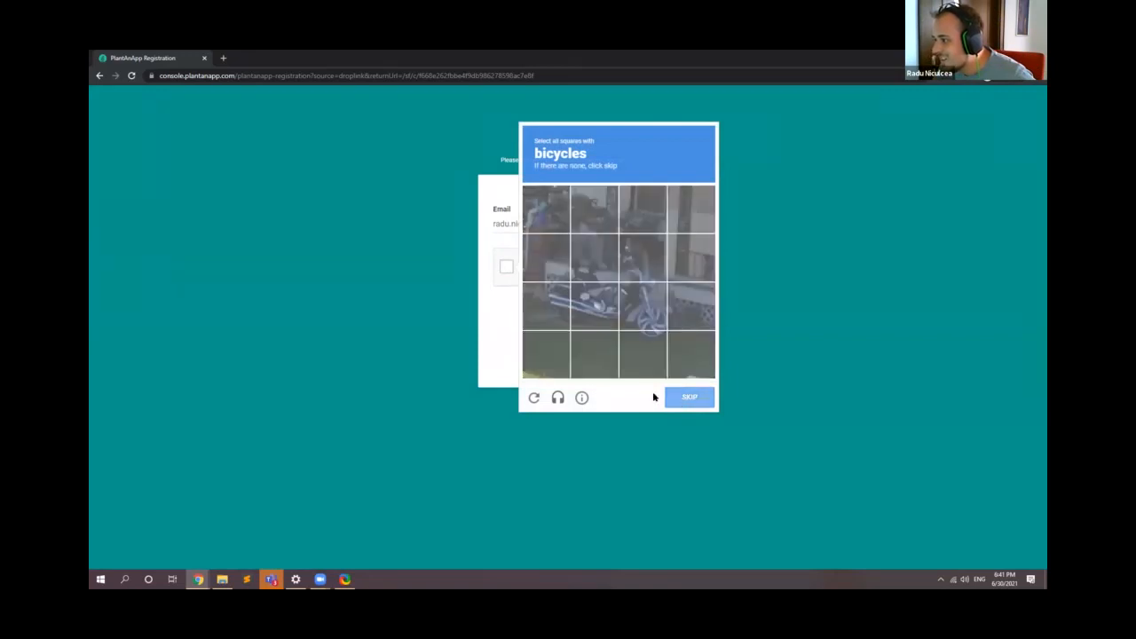
left_click(595, 258)
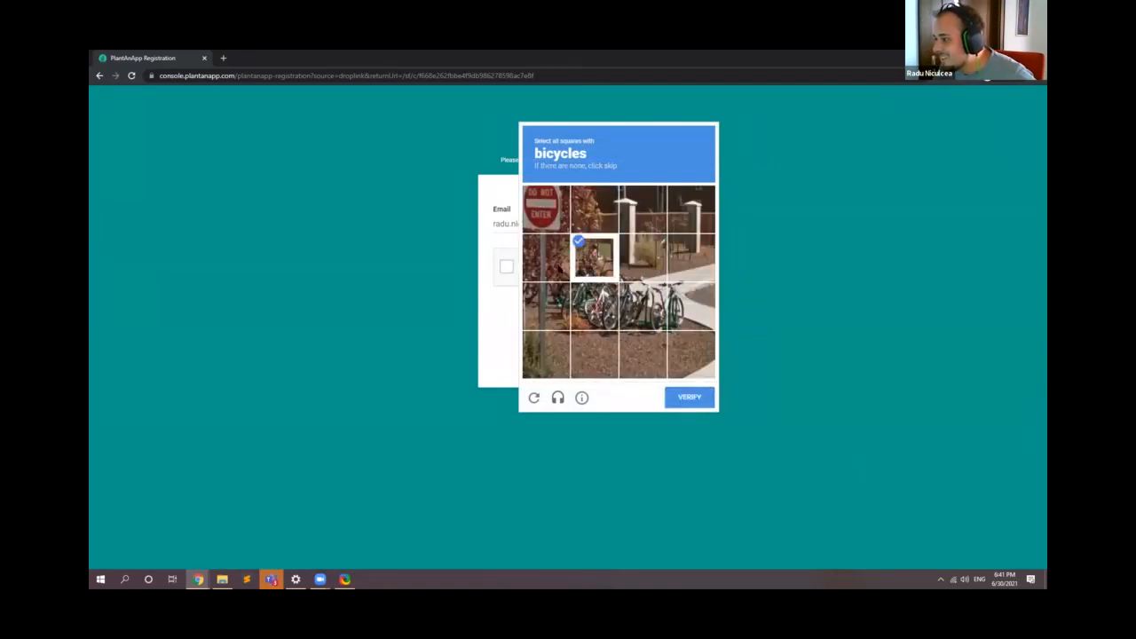
left_click(546, 258)
left_click(546, 307)
left_click(595, 307)
left_click(643, 257)
left_click(643, 307)
left_click(689, 306)
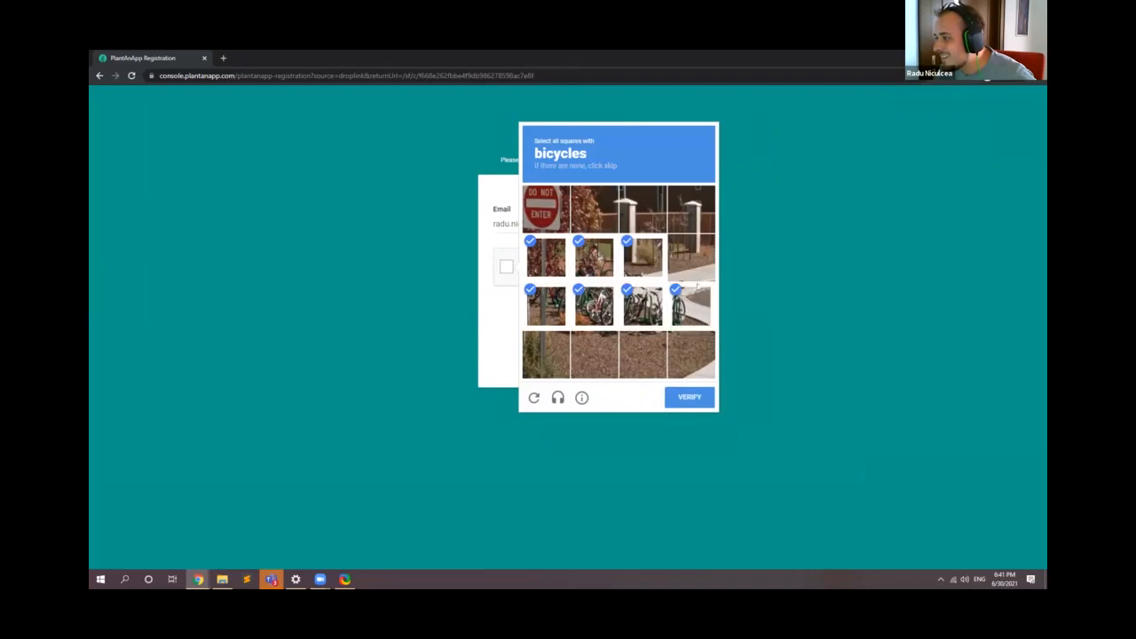
left_click(691, 257)
left_click(698, 397)
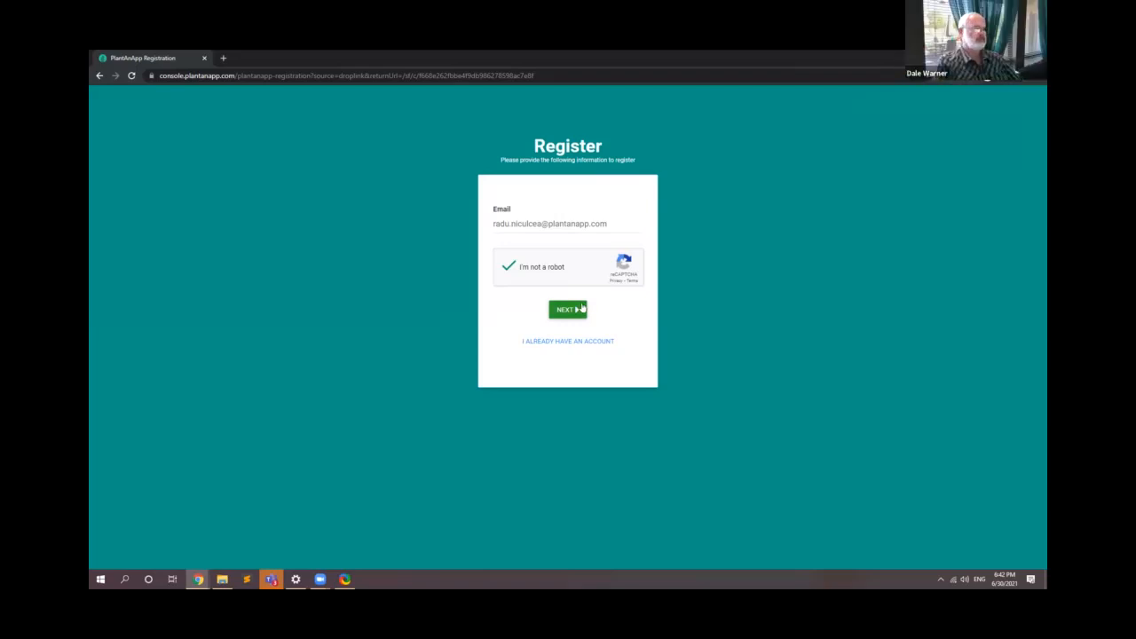
Step: Submit the registration form, fill in the saved account password and log in to DropLink
left_click(584, 308)
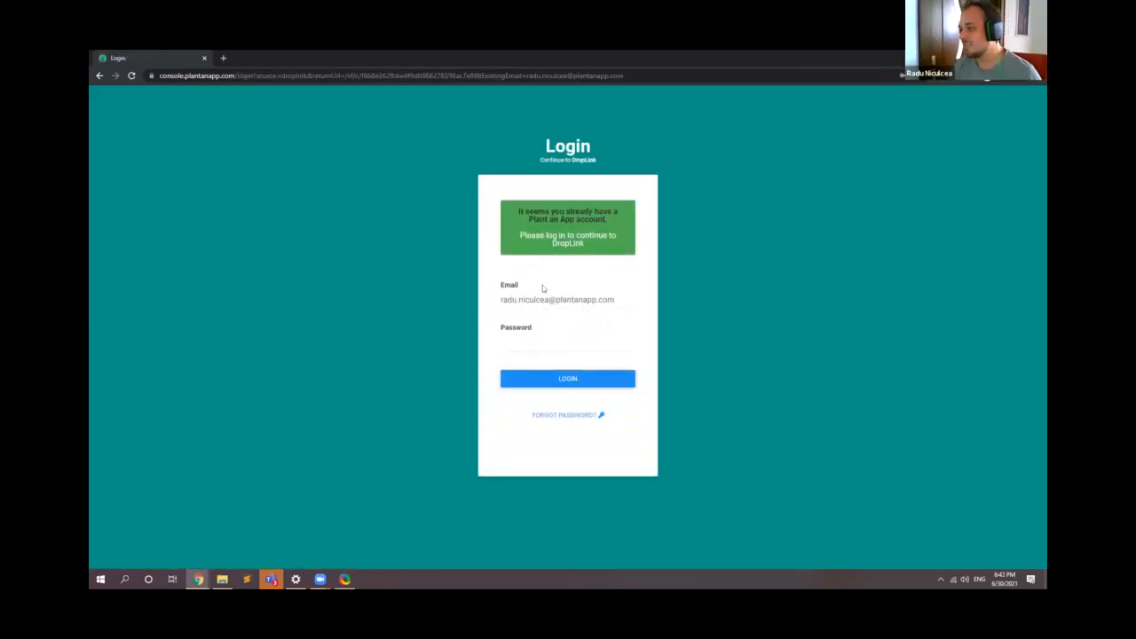
left_click(552, 342)
left_click(562, 70)
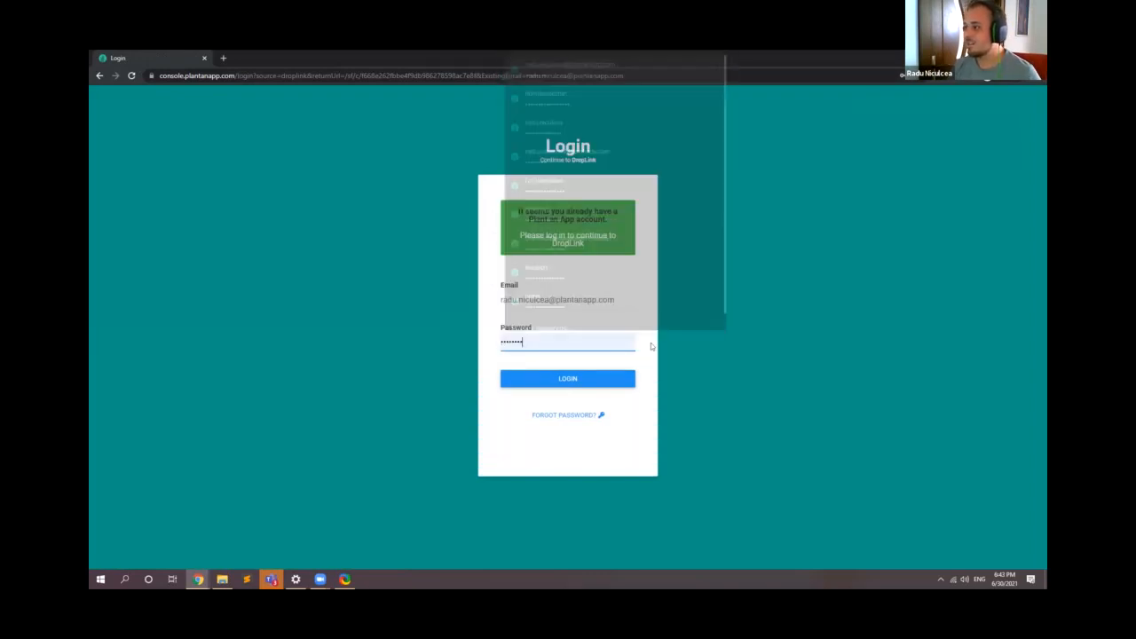
left_click(610, 377)
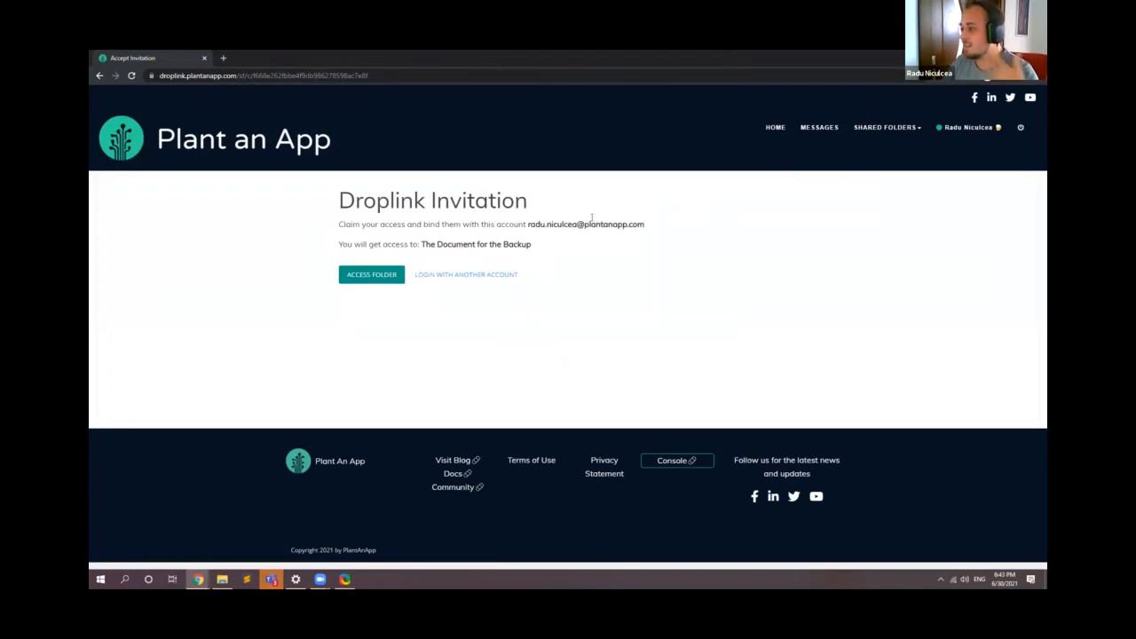
Step: Check the account and folder named in the Droplink invitation, then access the shared folder The Document for the Backup
left_click_drag(529, 224, 677, 225)
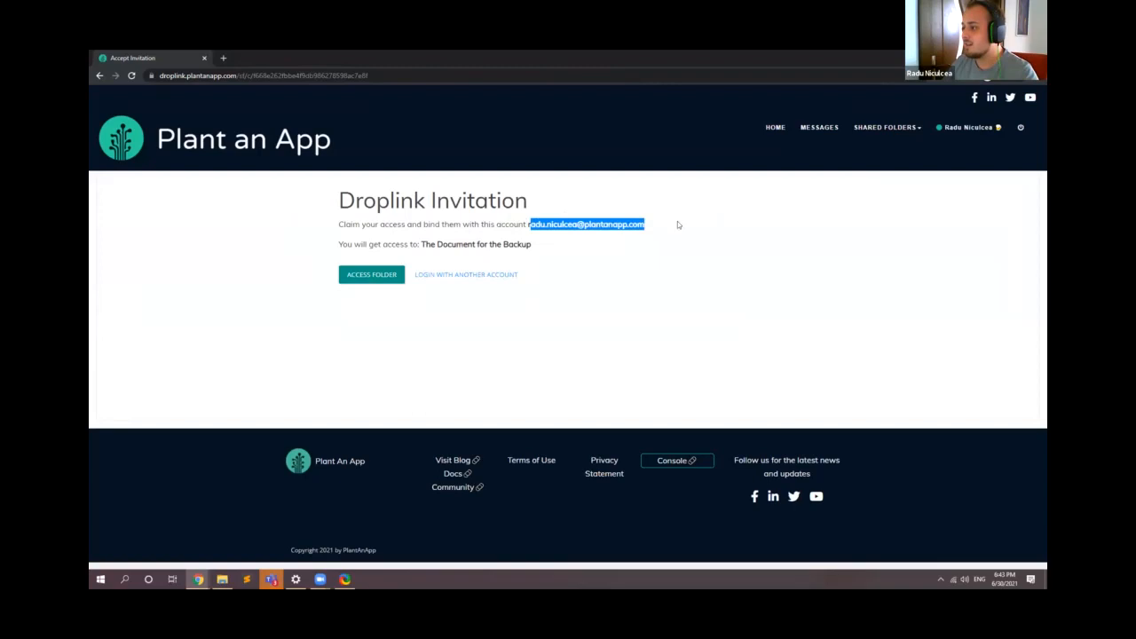
left_click(621, 246)
left_click_drag(427, 250, 556, 245)
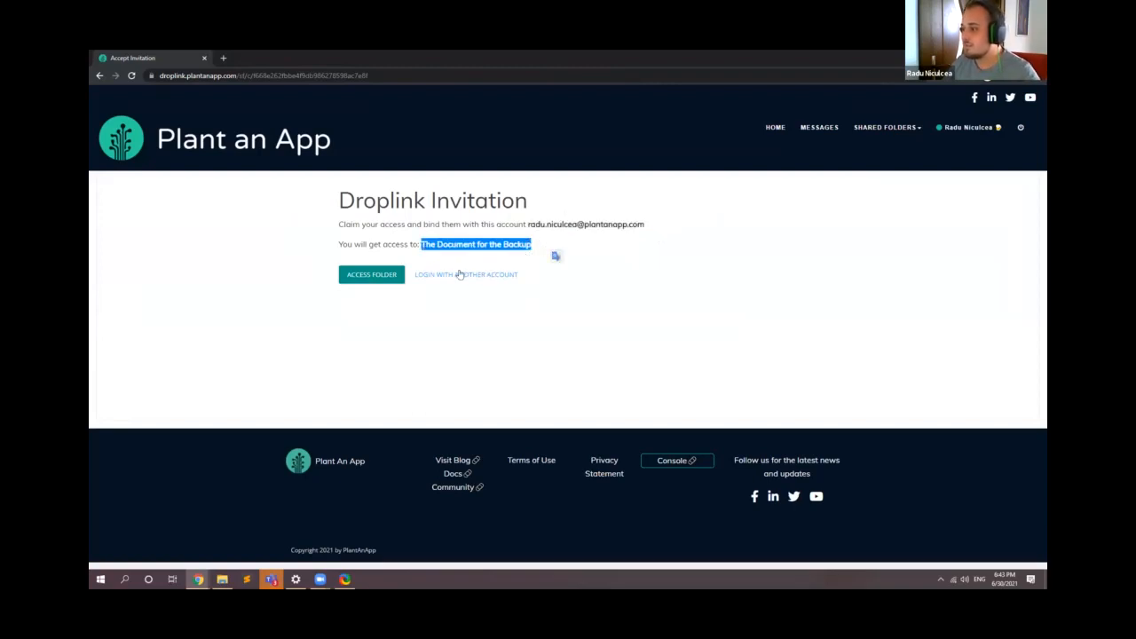
left_click(387, 277)
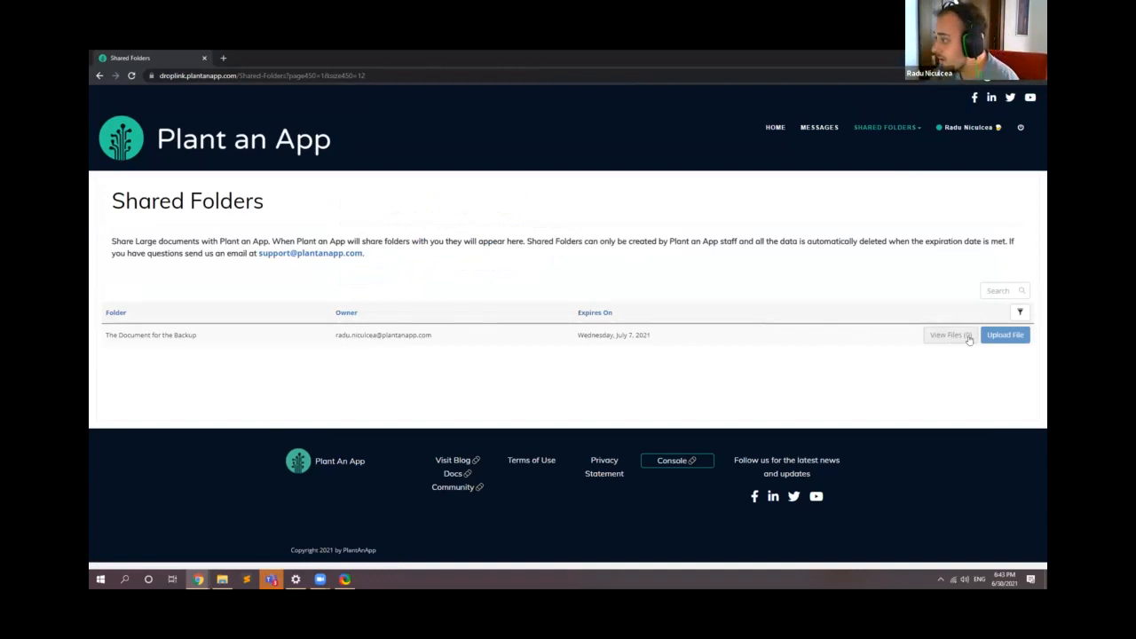
Step: Upload DNN_Platform_9.9.1_Install.zip to the shared folder The Document for the Backup and copy the uploaded file's link address
left_click(1018, 337)
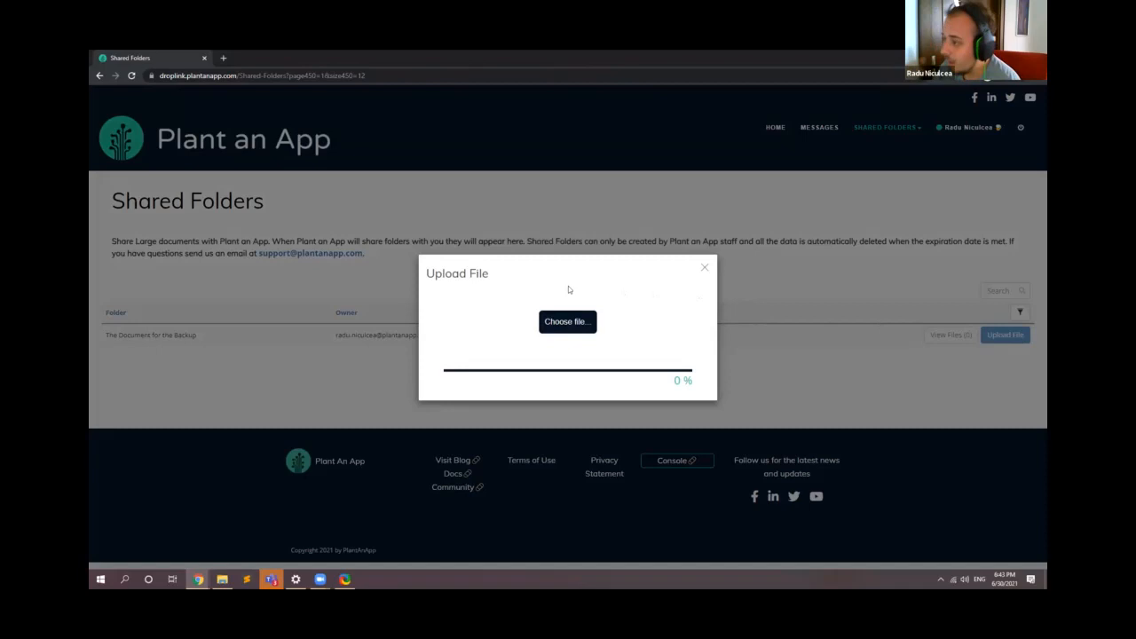
left_click(570, 322)
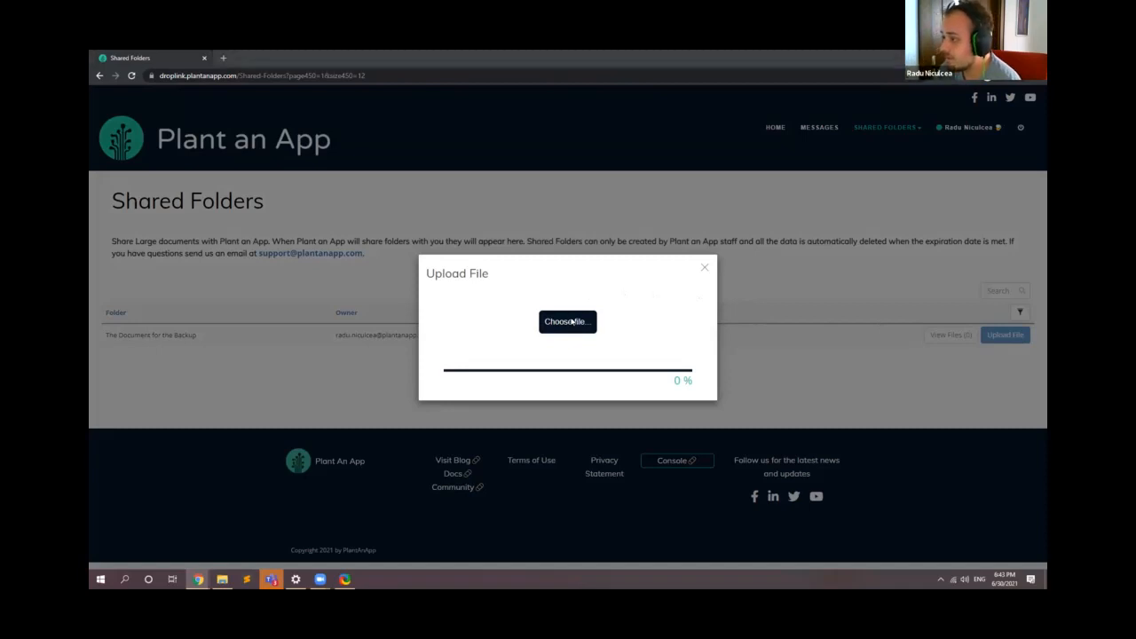
scroll(284, 267, "up", 5)
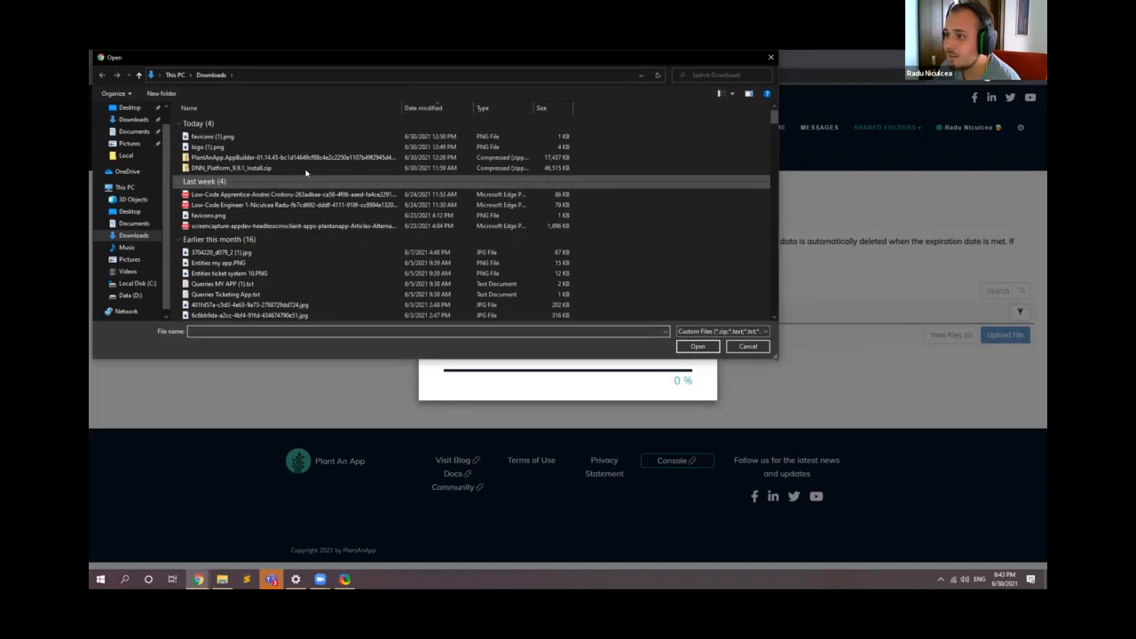
left_click(306, 168)
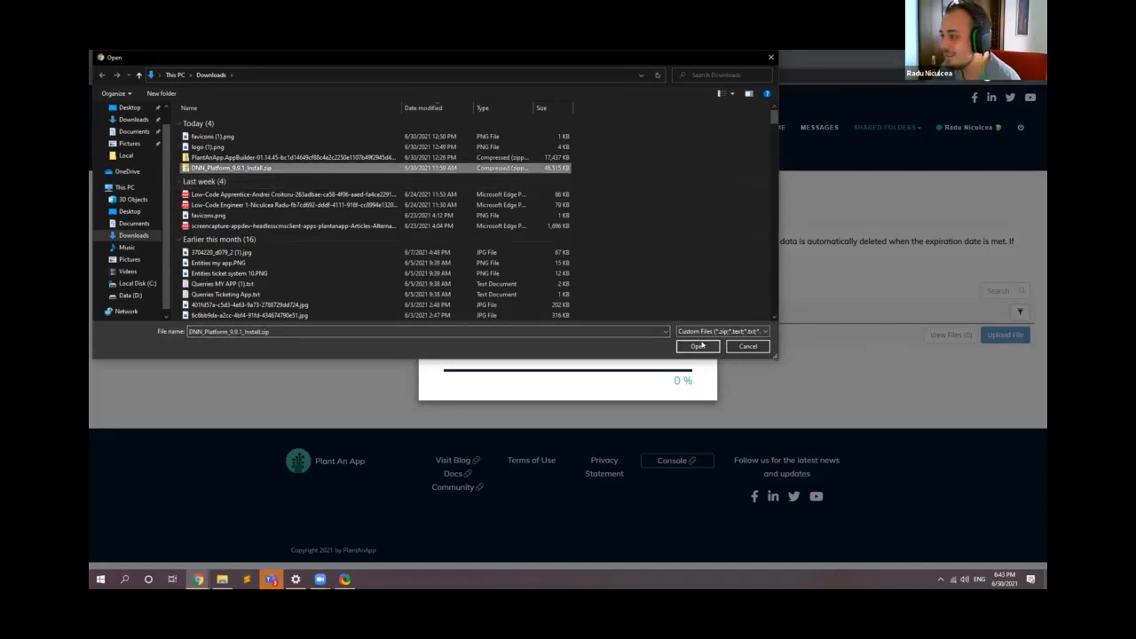
left_click(698, 346)
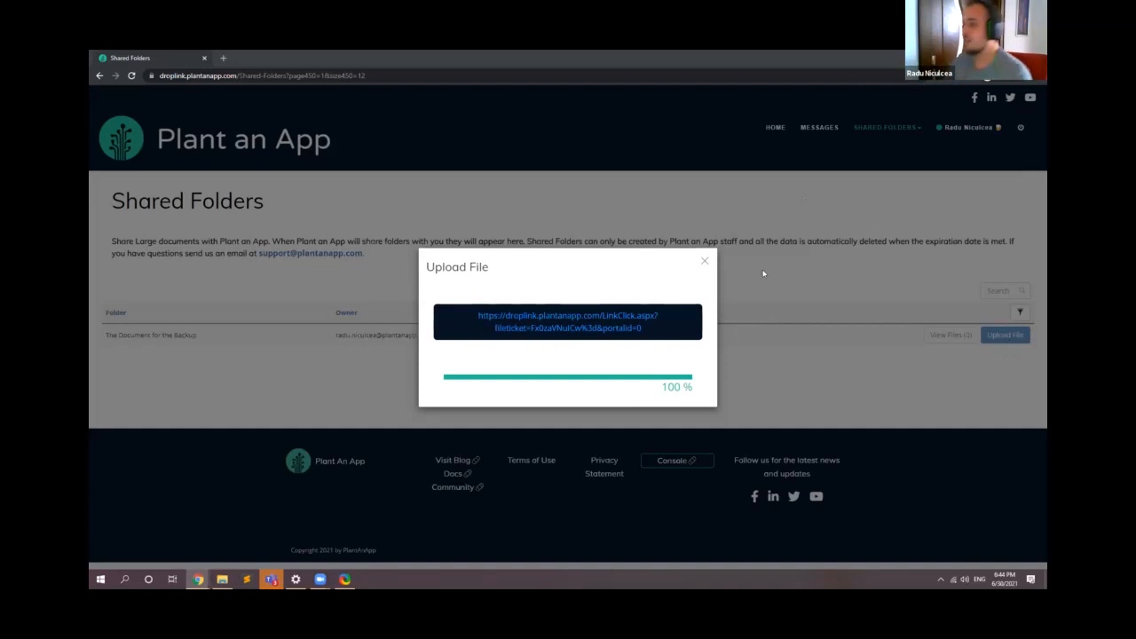
left_click(705, 260)
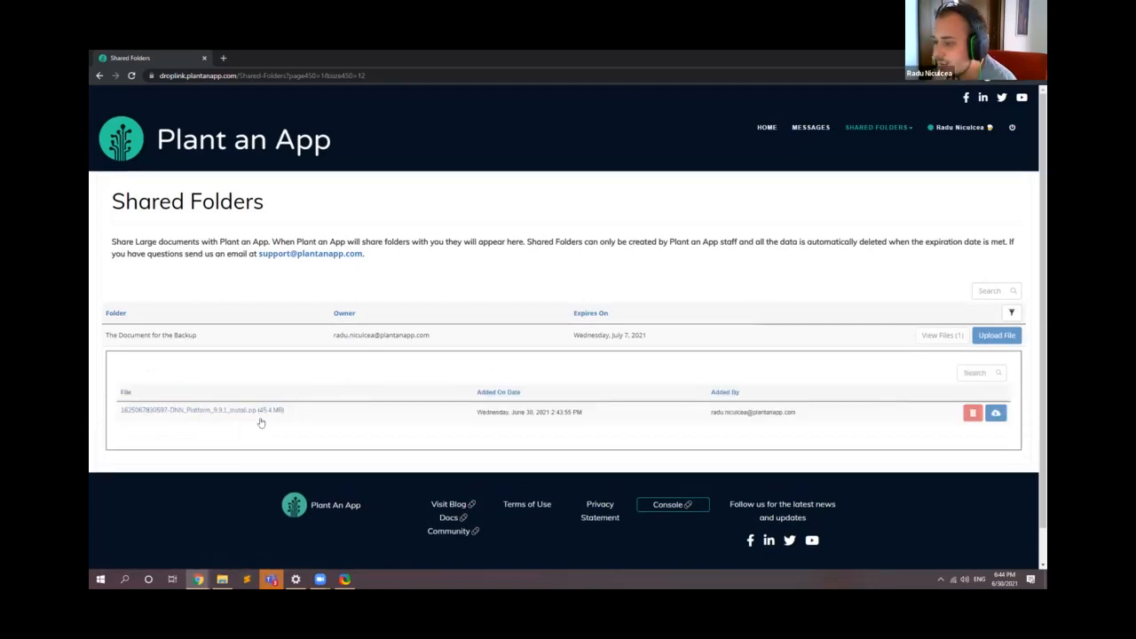
right_click(270, 413)
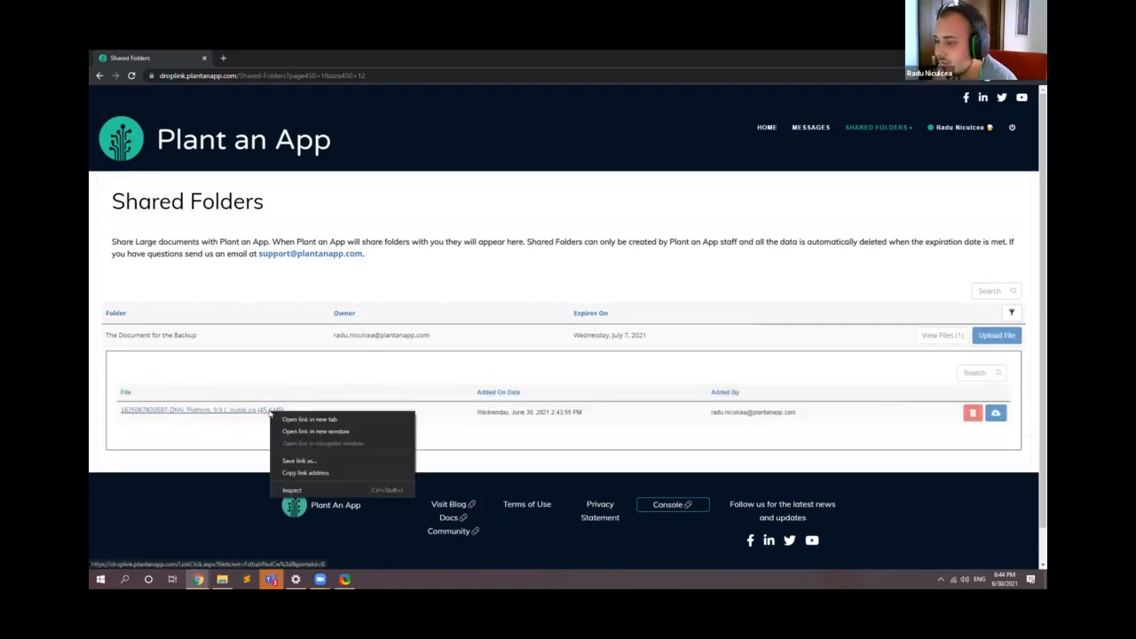
left_click(318, 475)
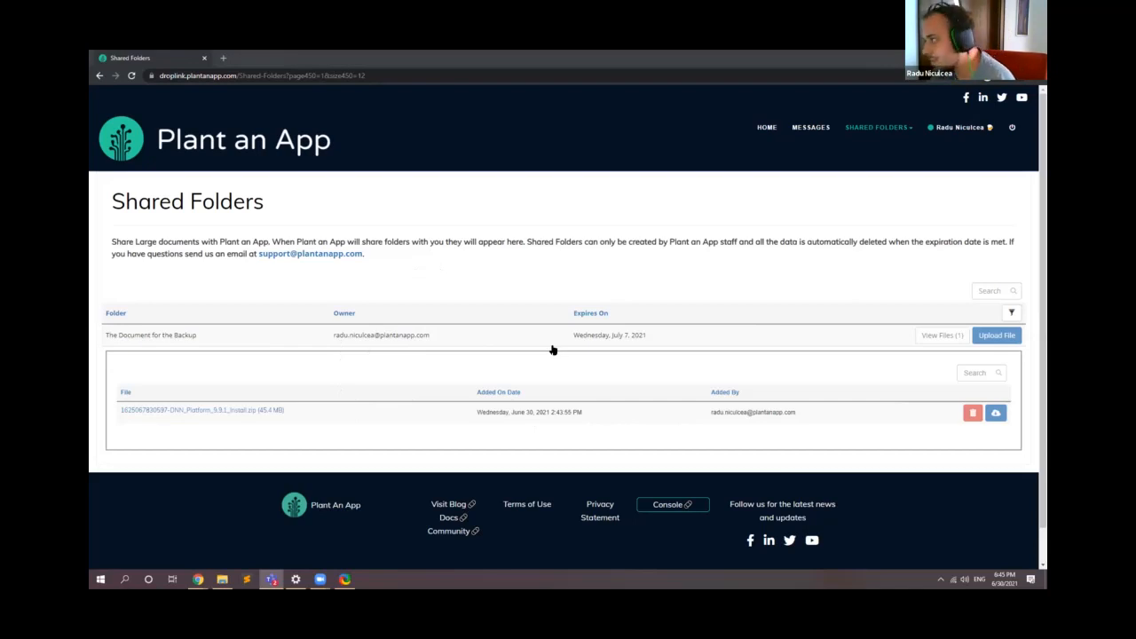
Step: Start downloading the uploaded DNN_Platform_9.9.1_Install.zip from the shared folder, cancel the download and dismiss its entry
left_click(279, 409)
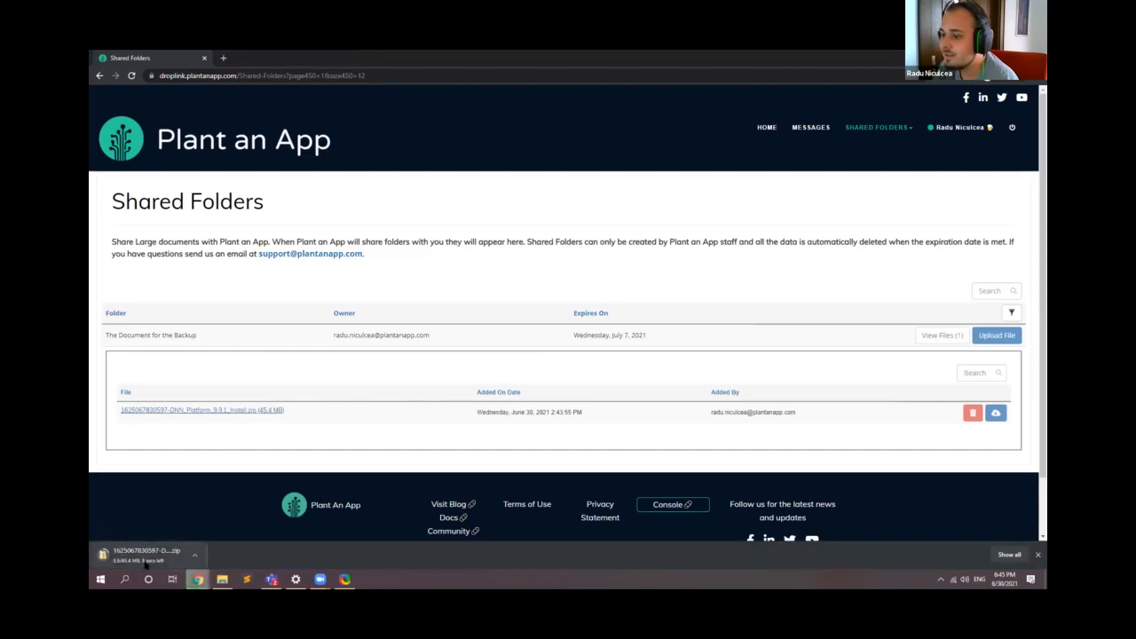
left_click(195, 555)
left_click(213, 540)
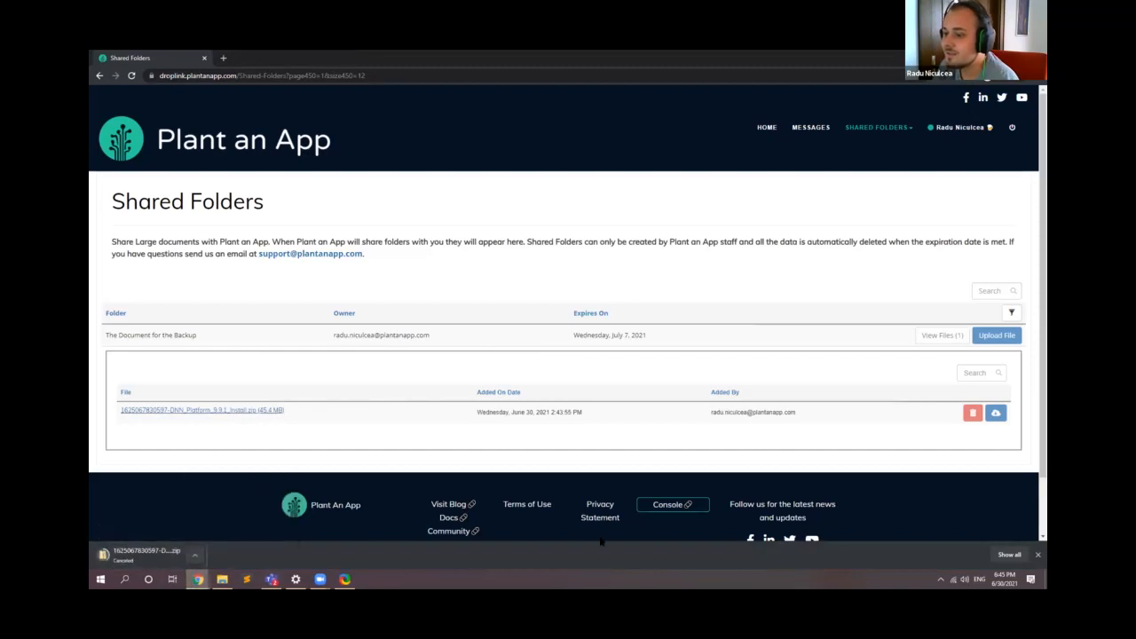
left_click(1038, 555)
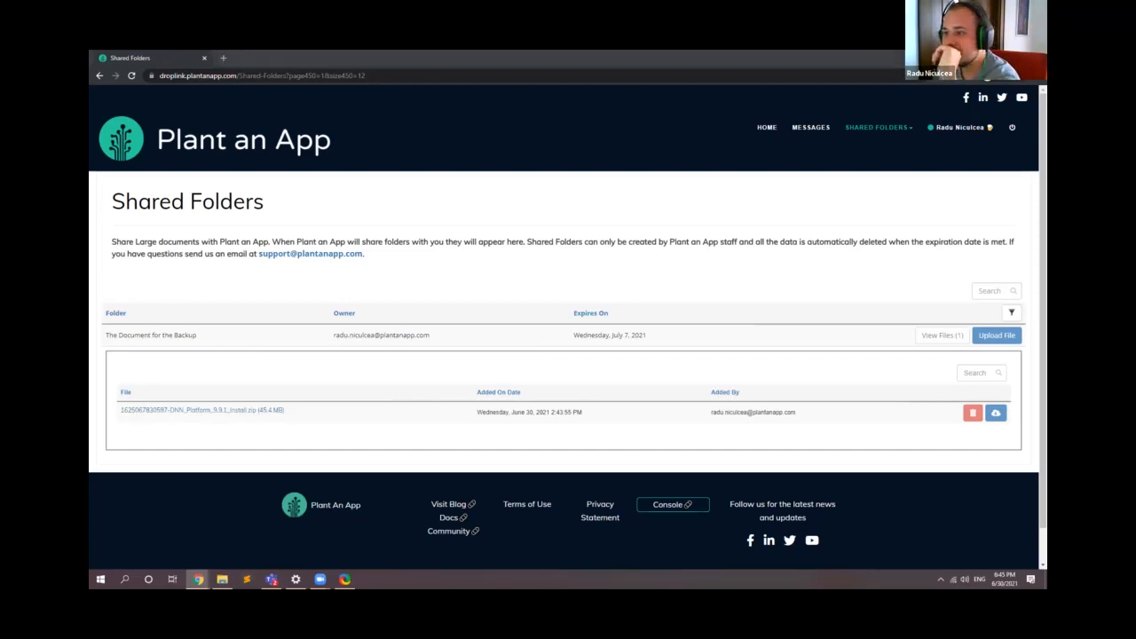
left_click(996, 335)
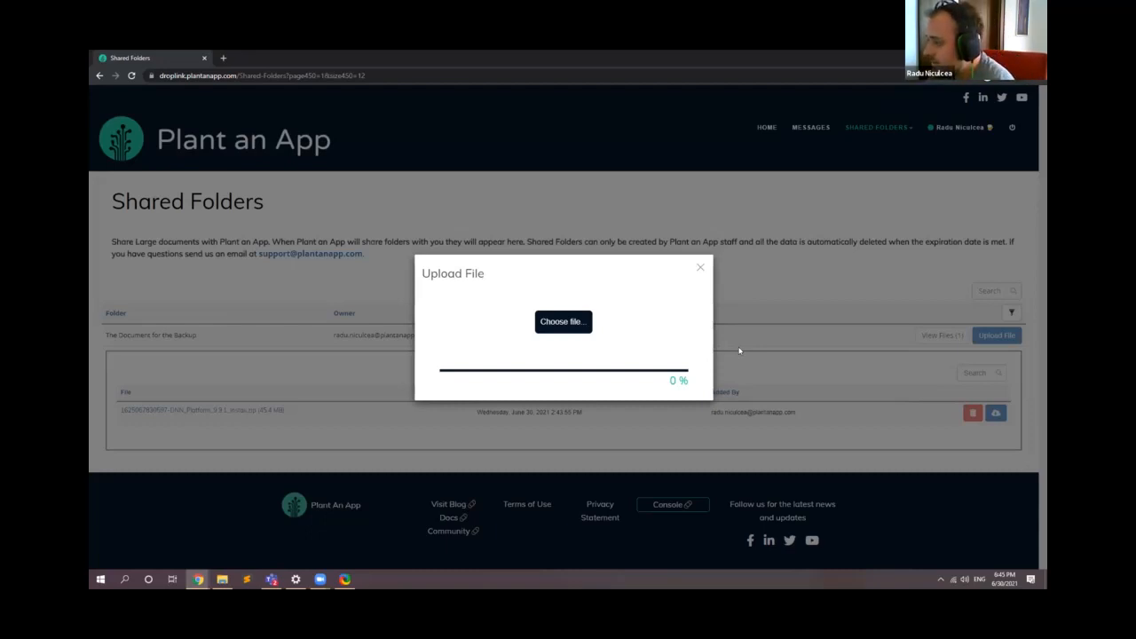
left_click(701, 266)
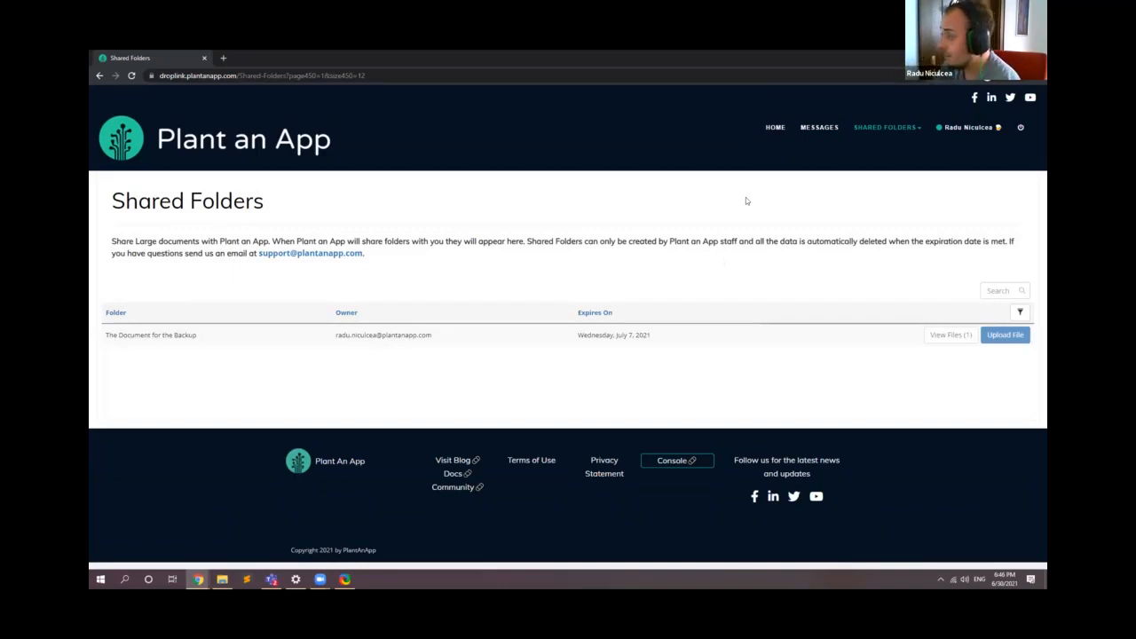
Step: Go to the Share Files page and add a shared folder named Dummy with expiration date 2021-07-07
left_click(870, 166)
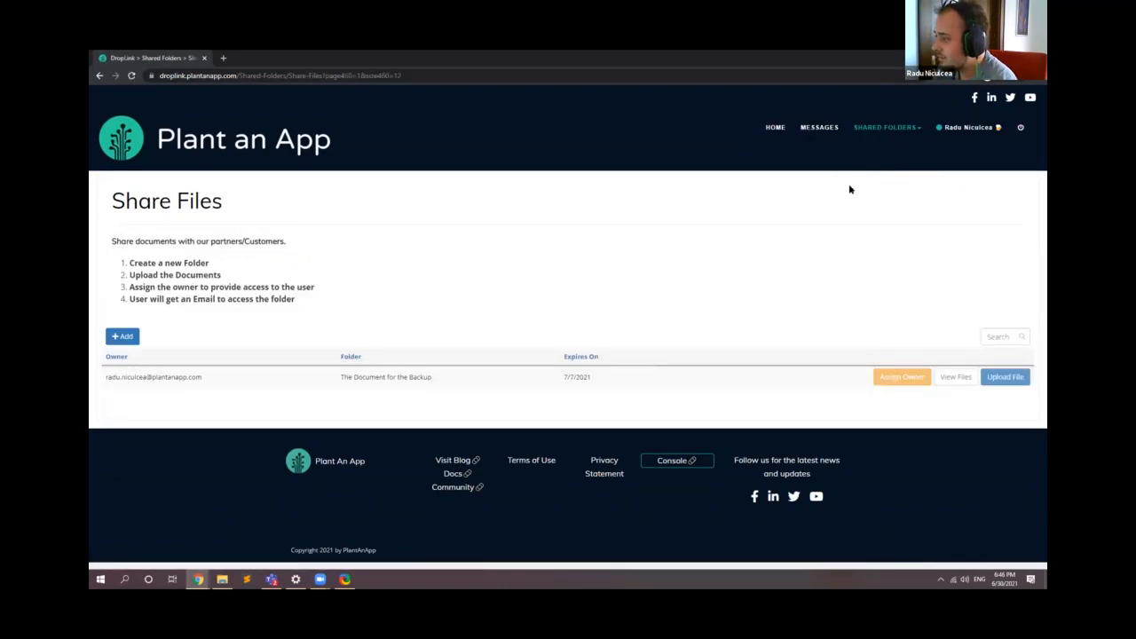
left_click(124, 338)
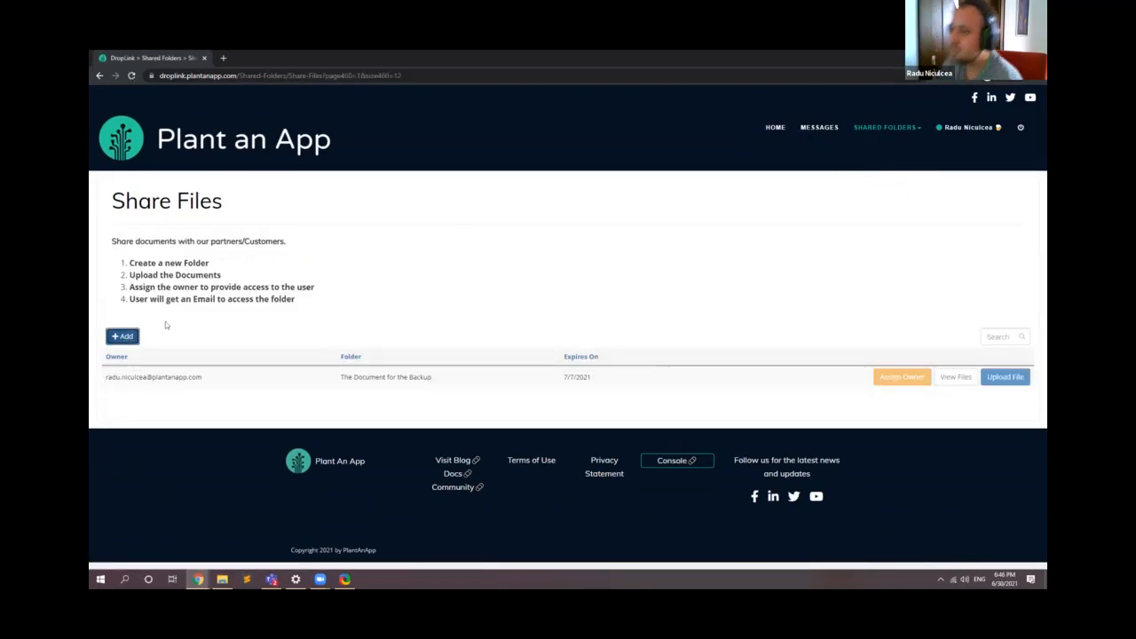
left_click(510, 241)
type("Dummy")
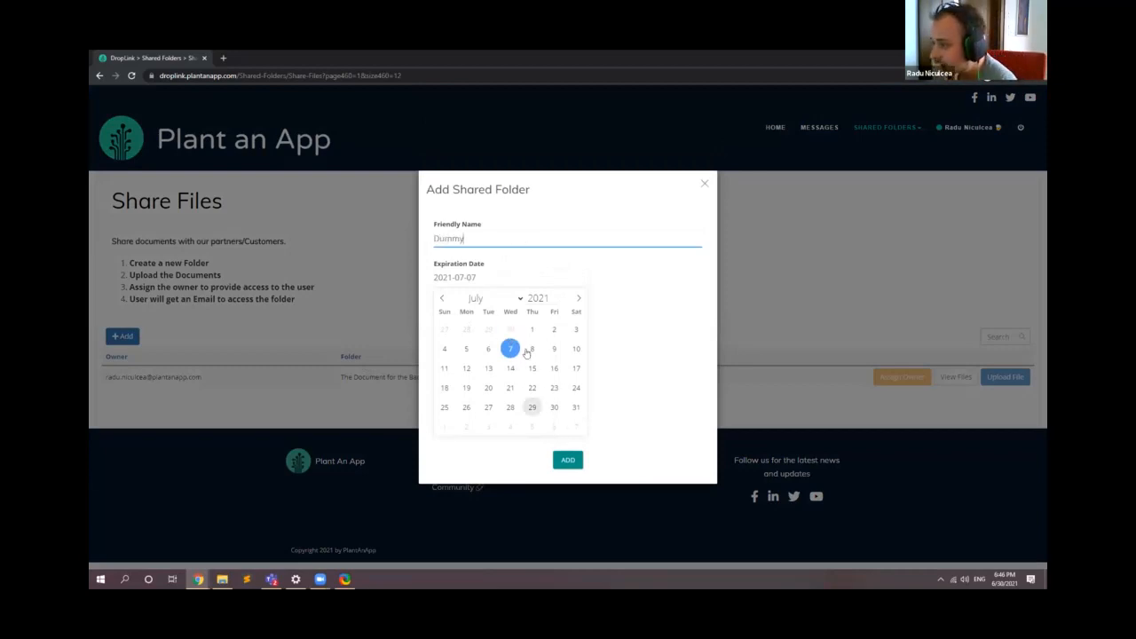
left_click(569, 460)
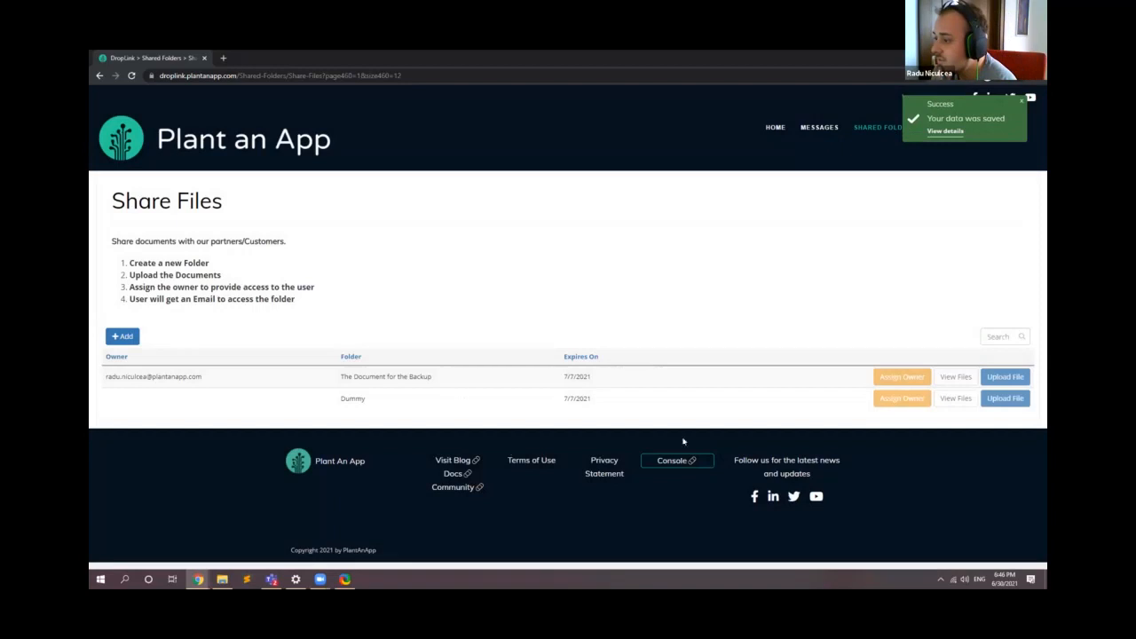
Step: Upload favicons (1).png from Downloads to the Dummy shared folder and close the upload form
left_click(1006, 402)
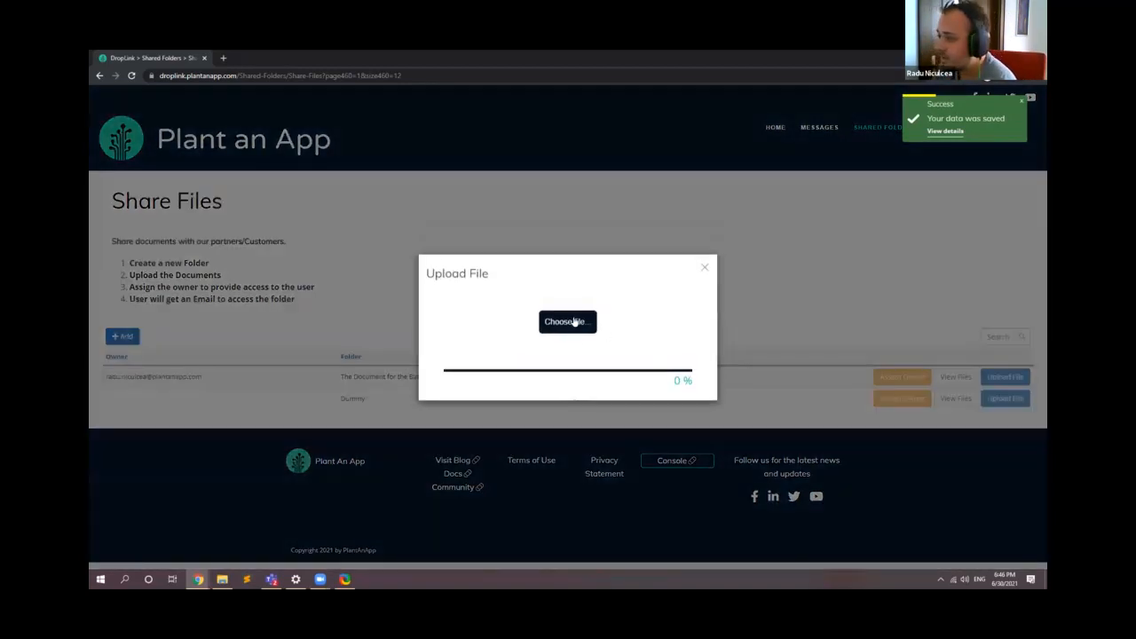
left_click(567, 321)
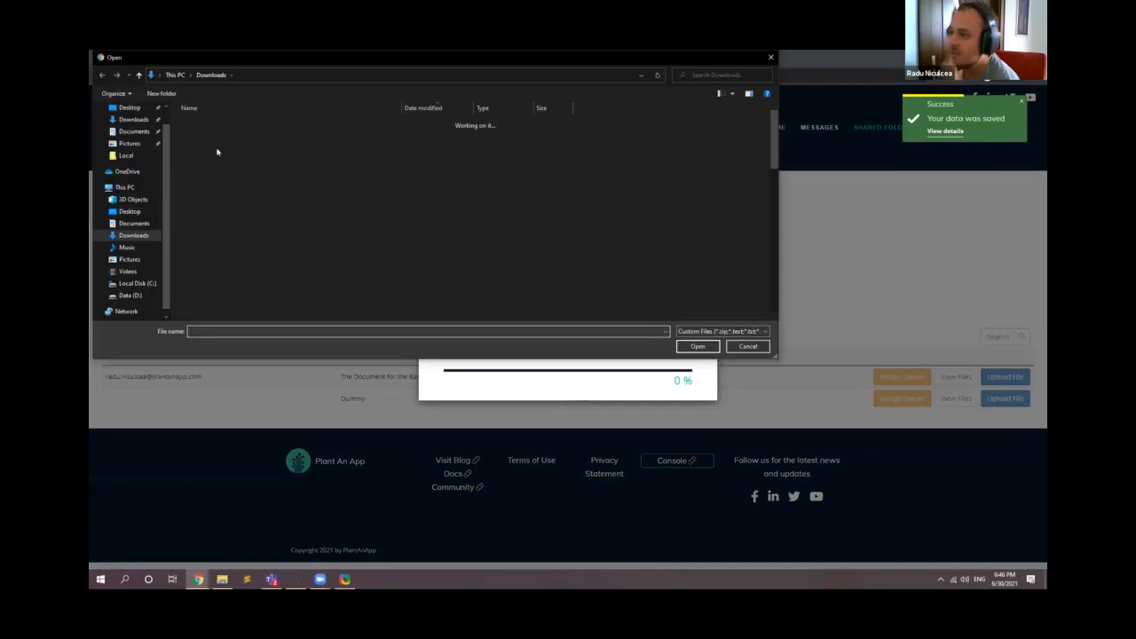
left_click(213, 136)
left_click(698, 346)
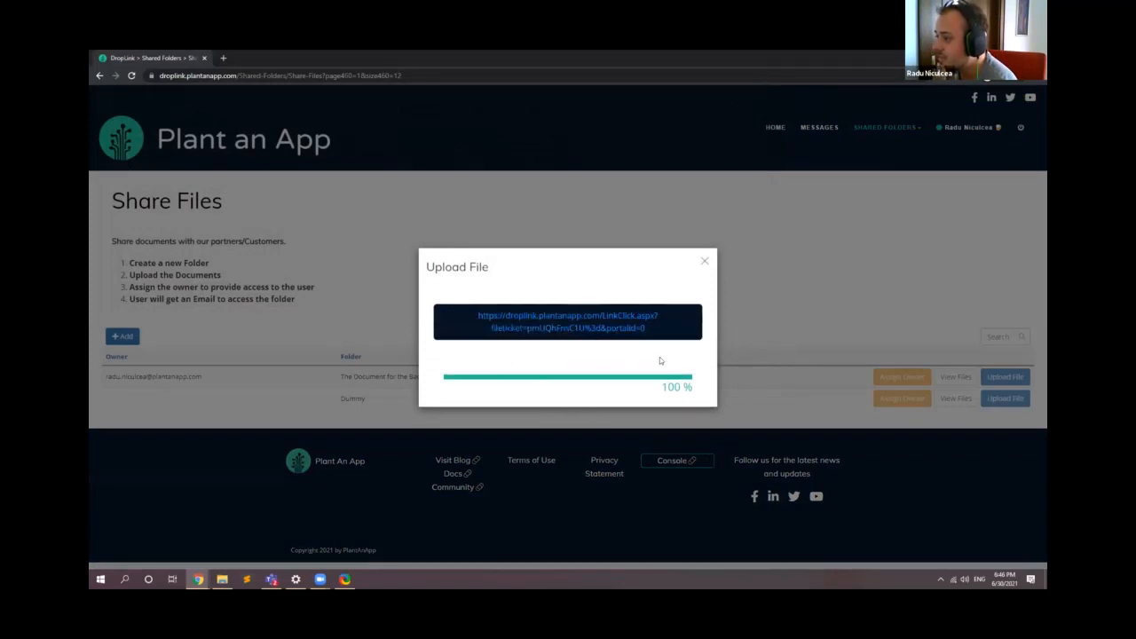
left_click(705, 261)
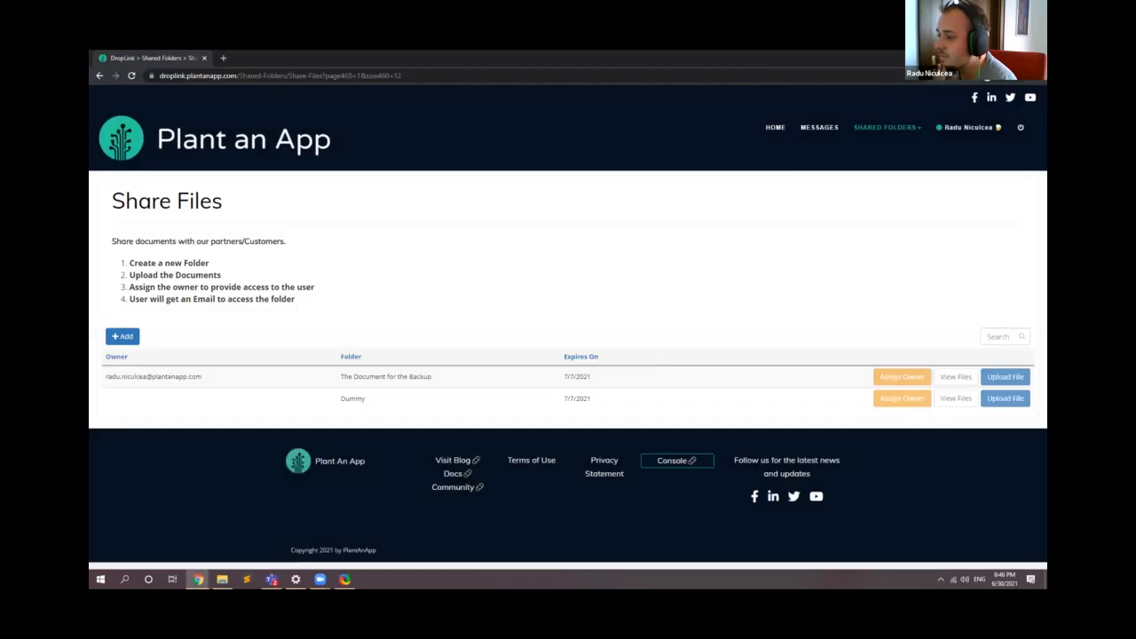
Step: Assign an owner to the Dummy folder by searching for the person and choosing their Plant an App email address
left_click(902, 397)
left_click(541, 309)
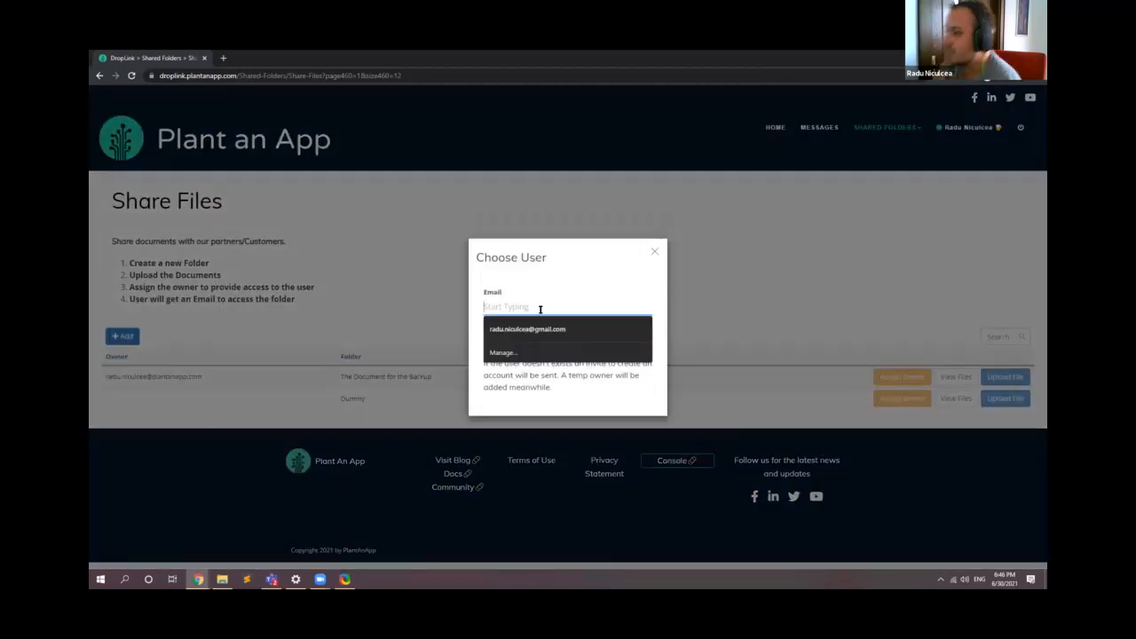
type("radu")
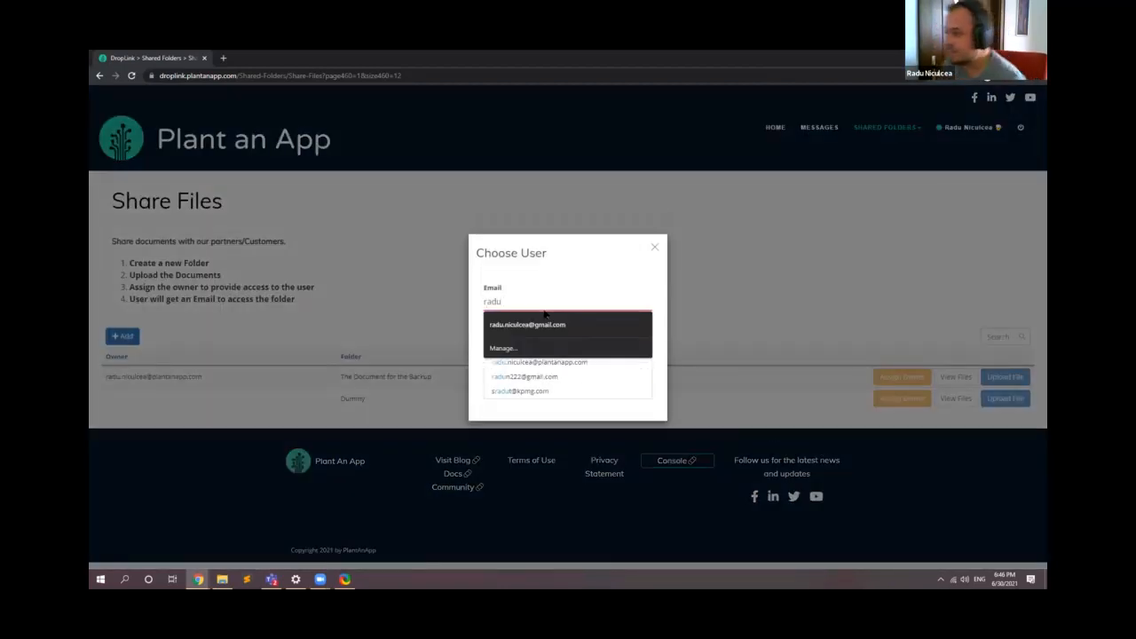
left_click(554, 313)
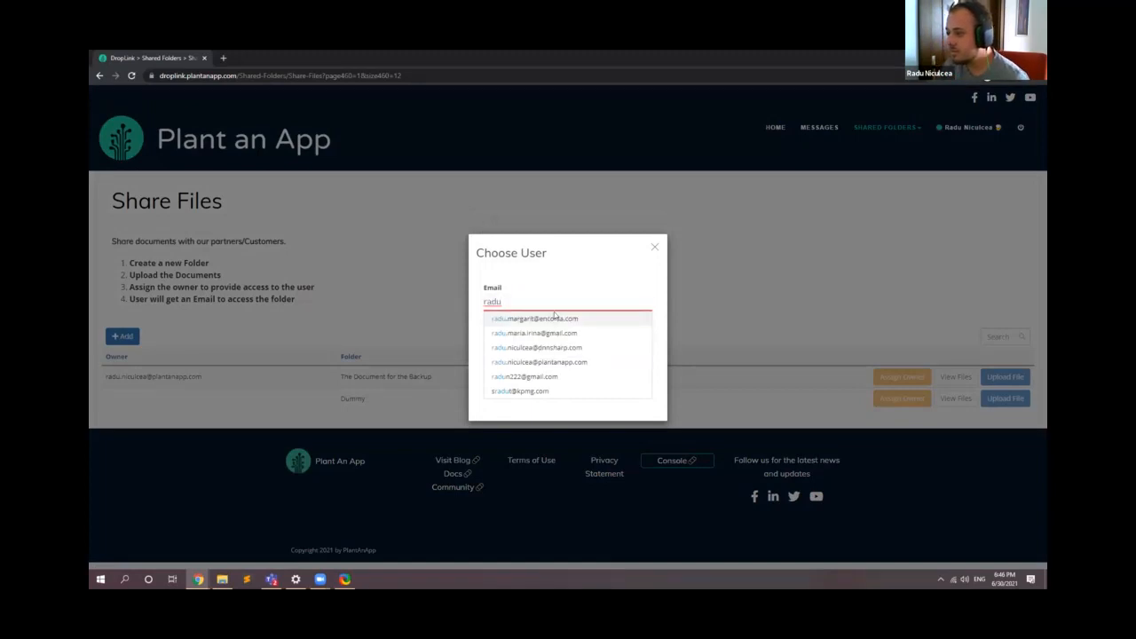
left_click(564, 360)
left_click(568, 346)
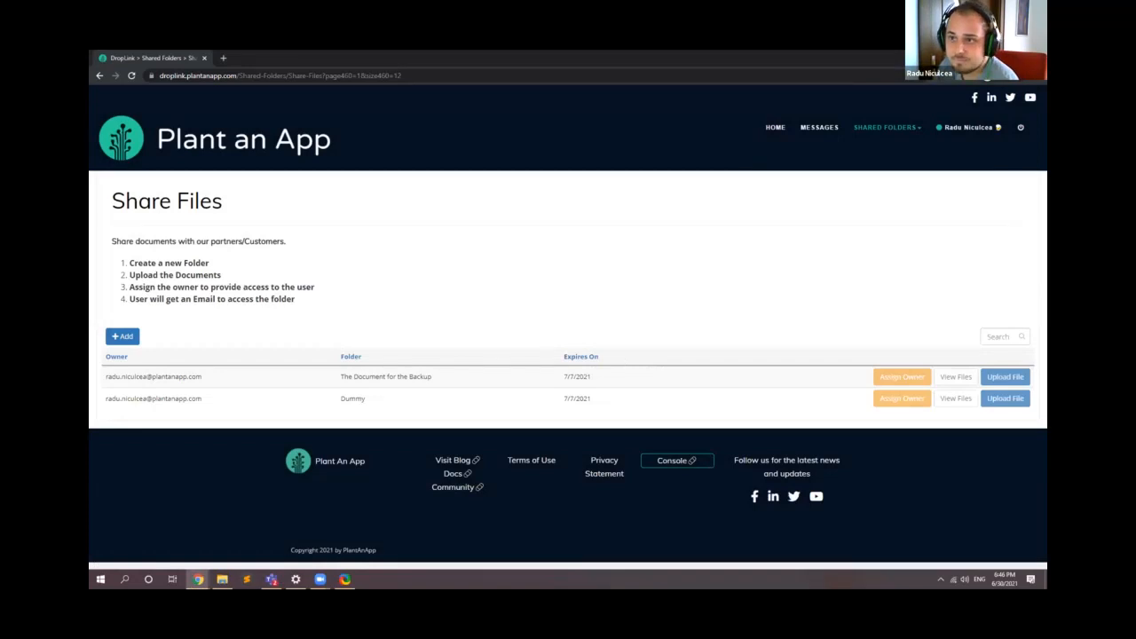
Step: Switch to Gmail, open the "Files where shared with you!" message, follow its link to view the shared folders, and return to the message
key("super+shift+Right")
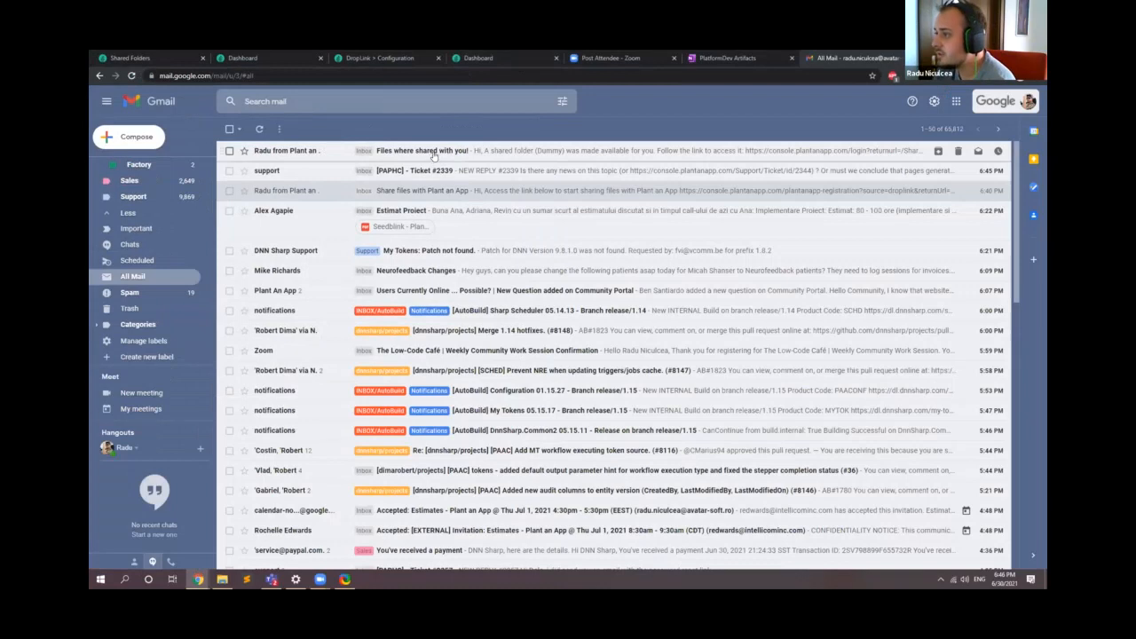
left_click(431, 153)
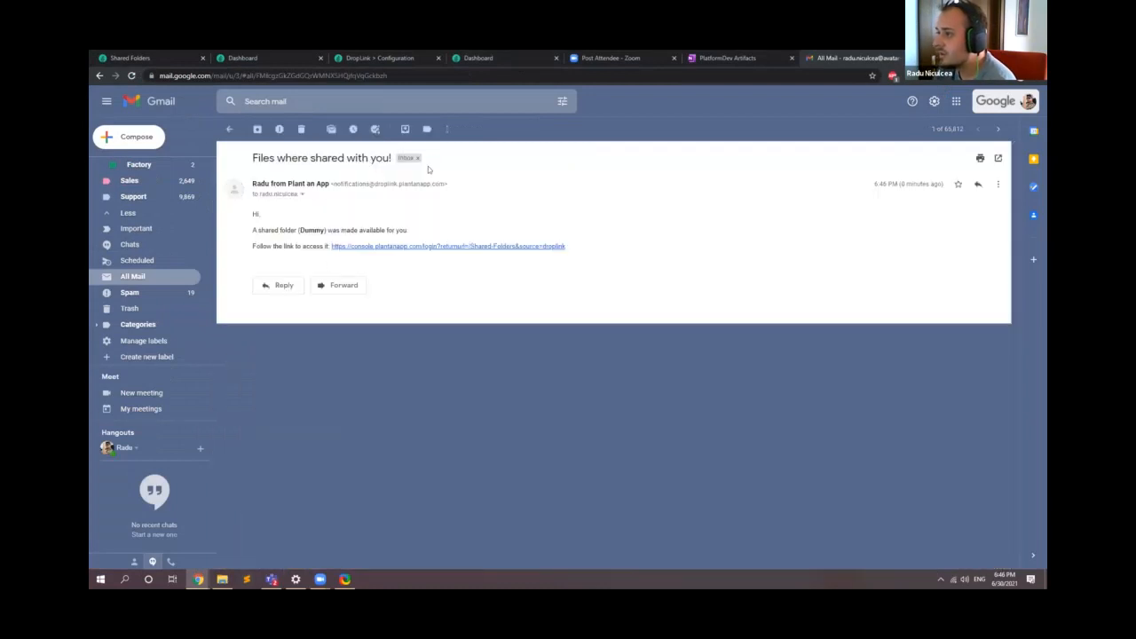
left_click(431, 248)
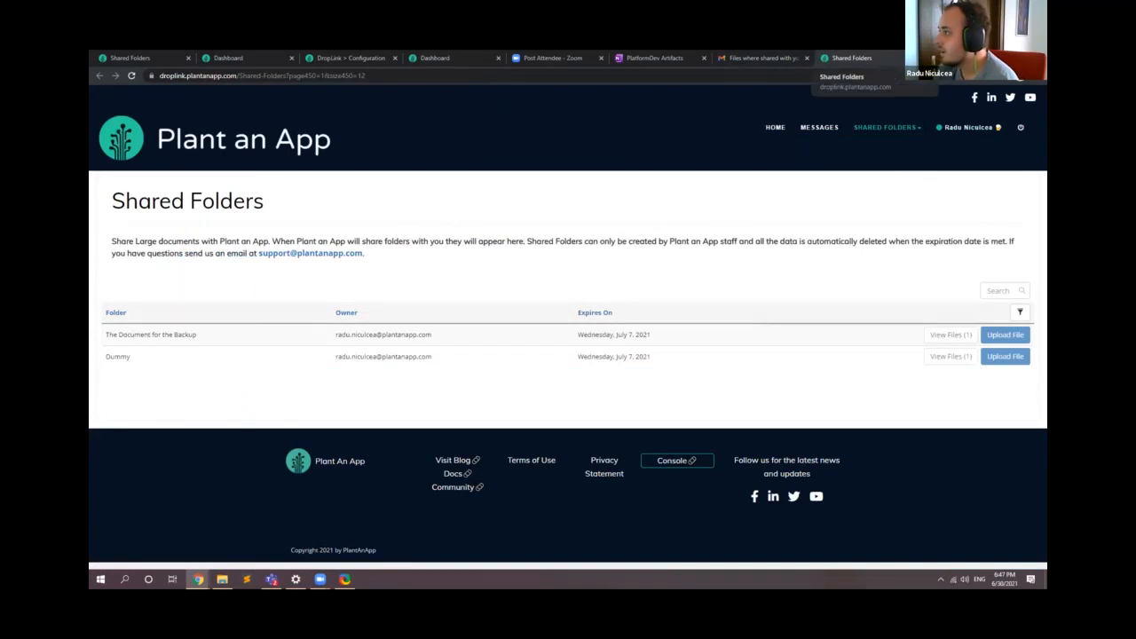
left_click(910, 58)
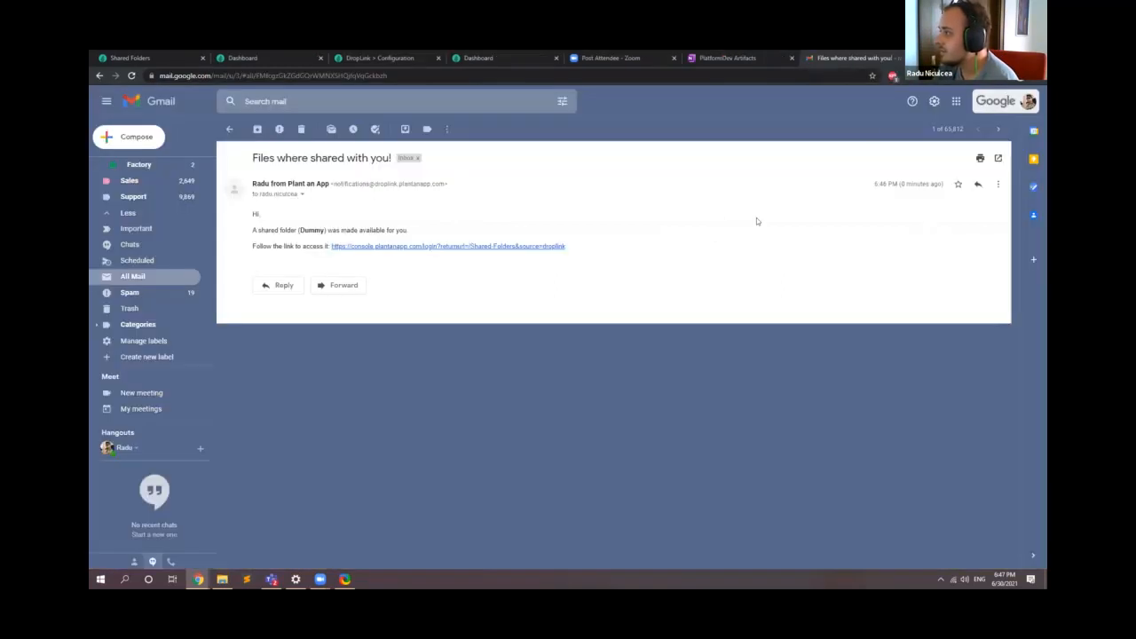
key("alt+Tab")
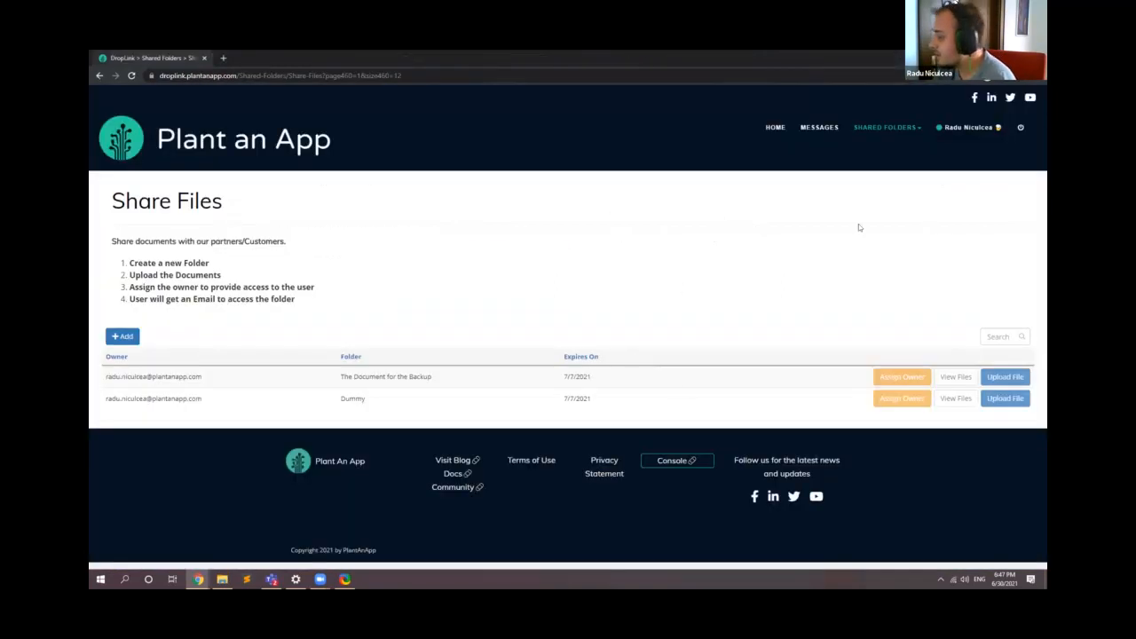
left_click(1003, 380)
left_click(705, 267)
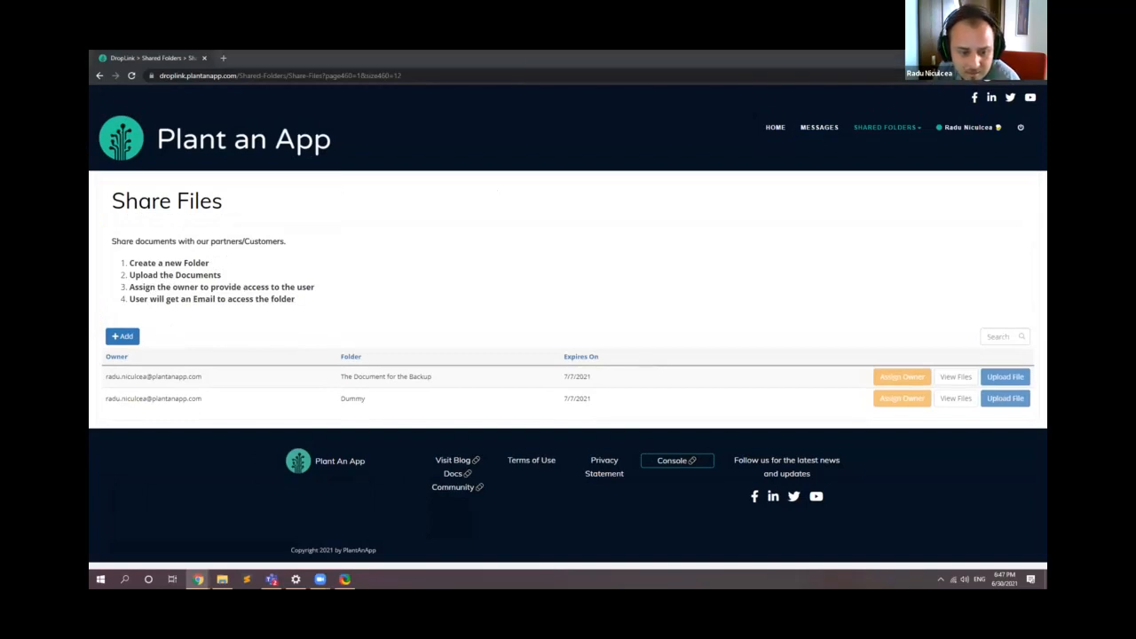
Step: Leave the Share Files window, switch to the Plant an App Console dashboard and close the Zoom, PlatformDev Artifacts and Gmail tabs
left_click(990, 56)
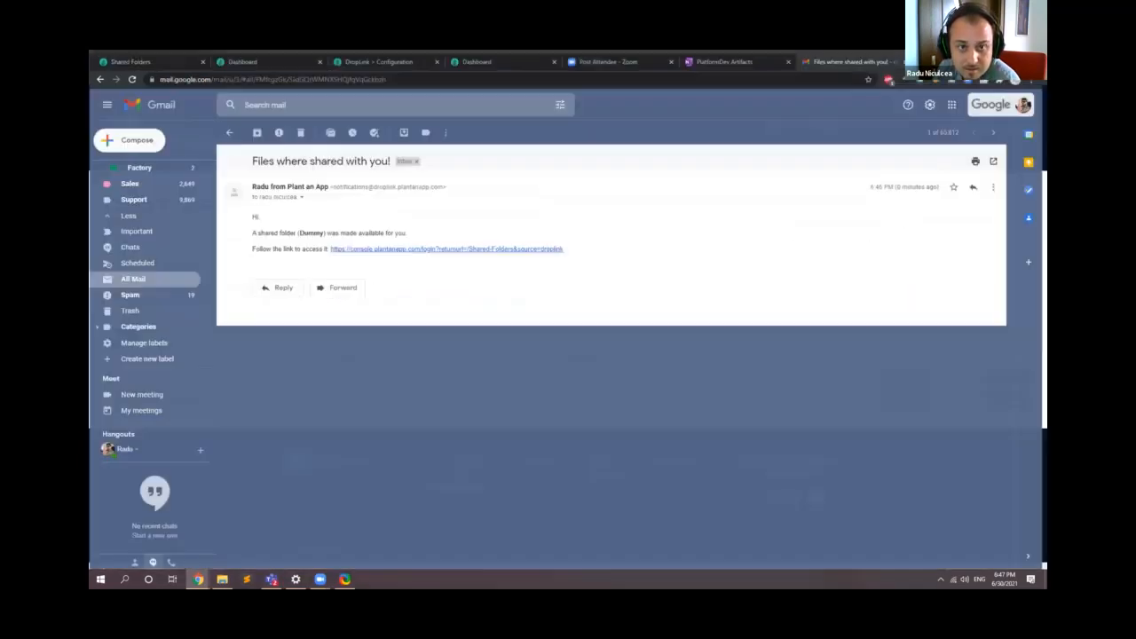
left_click(505, 55)
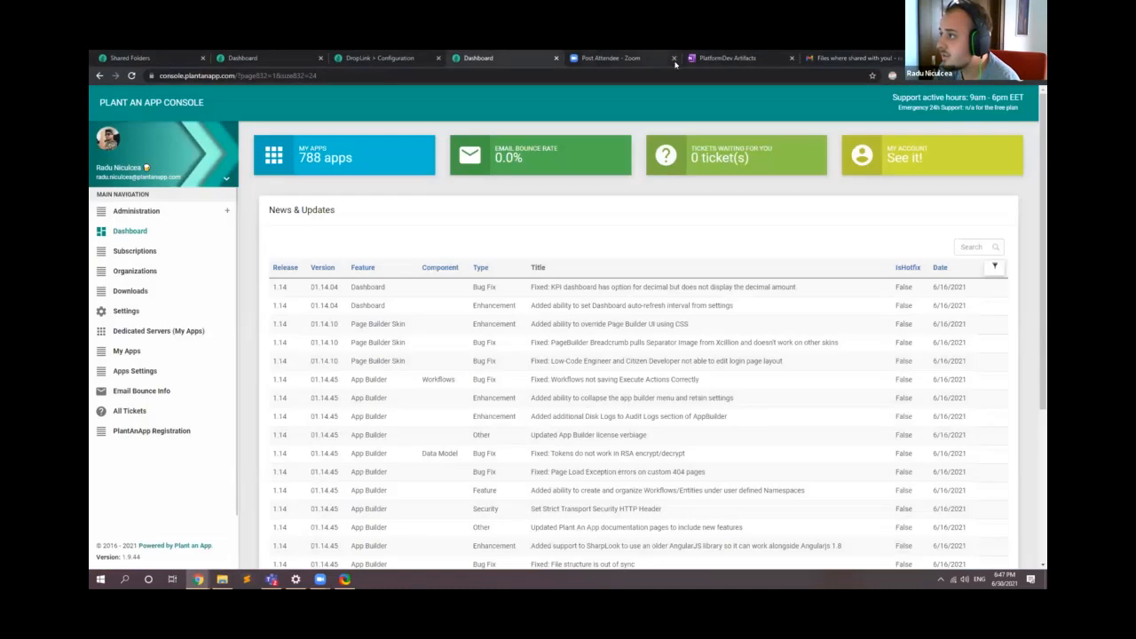
left_click(674, 58)
left_click(674, 58)
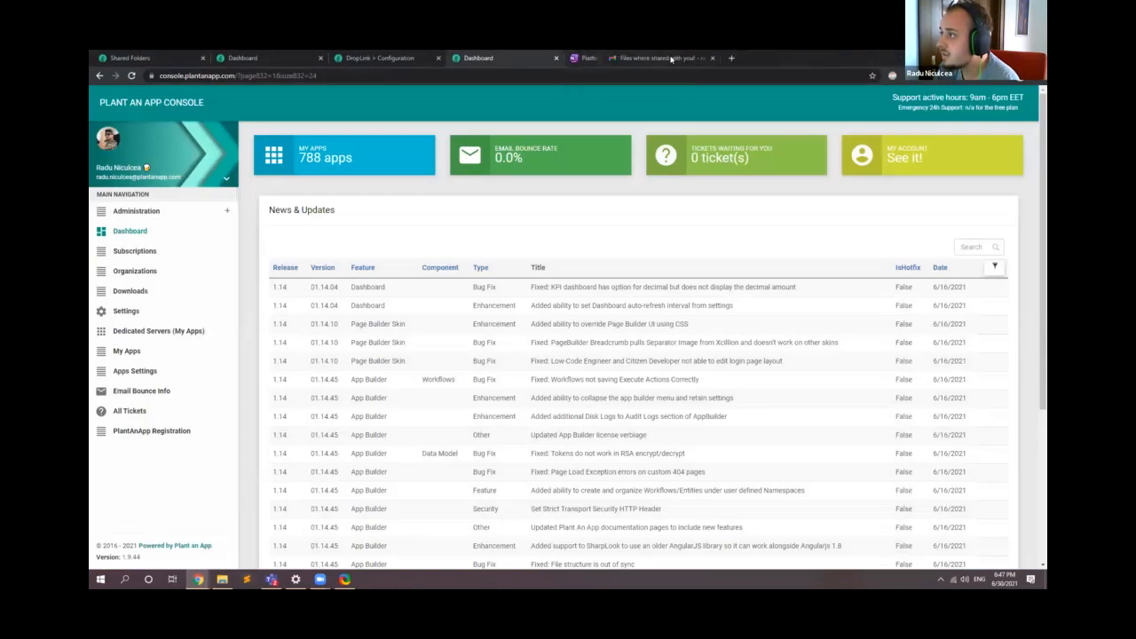
left_click(674, 58)
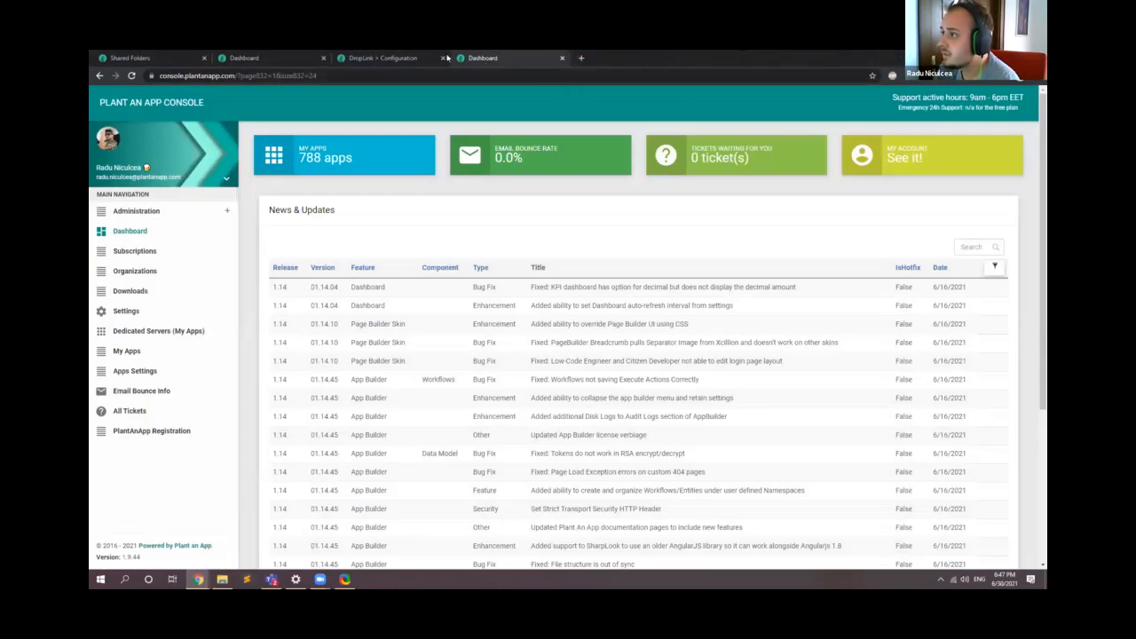
Step: Close both Console dashboard tabs and try to open the APIs section of the DropLink configuration
left_click(562, 58)
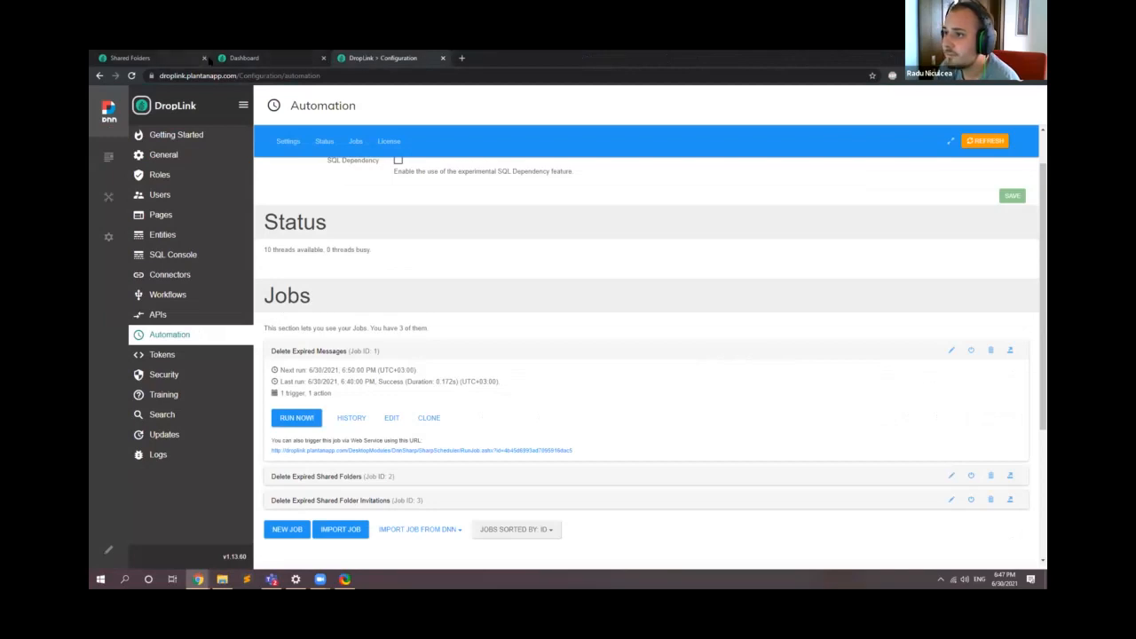
left_click(321, 60)
left_click(323, 58)
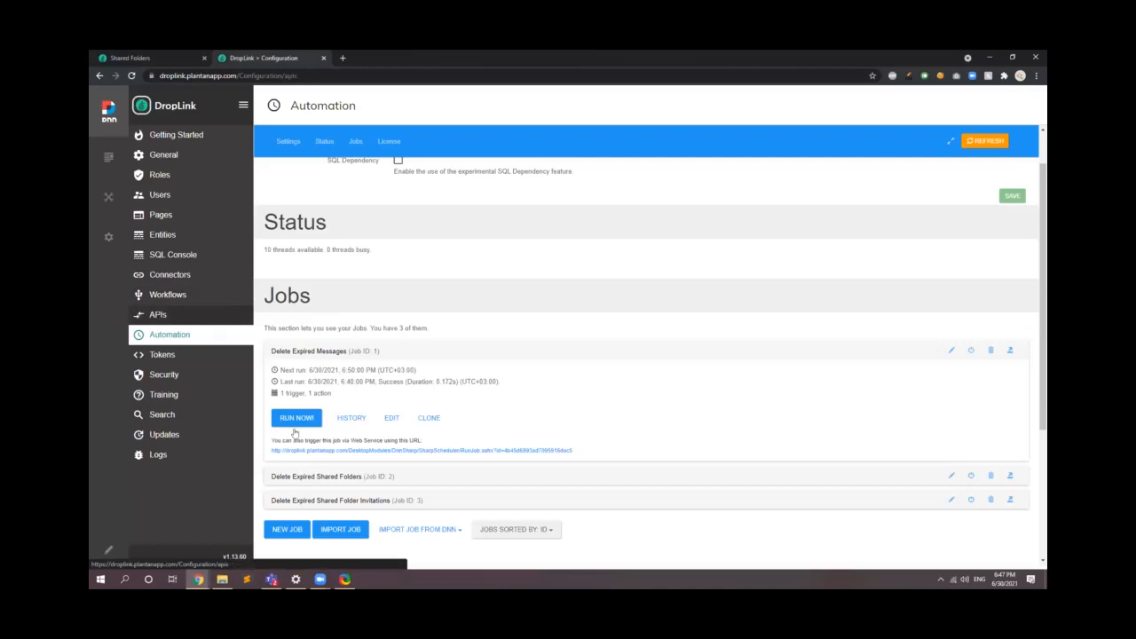
left_click(156, 314)
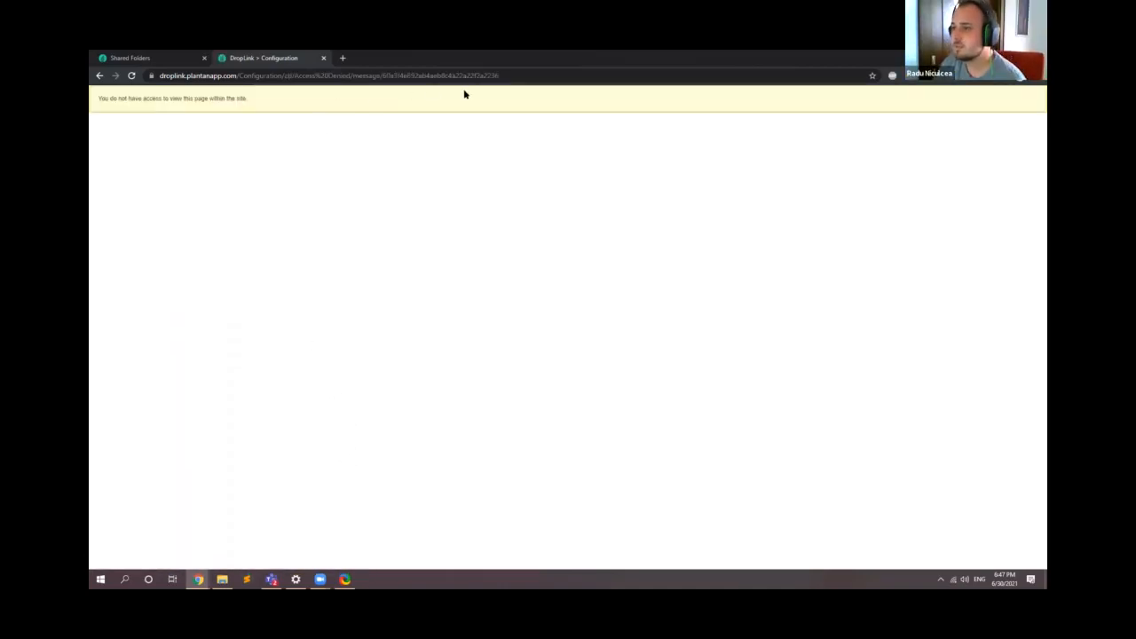
Step: Go to the DropLink home page, continue to its /pap-login address and sign in
left_click_drag(525, 76, 238, 88)
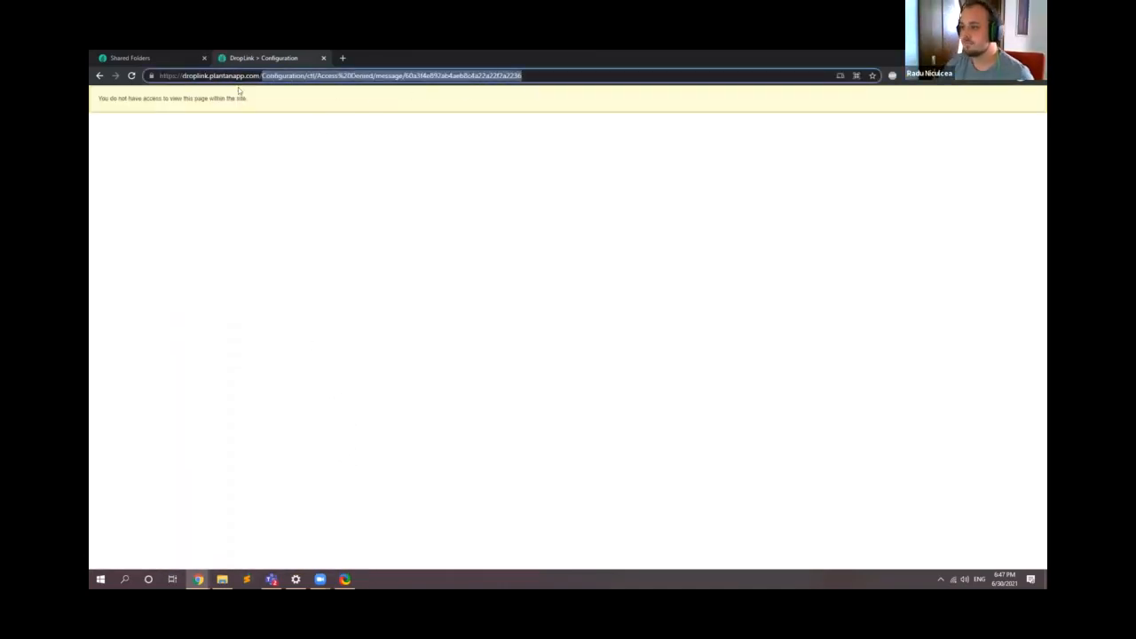
key("BackSpace")
key("Return")
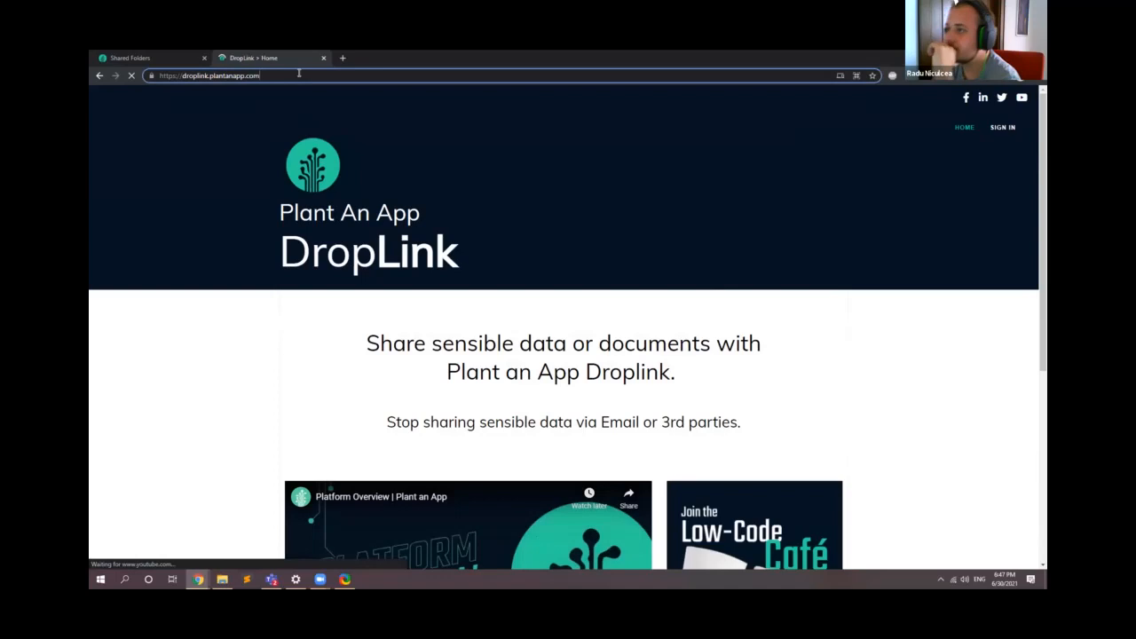
type("/pap-login")
key("Return")
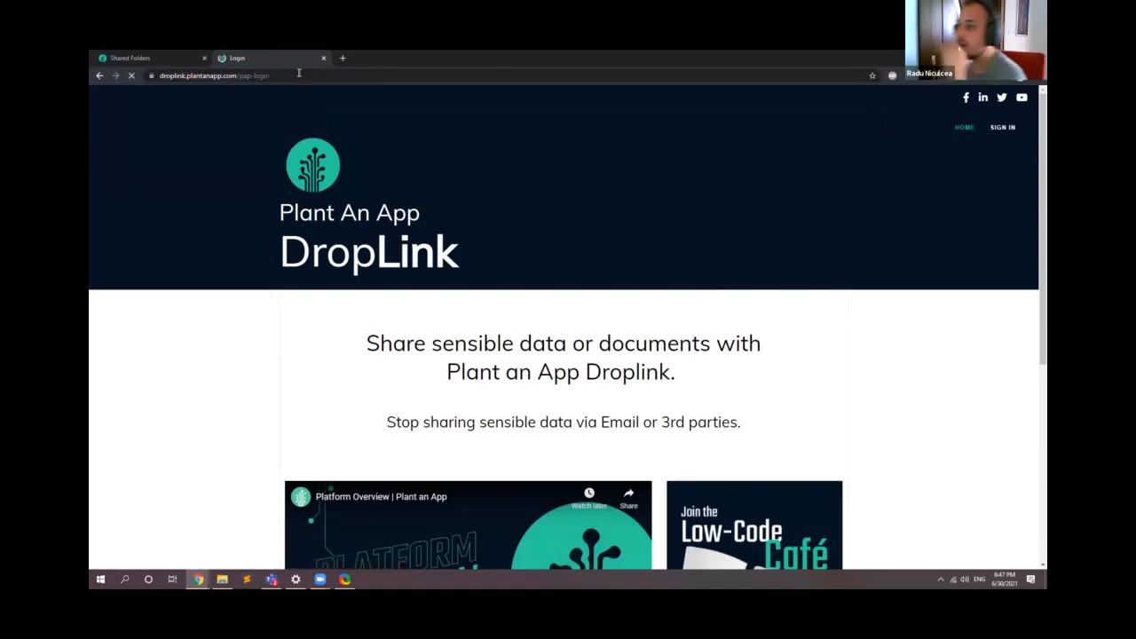
left_click(568, 342)
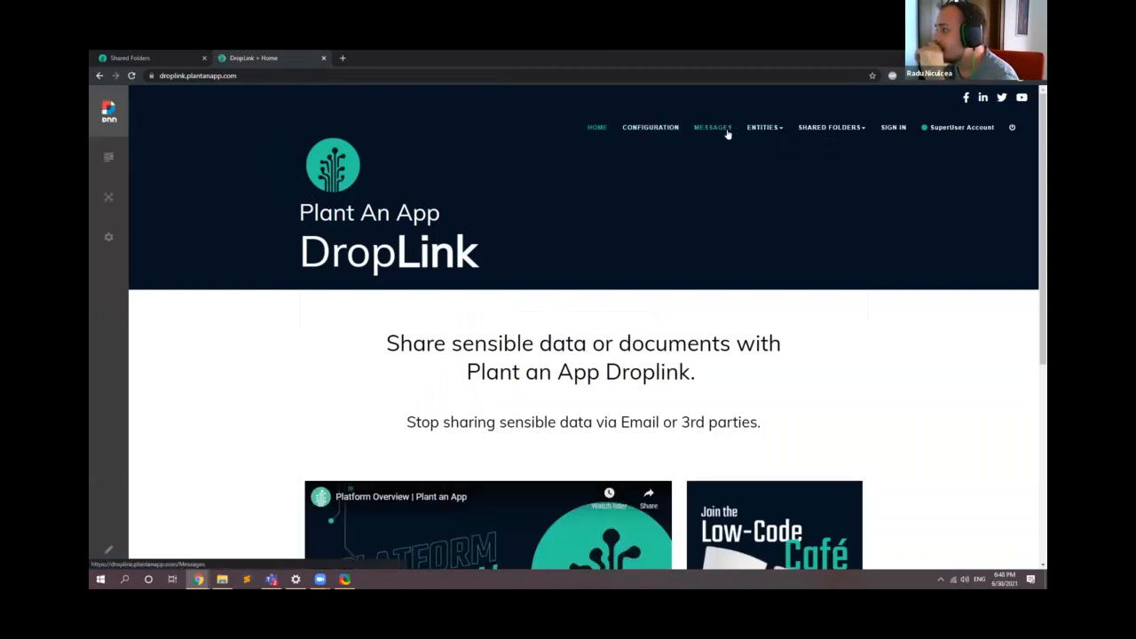
Step: Open the GetS3PresignedURL endpoint for editing from the configuration's APIs section and go to its Actions list
left_click(657, 128)
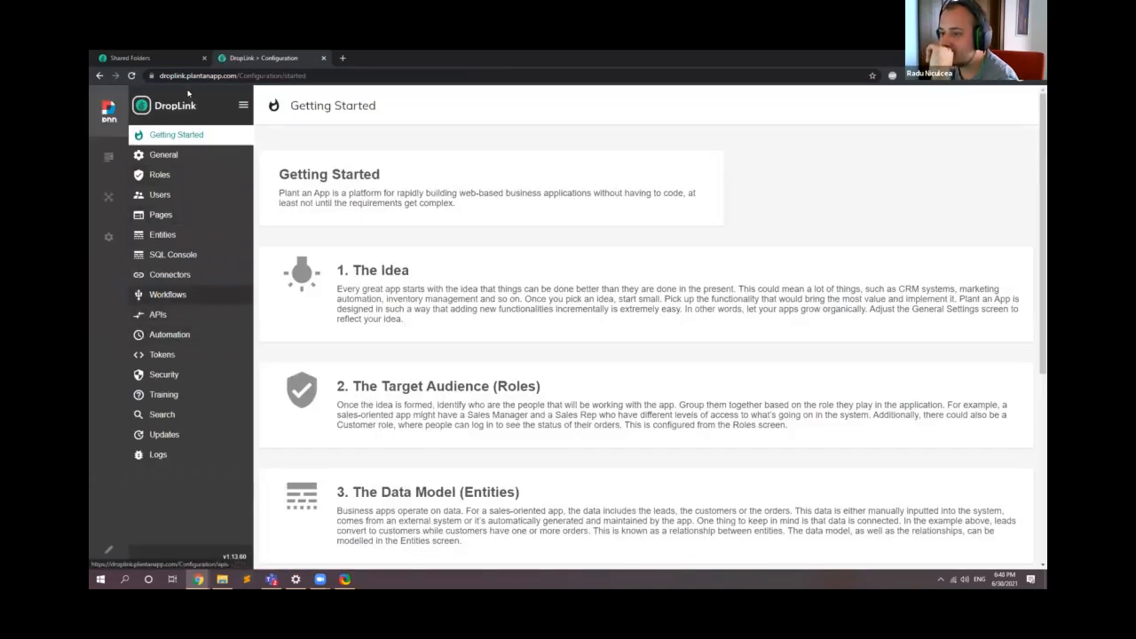
left_click(167, 316)
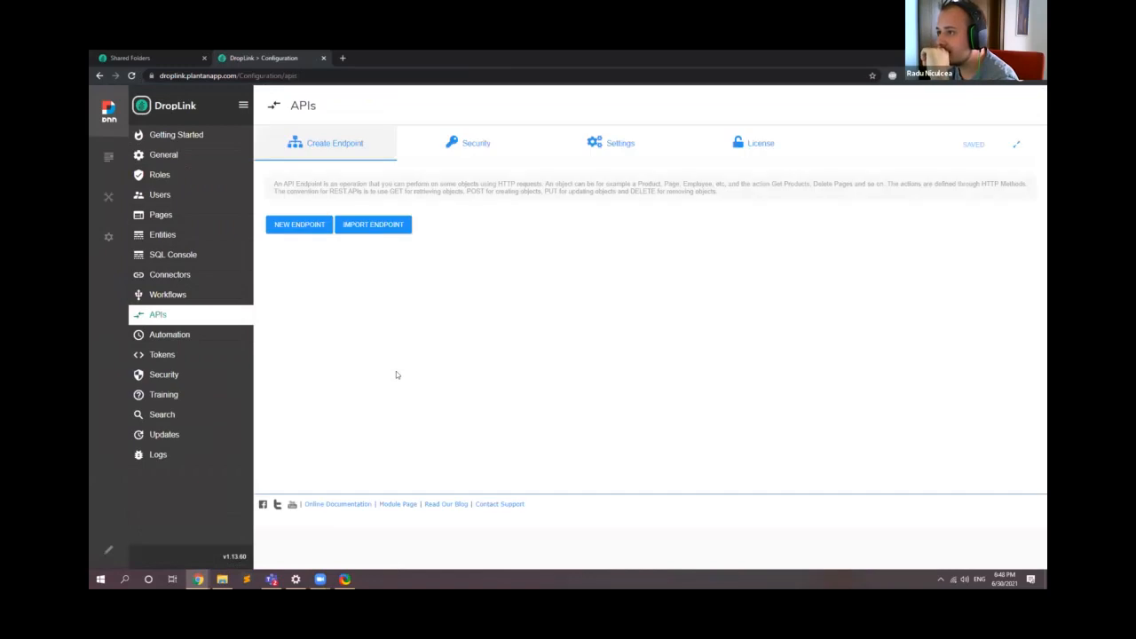
scroll(275, 371, "down", 1)
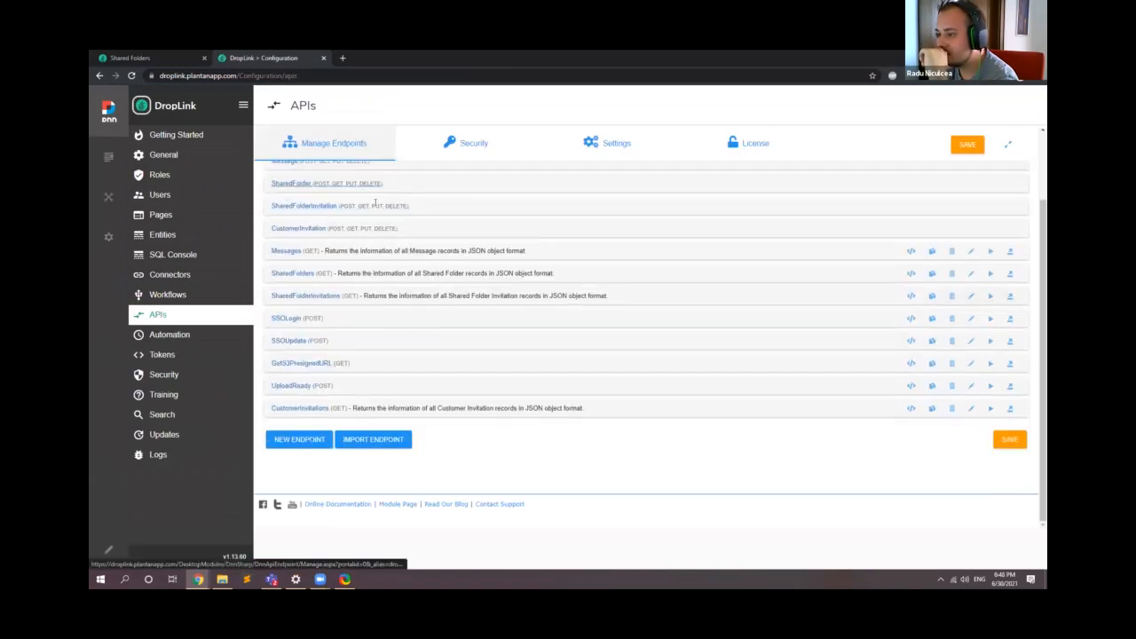
left_click(970, 365)
scroll(405, 204, "down", 5)
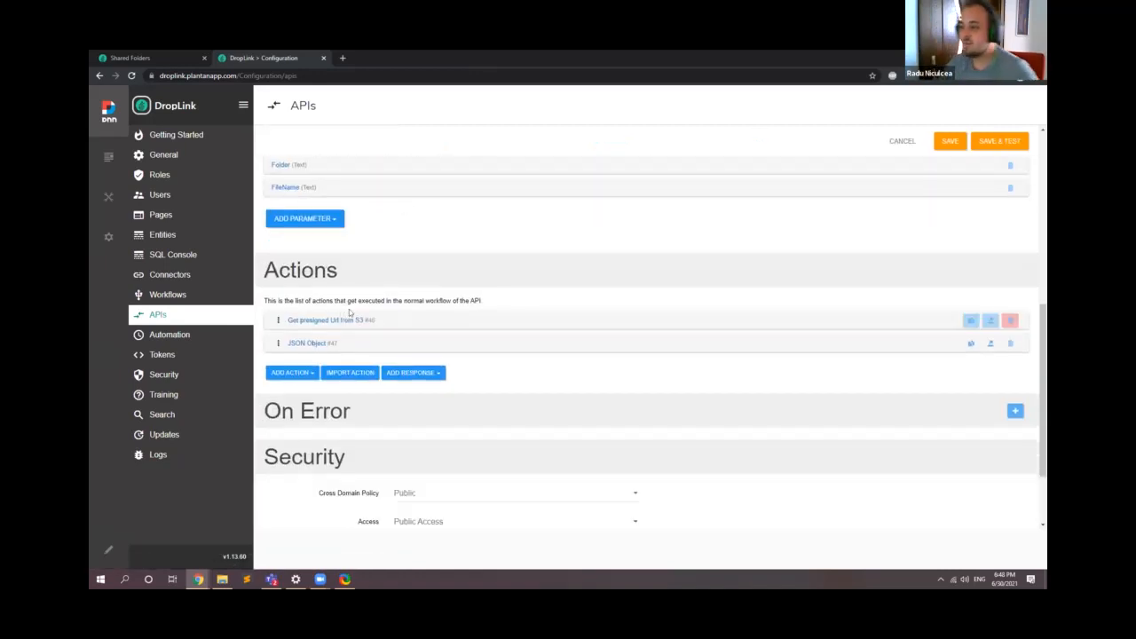
scroll(382, 309, "down", 1)
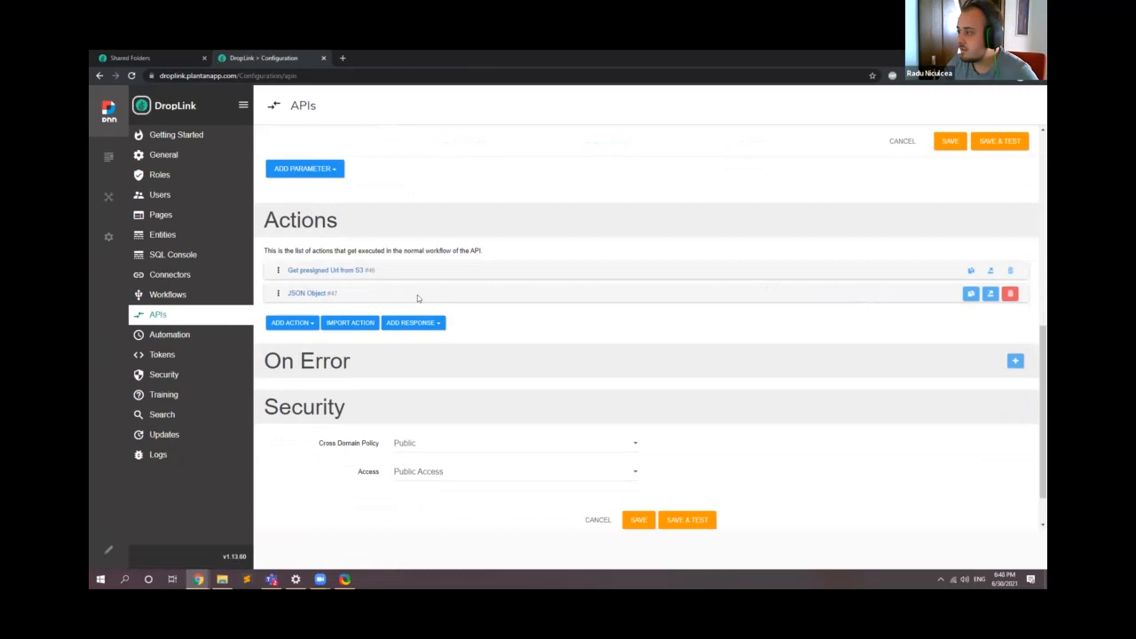
Step: Examine the "Get presigned Url from S3" action's bucket, object key, expiry and upload URL settings, then collapse the action
left_click(360, 271)
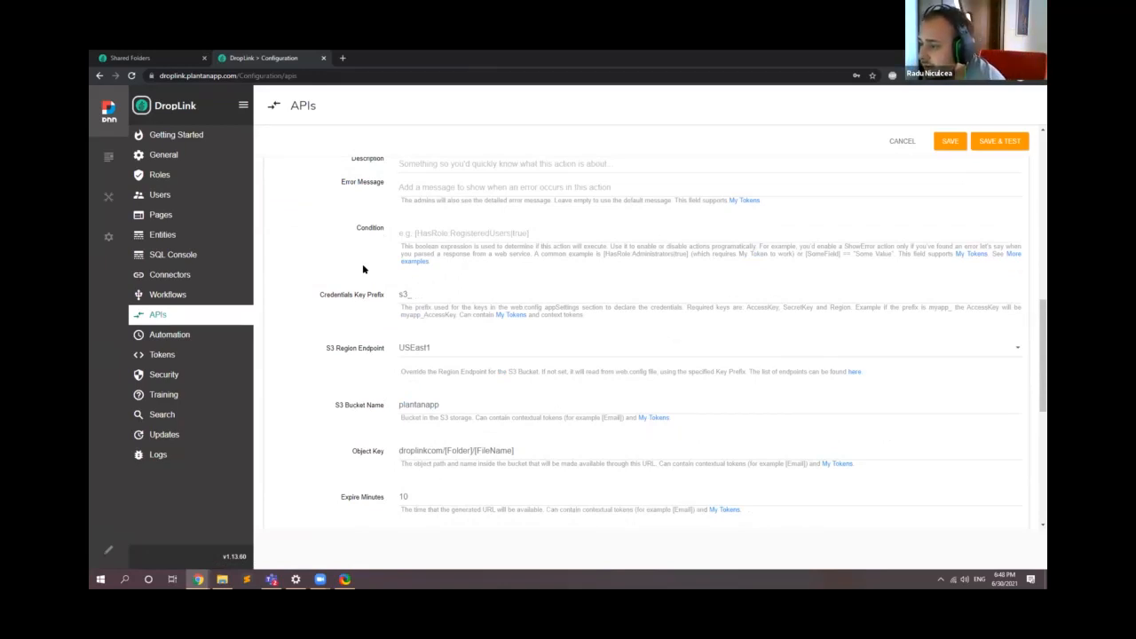
scroll(385, 403, "down", 3)
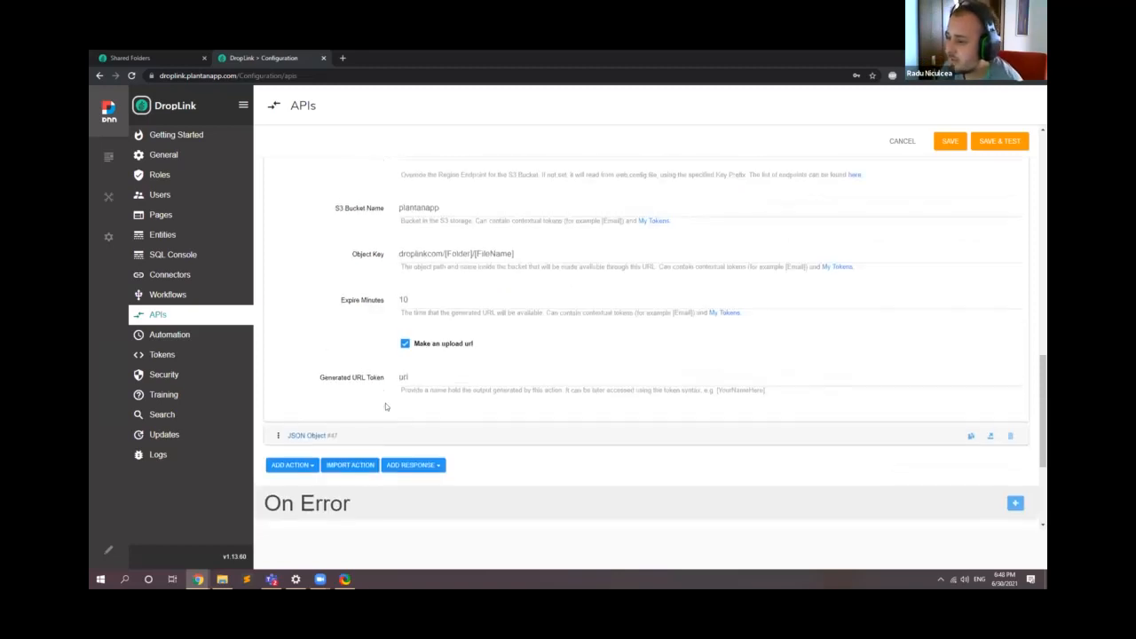
scroll(386, 403, "up", 2)
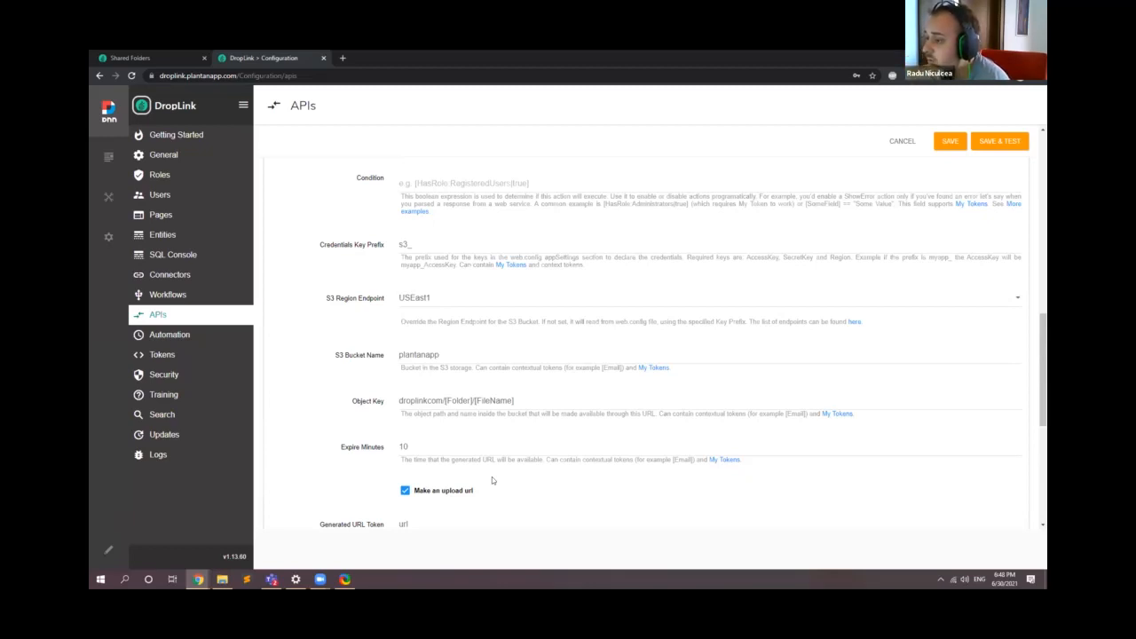
double_click(485, 400)
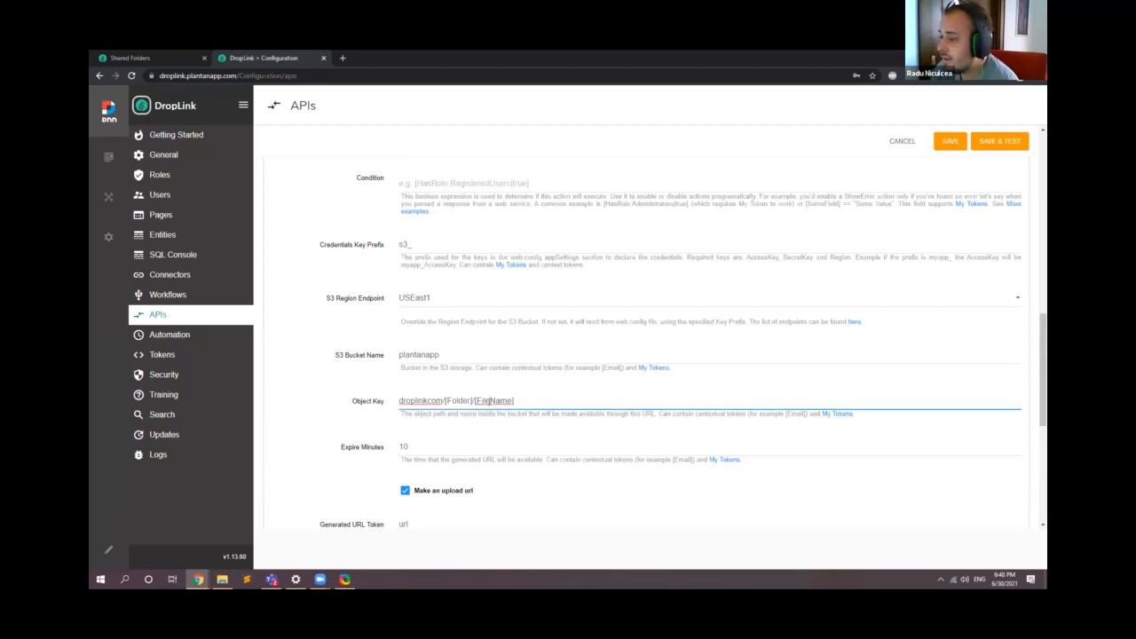
double_click(465, 400)
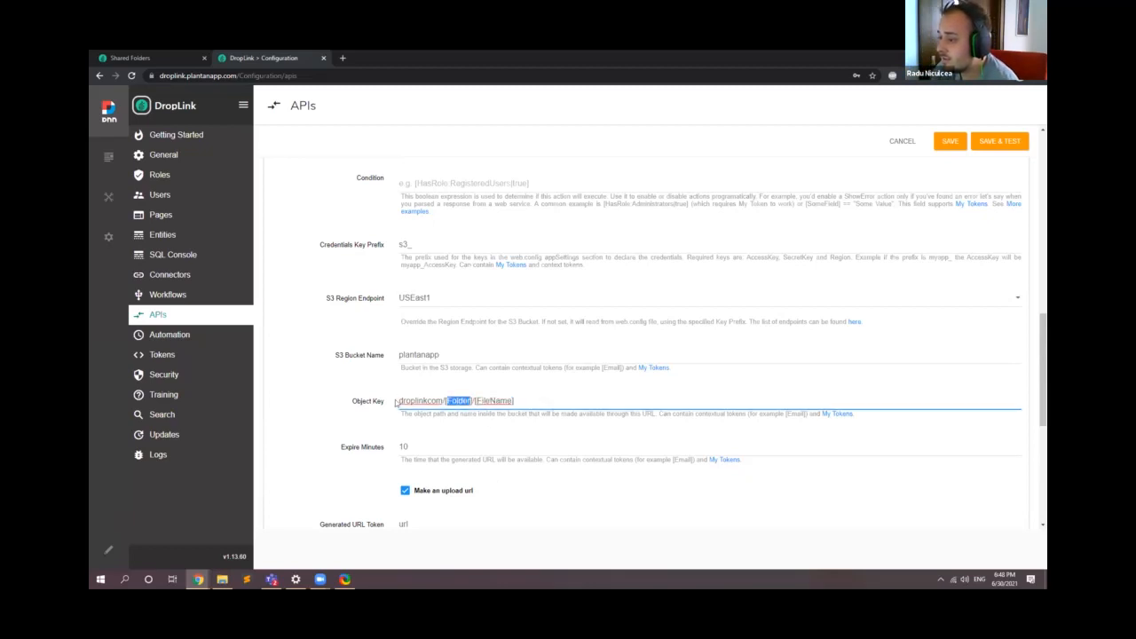
left_click_drag(529, 405, 330, 395)
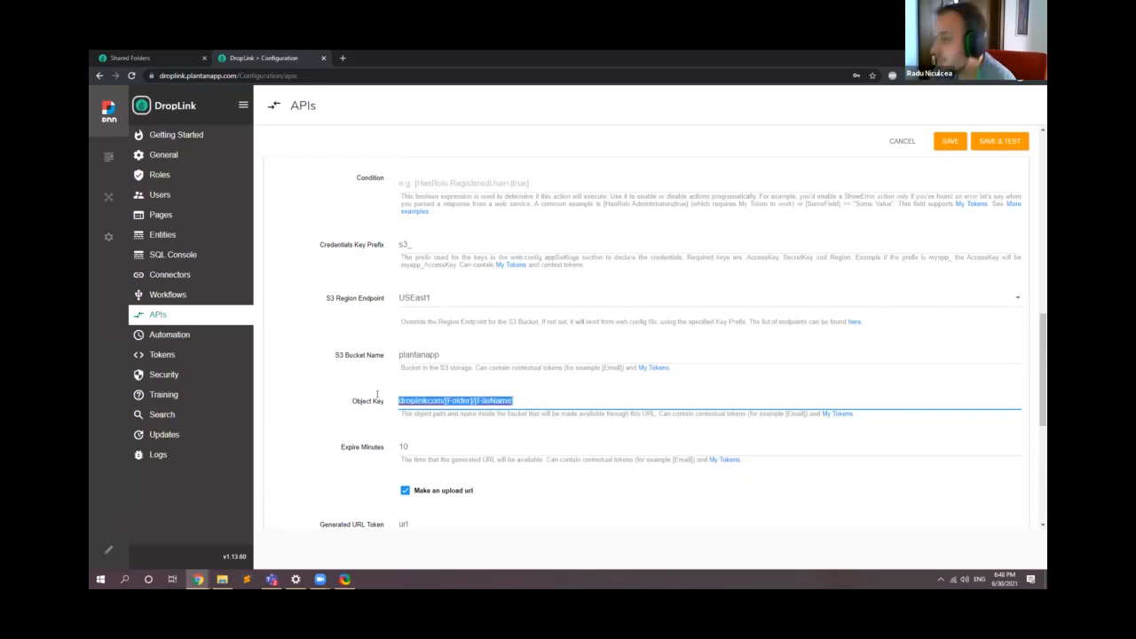
scroll(342, 401, "up", 3)
left_click(342, 271)
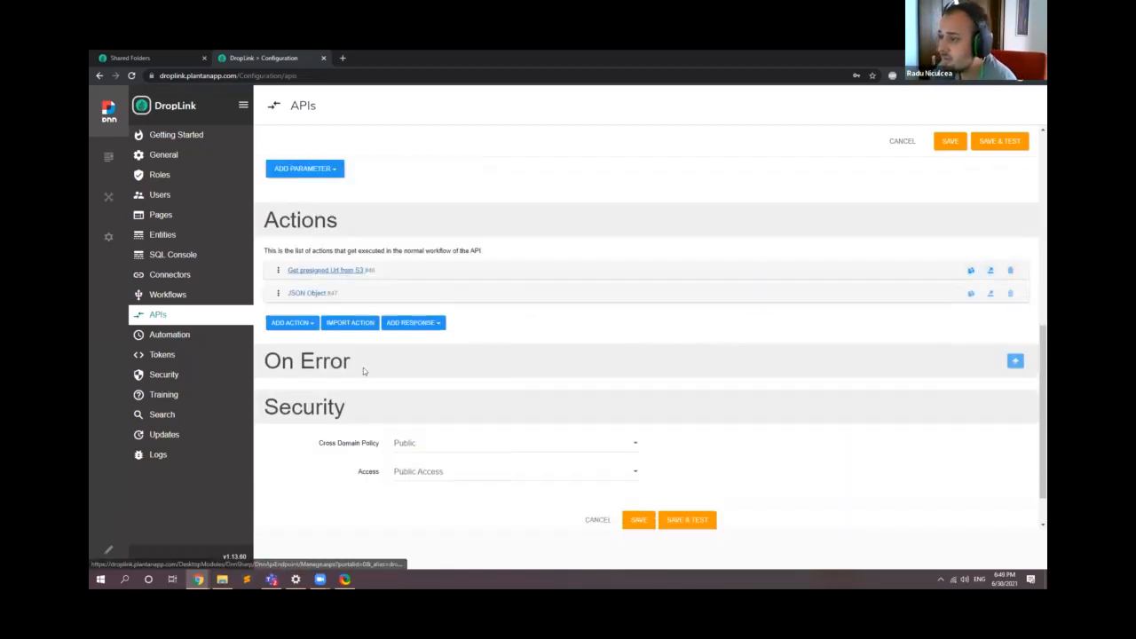
Step: Close the old Shared Folders tab and open the Shared Folders page from the DropLink home page in a separate tab
left_click(158, 56)
left_click(250, 56)
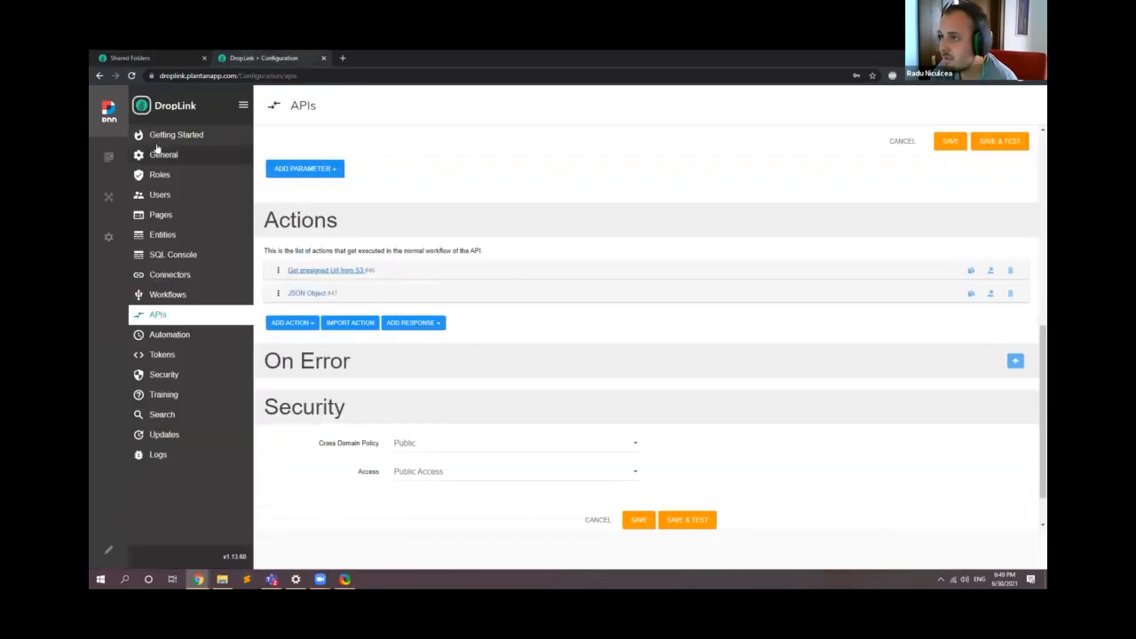
left_click(205, 58)
left_click(253, 58)
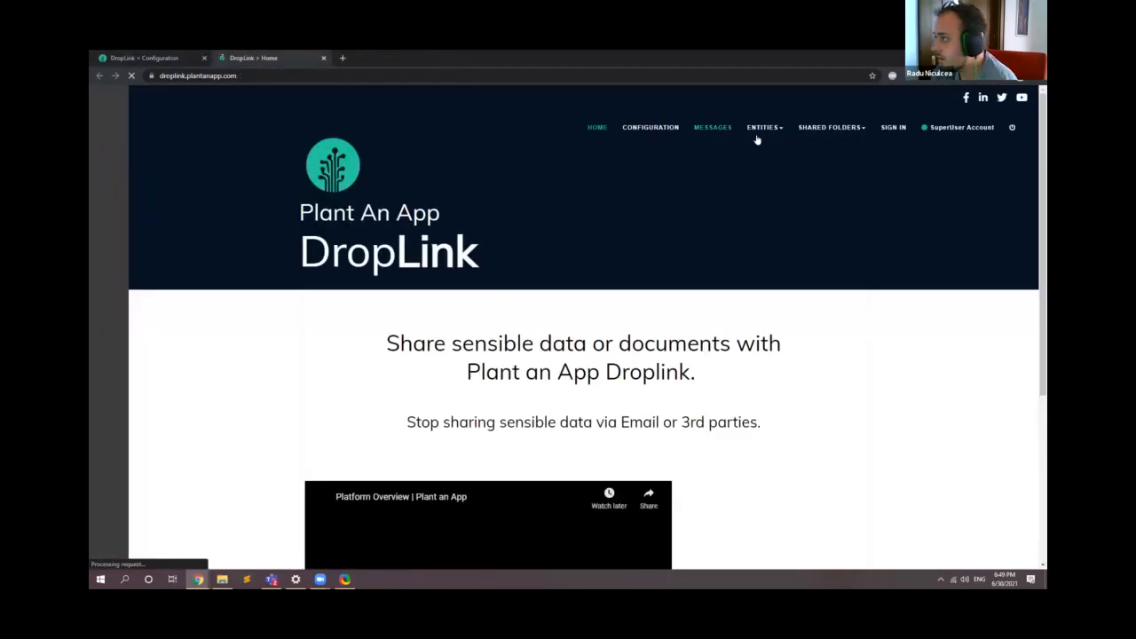
left_click(822, 131)
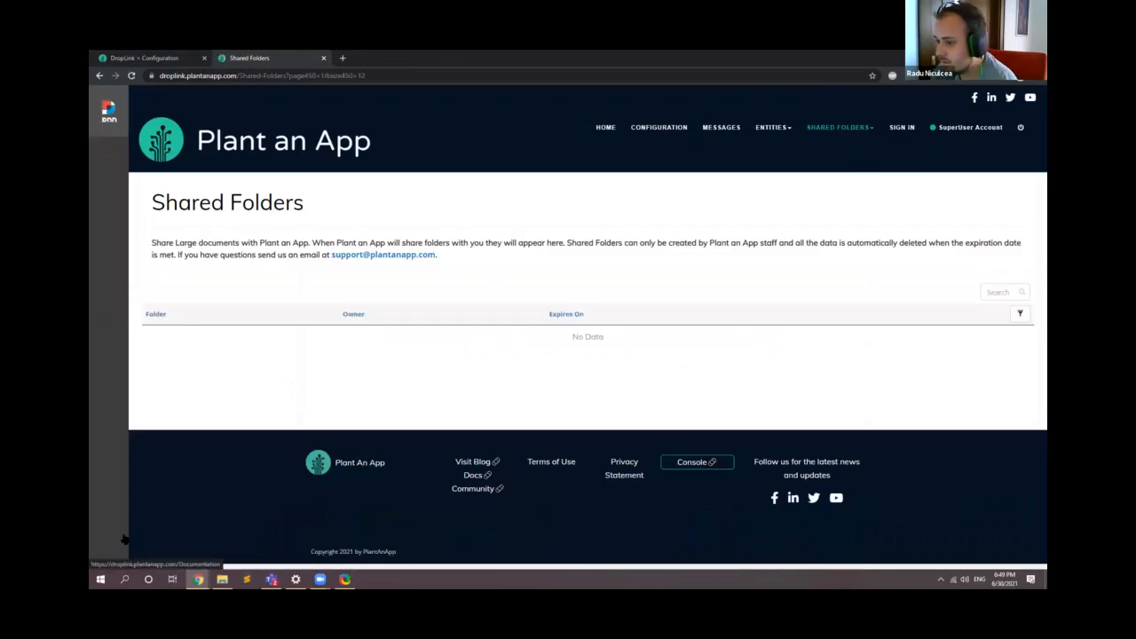
Step: Put the Shared Folders page into edit mode and open the Upload File module's form management in full screen
left_click(117, 551)
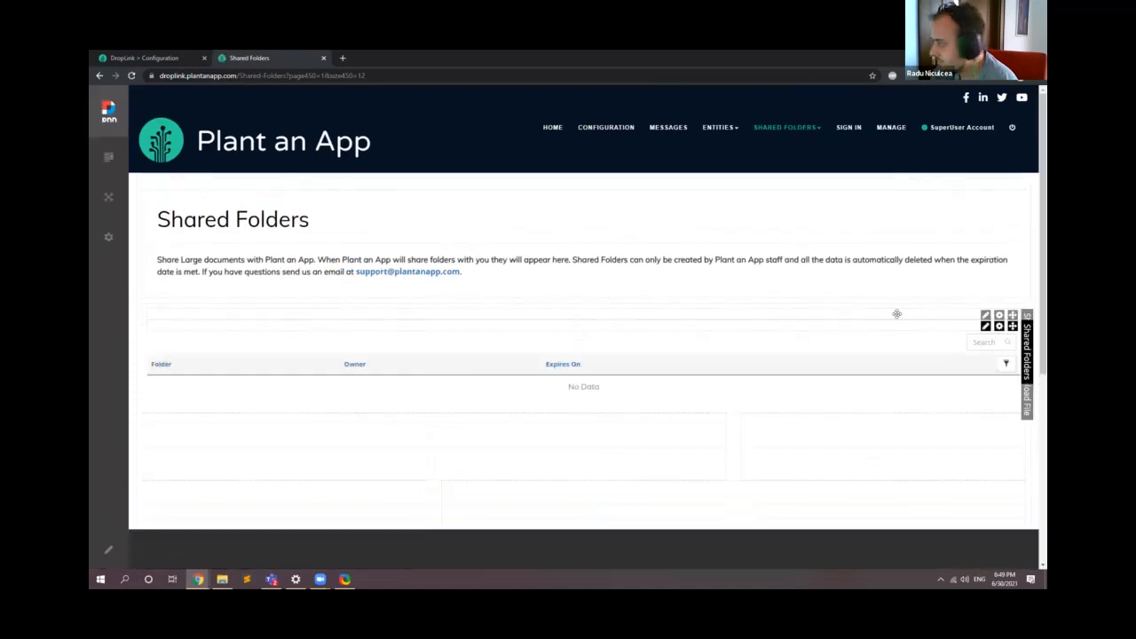
mouse_move(986, 316)
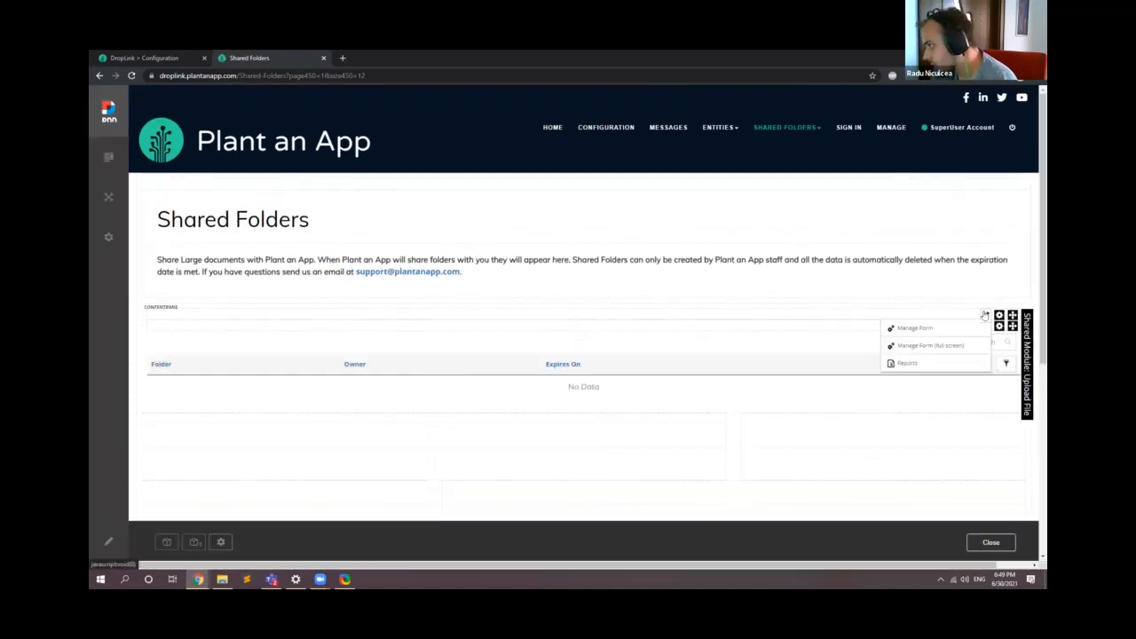
left_click(937, 346)
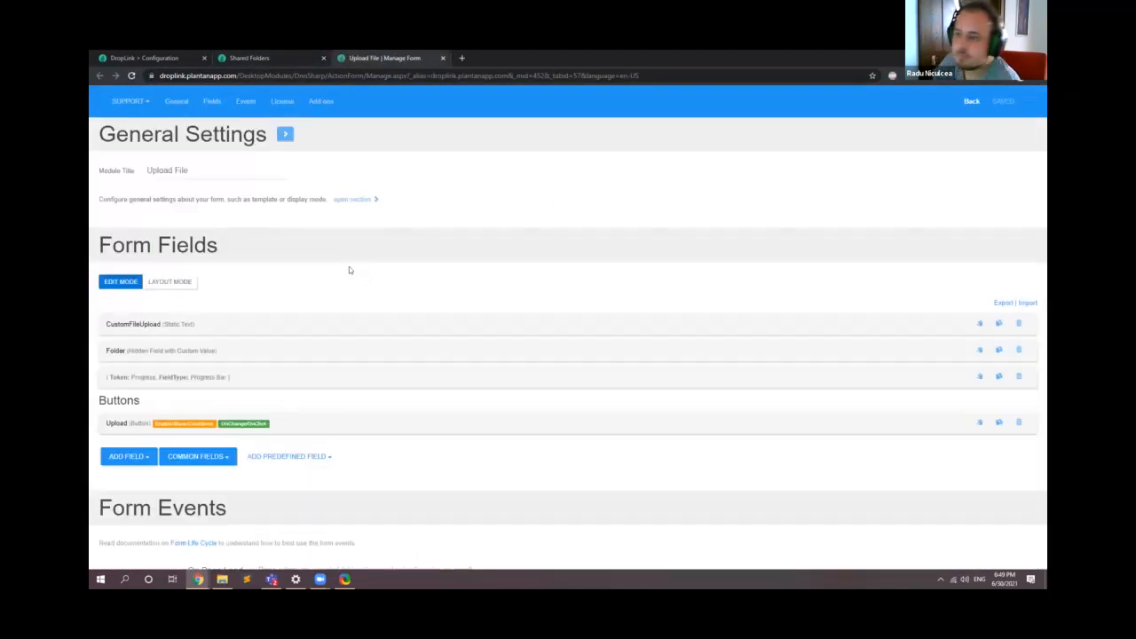
Step: Expand the CustomFileUpload static text field and show the start of its content code in the full-screen editor
scroll(293, 249, "down", 1)
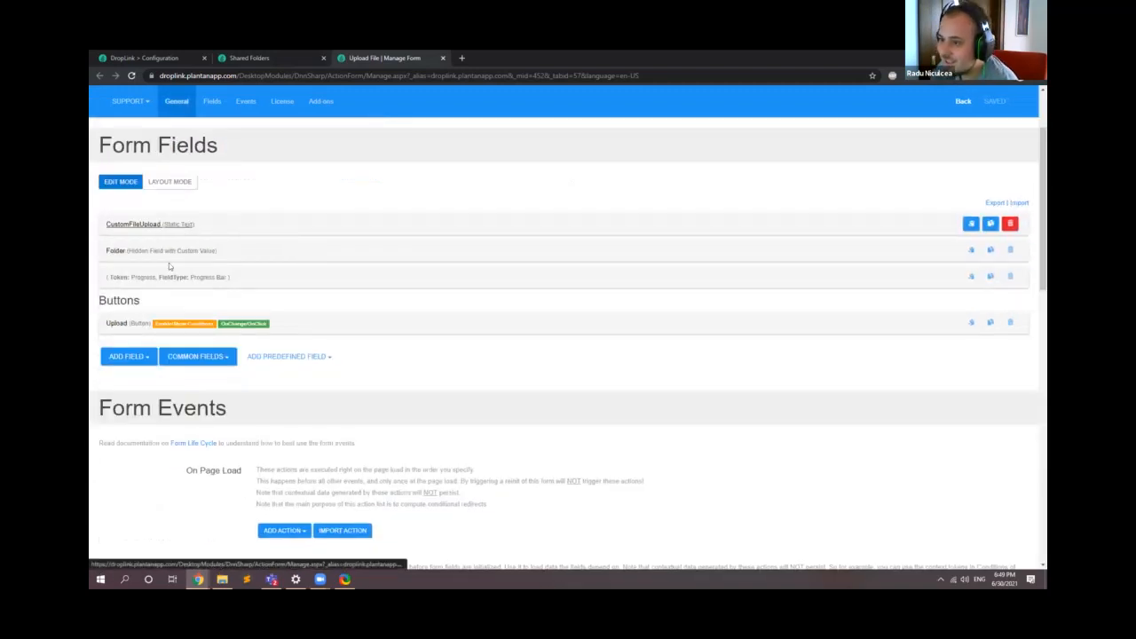
left_click(178, 224)
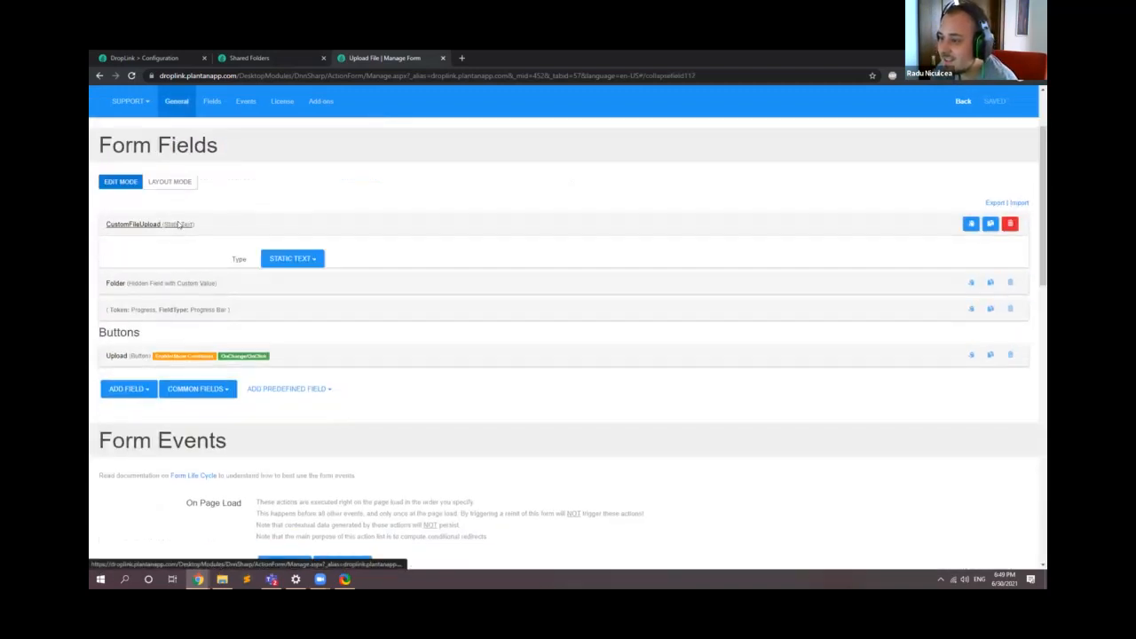
scroll(178, 218, "down", 9)
scroll(816, 350, "up", 1)
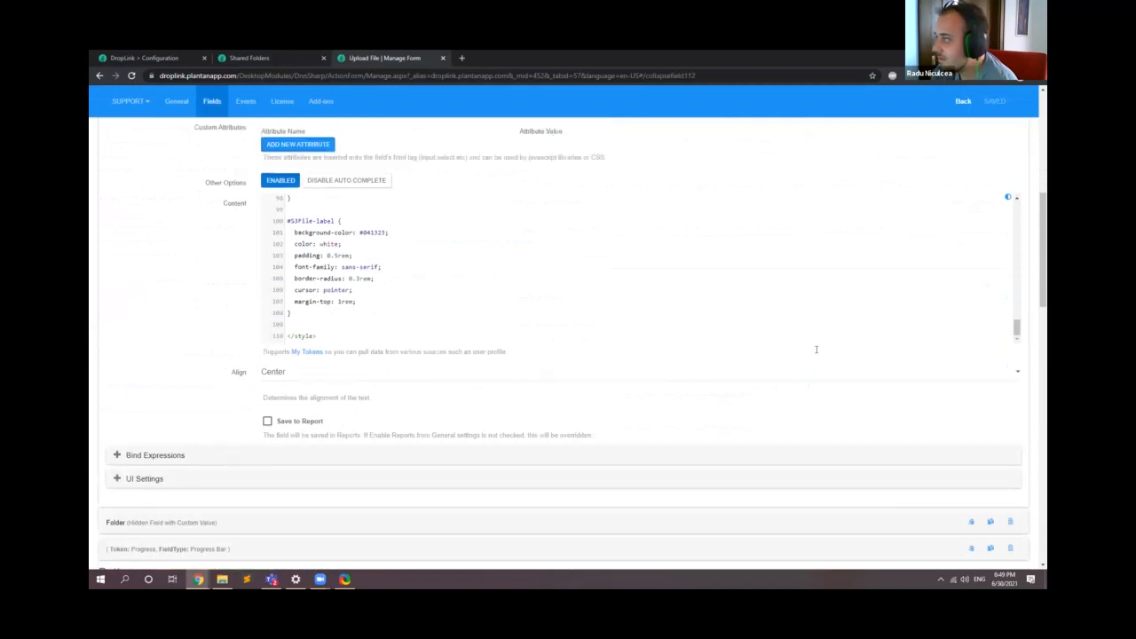
left_click_drag(1017, 392, 987, 266)
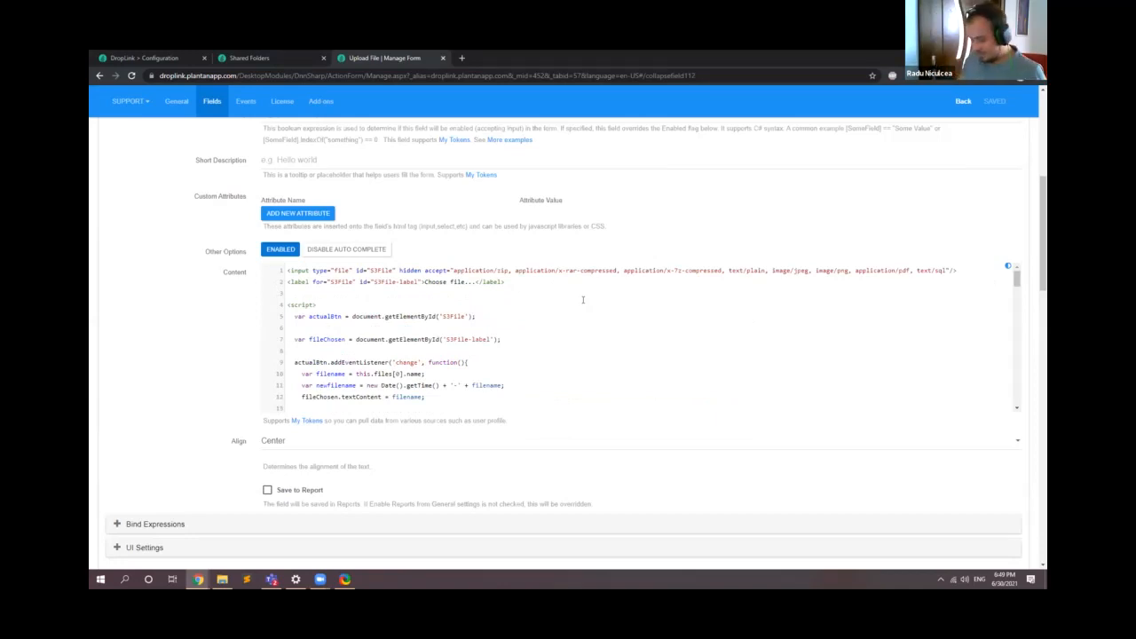
key("F11")
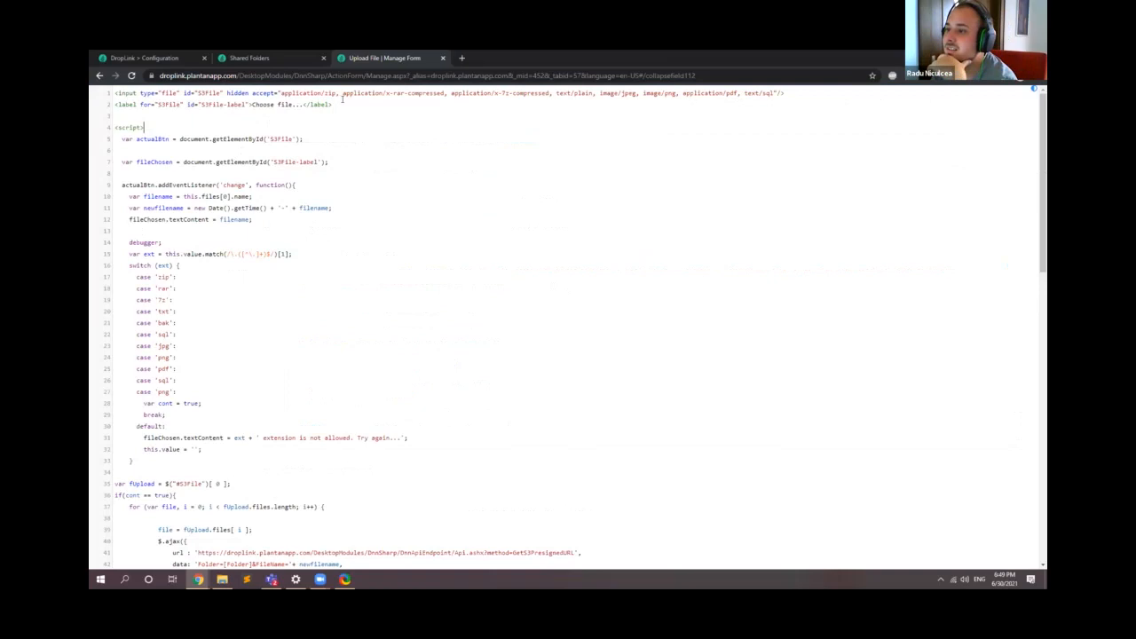
Step: Examine the file input's accepted types, the extension checks and the presigned URL request in the upload script
left_click_drag(116, 90, 800, 87)
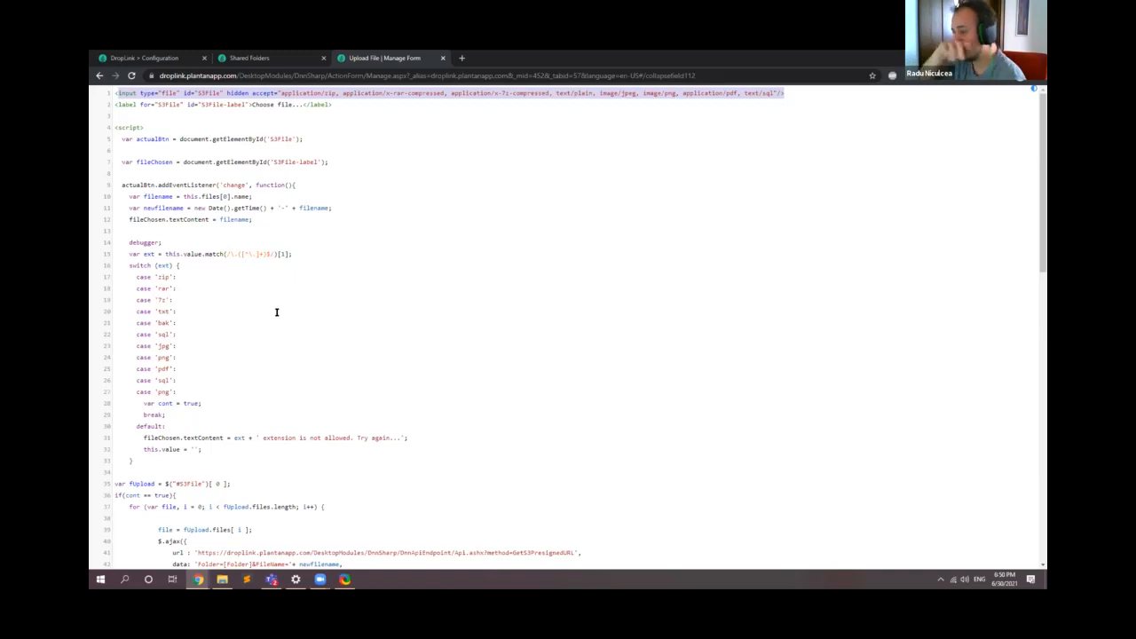
scroll(270, 310, "down", 3)
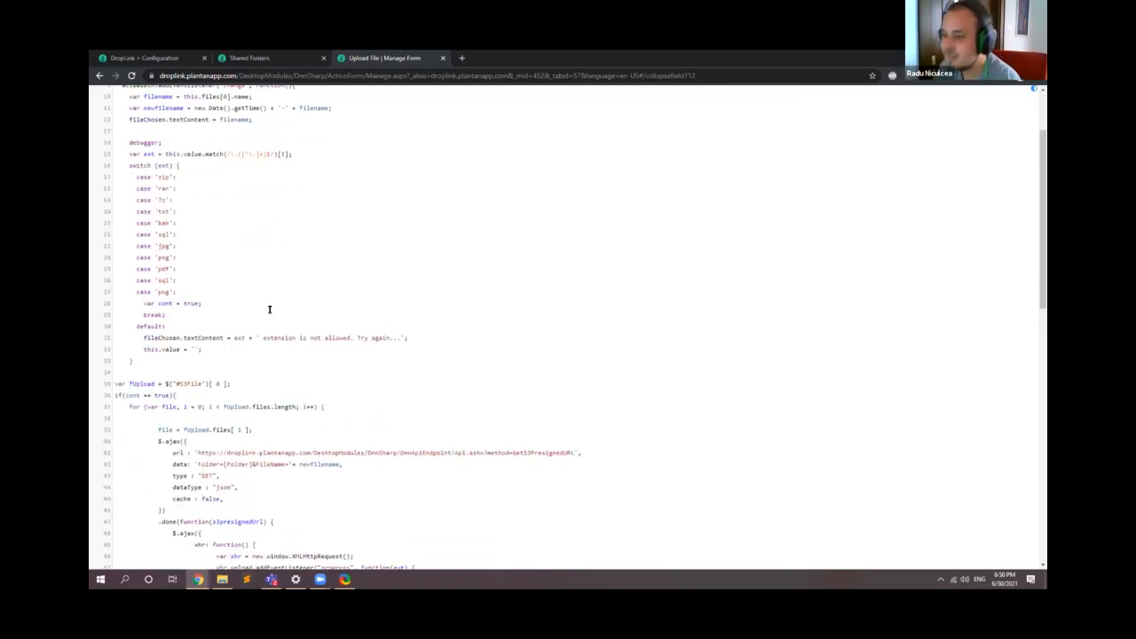
scroll(253, 240, "down", 3)
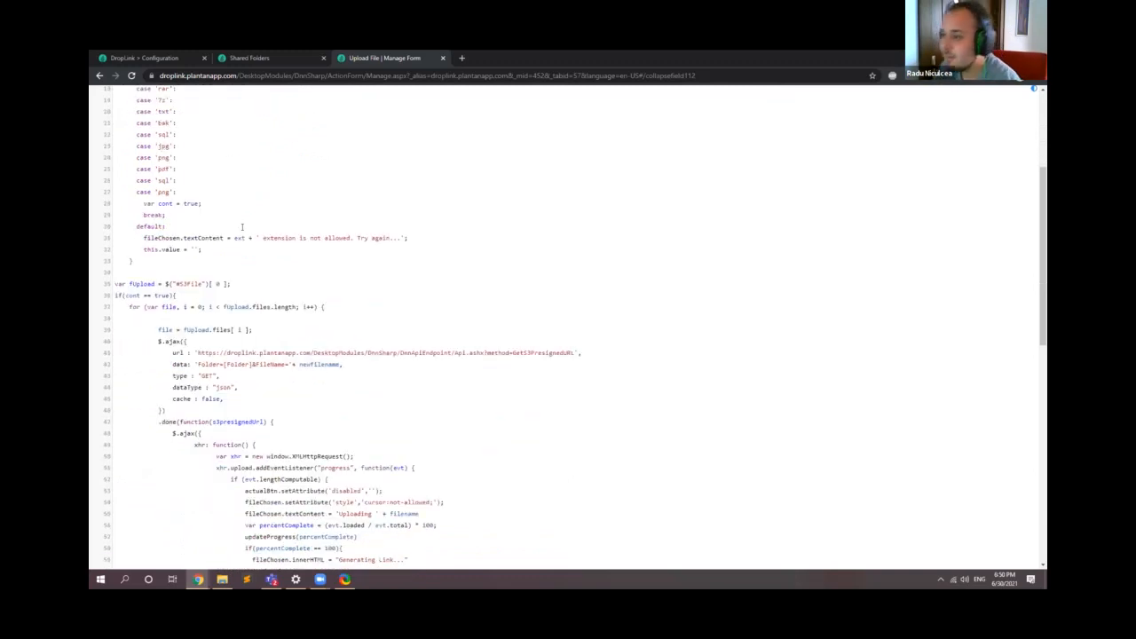
left_click(306, 57)
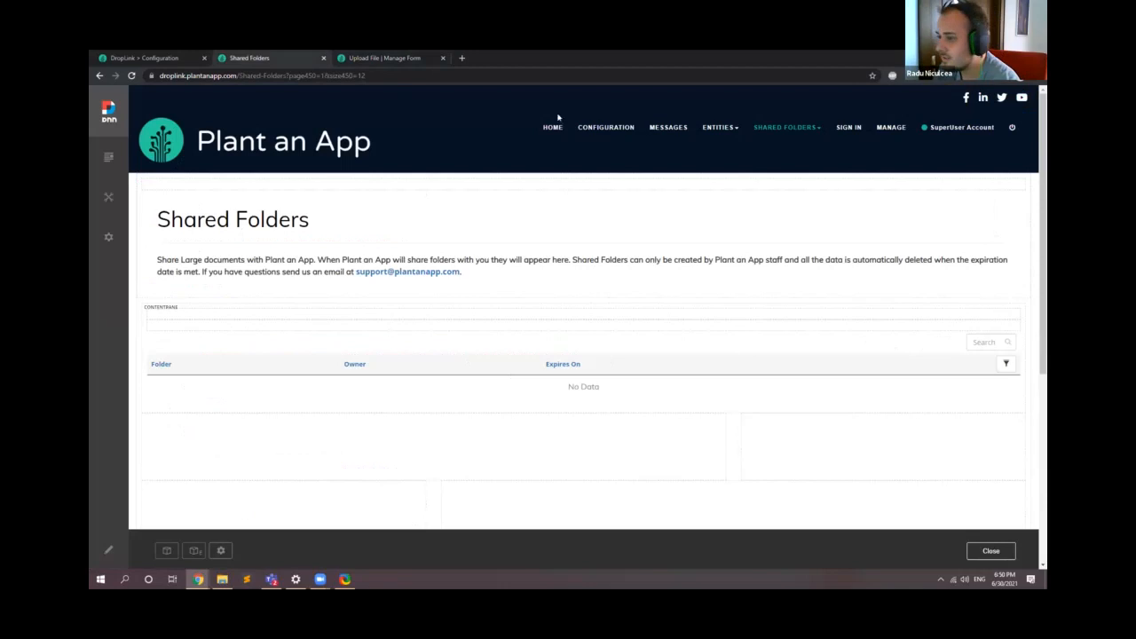
left_click(349, 58)
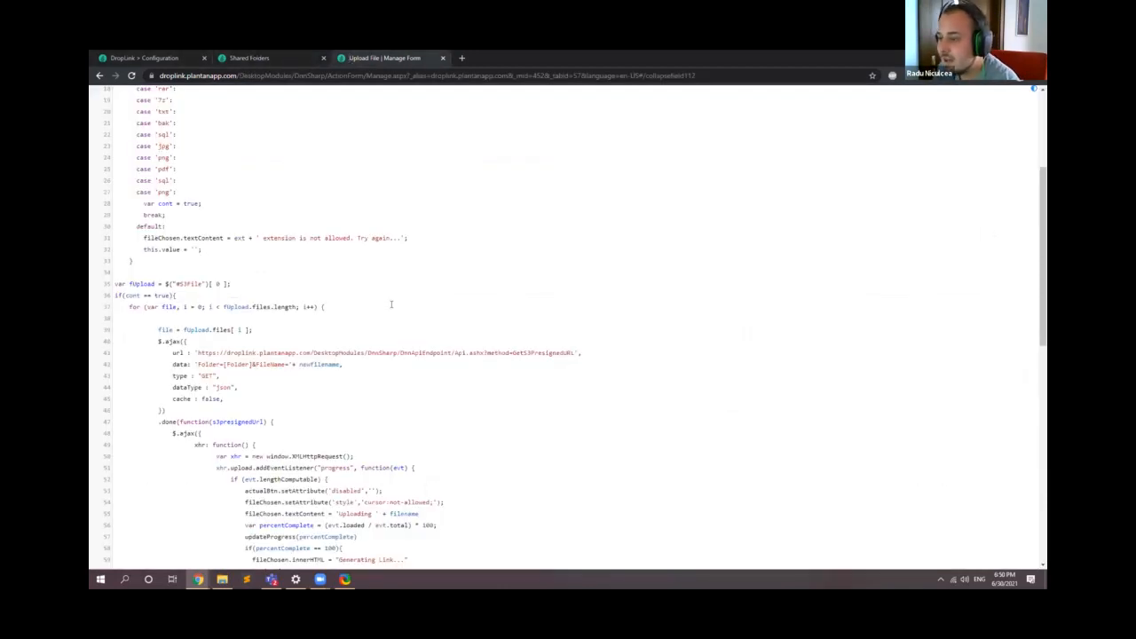
Step: Highlight the GetS3PresignedURL endpoint address in the upload script, then the newfilename variable and its timestamp-plus-filename expression
scroll(390, 305, "down", 1)
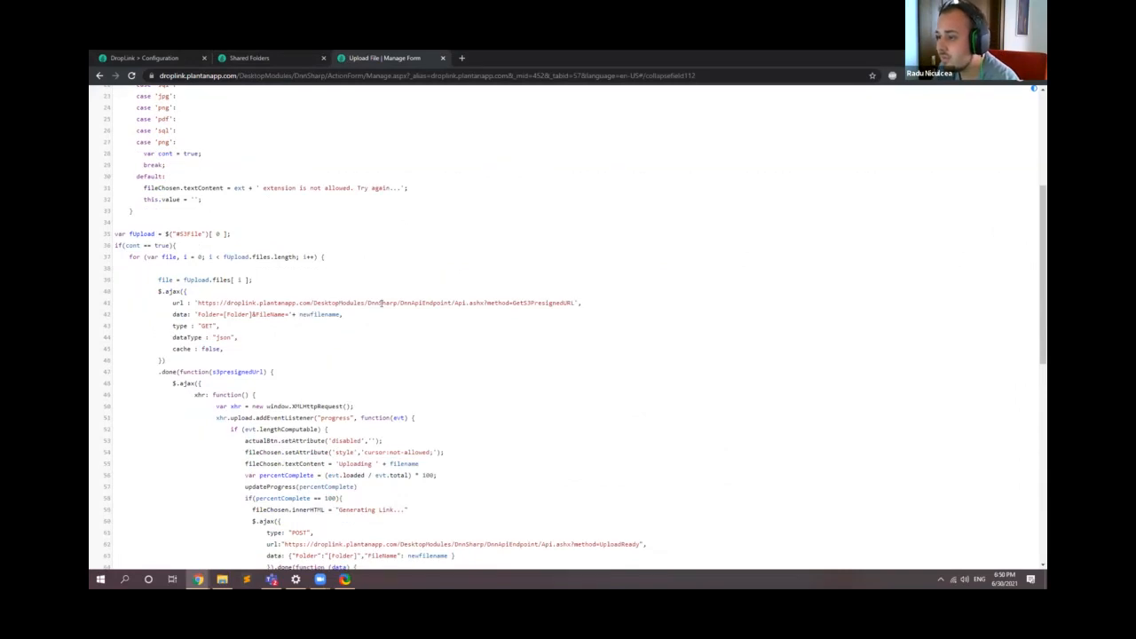
scroll(251, 264, "down", 1)
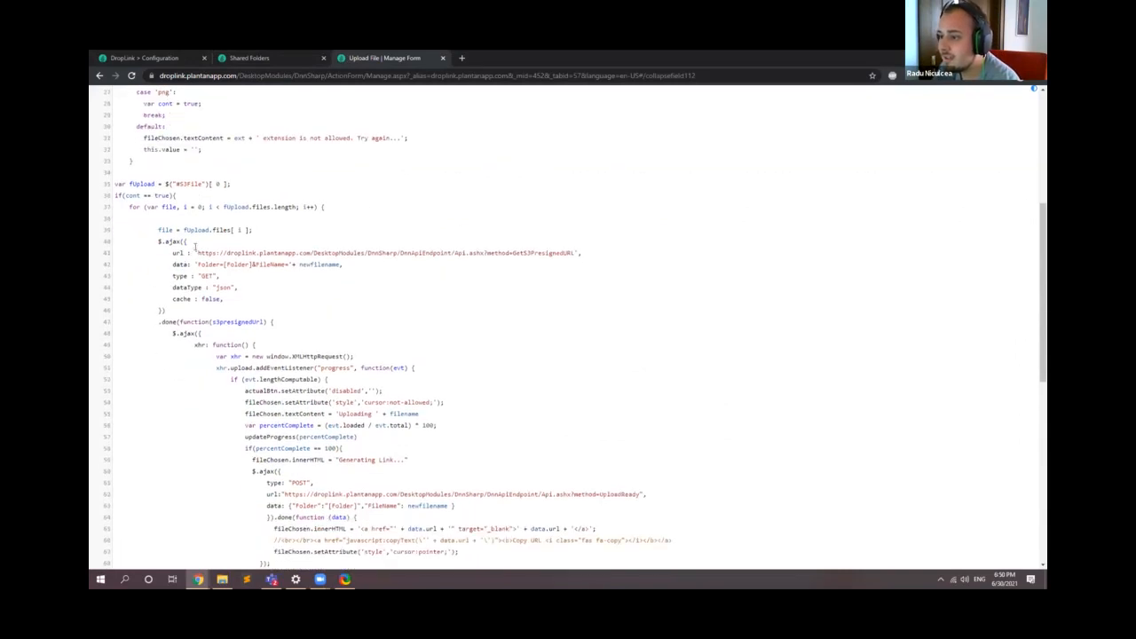
left_click_drag(197, 253, 576, 254)
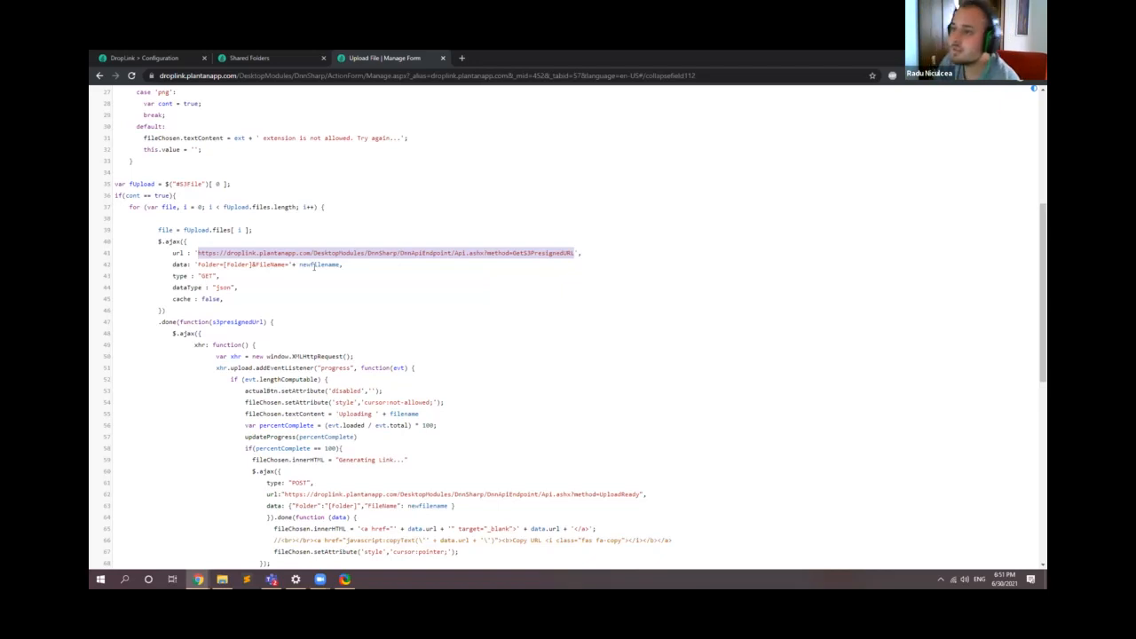
scroll(313, 266, "up", 2)
scroll(278, 332, "up", 3)
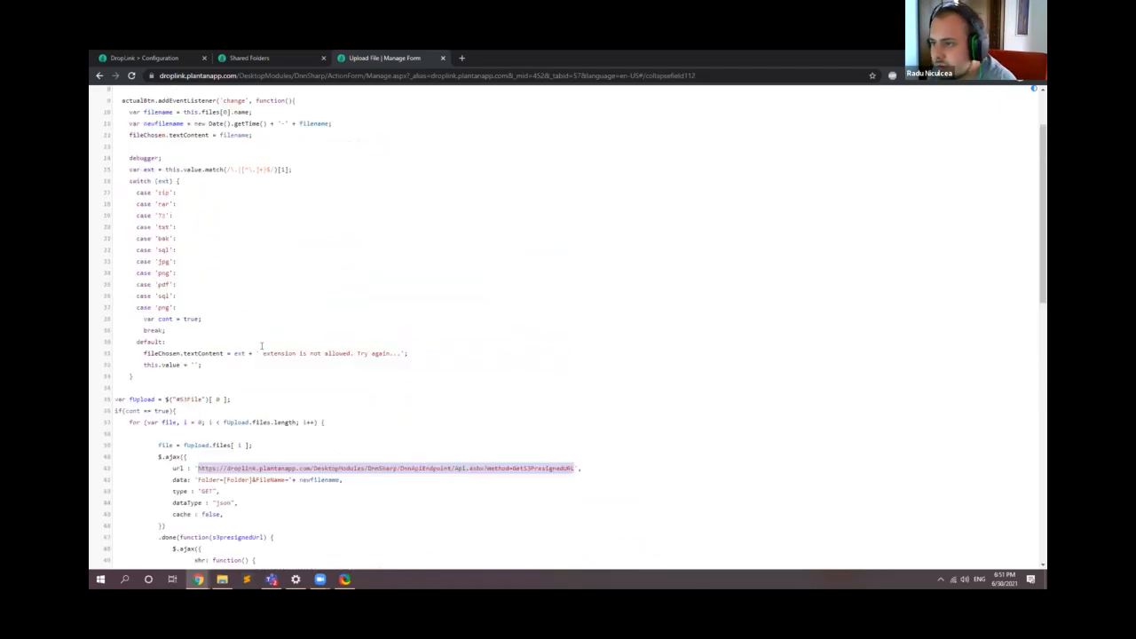
double_click(165, 208)
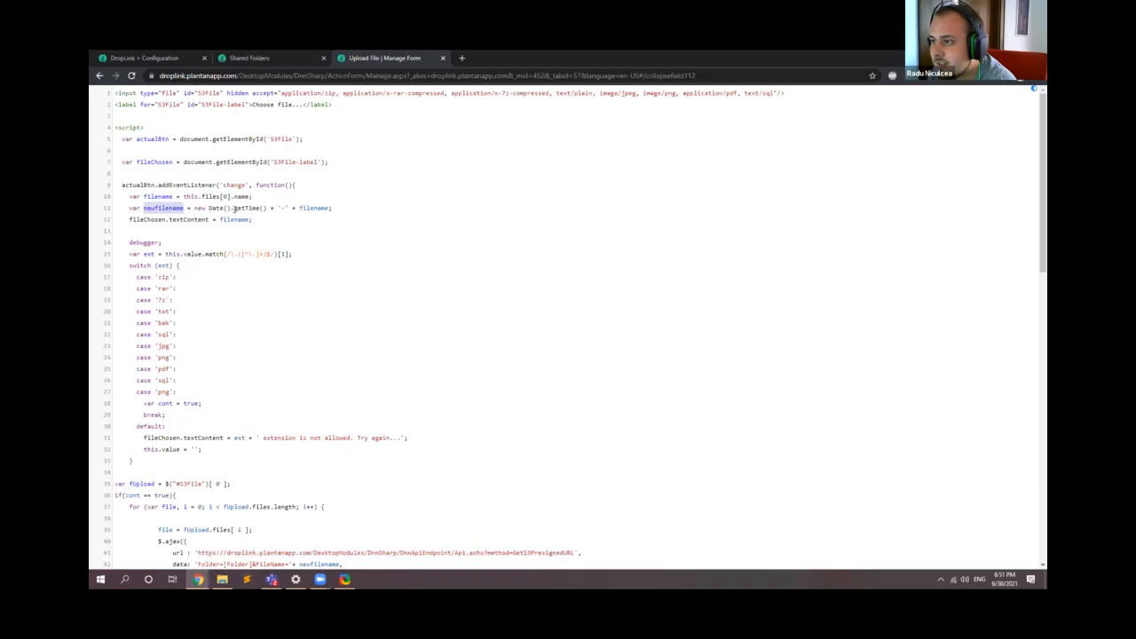
left_click_drag(193, 208, 332, 207)
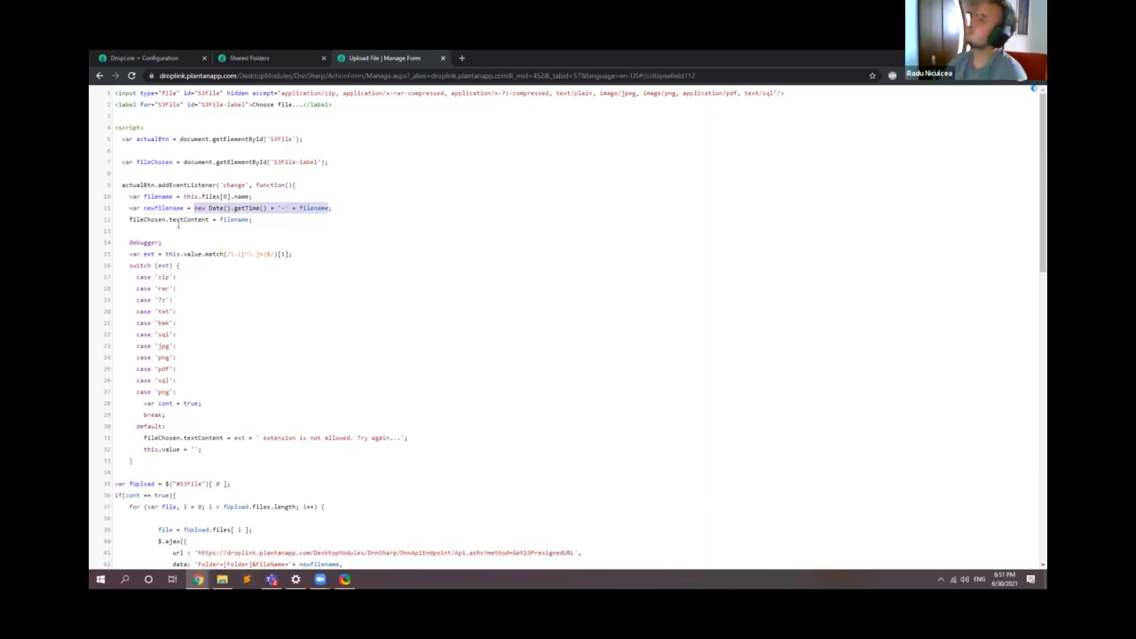
Step: Examine the script's upload progress handler, percentComplete check, UploadReady call, and the PUT request's success and failure callbacks
scroll(188, 236, "down", 3)
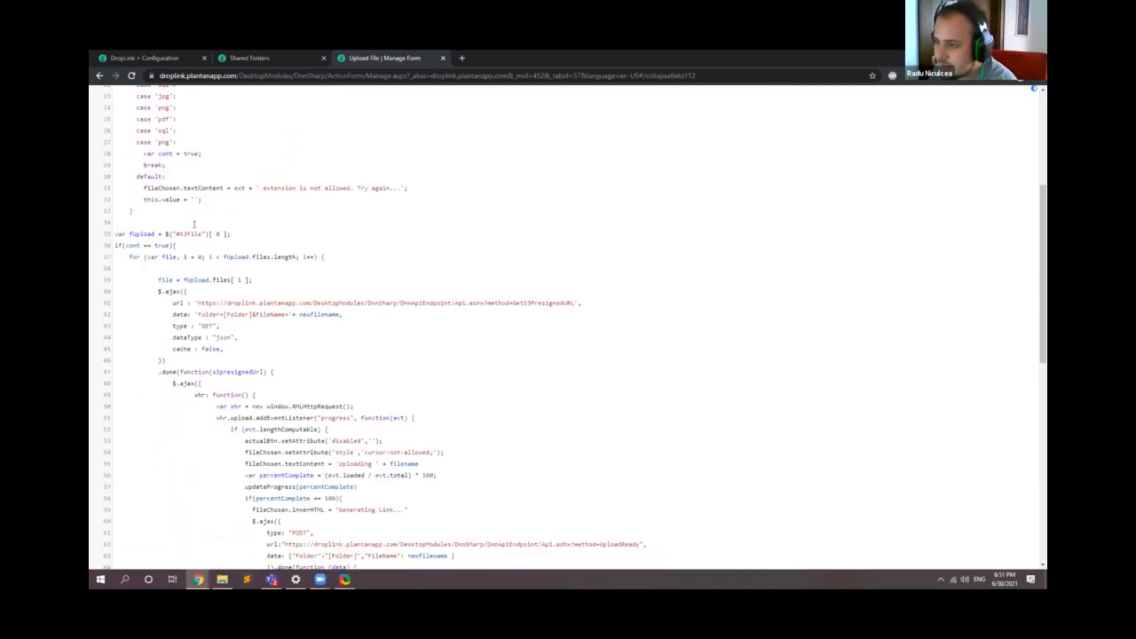
scroll(194, 225, "down", 1)
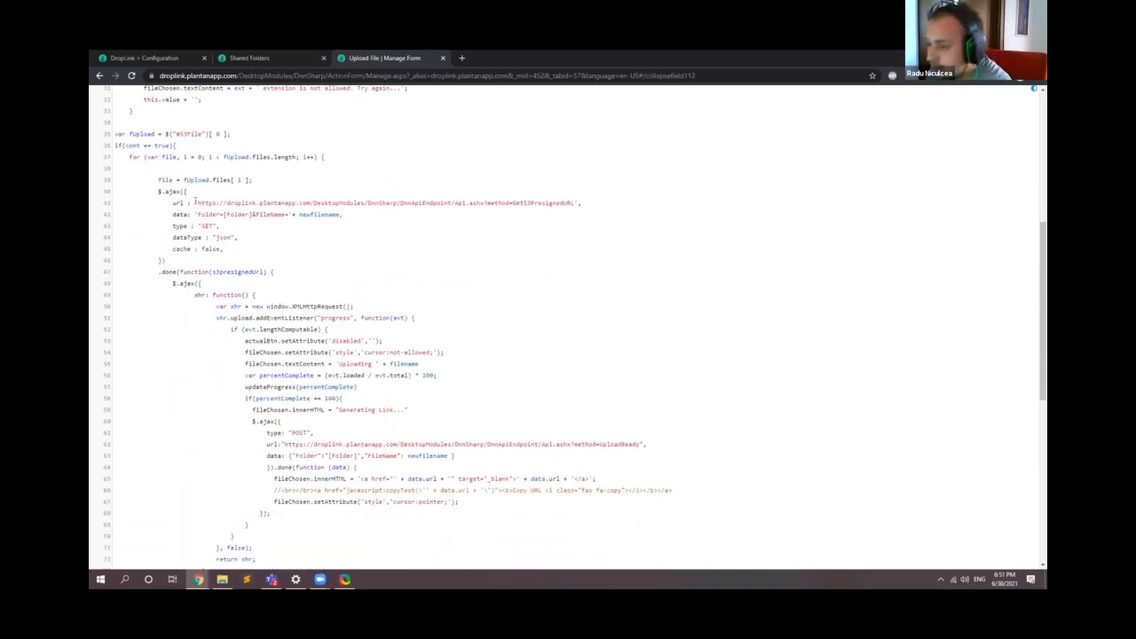
scroll(195, 201, "down", 1)
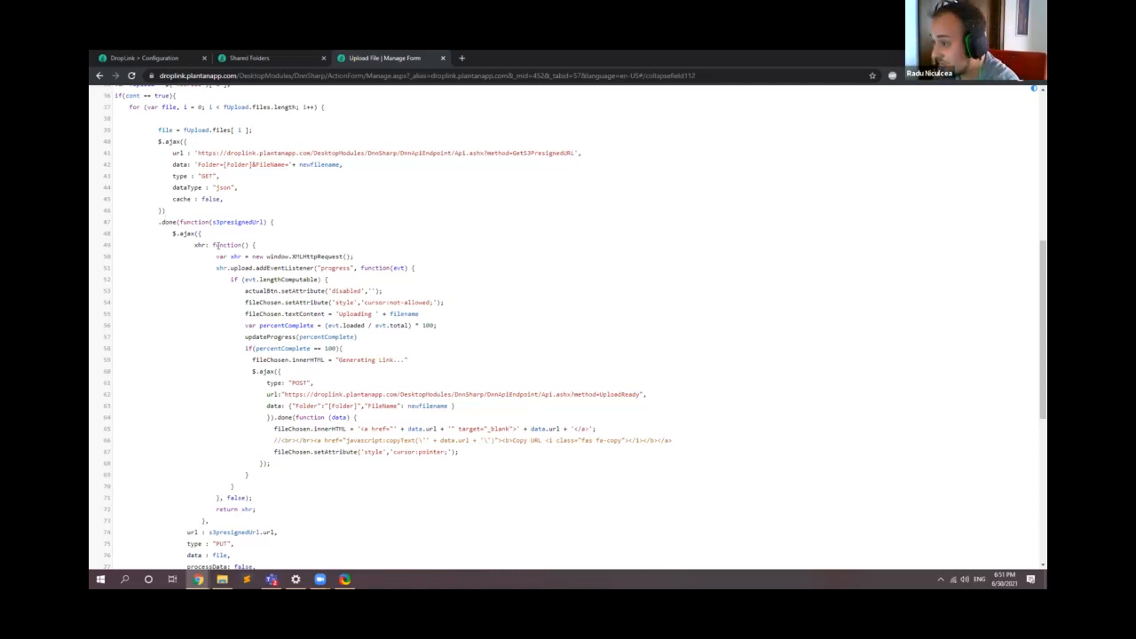
left_click_drag(242, 291, 430, 313)
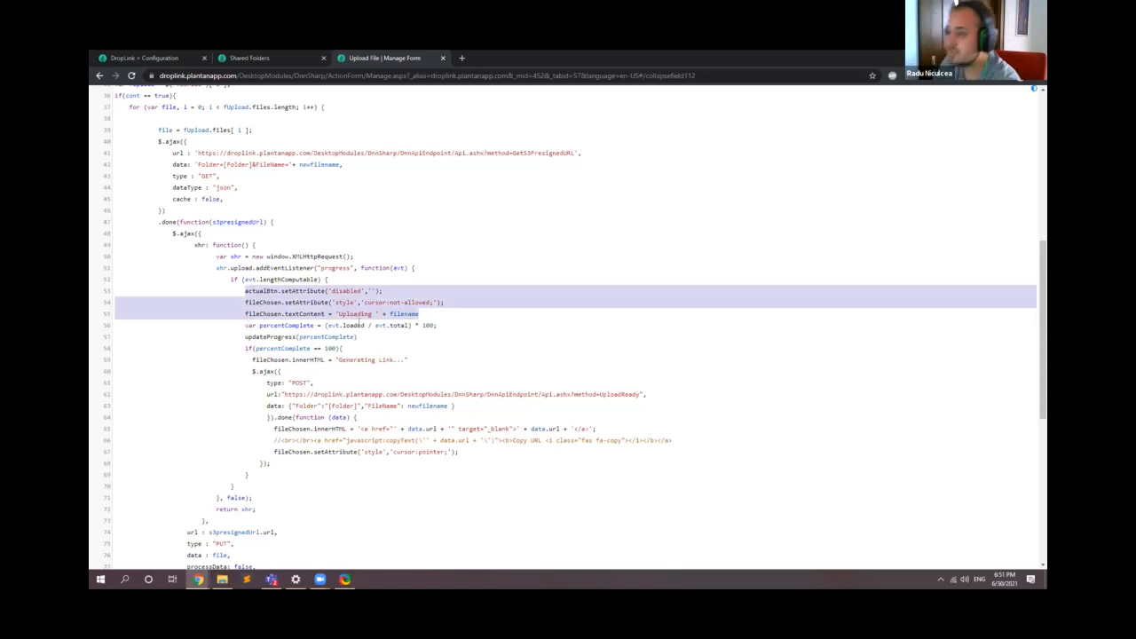
double_click(260, 325)
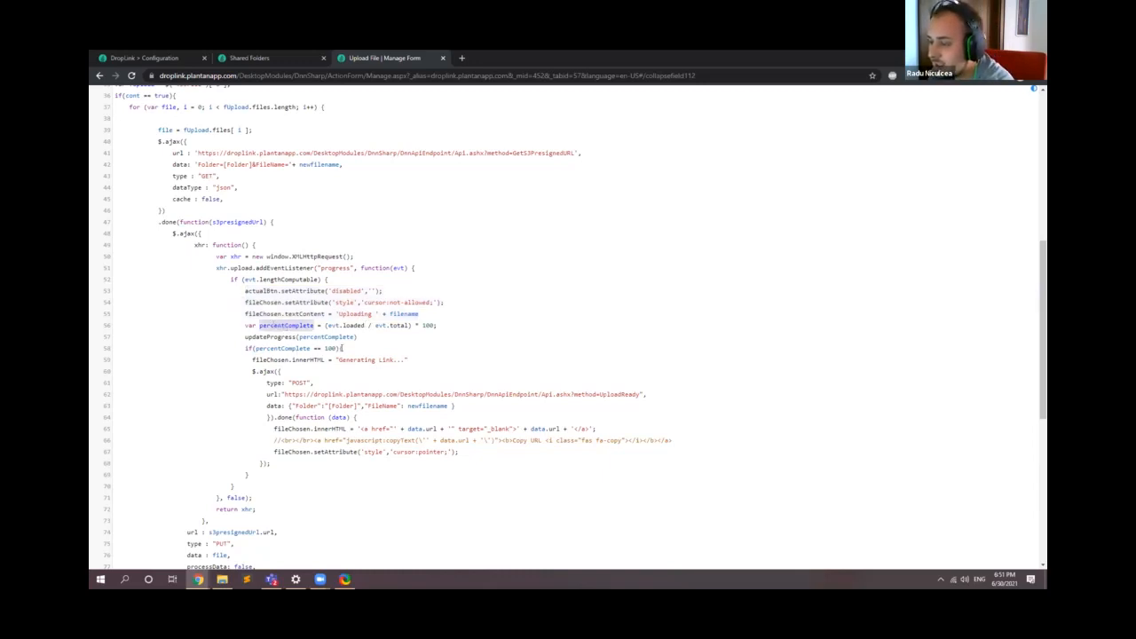
double_click(281, 348)
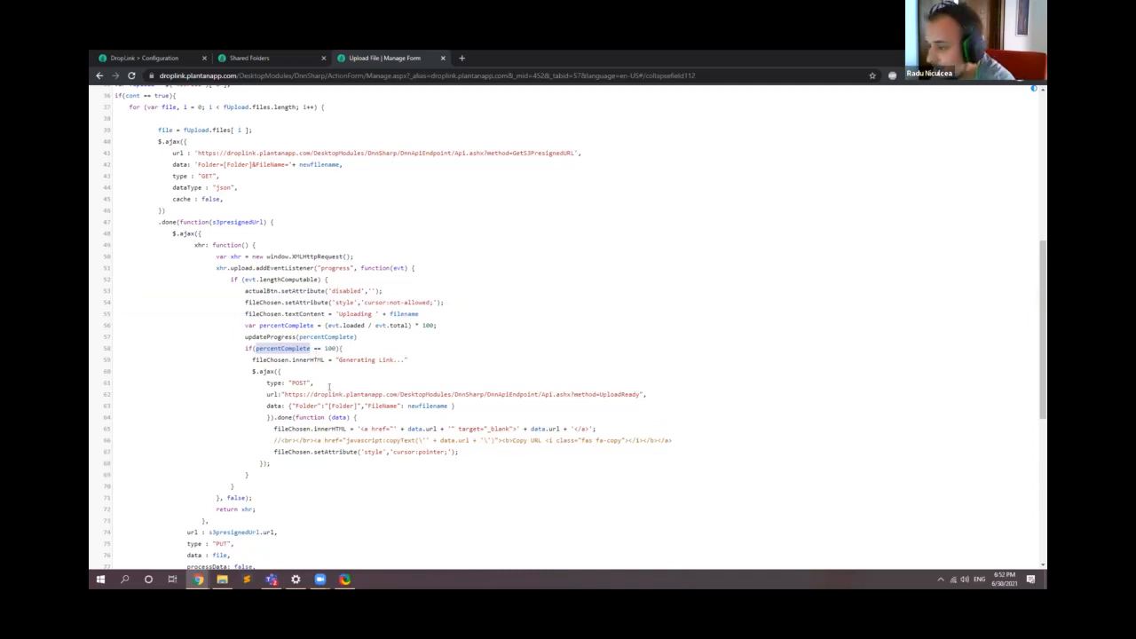
scroll(329, 388, "down", 1)
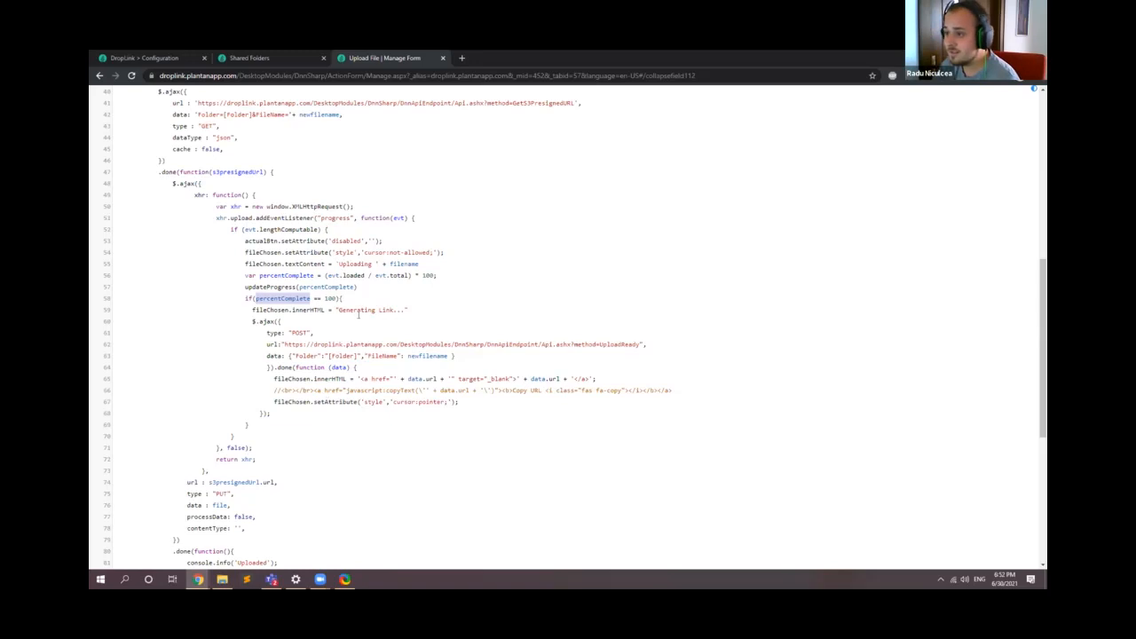
scroll(359, 315, "down", 3)
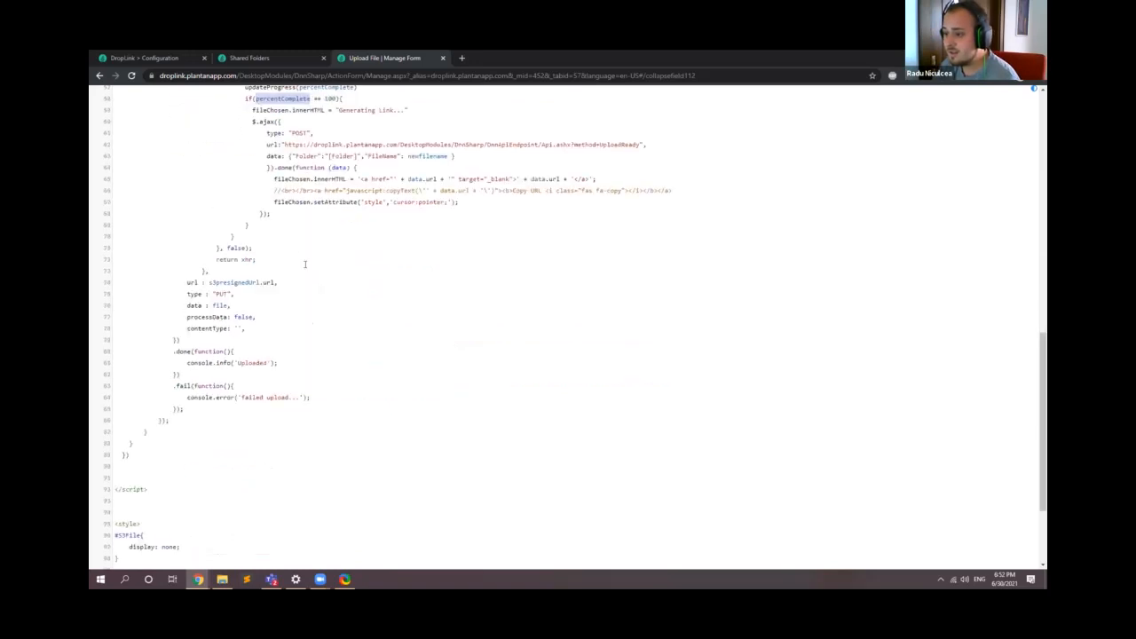
double_click(252, 364)
scroll(257, 394, "down", 2)
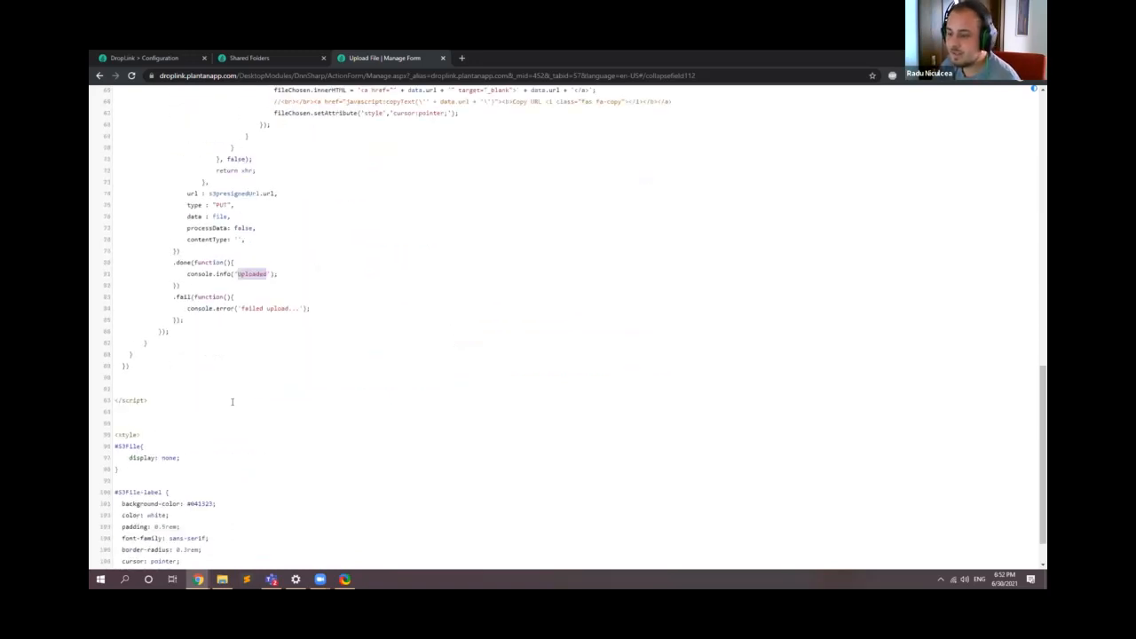
scroll(252, 426, "up", 8)
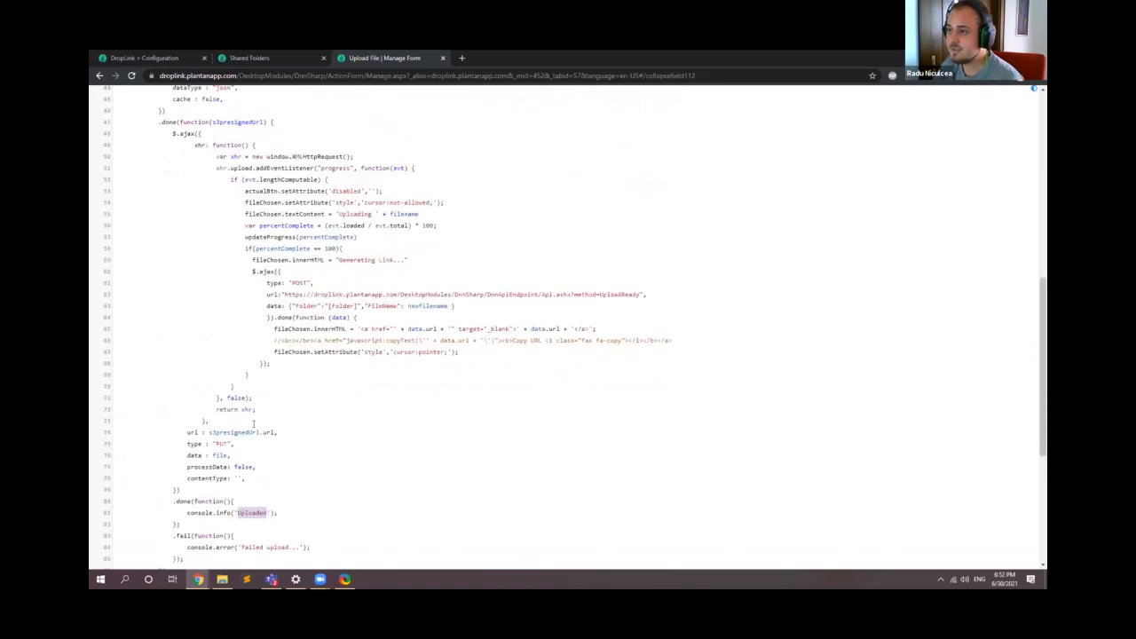
Step: Switch to the Share Files browser window and upload the PlantAnApp.AppBuilder-01.14.45 zip from Downloads to the folder "The Document for the Backup"
left_click(272, 57)
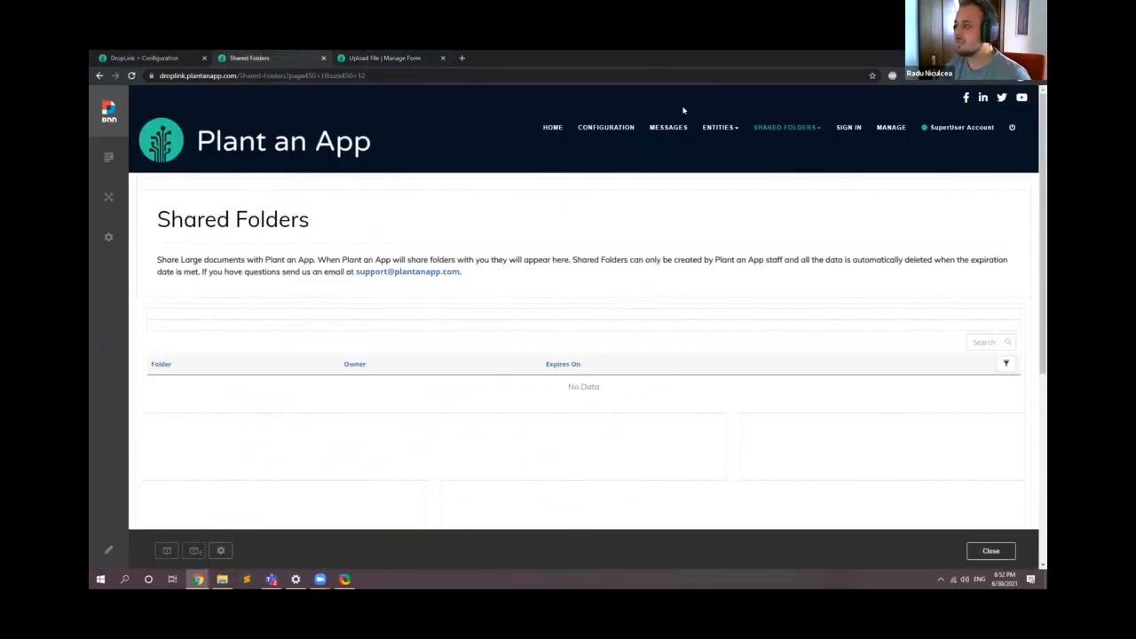
key("alt+Tab")
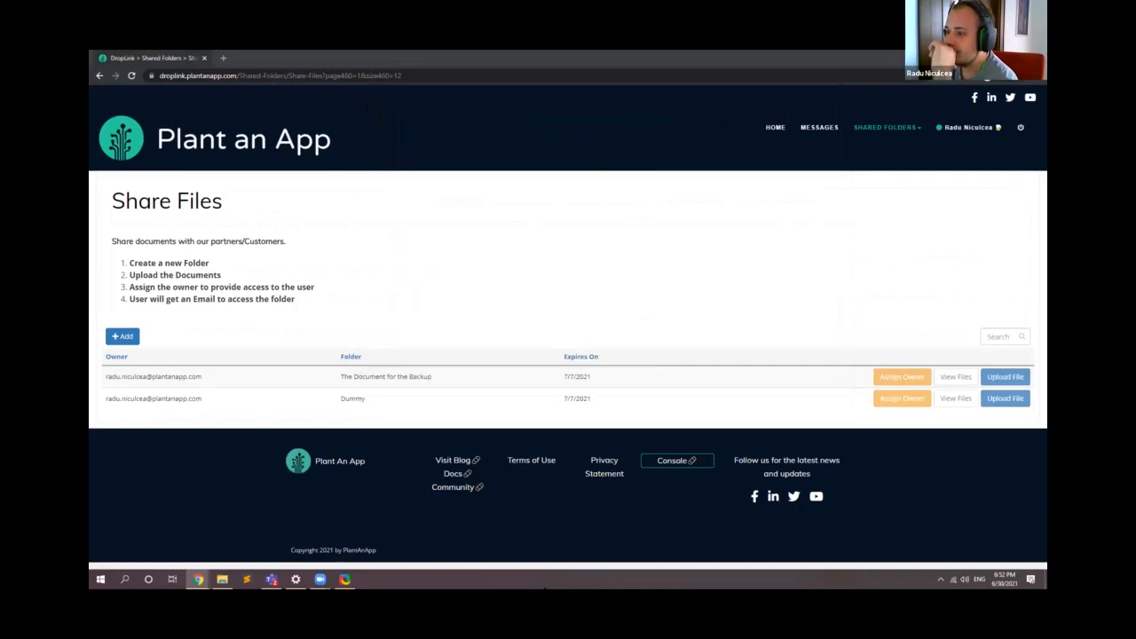
left_click(1005, 377)
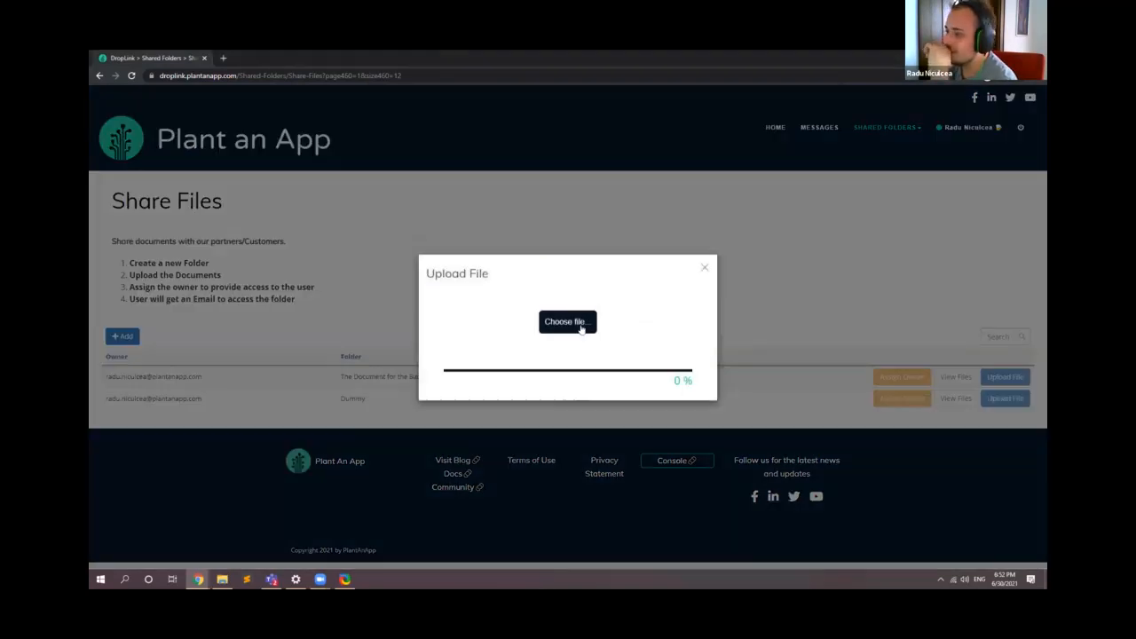
left_click(584, 324)
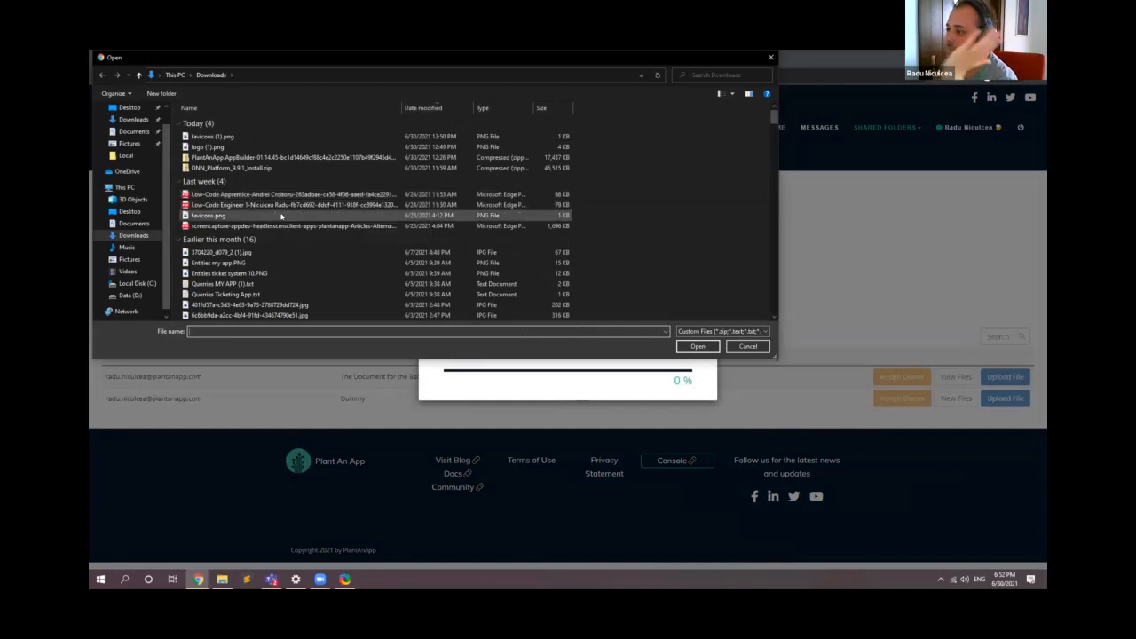
left_click(320, 157)
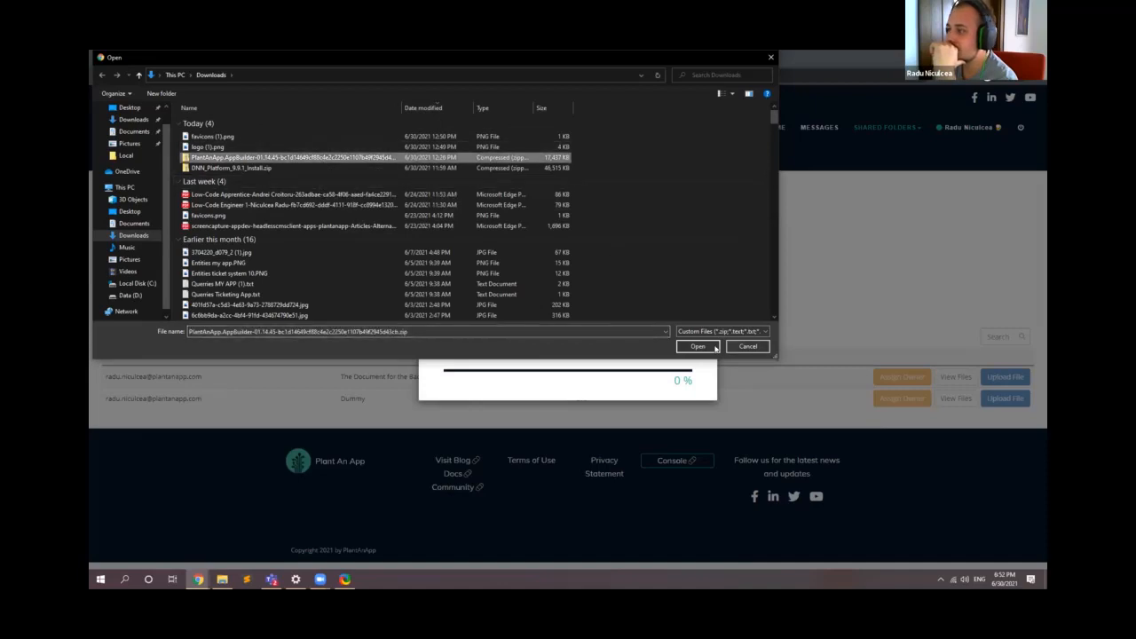
left_click(698, 346)
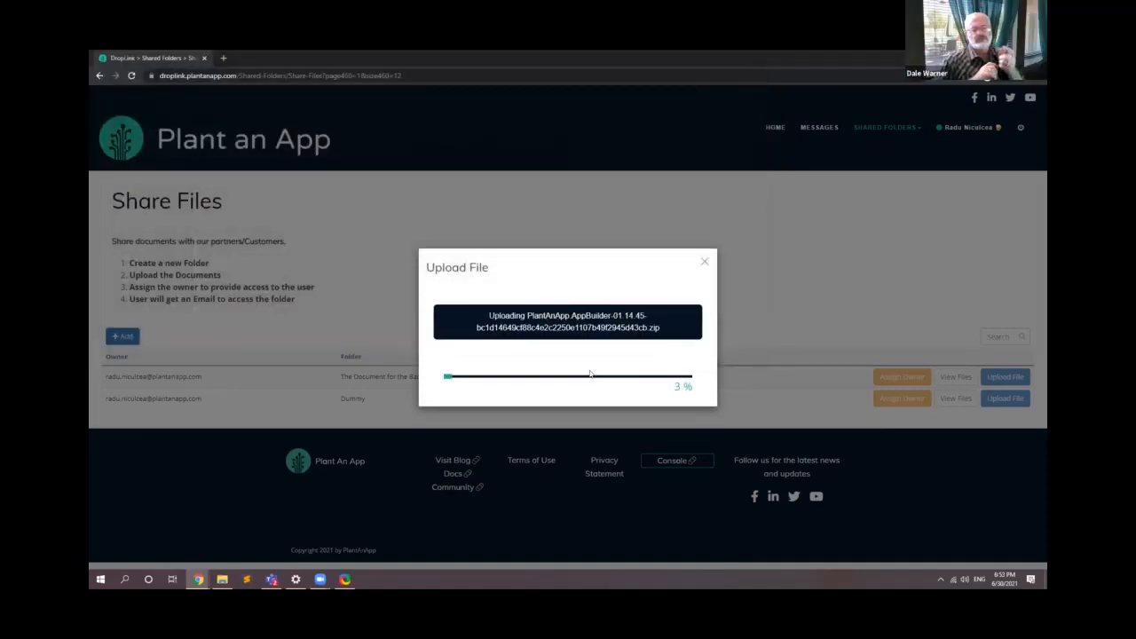
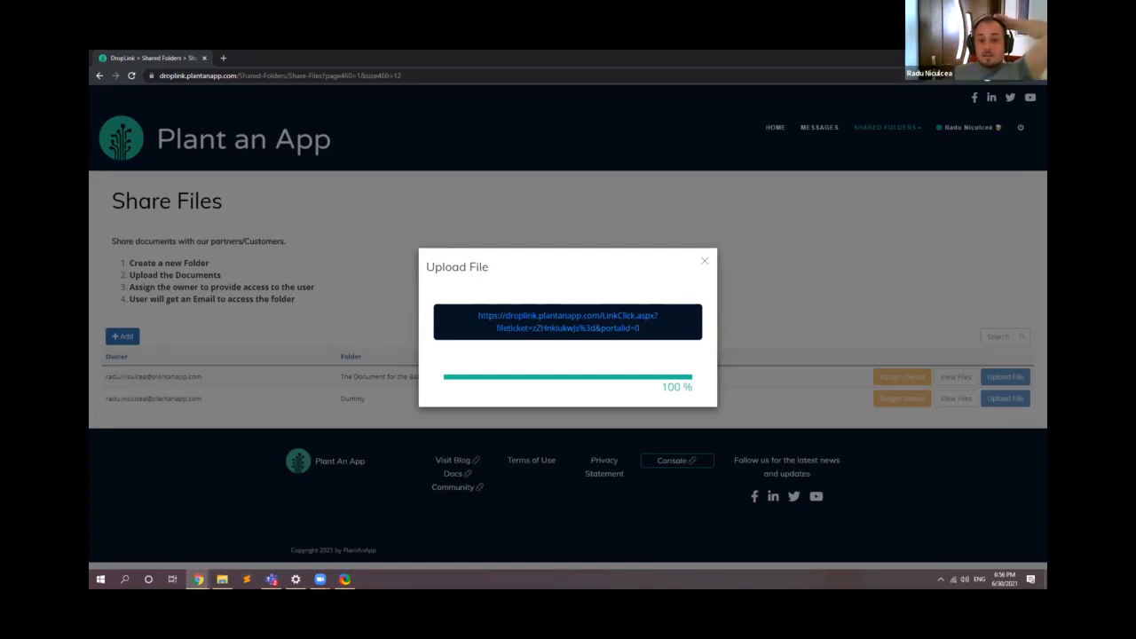
Step: Close the finished file upload, sign out of the DropLink account, and open the site's login page
left_click(388, 119)
left_click(1020, 128)
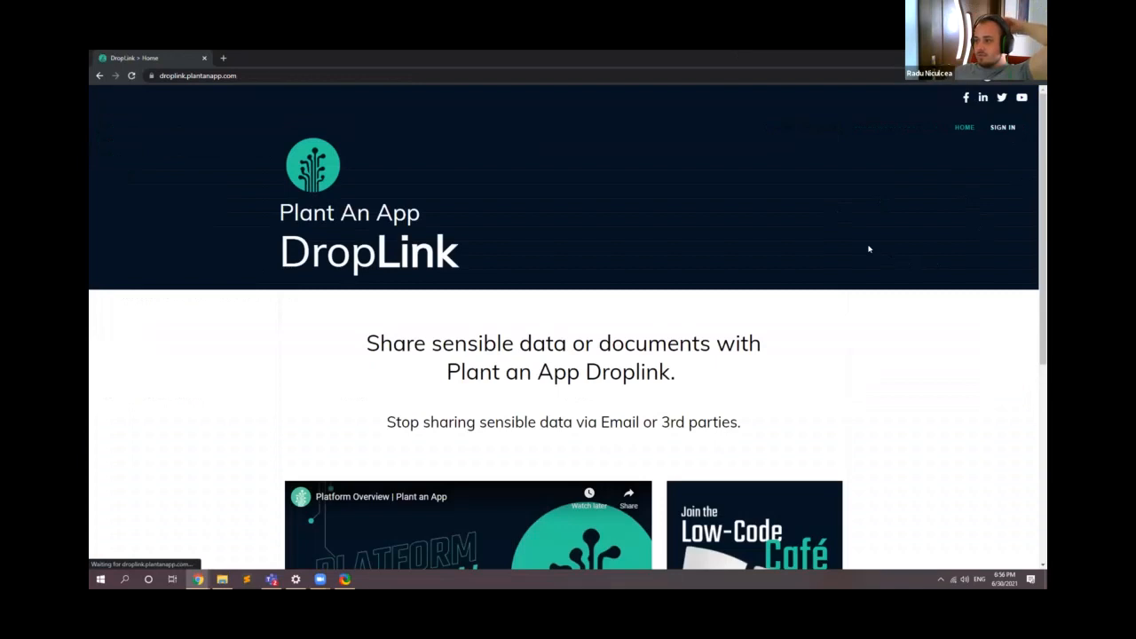
left_click(1003, 127)
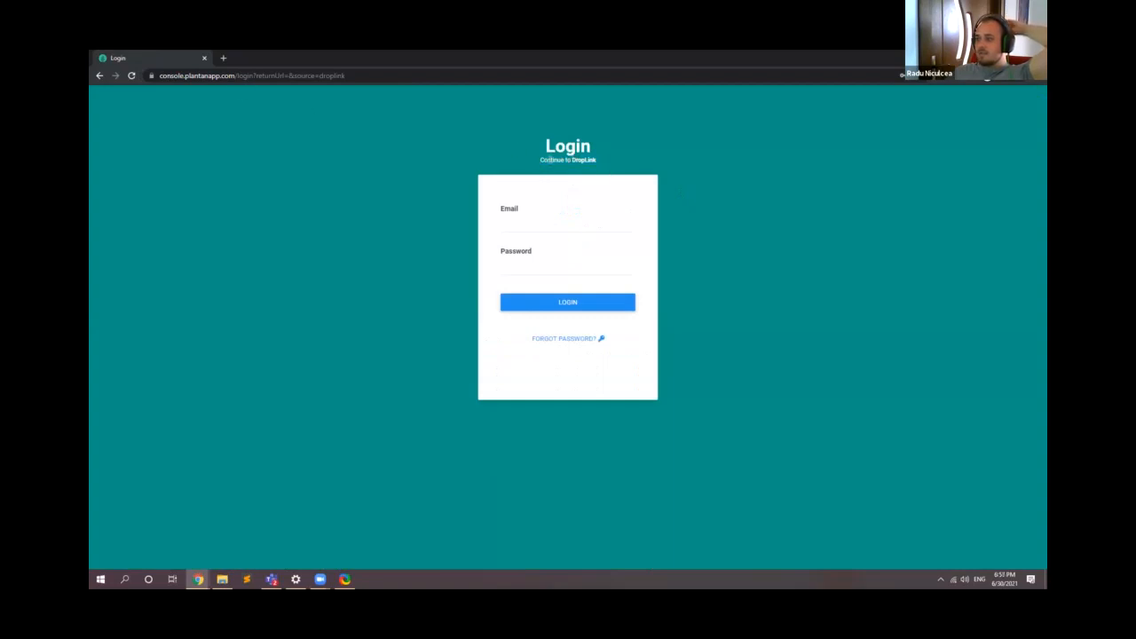
Step: Log in to DropLink using the saved account email and password
left_click_drag(575, 158, 607, 169)
left_click(541, 221)
left_click(541, 246)
left_click(533, 302)
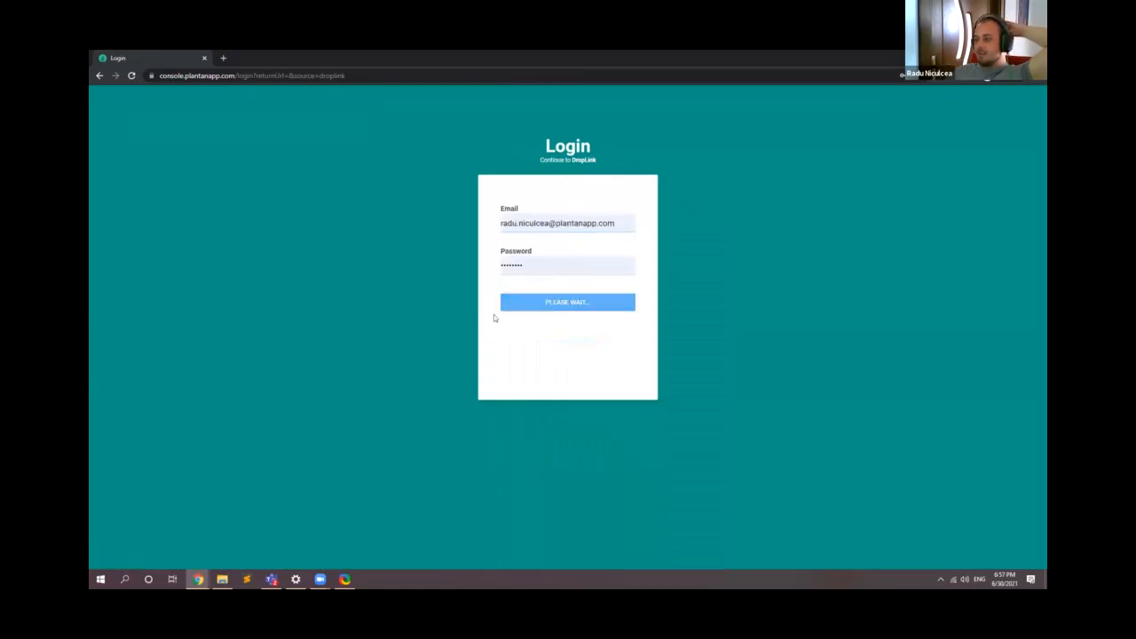